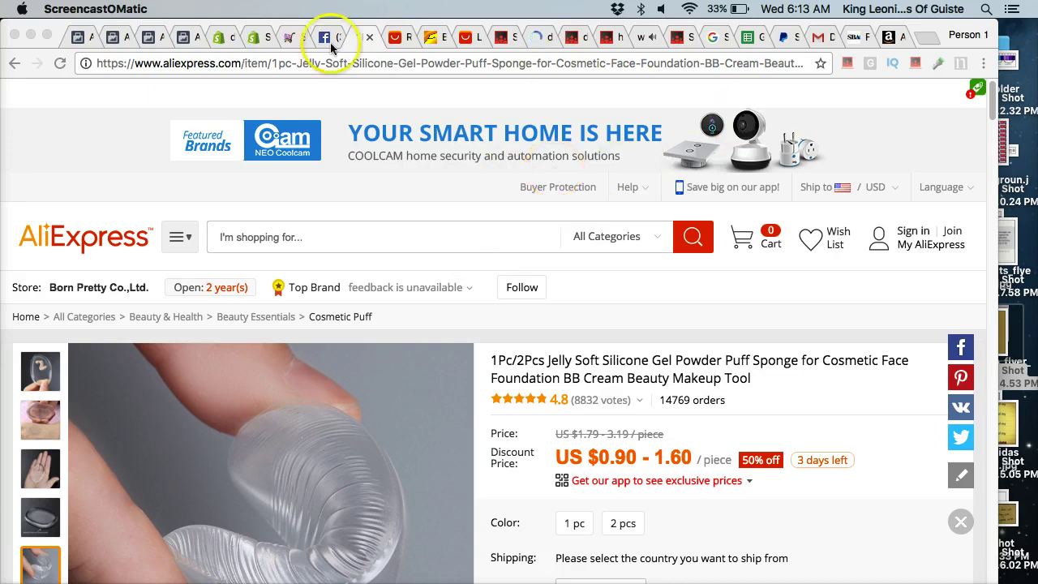
Switch to the dollardealsz91 store admin and look over the blank Add product form.
click(254, 38)
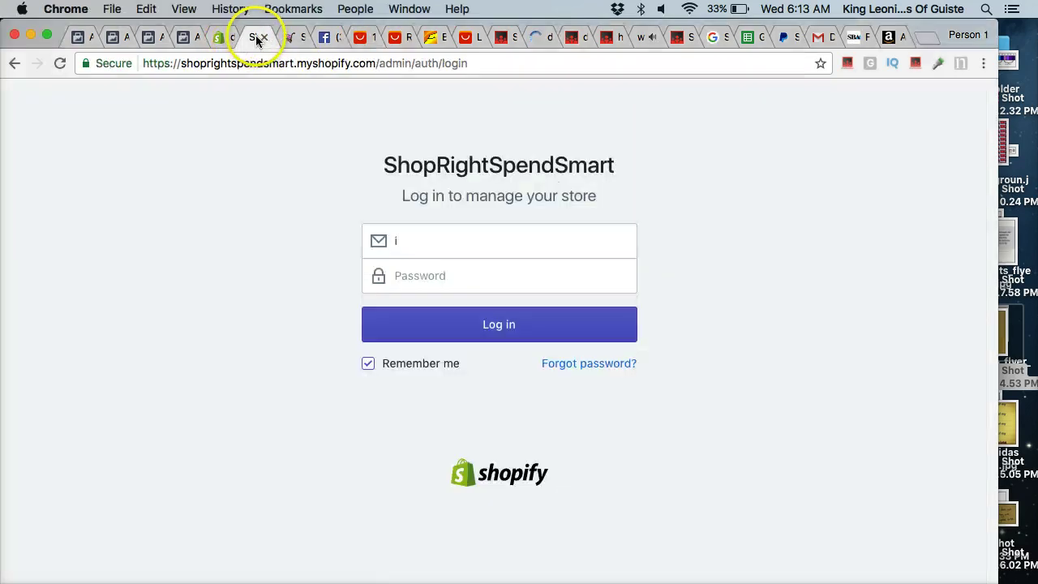
click(225, 38)
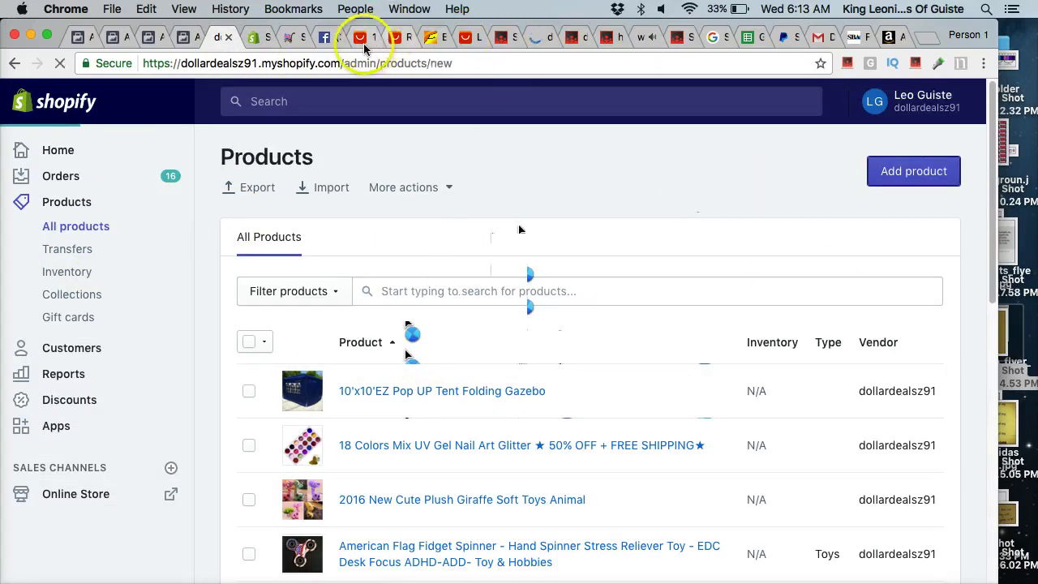
scroll(481, 498, down, 10)
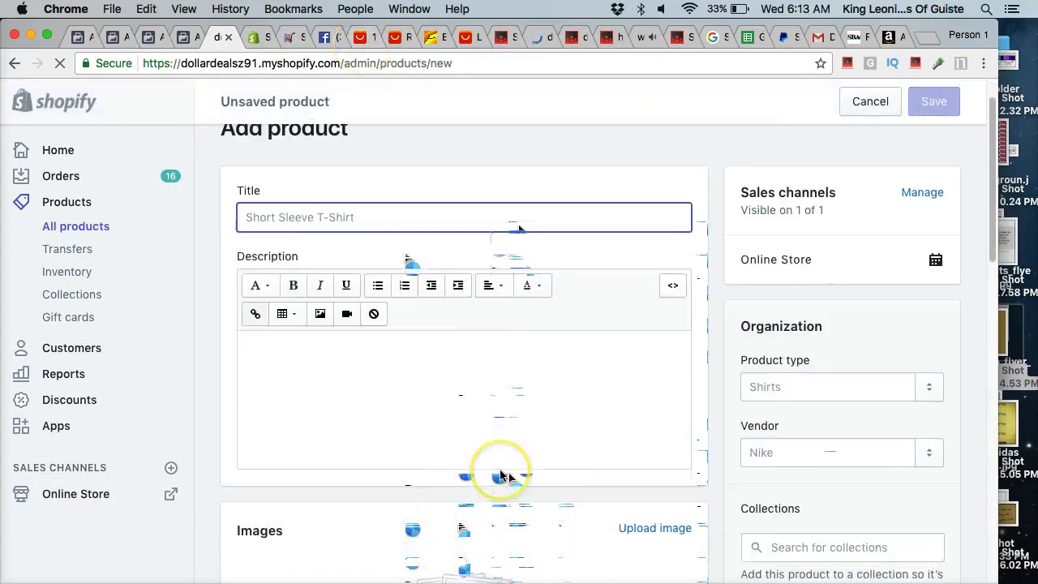
scroll(492, 398, down, 3)
scroll(500, 475, up, 15)
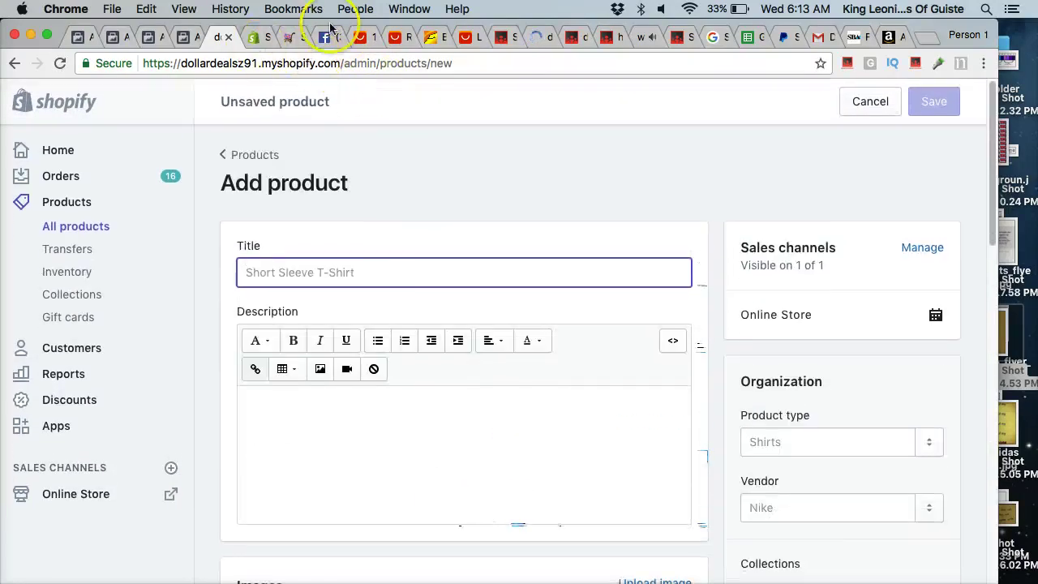
Review the AliExpress powder puff page and the FamilyFervor Smartphone Joypad product page.
click(359, 38)
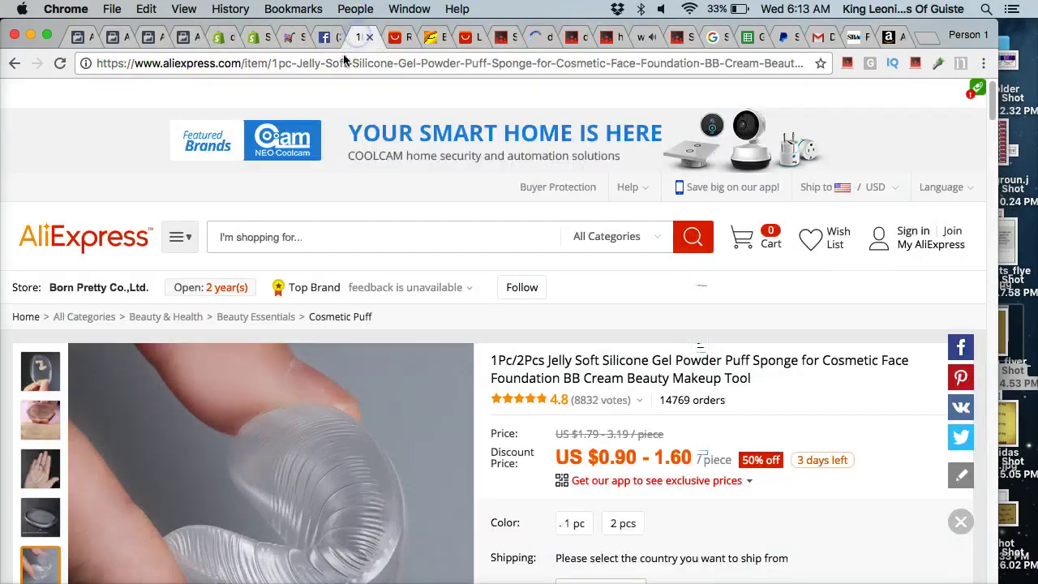
click(292, 38)
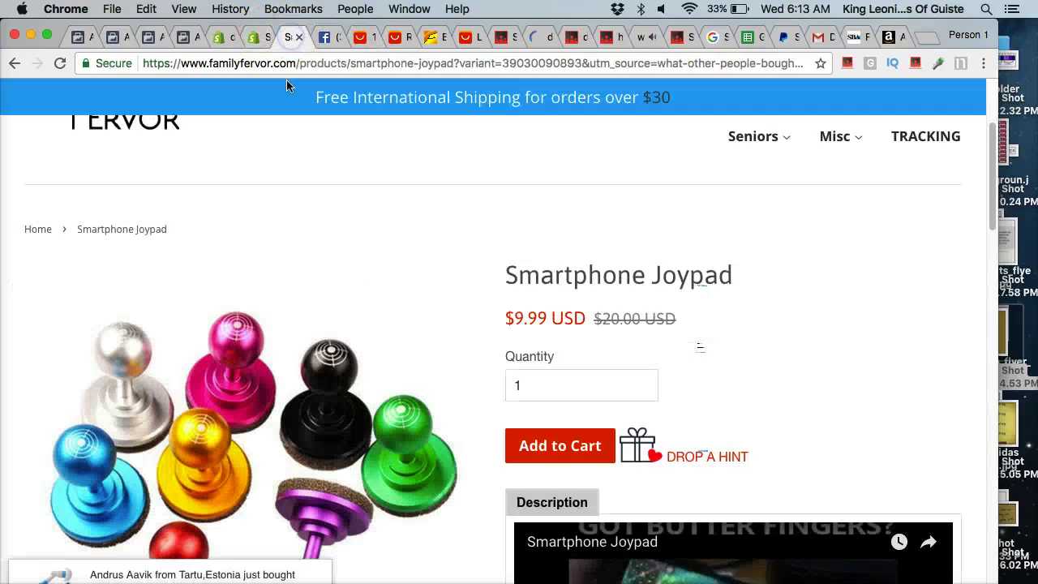
scroll(400, 312, down, 5)
scroll(400, 313, down, 2)
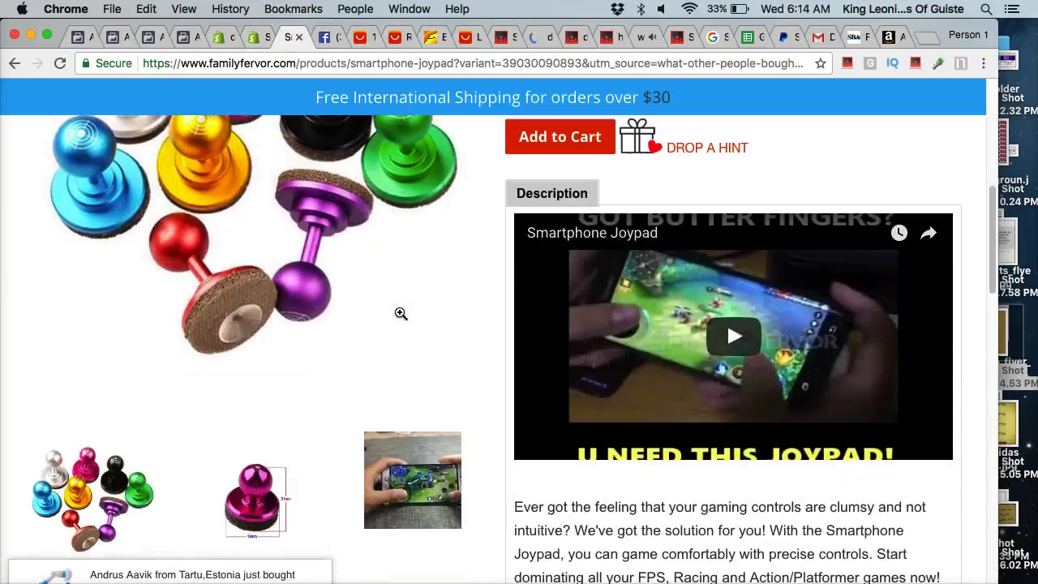
scroll(401, 313, up, 10)
scroll(401, 313, down, 2)
scroll(401, 313, down, 3)
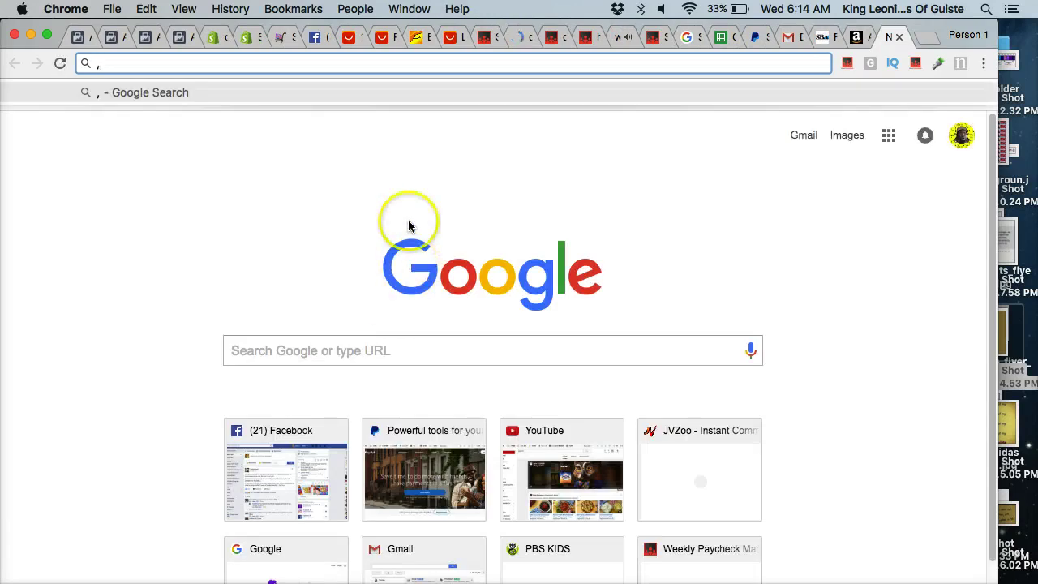
Search Google for .myshopify.com "make up" and open the Make Up First result in a new tab.
key(BackSpace)
text(.)
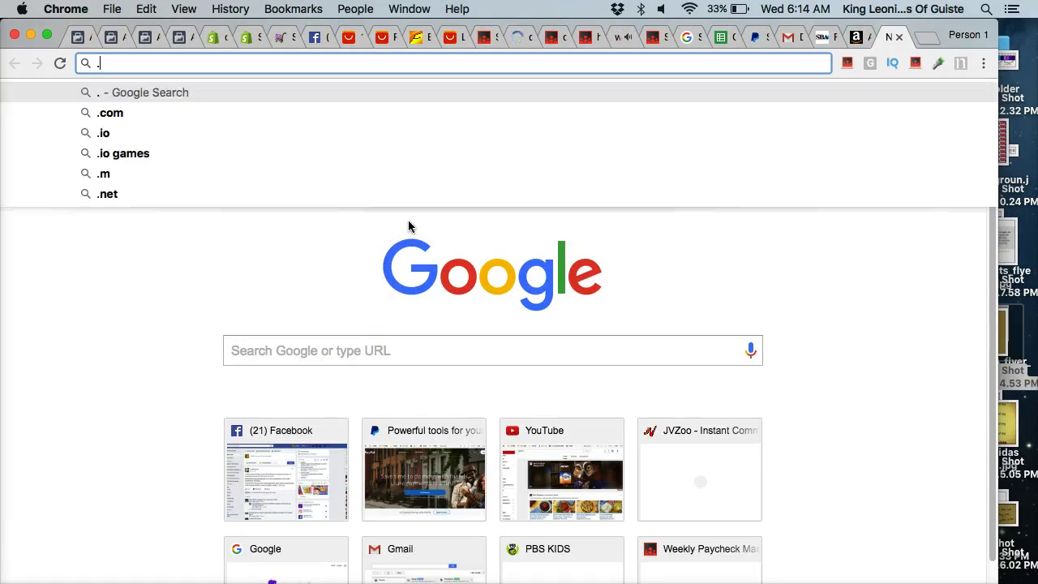
text(myshopify.com )
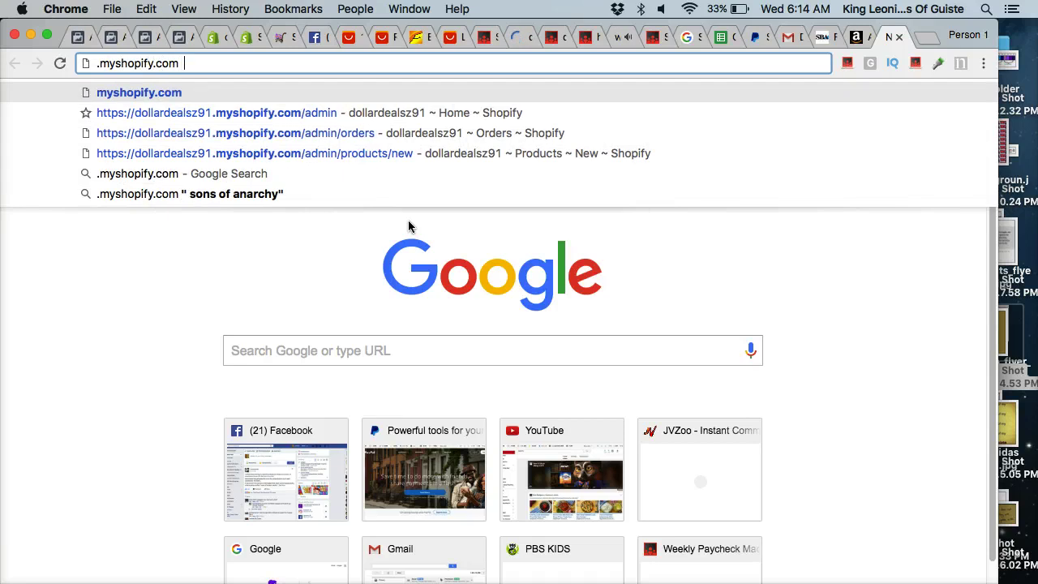
text(")
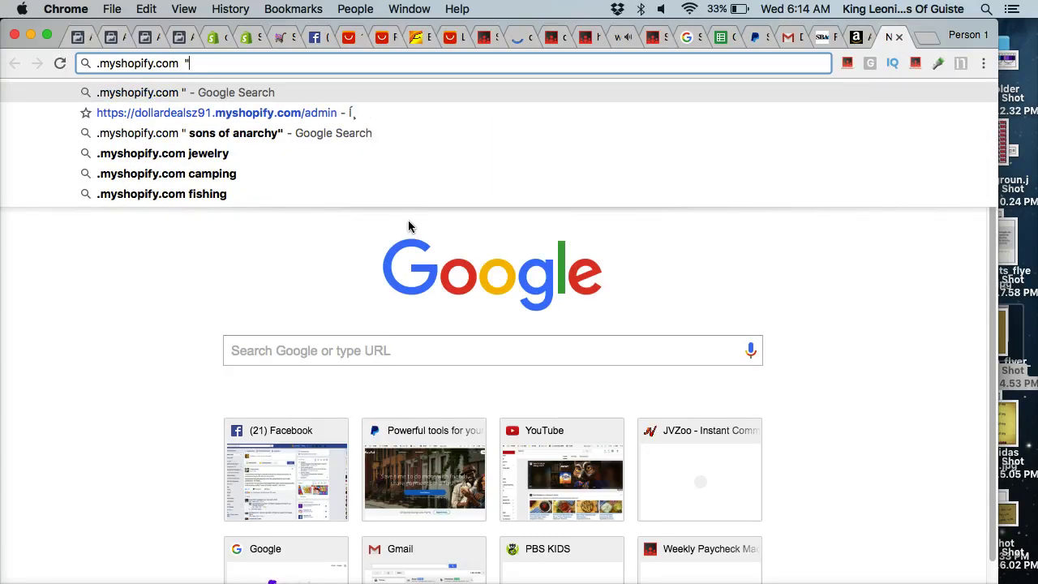
text(make)
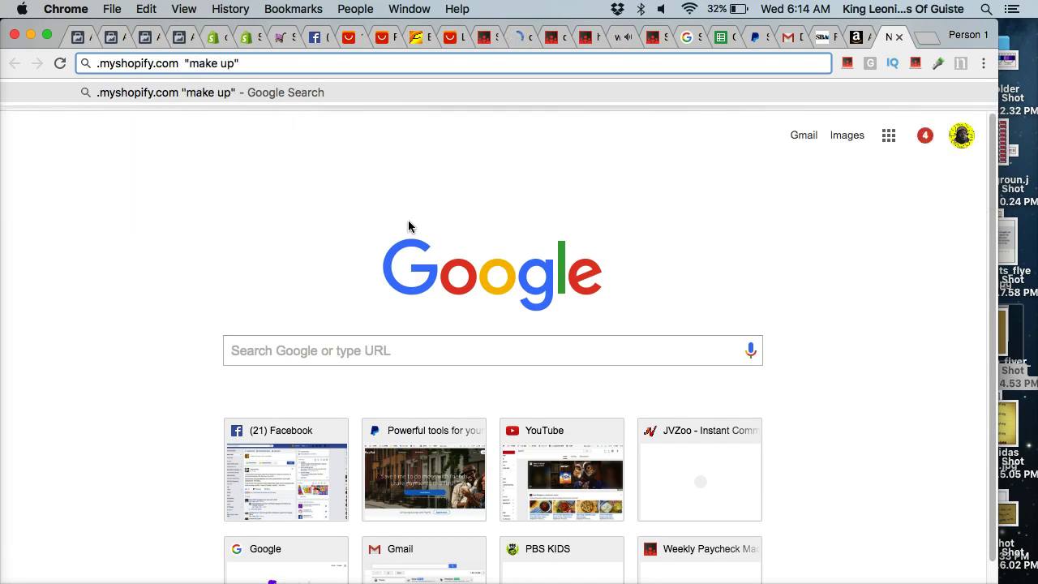
text( up")
key(Return)
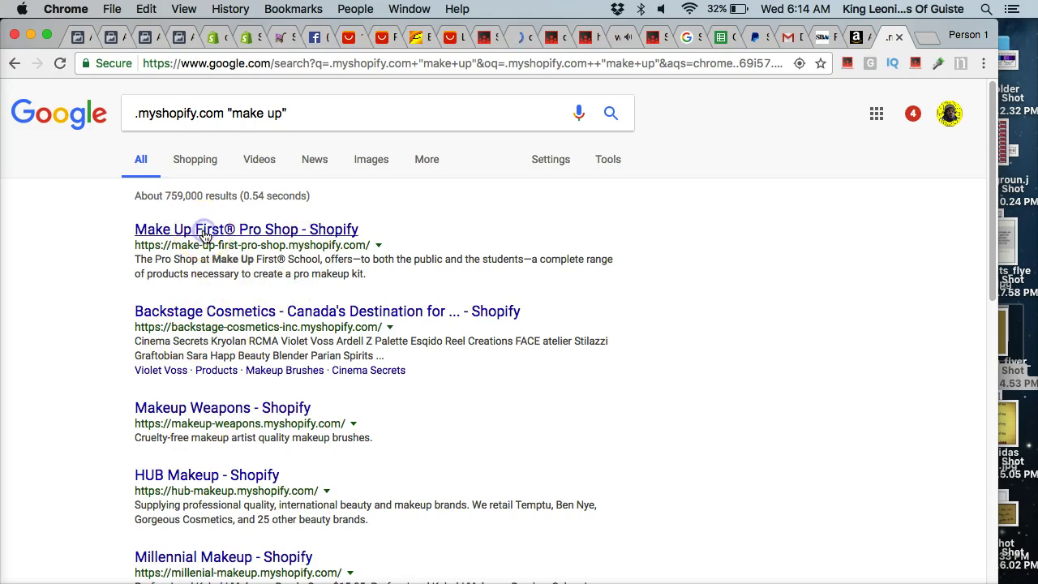
right_click(233, 237)
click(267, 243)
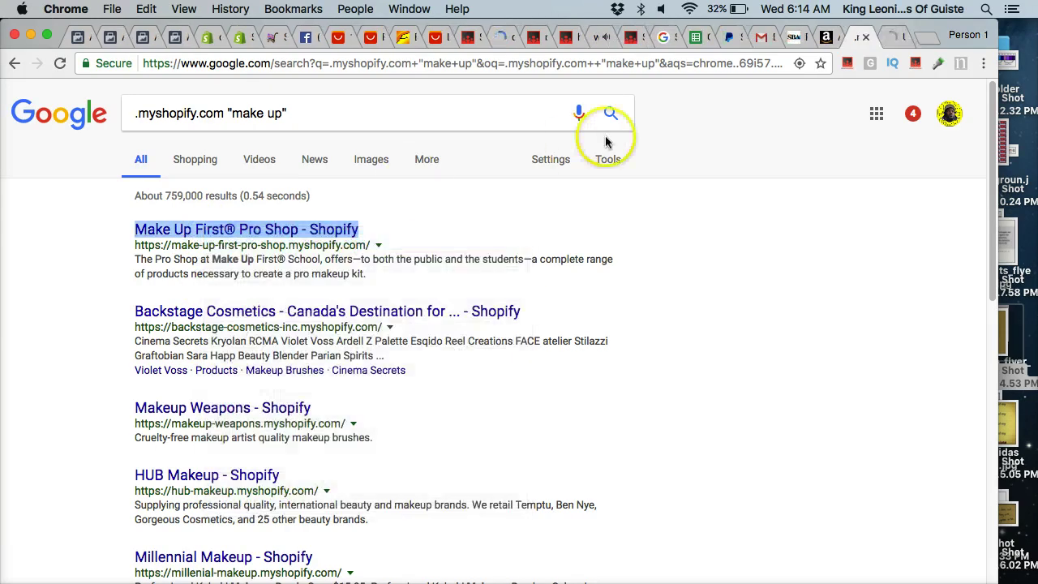
Browse the Make Up First Pro Shop homepage in its new tab.
click(888, 37)
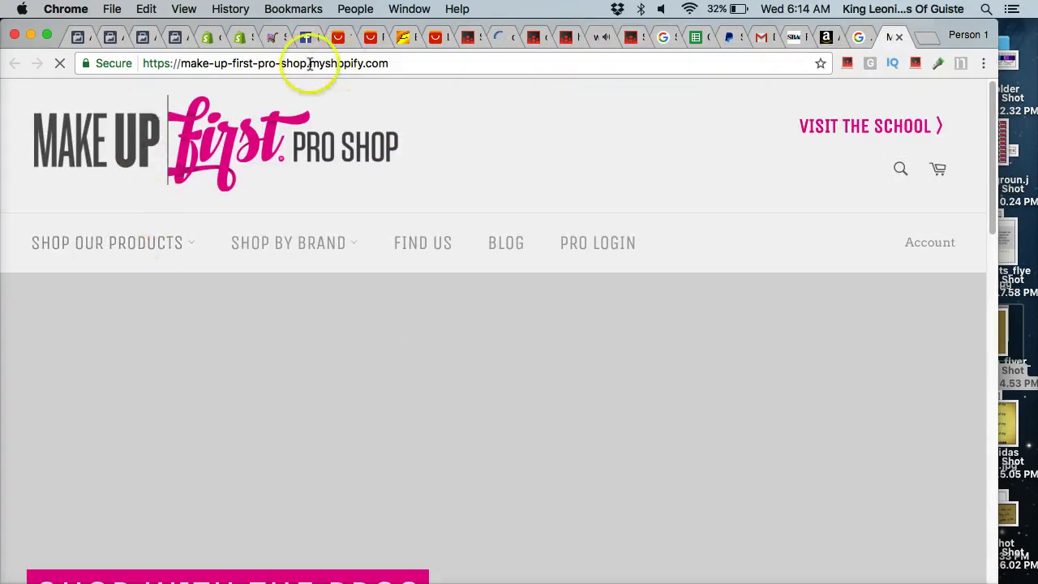
scroll(438, 371, down, 3)
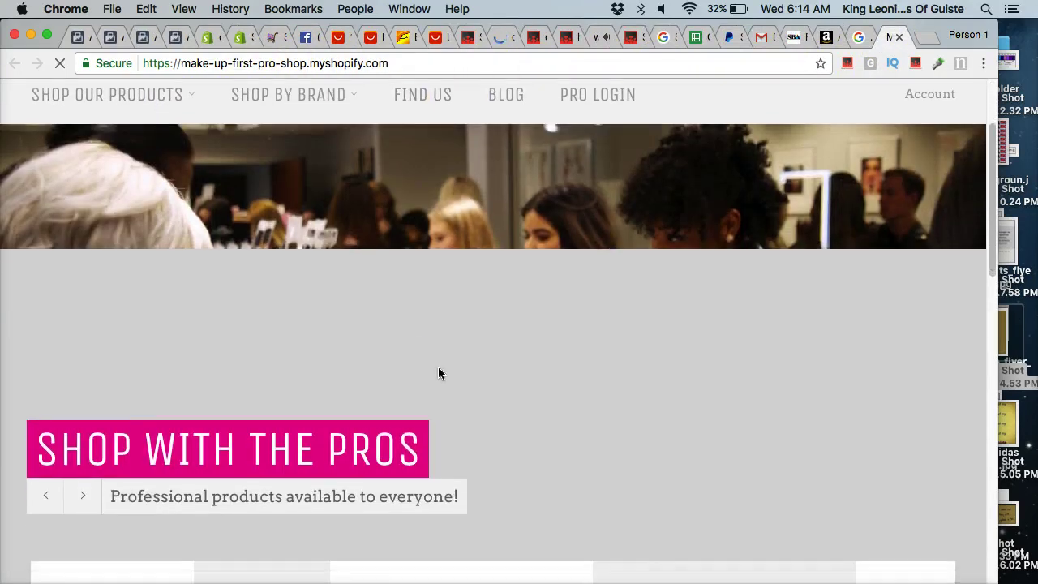
scroll(438, 373, down, 2)
scroll(438, 373, up, 5)
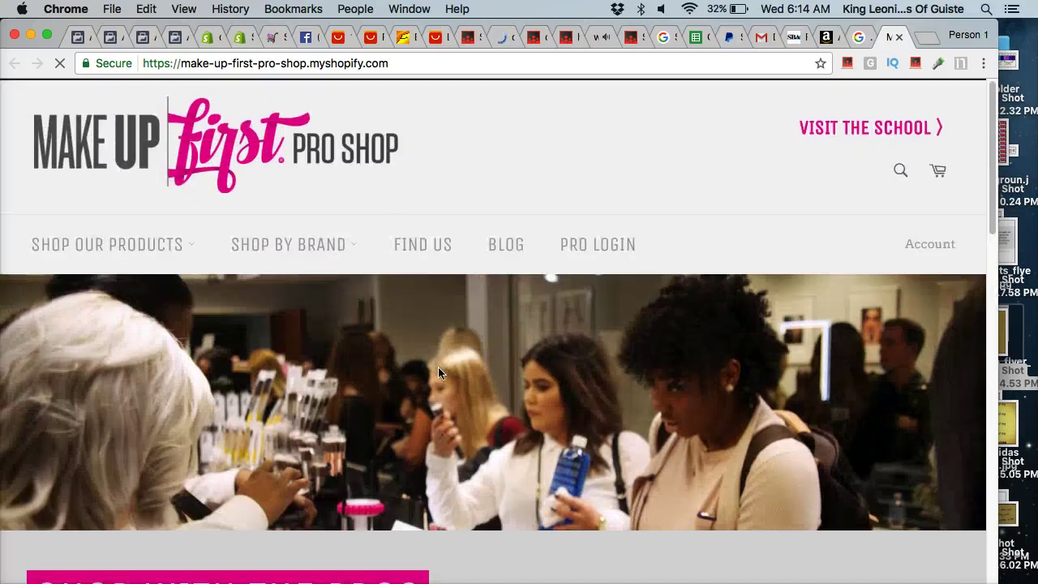
scroll(438, 374, down, 1)
scroll(438, 373, up, 1)
scroll(300, 373, down, 1)
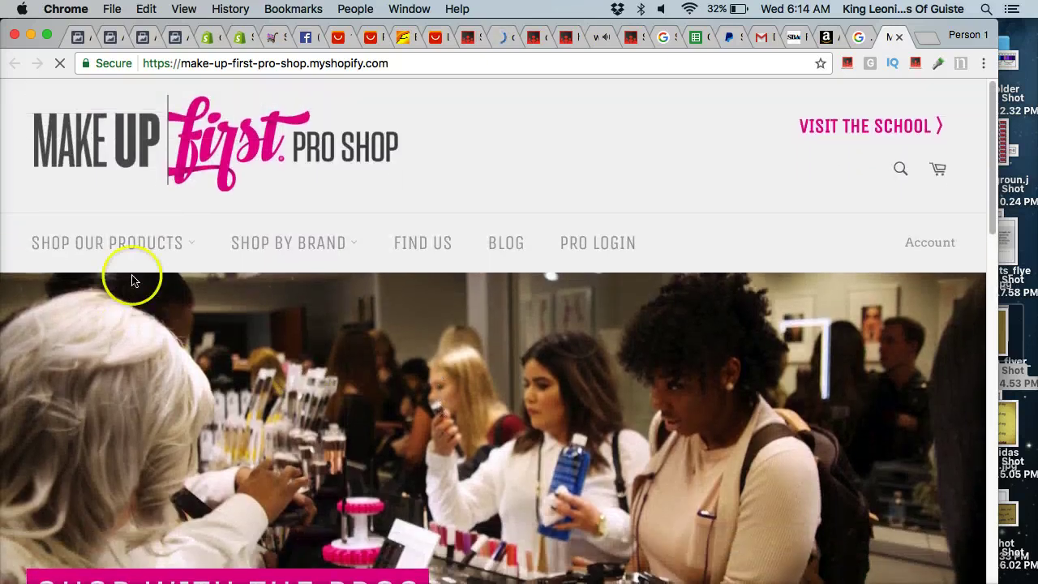
scroll(292, 233, down, 5)
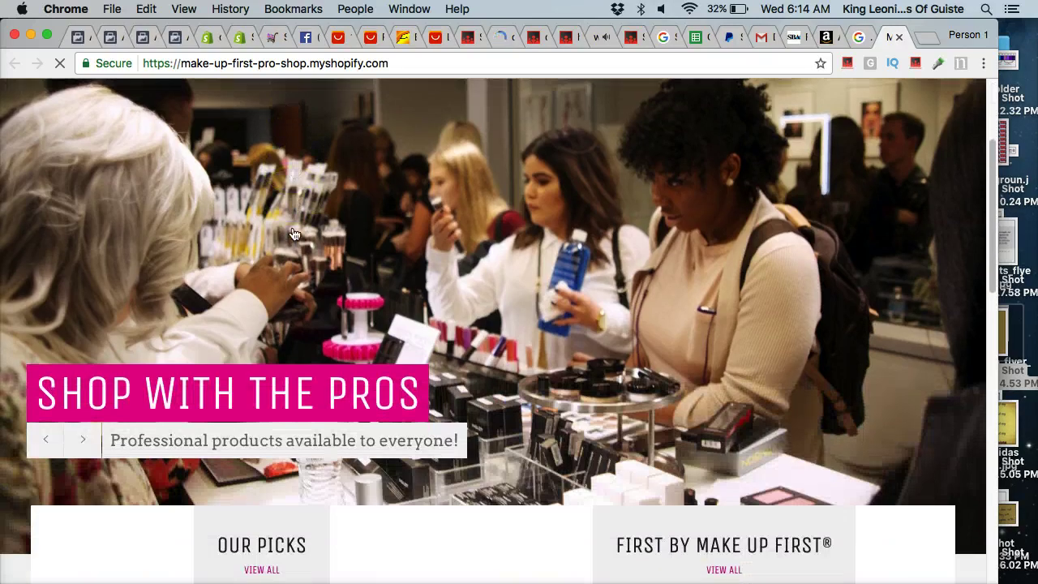
scroll(295, 234, down, 8)
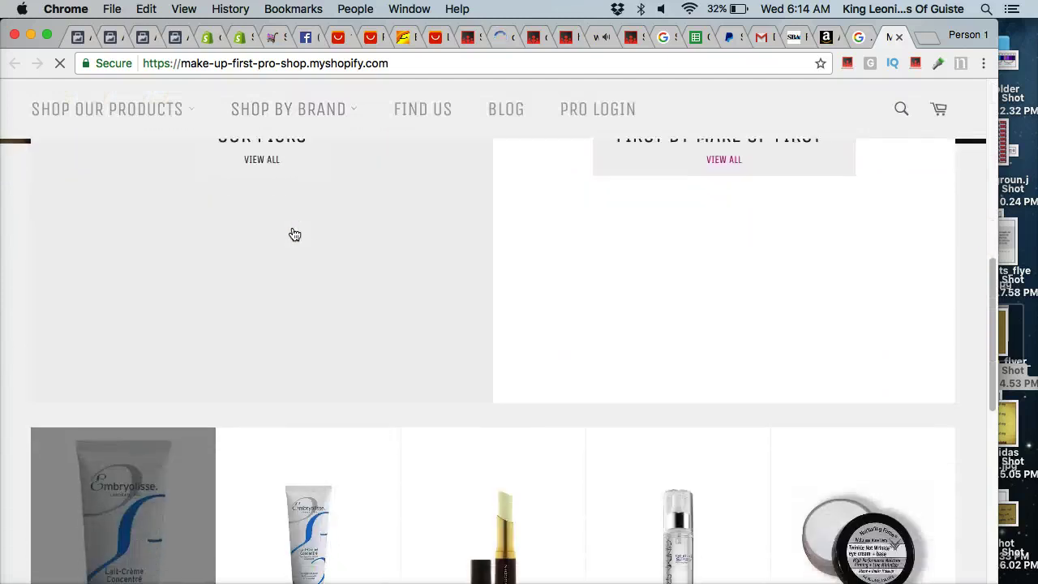
scroll(295, 234, down, 3)
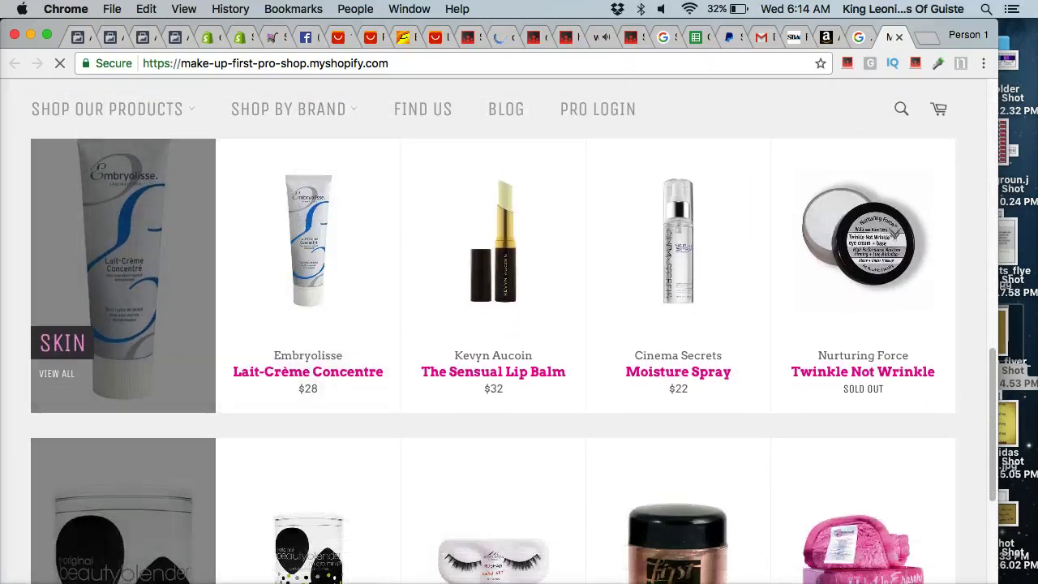
scroll(542, 556, up, 1)
scroll(556, 432, down, 10)
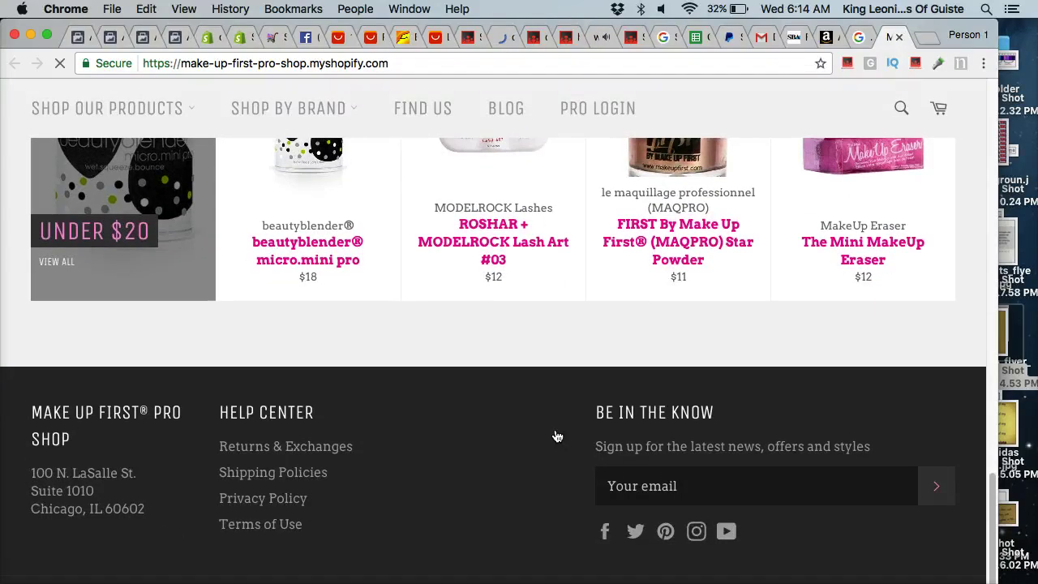
scroll(557, 436, up, 10)
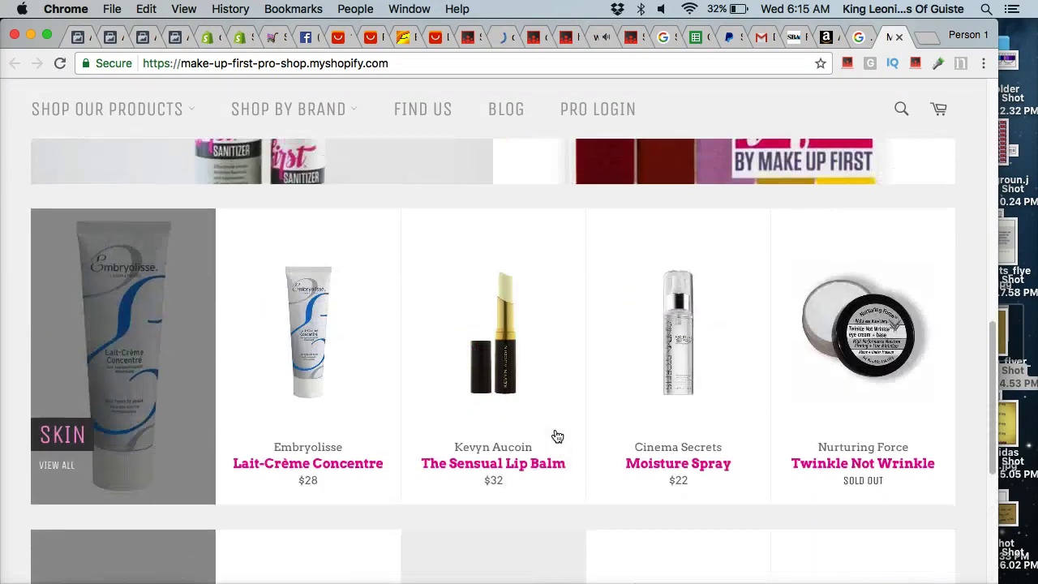
scroll(554, 436, up, 10)
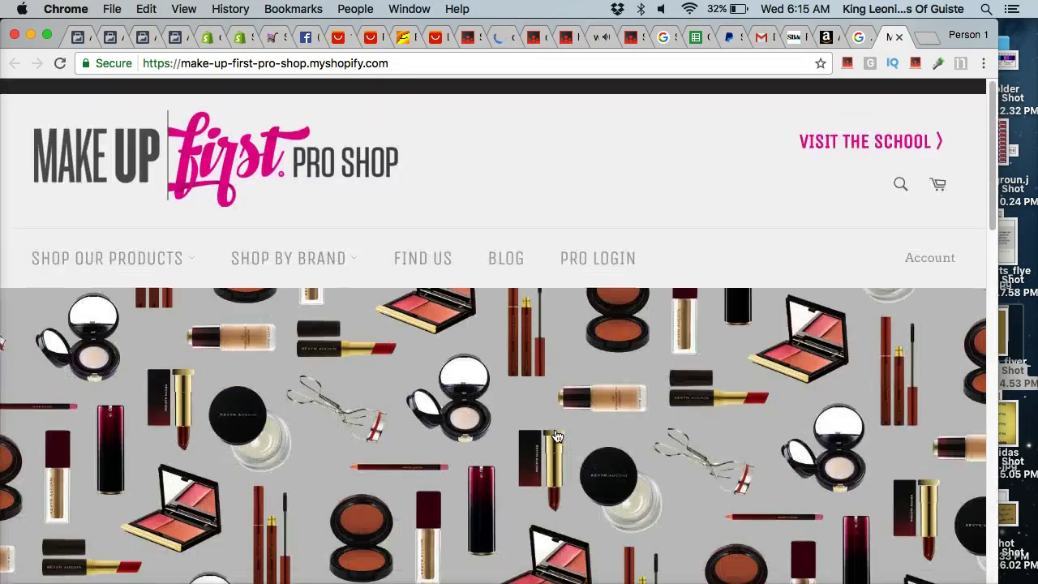
Open the store's Under $20 product collection.
click(457, 346)
scroll(221, 304, down, 10)
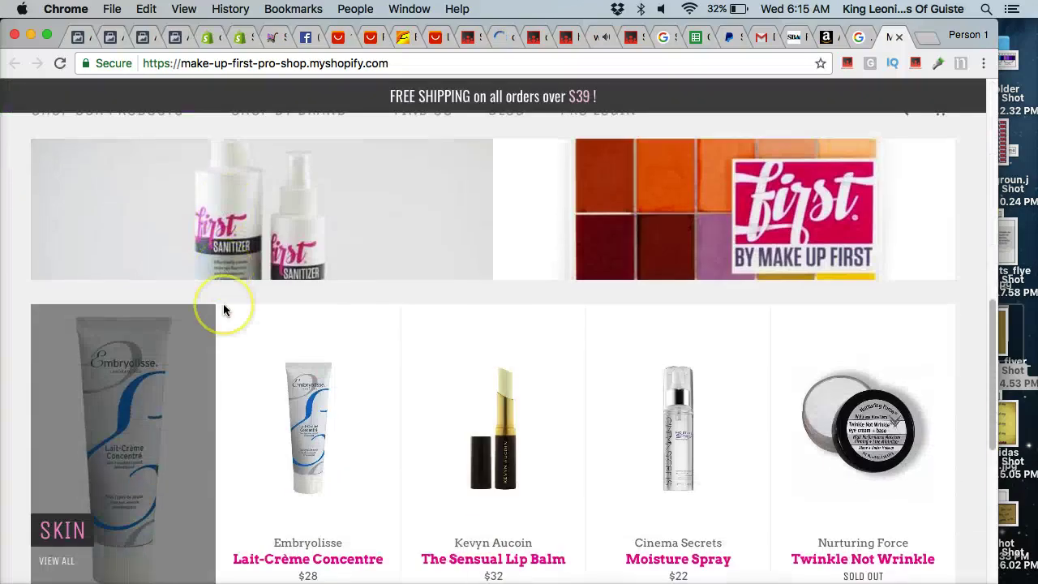
scroll(158, 428, down, 2)
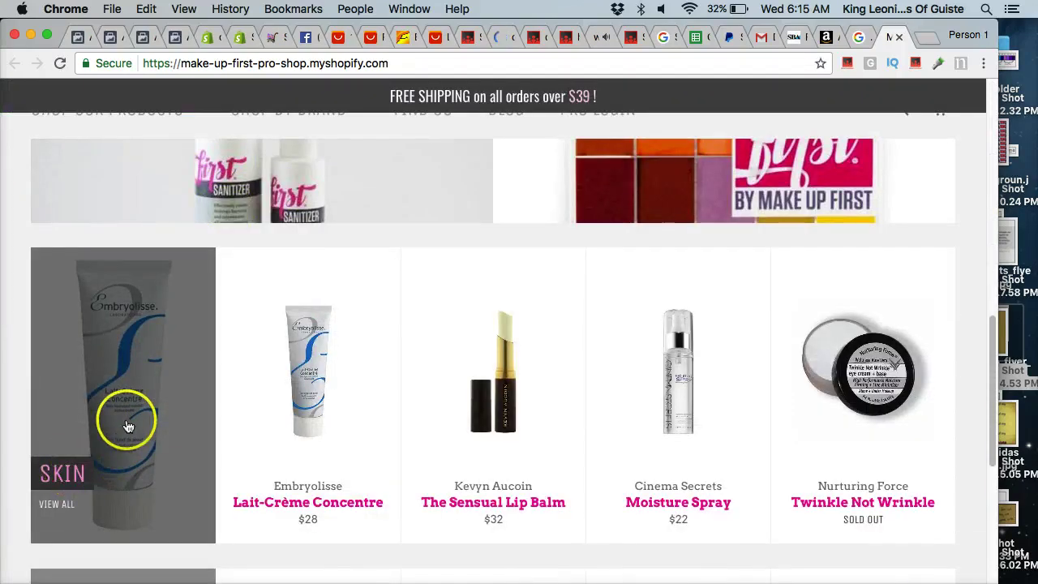
scroll(151, 390, down, 7)
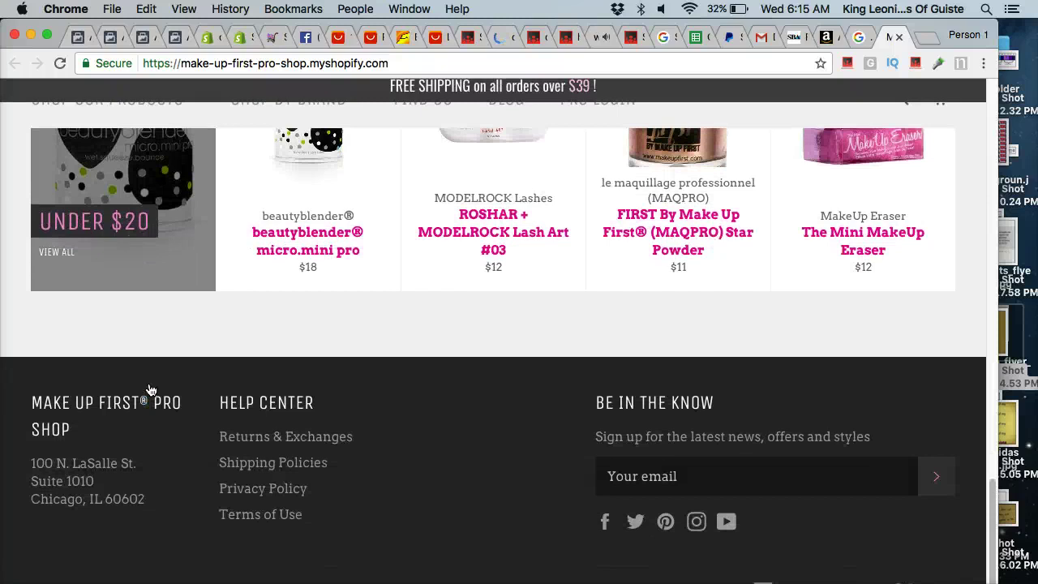
scroll(150, 390, up, 3)
click(150, 384)
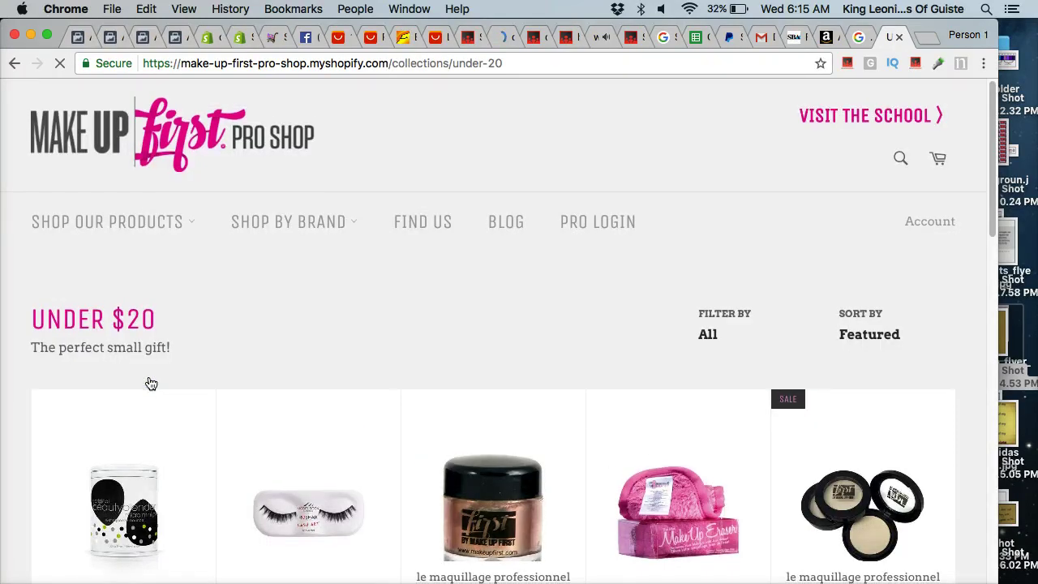
Review the first page of the Under $20 collection and move to page 2.
scroll(150, 384, down, 5)
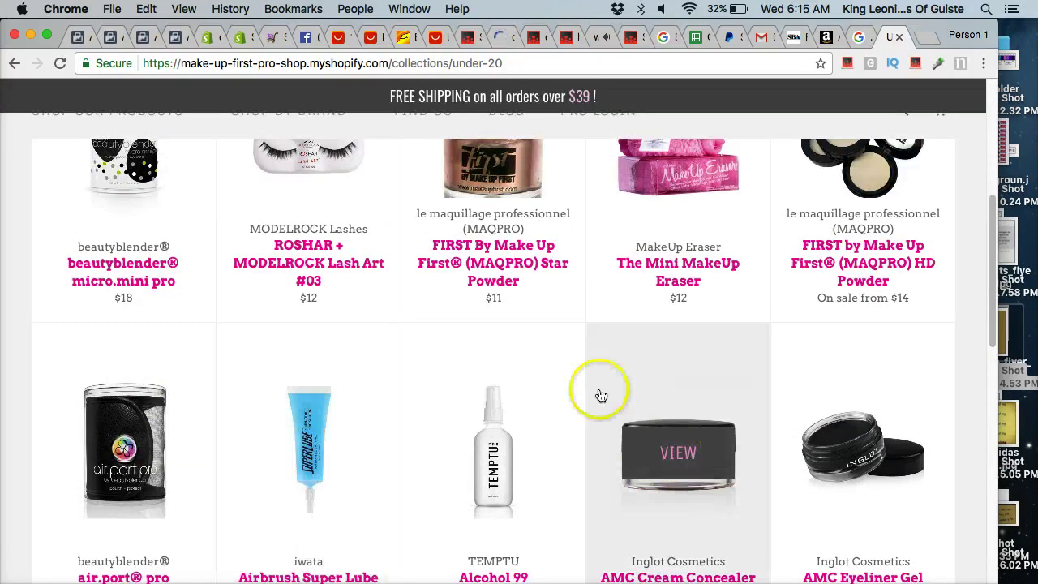
scroll(563, 250, down, 6)
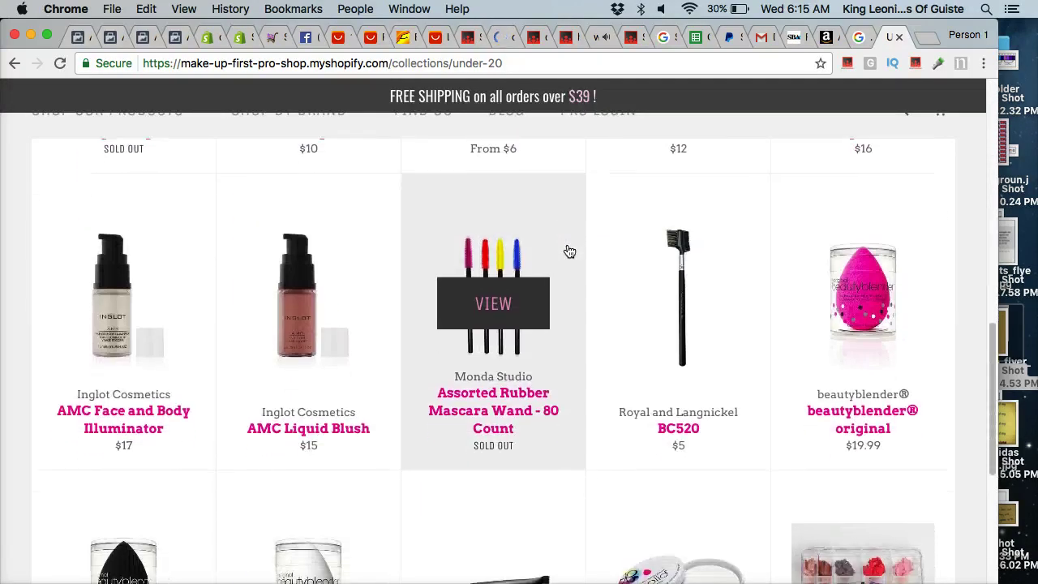
scroll(570, 252, up, 7)
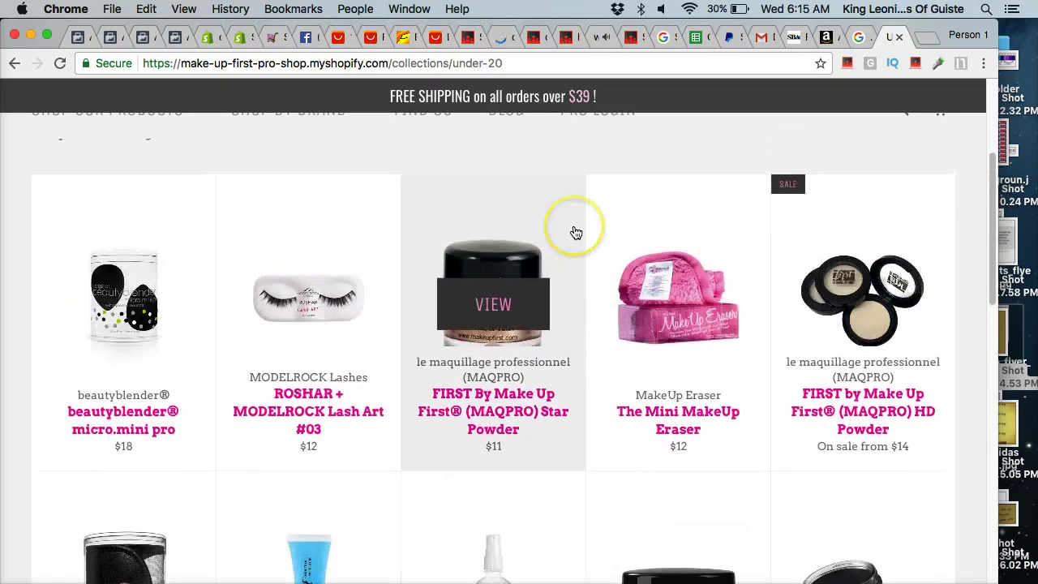
scroll(572, 241, up, 1)
scroll(576, 233, up, 2)
scroll(574, 243, down, 20)
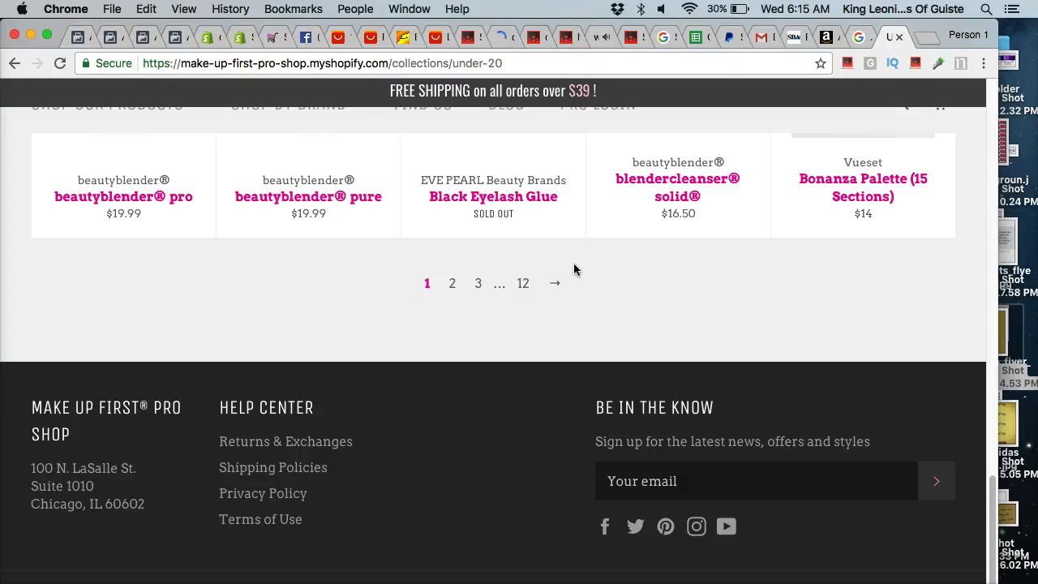
click(554, 269)
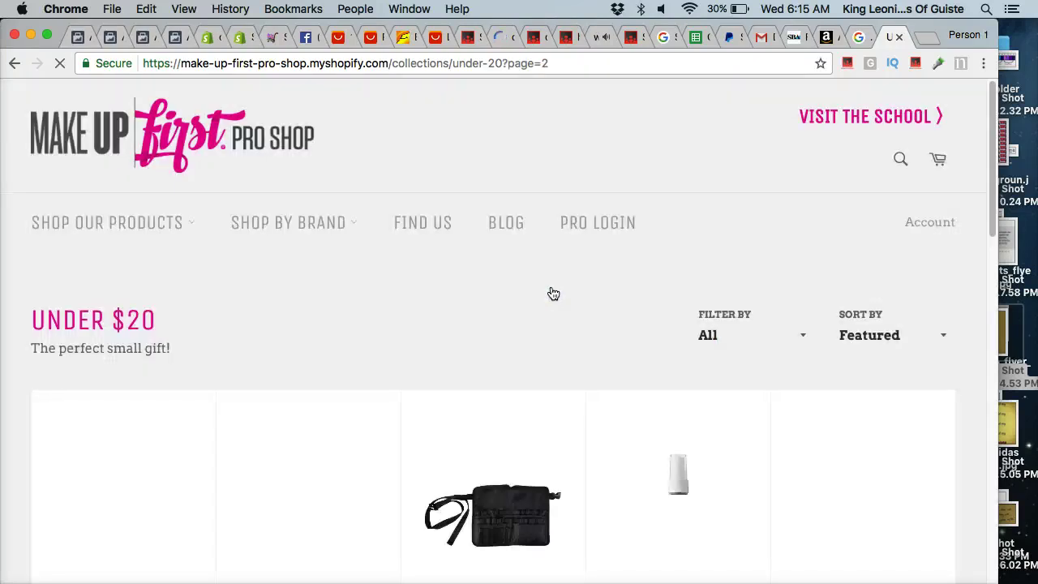
Scroll through page 2's products and advance to page 3.
scroll(553, 293, down, 4)
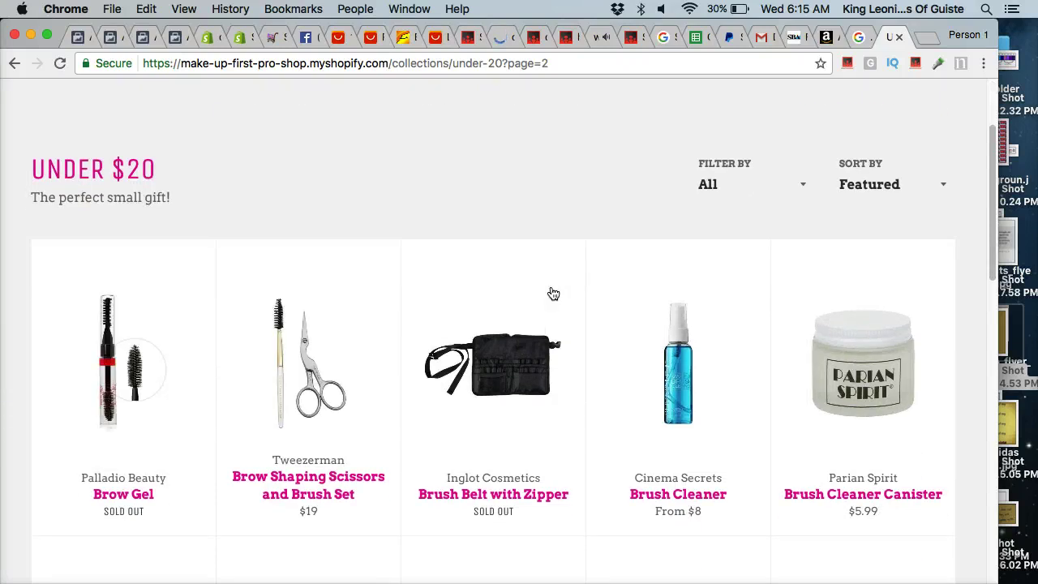
scroll(553, 293, down, 5)
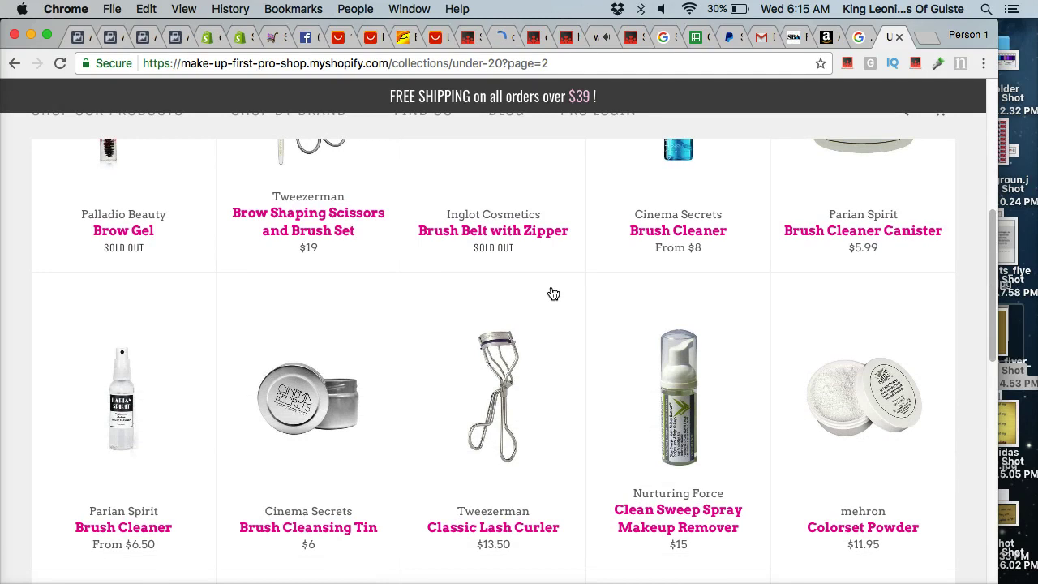
scroll(553, 294, down, 3)
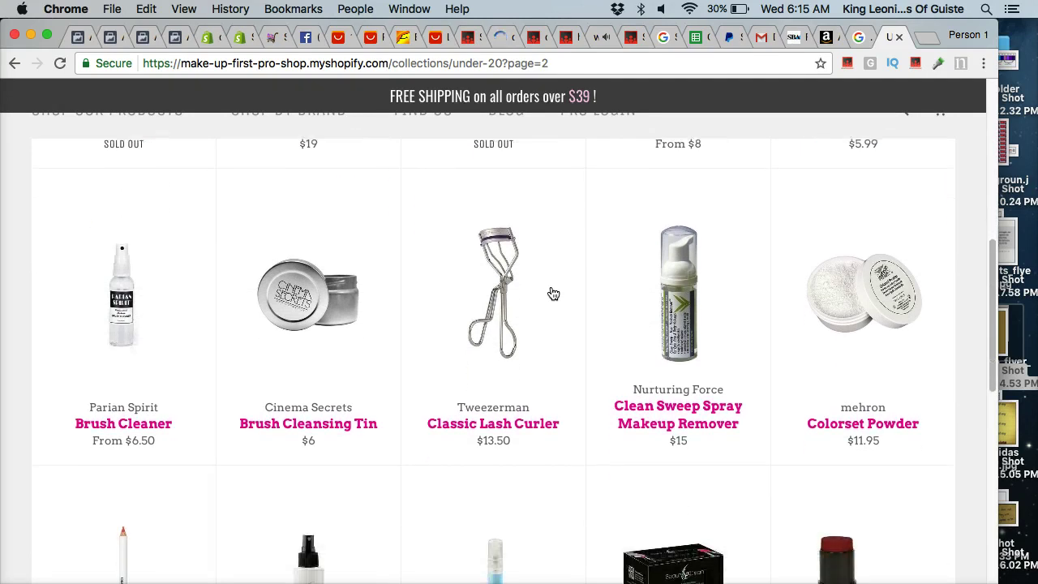
scroll(553, 294, down, 8)
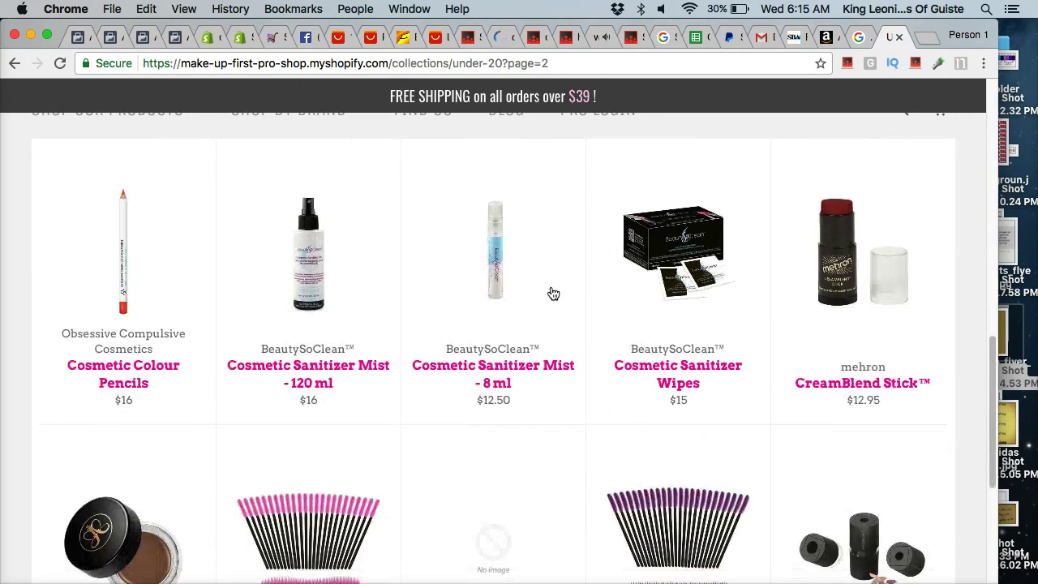
scroll(553, 294, down, 5)
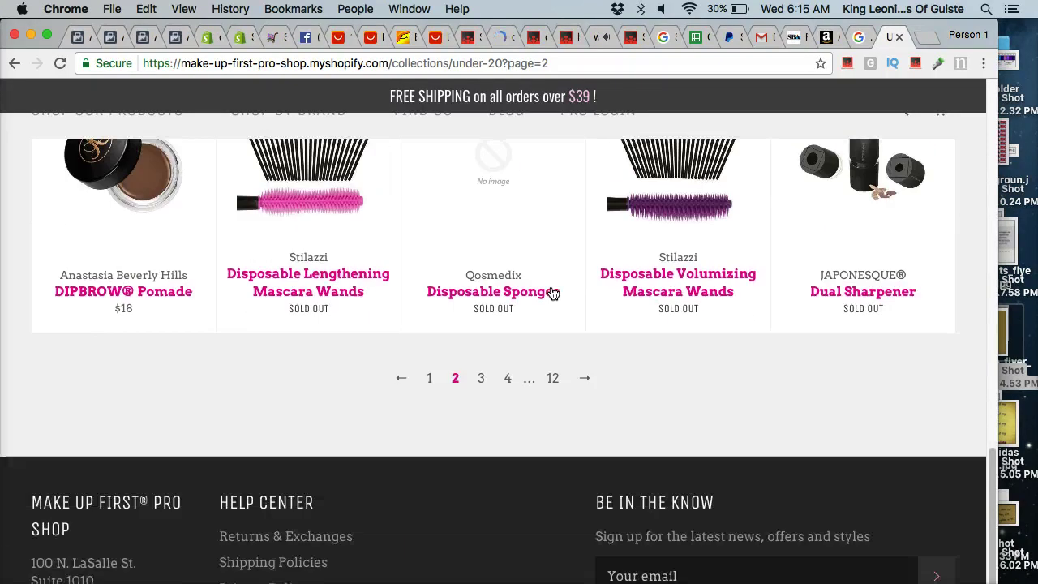
scroll(553, 293, down, 2)
scroll(551, 285, up, 5)
scroll(551, 294, down, 5)
click(558, 269)
click(585, 290)
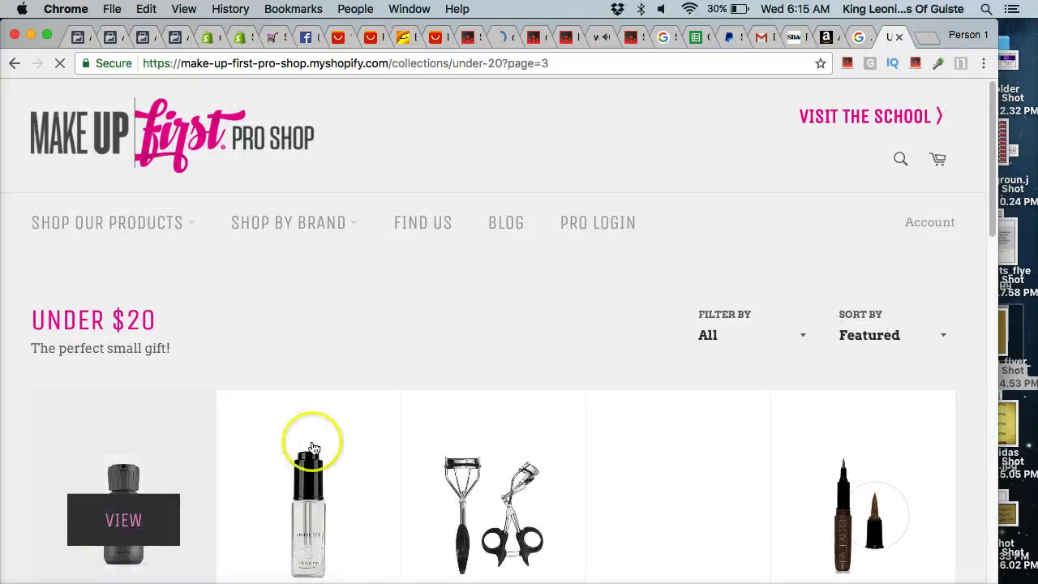
scroll(415, 334, down, 2)
scroll(418, 335, up, 2)
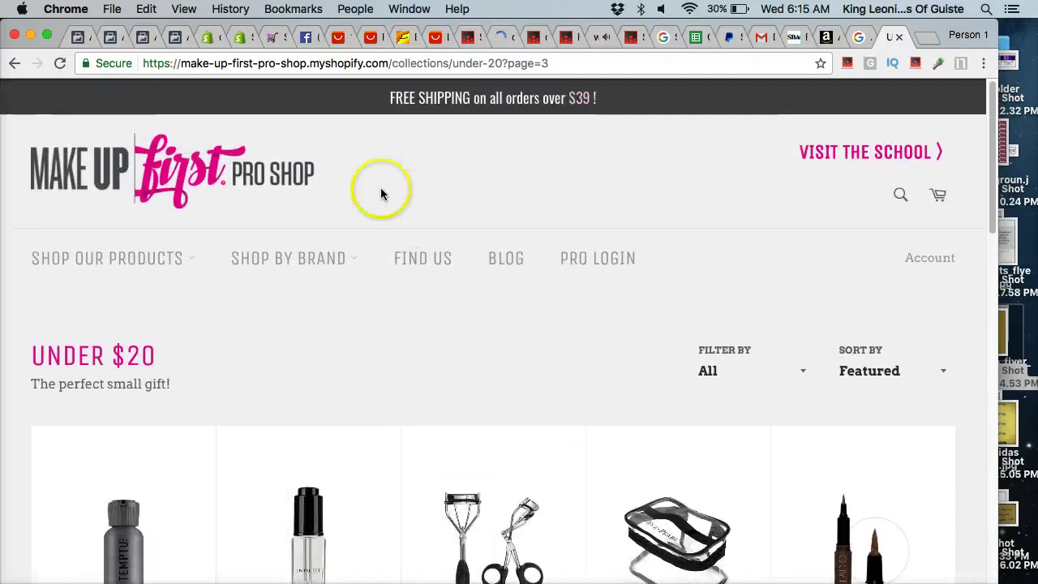
Search Facebook for the shop's copied myshopify URL, which finds nothing.
drag(389, 63, 242, 64)
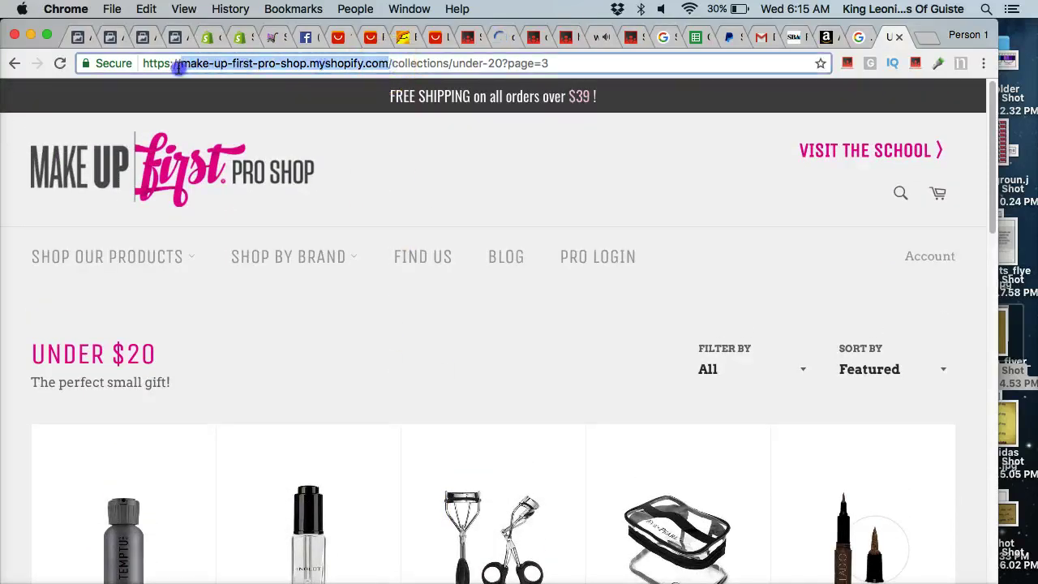
drag(138, 68, 233, 46)
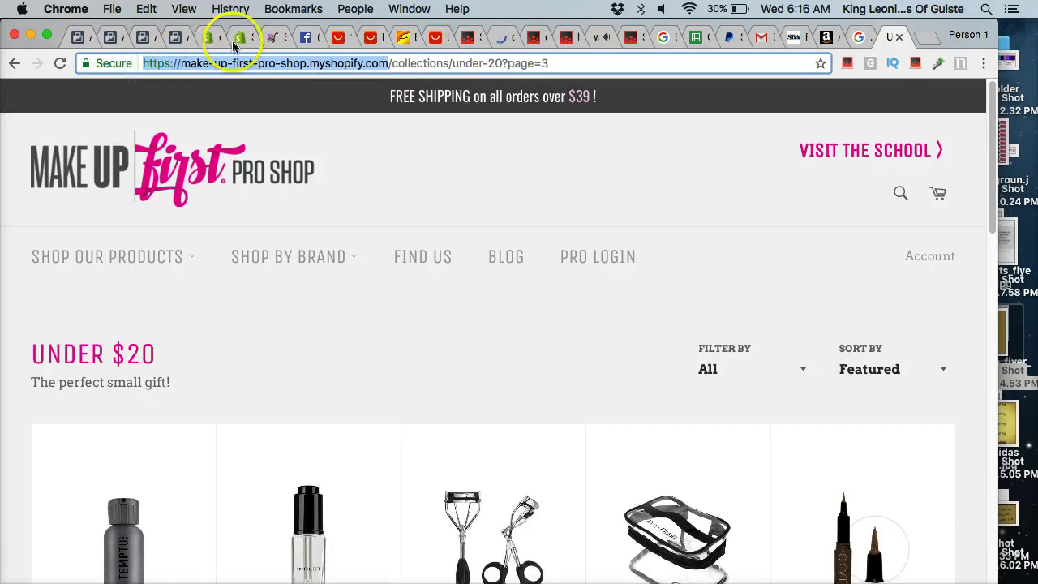
click(301, 34)
click(339, 92)
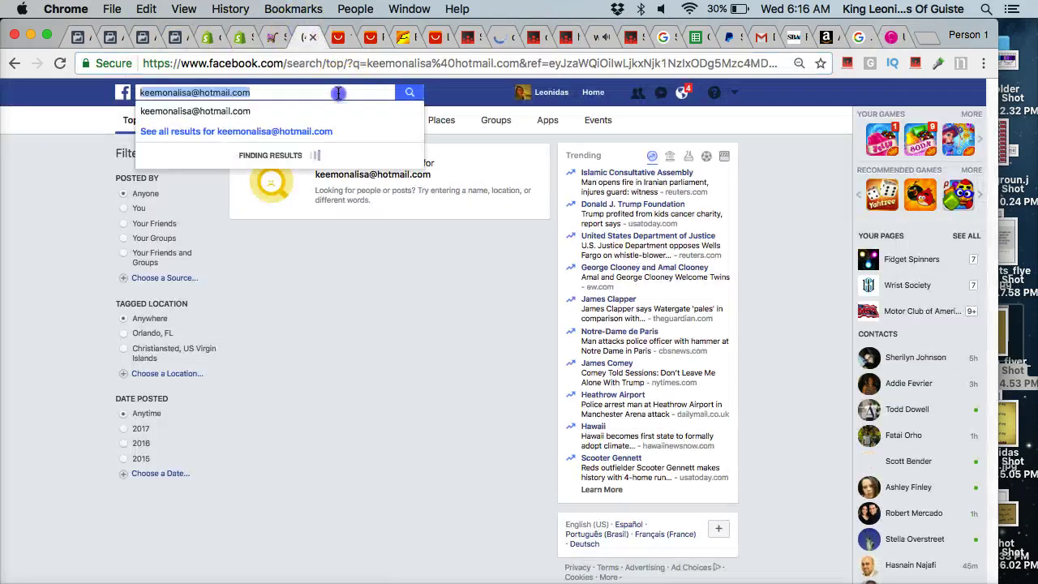
text(https://make-up-first-pro-shop.myshopify.com)
key(Return)
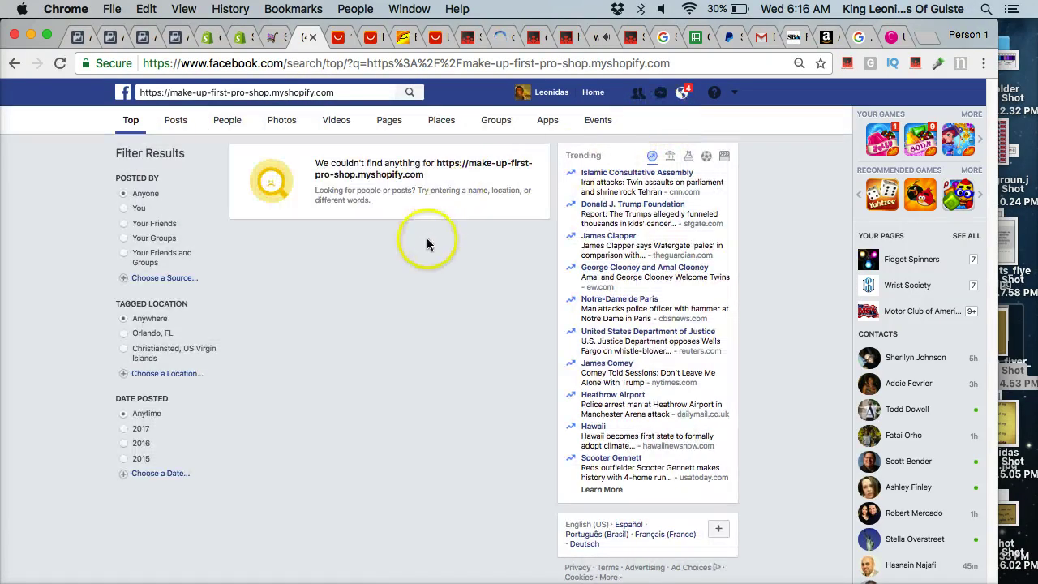
click(895, 39)
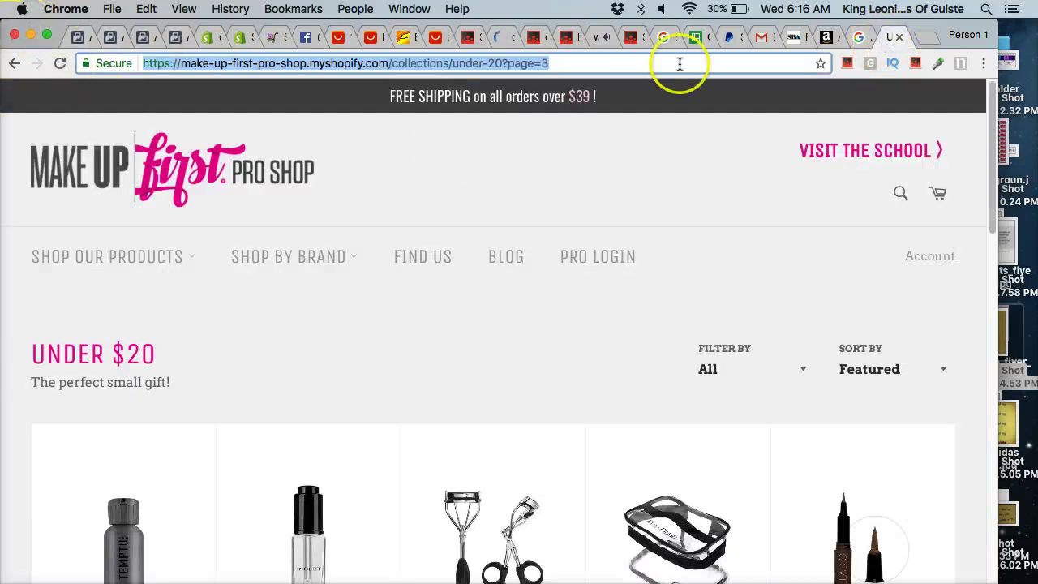
Open the Makeup Weapons - Shopify result from the Google results in a new tab.
click(861, 37)
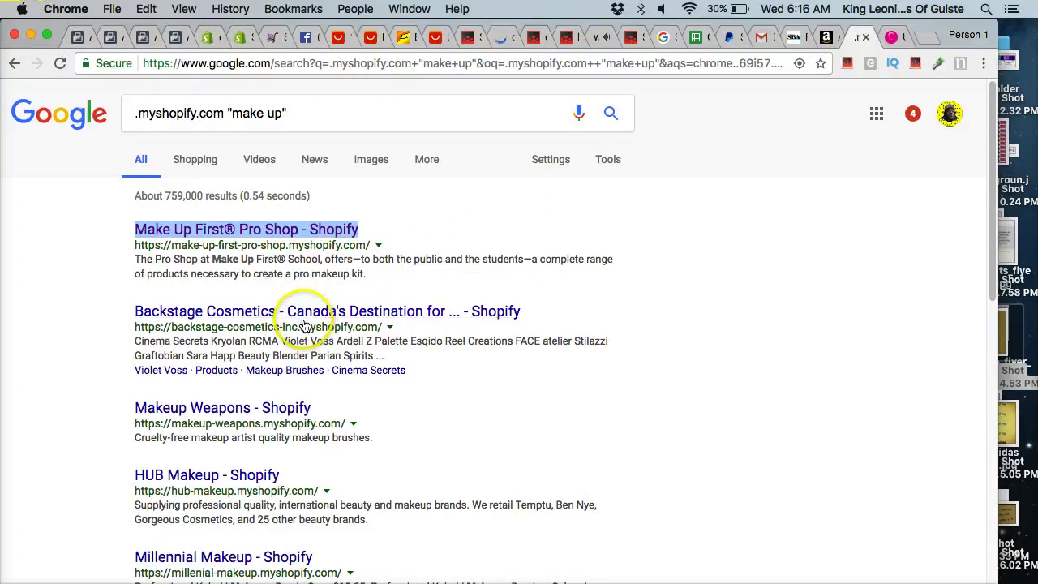
scroll(301, 324, down, 2)
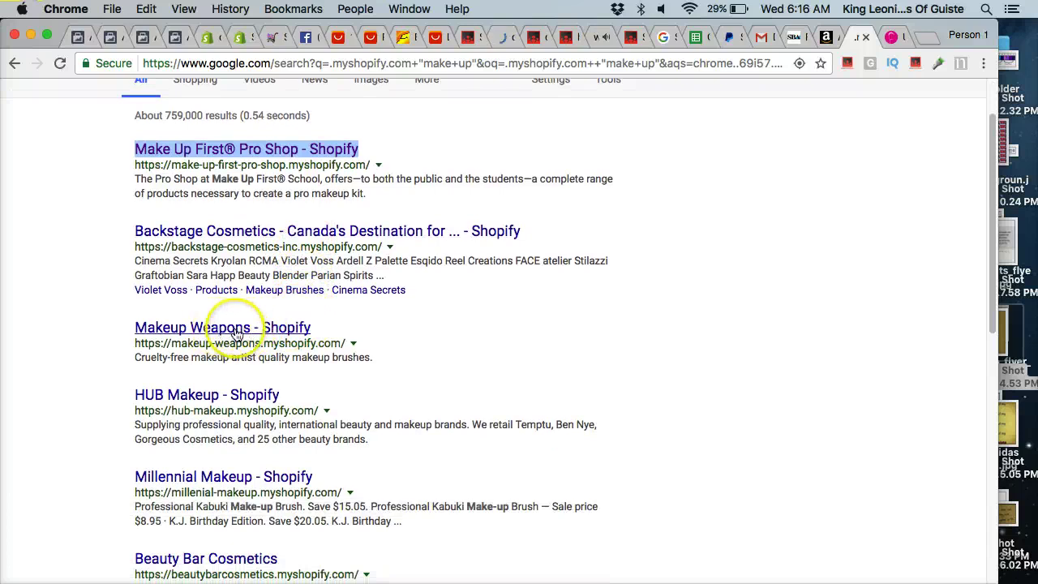
click(236, 333)
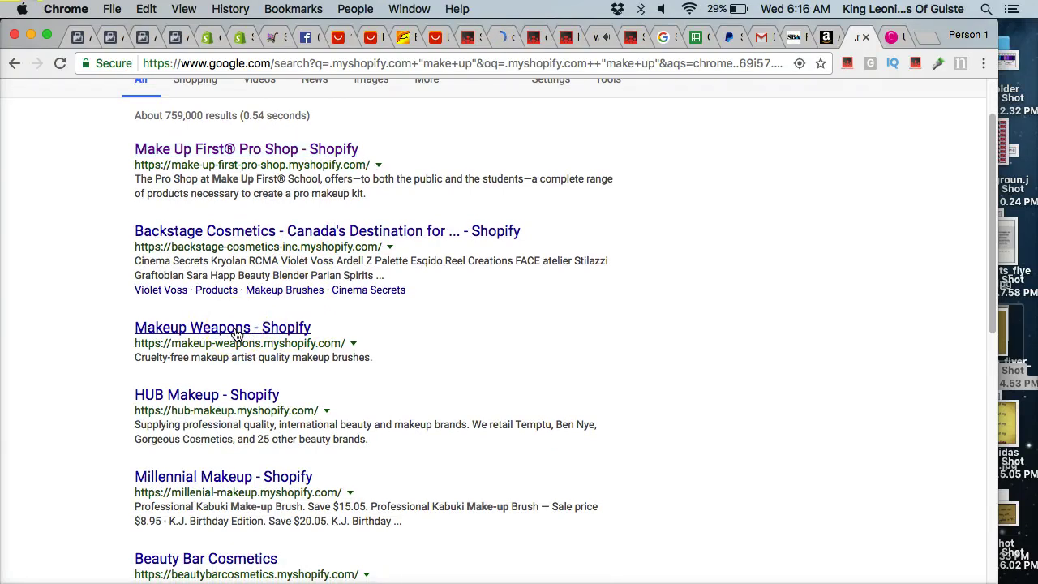
right_click(236, 332)
click(258, 335)
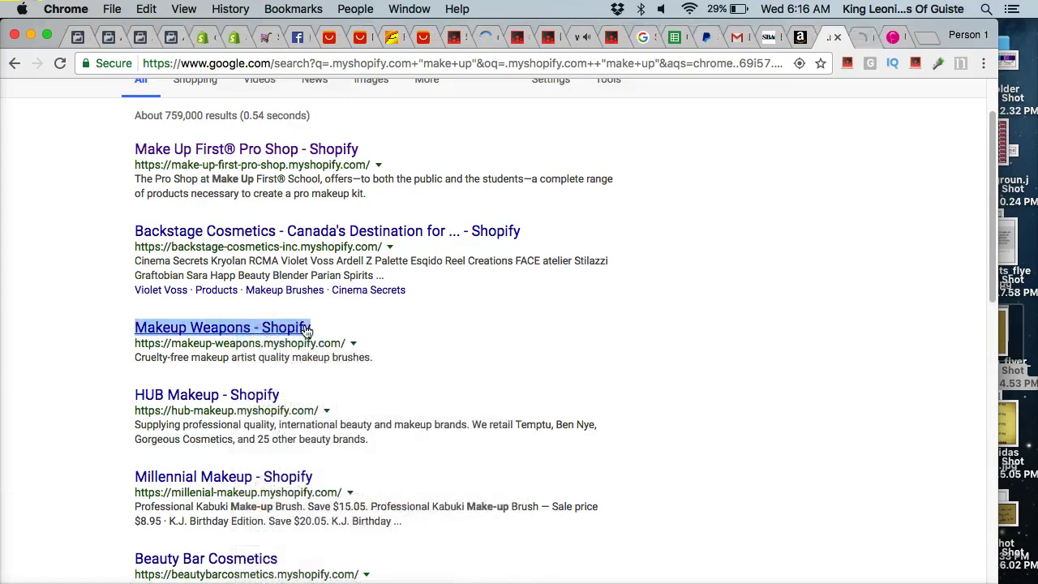
click(856, 38)
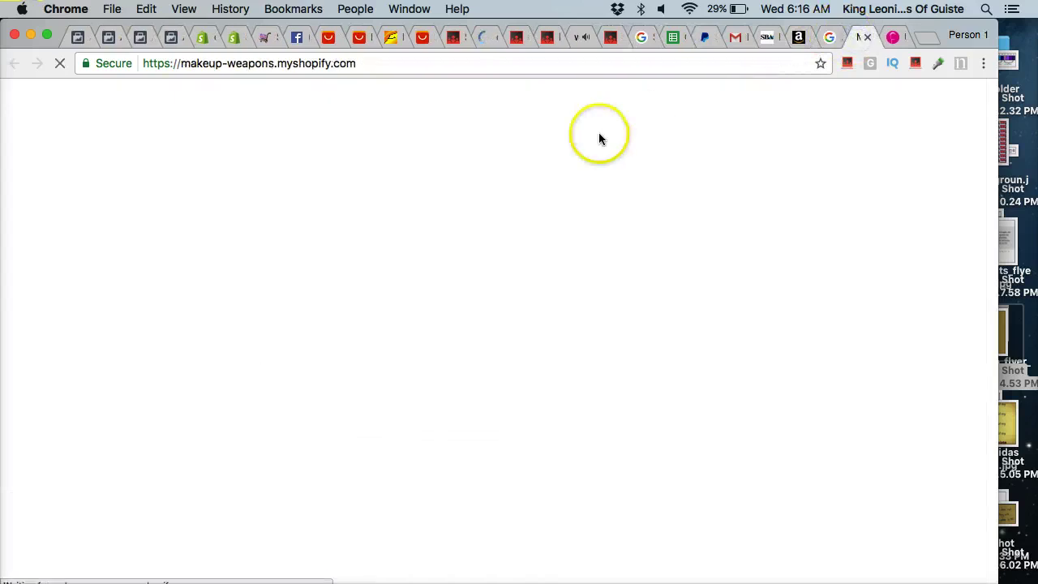
Browse to the #1.14 Mini Dome Foundation Brush and select its MINI DOME FOUNDATION BRUSH title.
scroll(456, 237, down, 5)
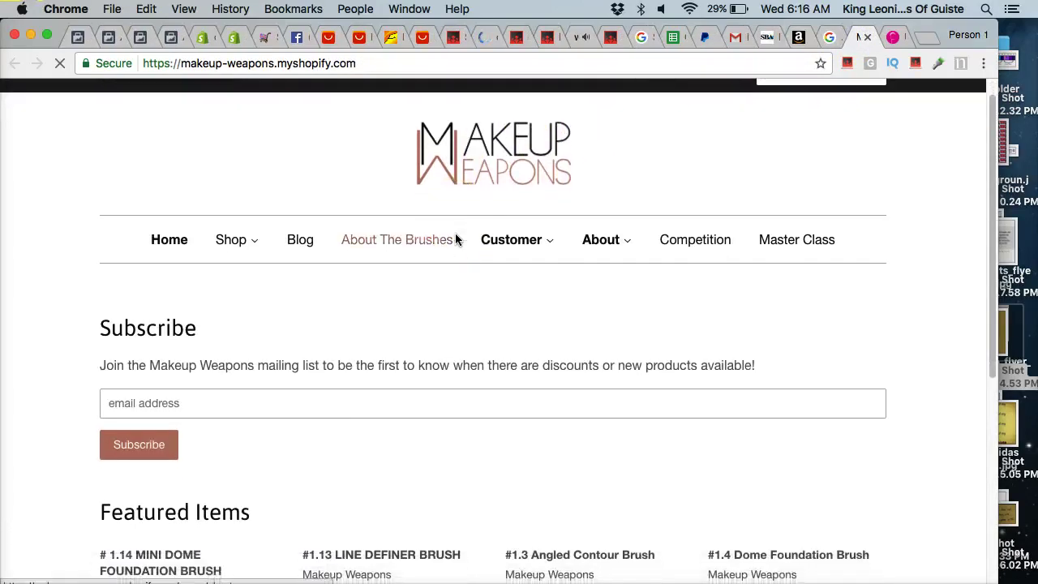
scroll(456, 236, up, 4)
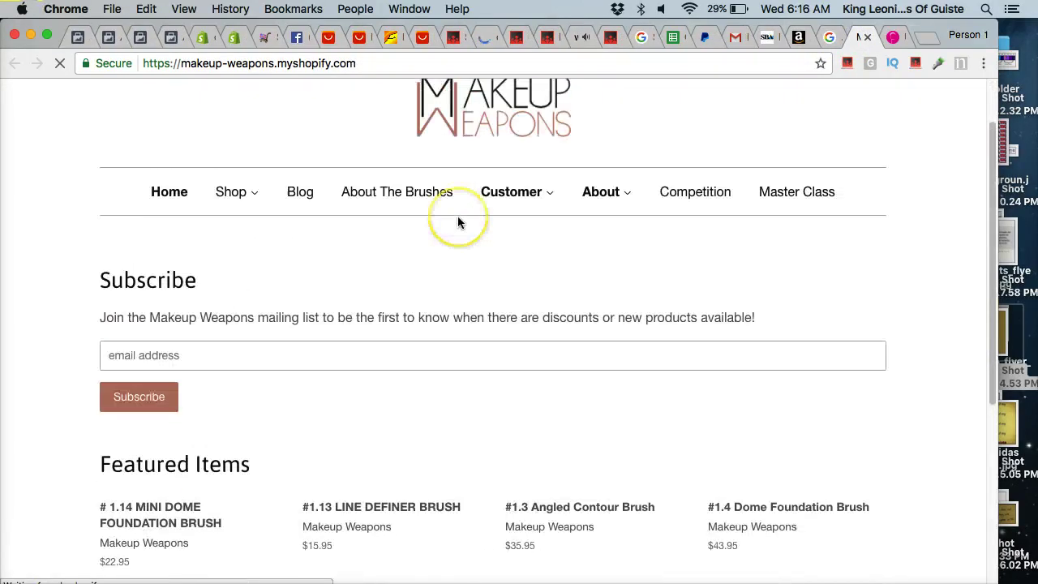
scroll(459, 219, down, 3)
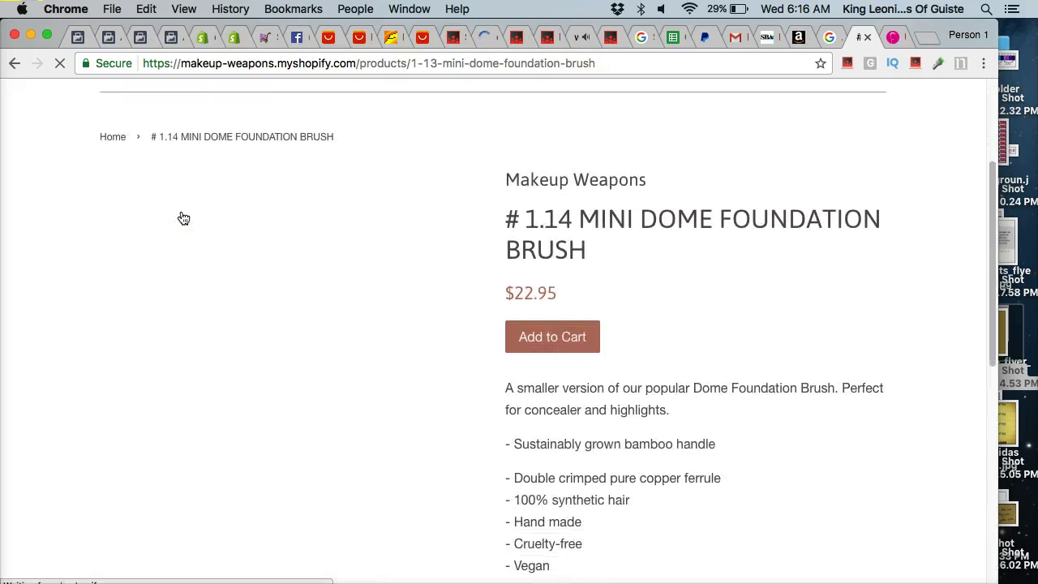
scroll(182, 218, down, 1)
scroll(184, 218, down, 3)
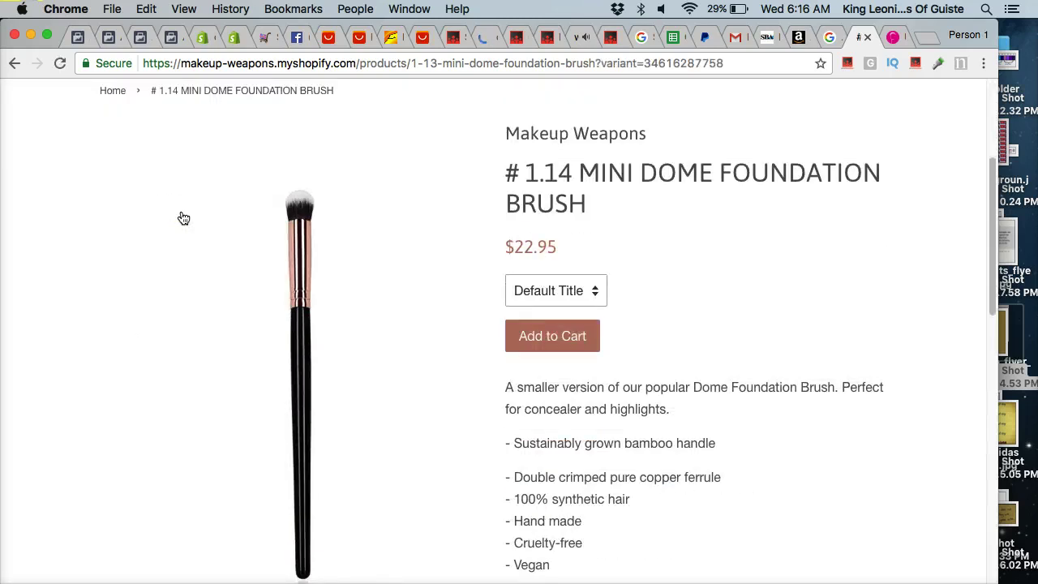
scroll(184, 219, down, 10)
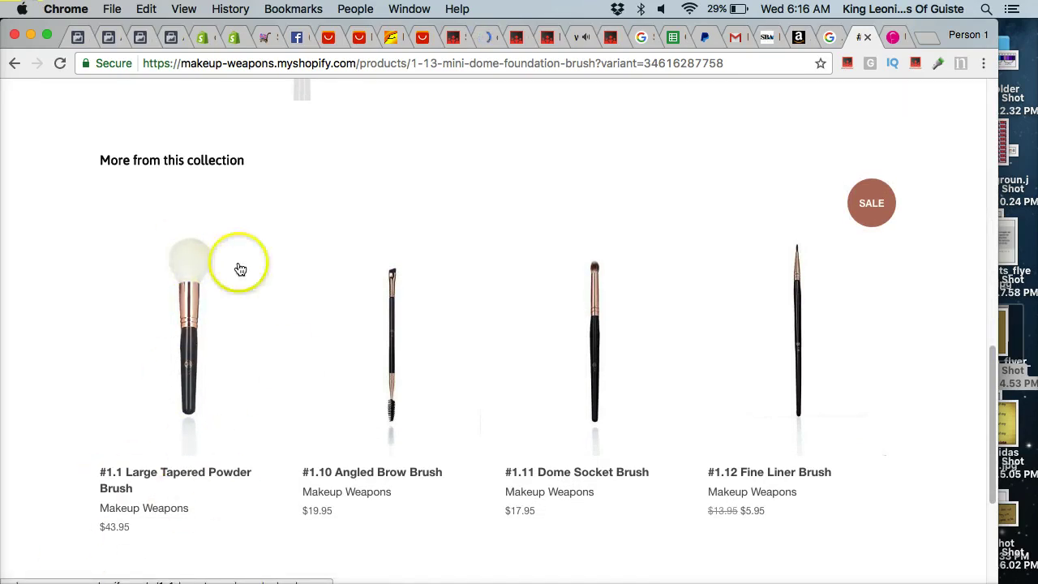
scroll(240, 268, down, 1)
scroll(240, 269, up, 15)
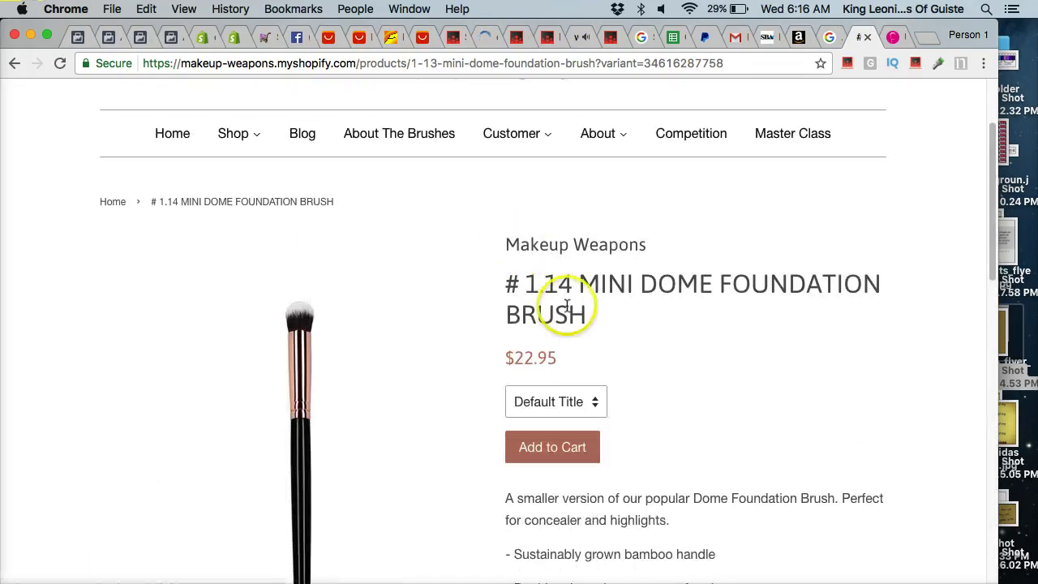
drag(581, 283, 736, 295)
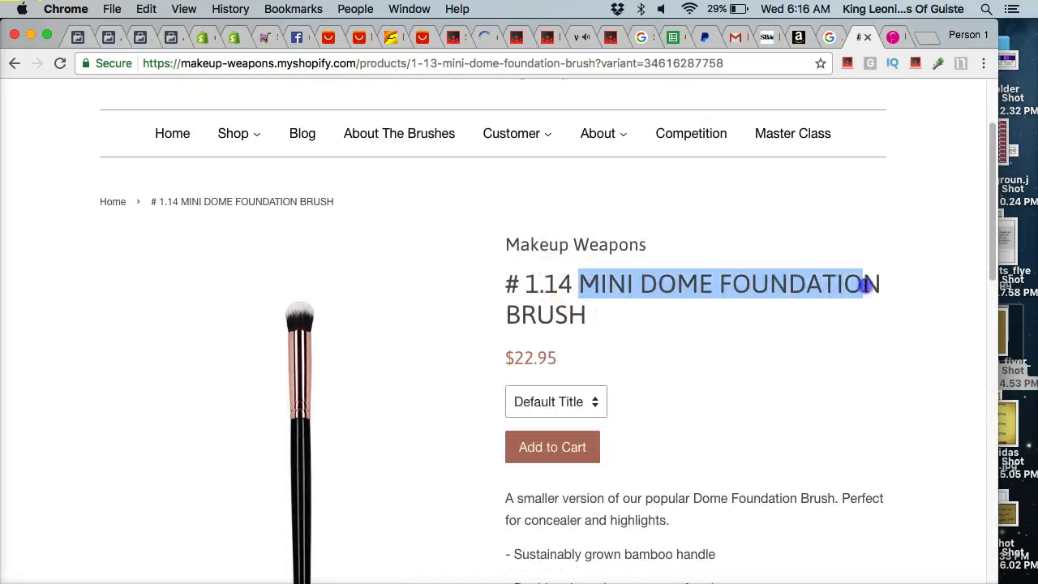
drag(882, 302, 882, 306)
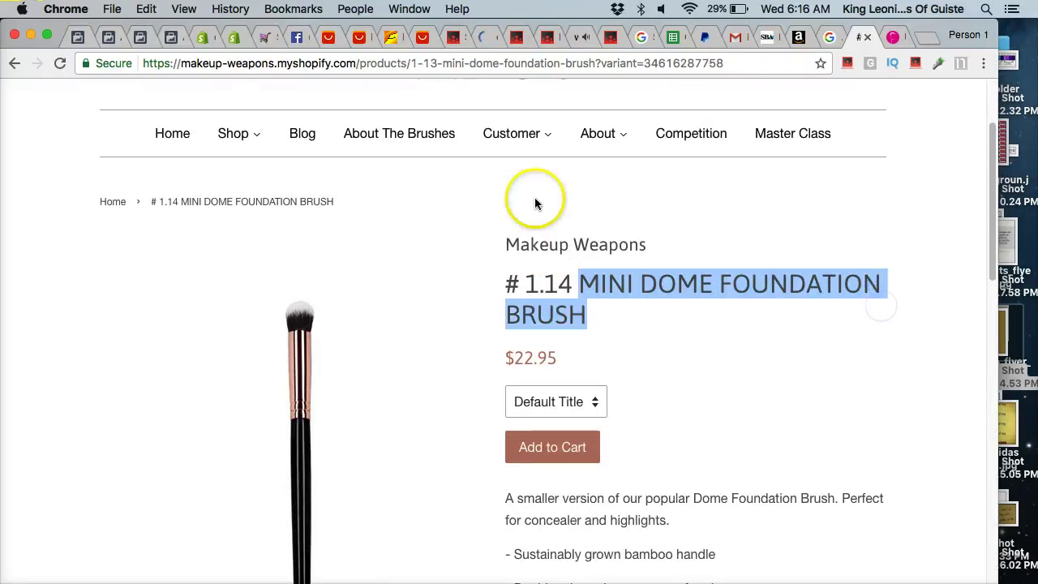
Go to aliexpress.com and search for MINI DOME FOUNDATION BRUSH.
click(357, 39)
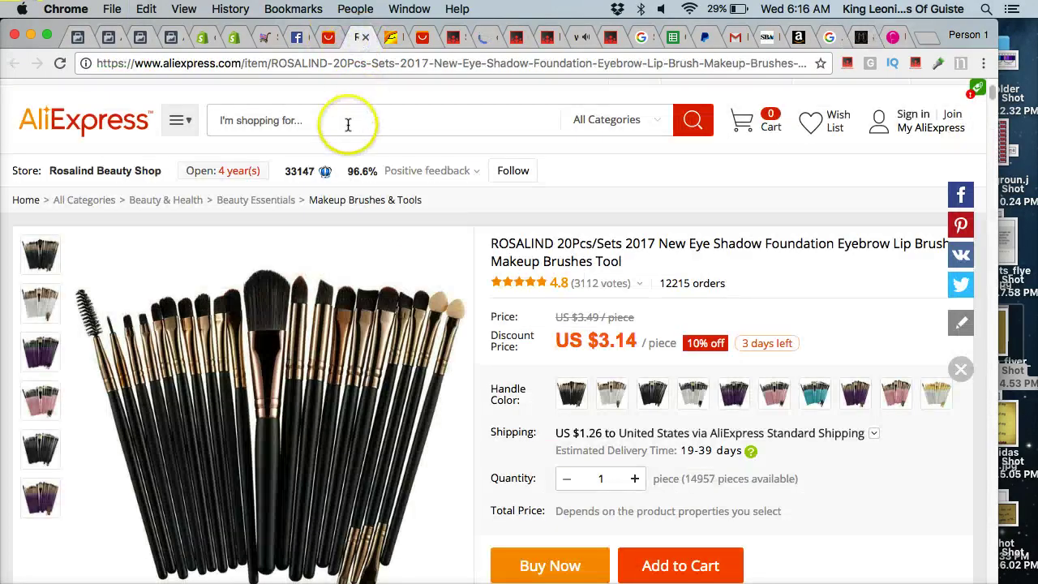
click(392, 38)
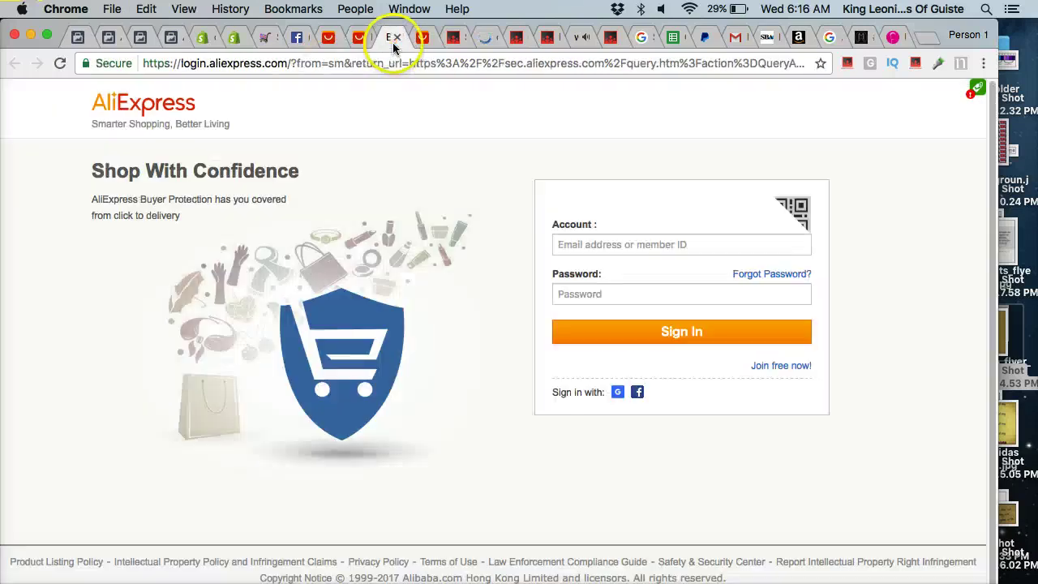
click(382, 62)
text(ali)
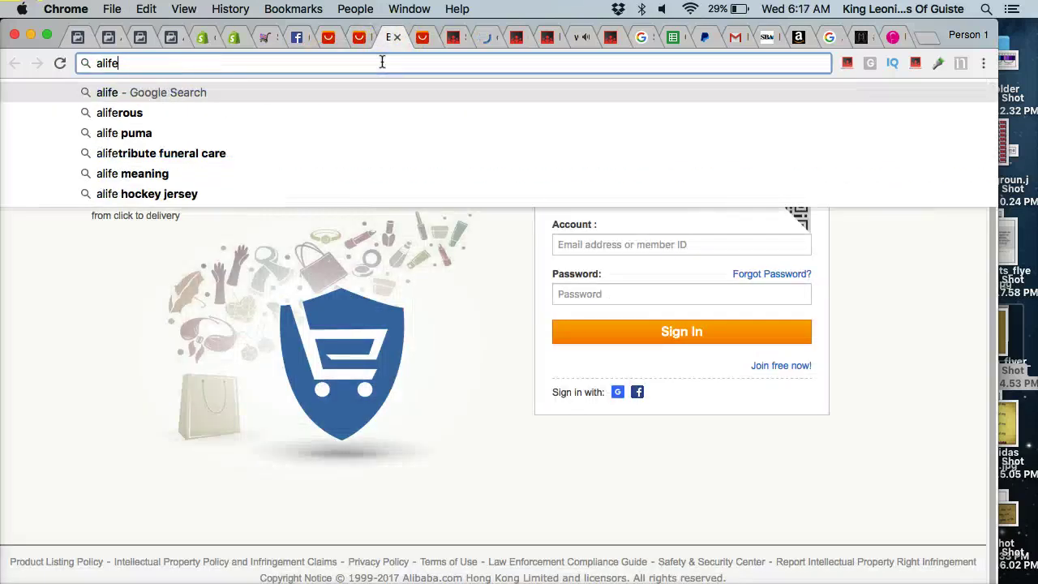
key(Down)
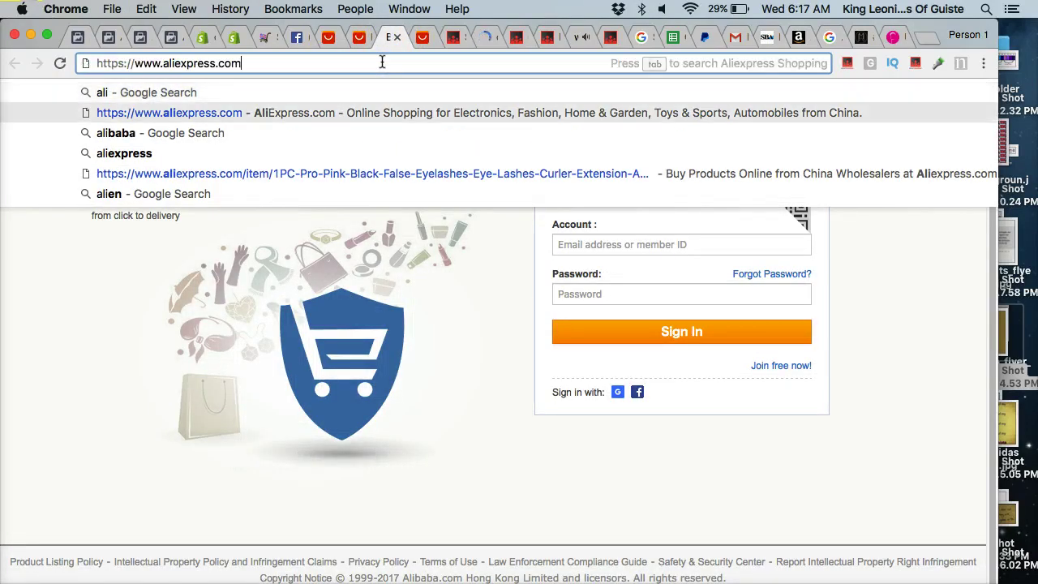
key(Return)
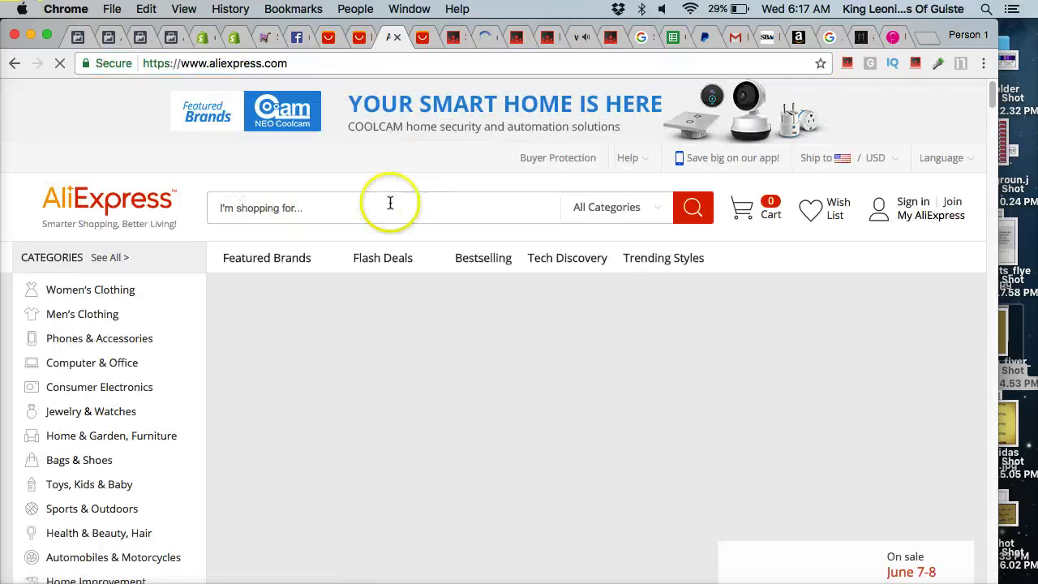
click(365, 208)
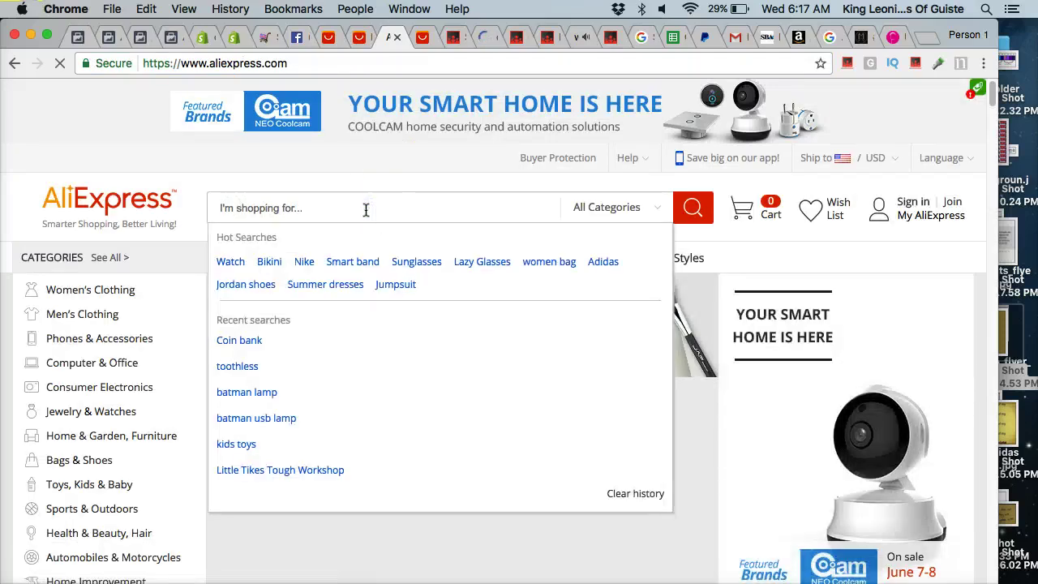
click(676, 211)
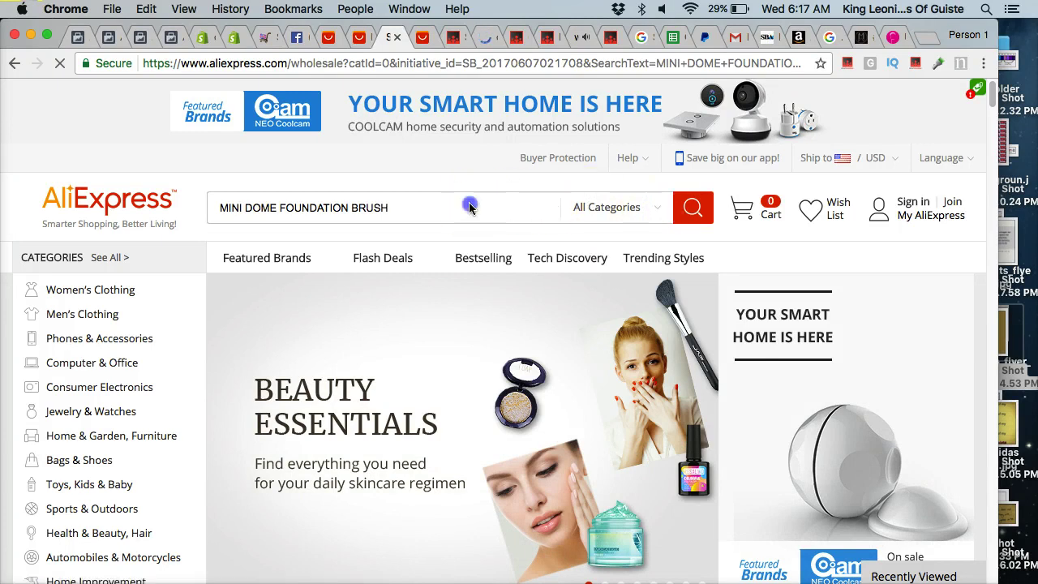
Drop DOME from the query and search again for MINI FOUNDATION BRUSH.
scroll(435, 293, down, 3)
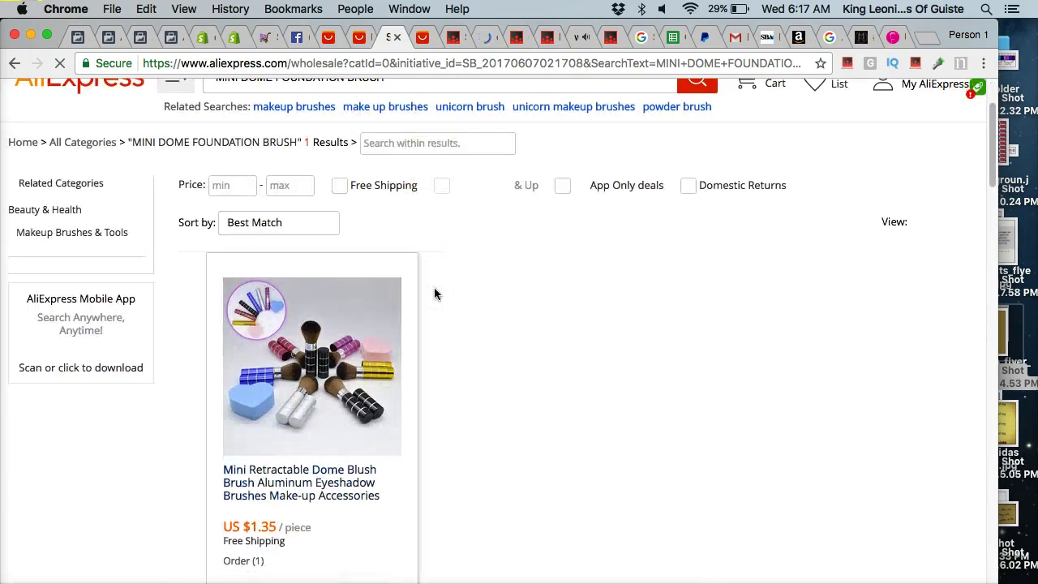
scroll(434, 293, down, 5)
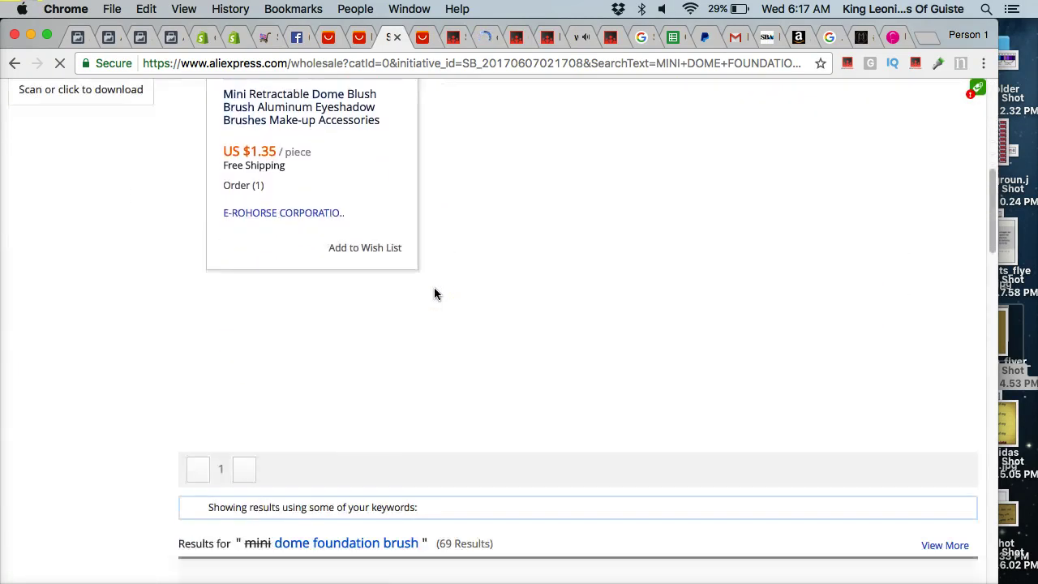
scroll(434, 294, up, 8)
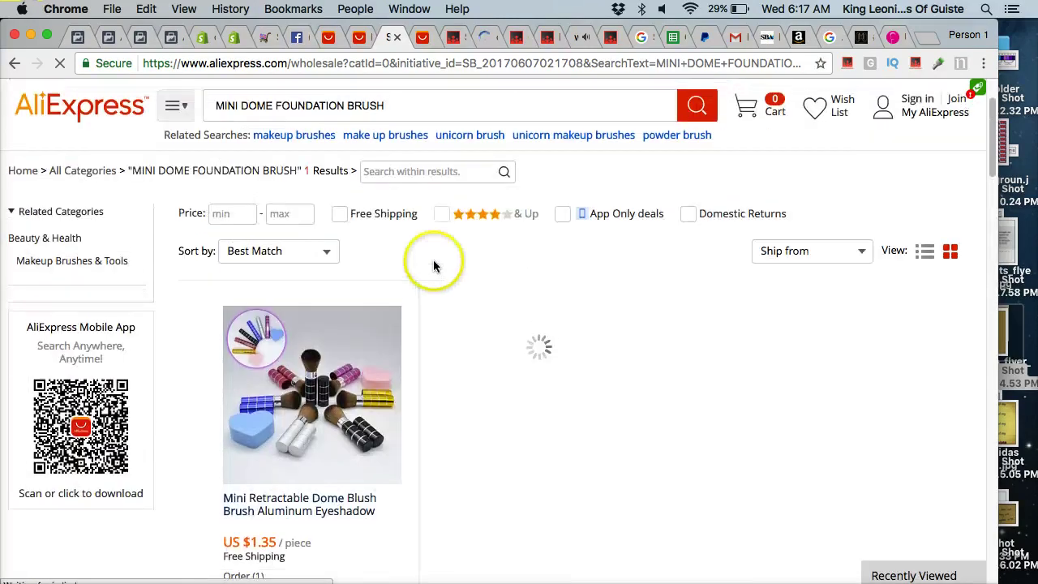
click(272, 206)
key(BackSpace)
key(BackSpace)
key(BackSpace)
key(BackSpace)
key(BackSpace)
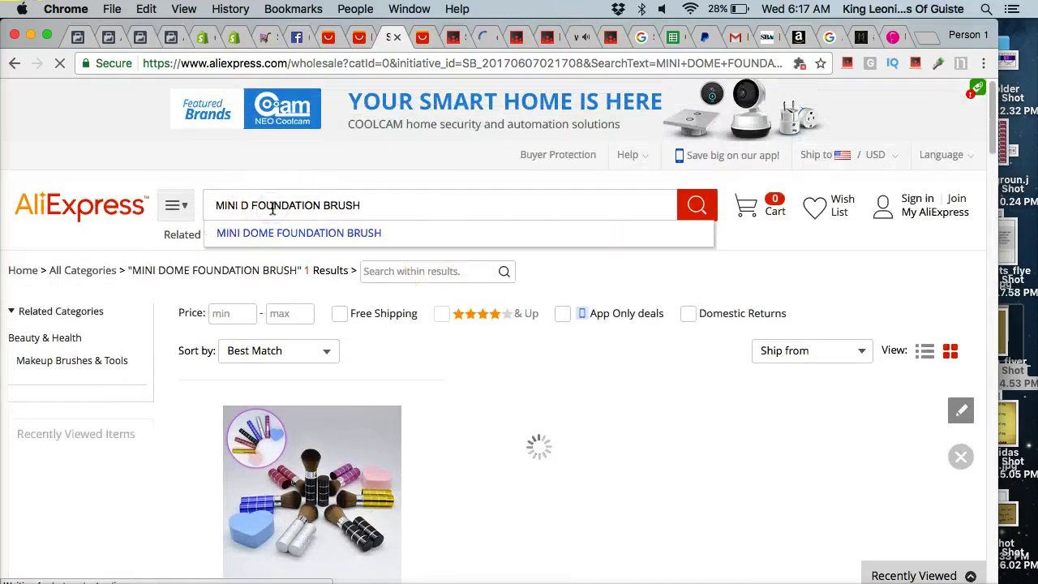
key(Return)
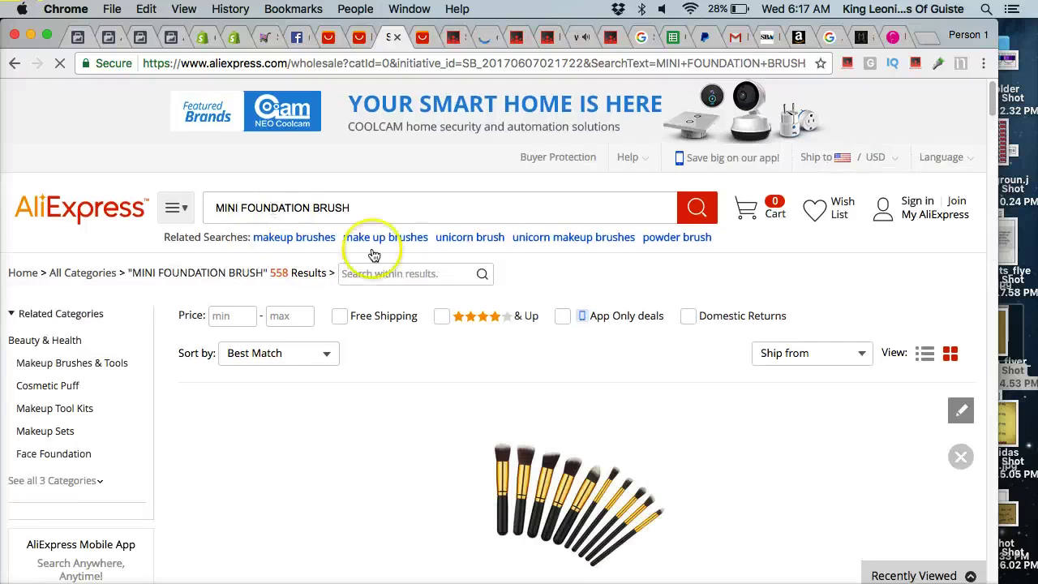
Compare products across the MINI FOUNDATION BRUSH search results.
scroll(511, 303, down, 2)
scroll(511, 303, down, 4)
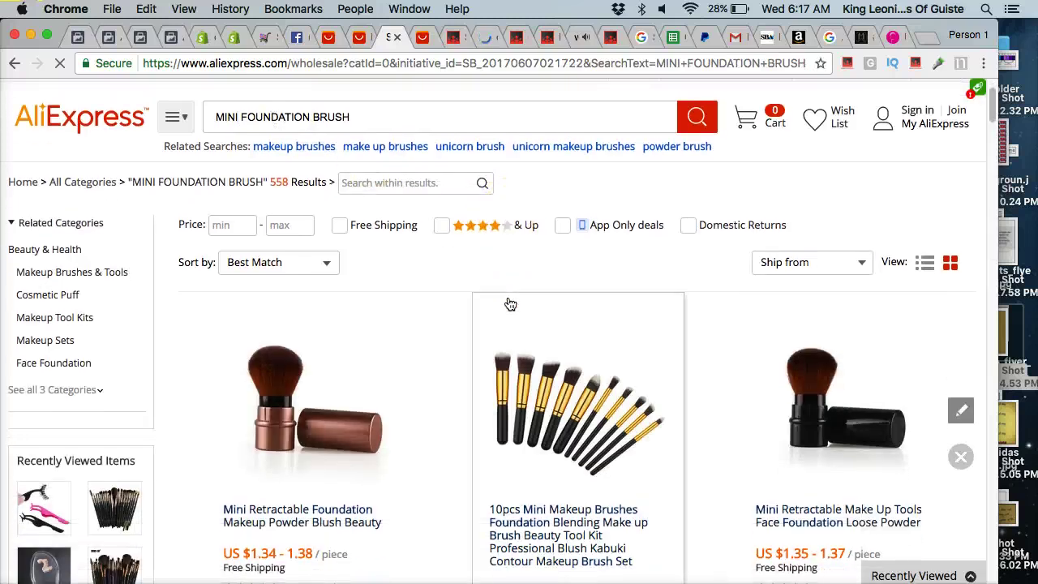
scroll(509, 303, down, 8)
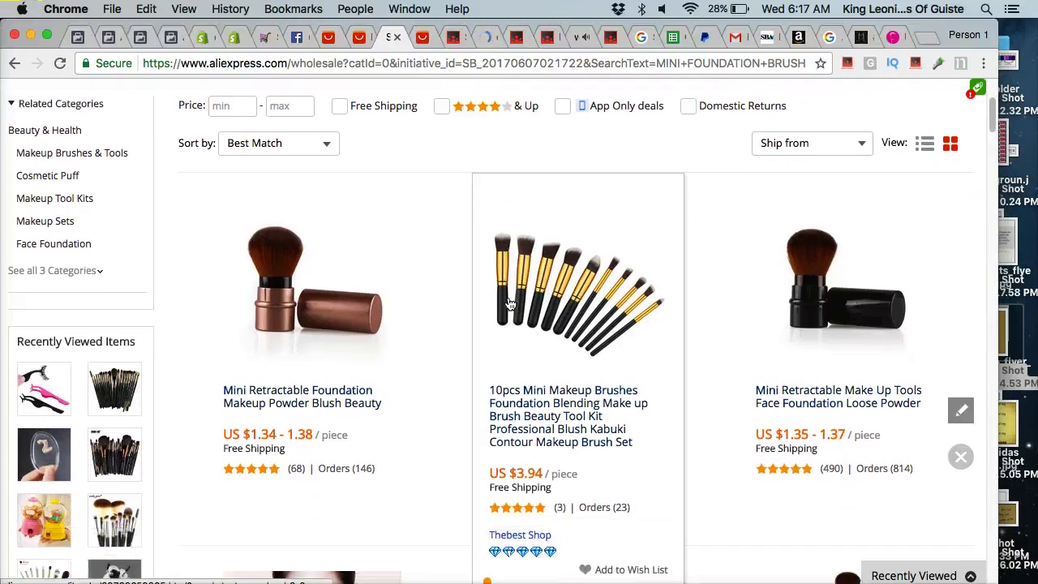
scroll(510, 303, down, 3)
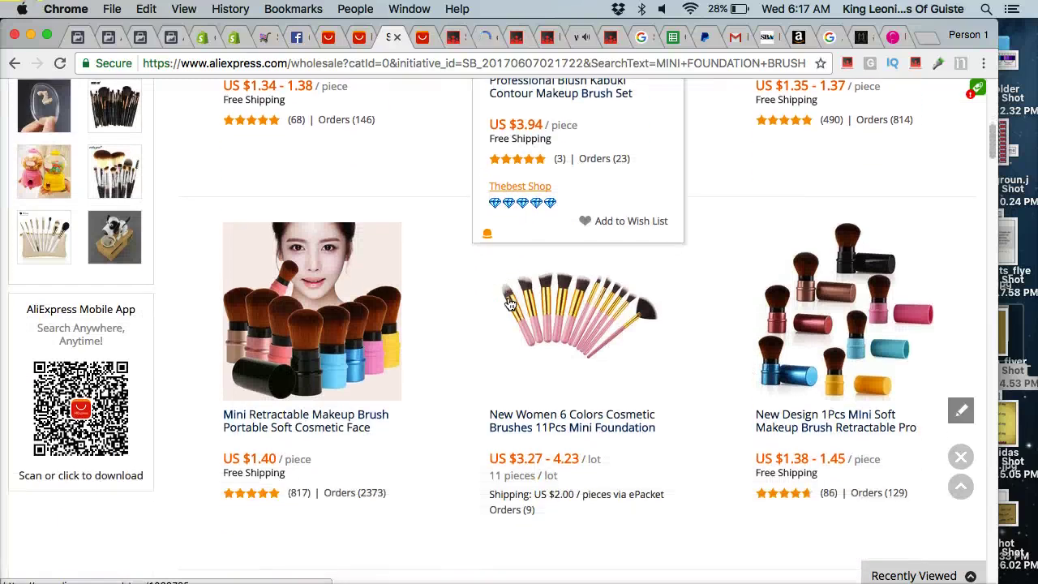
scroll(510, 304, down, 2)
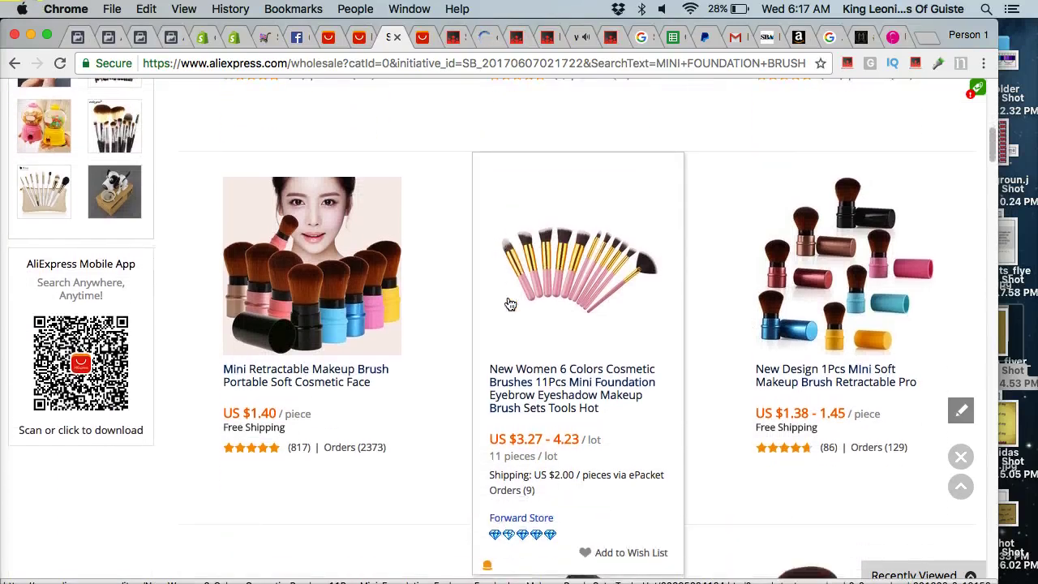
click(361, 493)
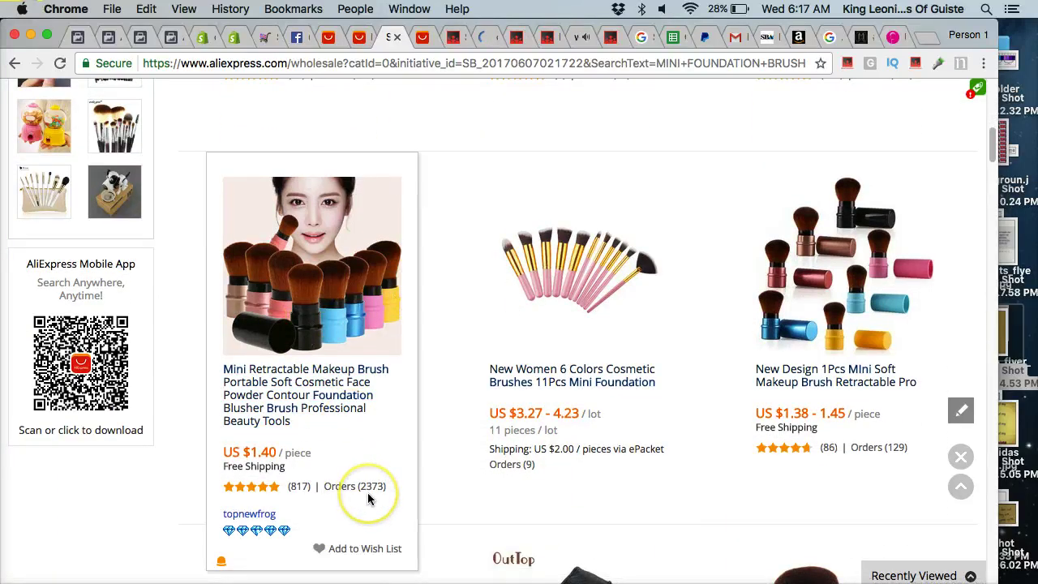
scroll(352, 429, down, 7)
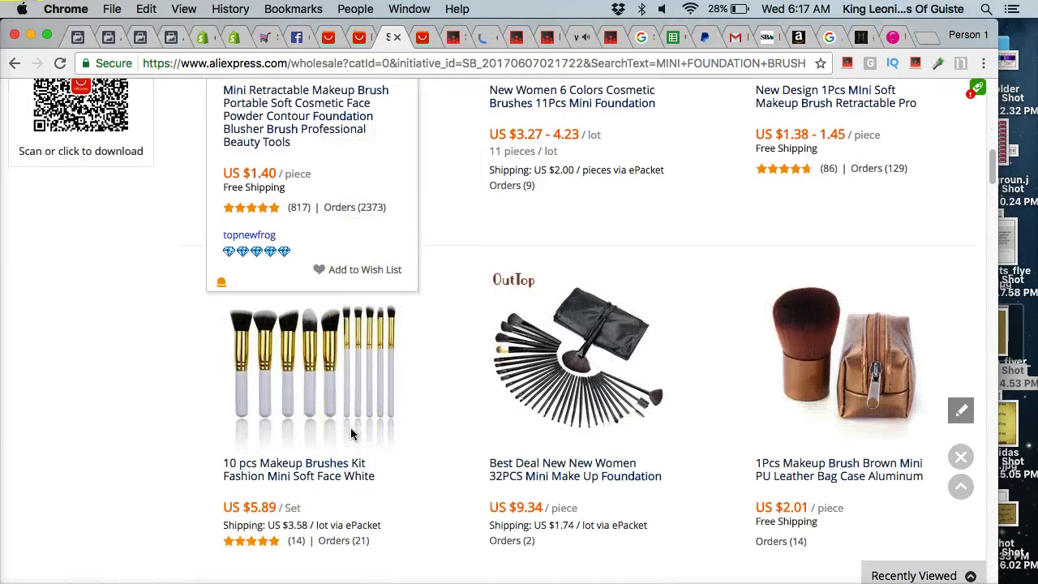
scroll(350, 434, down, 8)
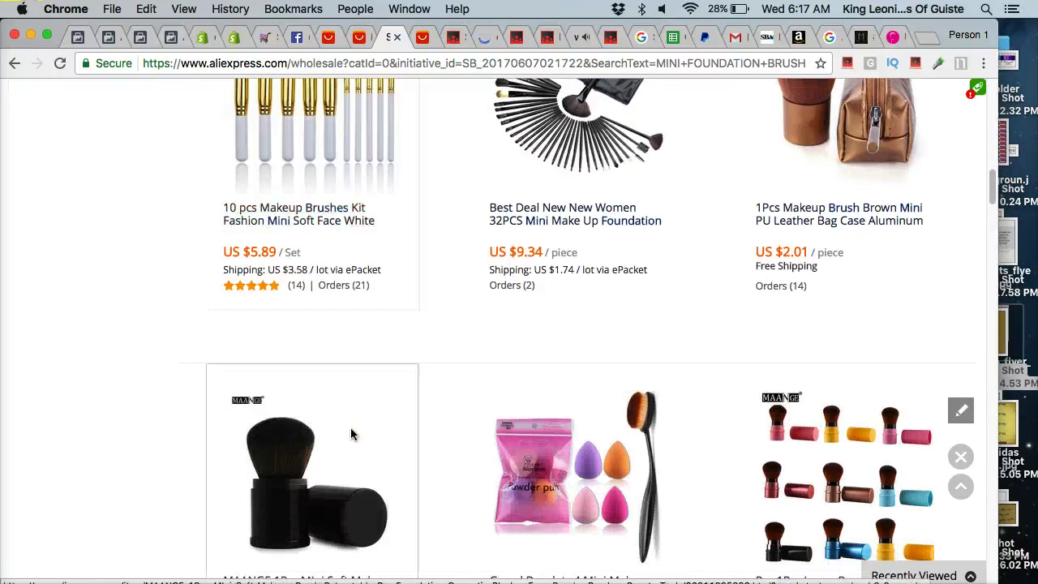
scroll(350, 434, down, 6)
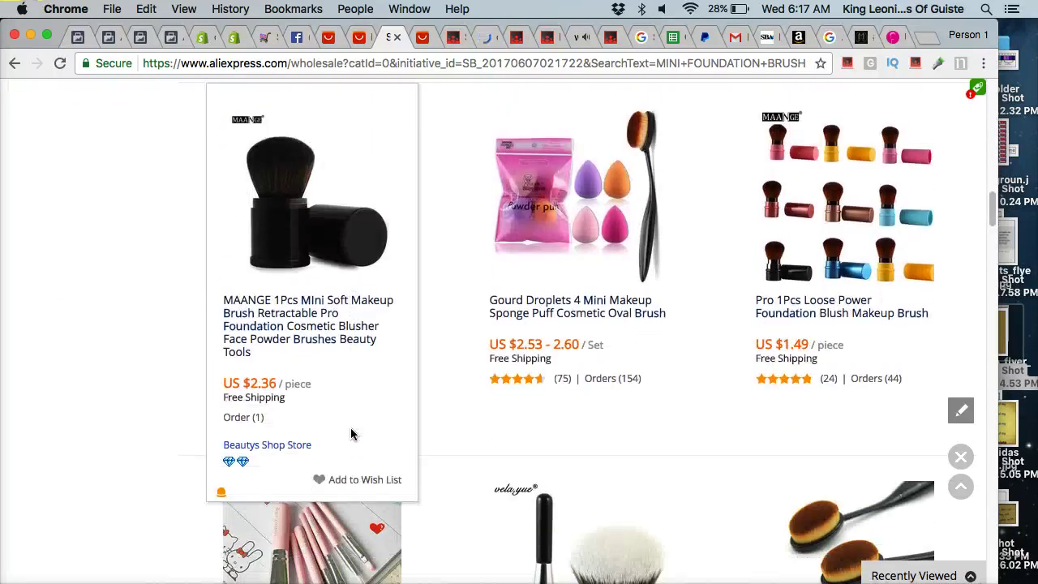
scroll(350, 434, down, 8)
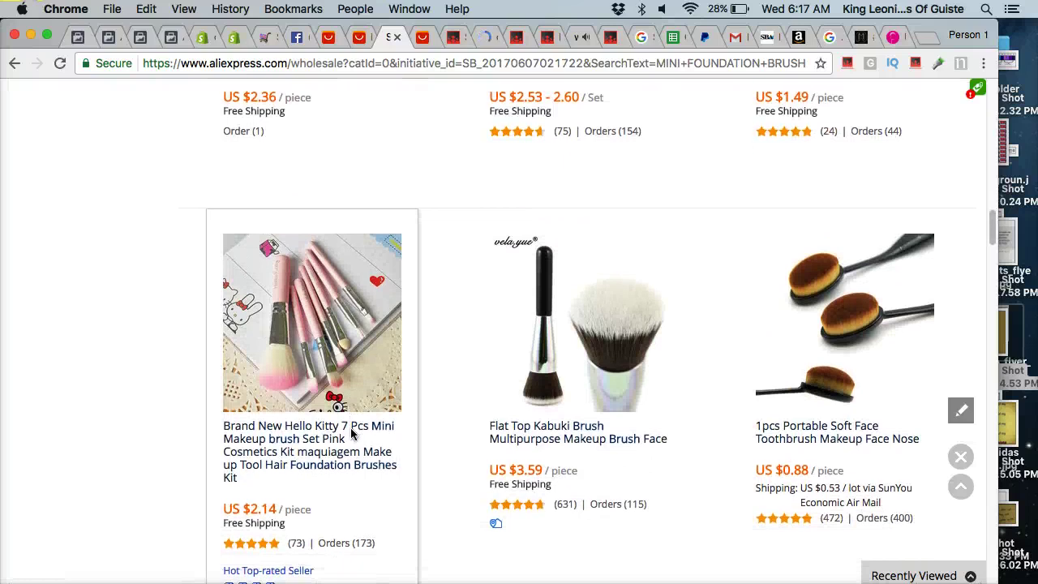
scroll(351, 434, down, 9)
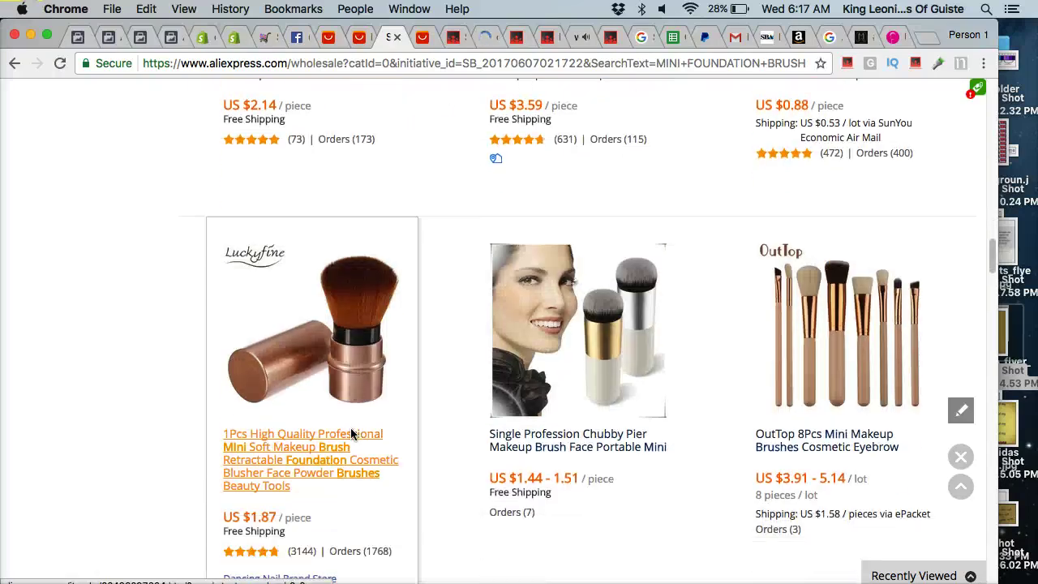
scroll(373, 474, down, 4)
scroll(369, 474, down, 1)
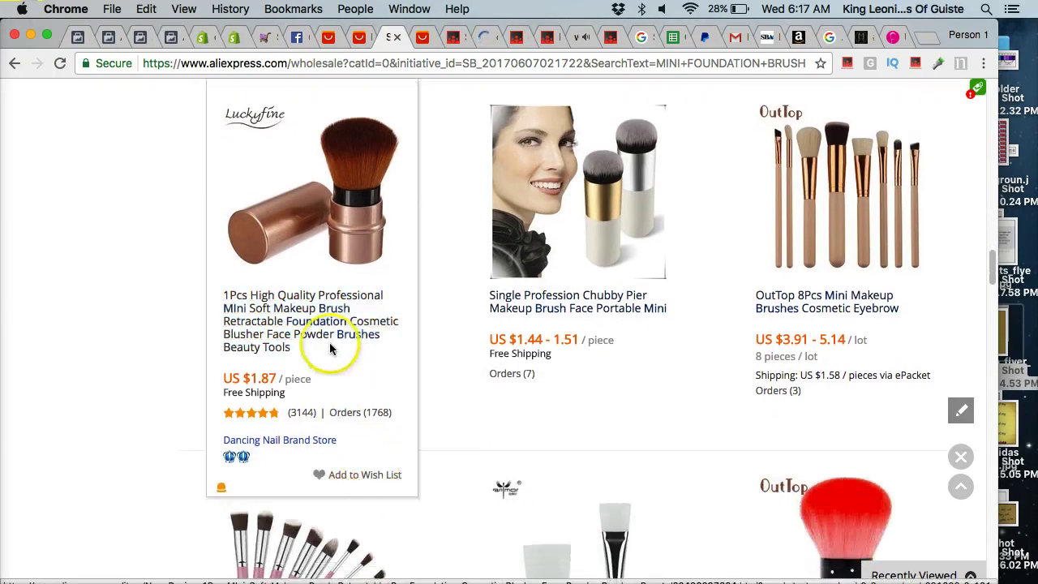
scroll(349, 397, down, 4)
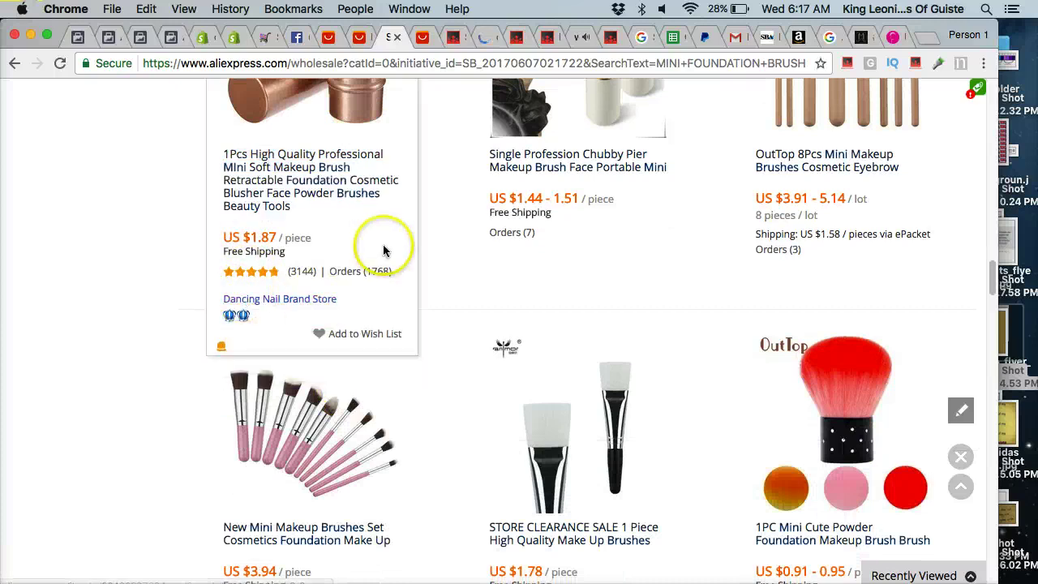
scroll(382, 248, down, 6)
scroll(383, 247, down, 9)
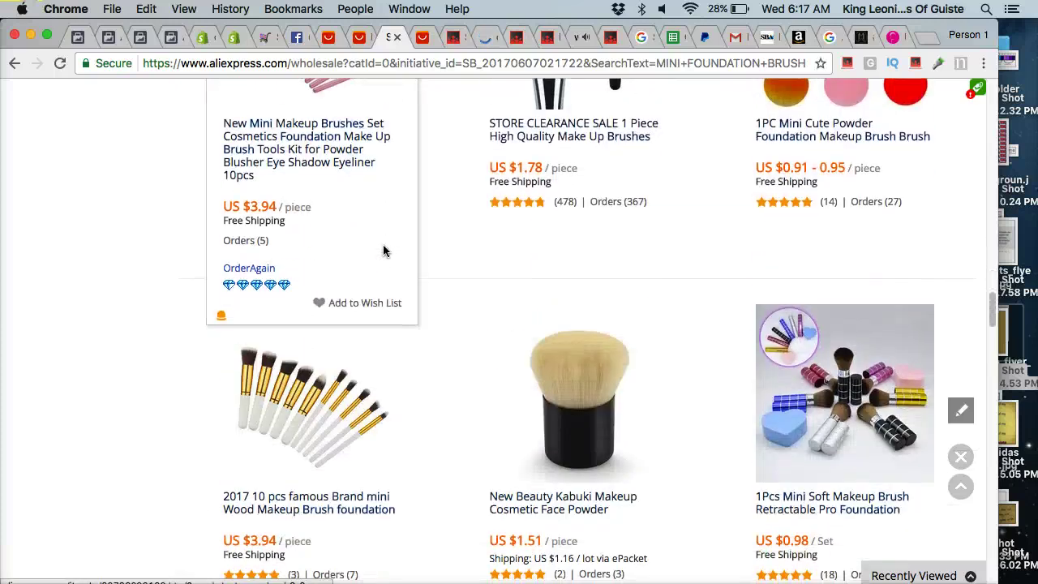
scroll(384, 251, down, 7)
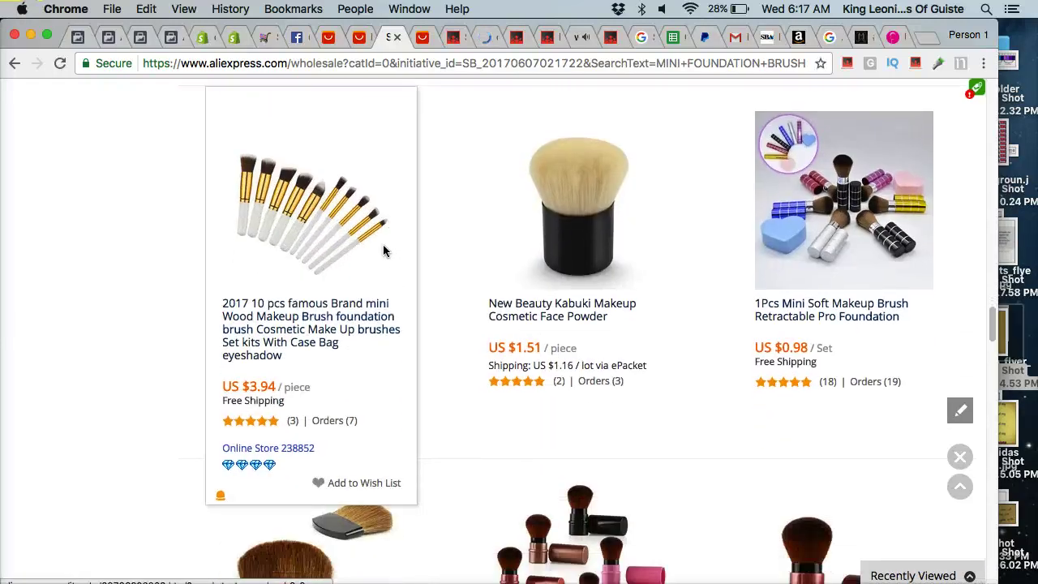
scroll(384, 250, down, 8)
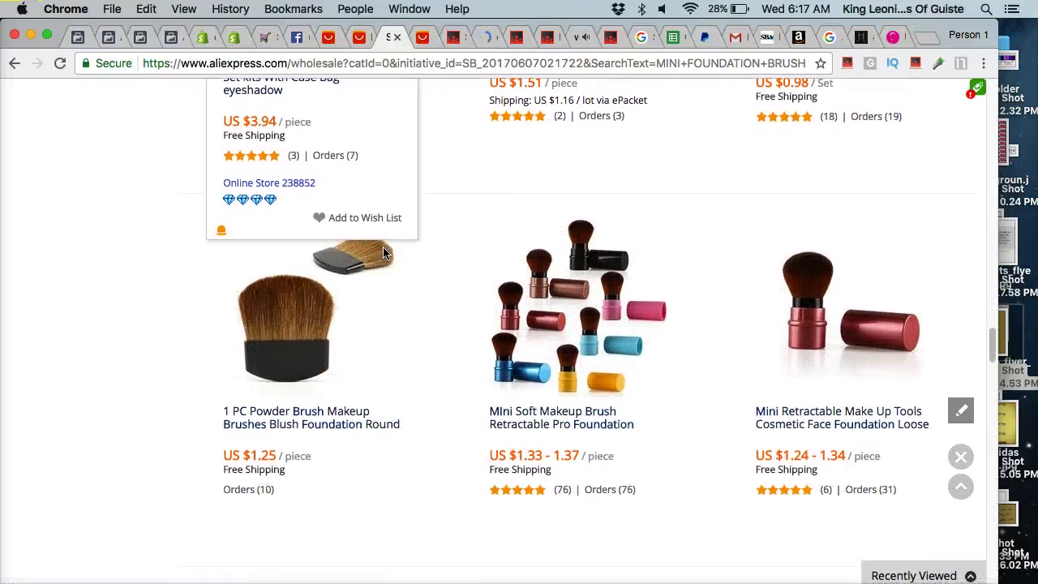
scroll(384, 252, down, 11)
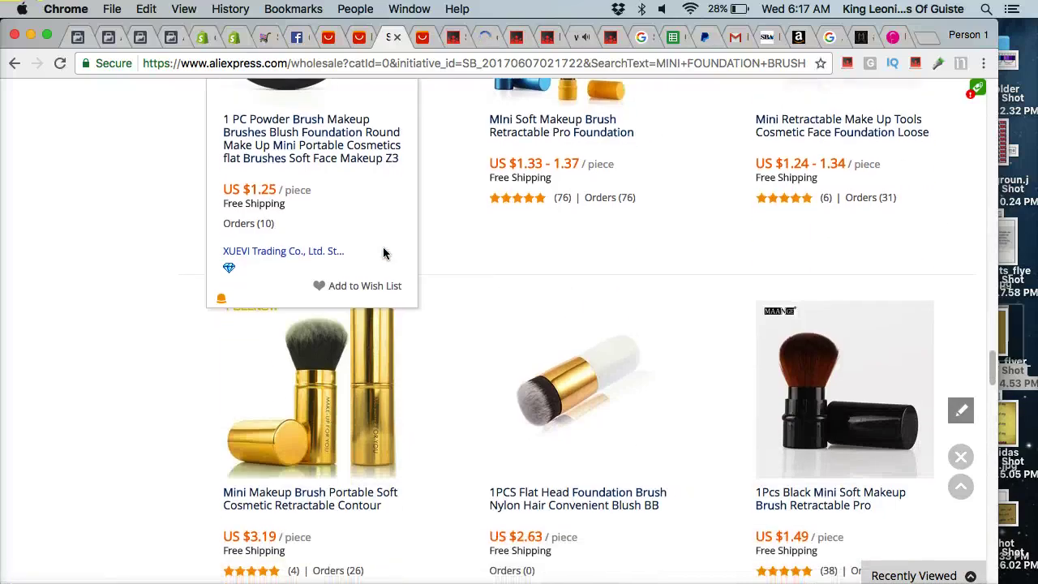
scroll(410, 410, down, 8)
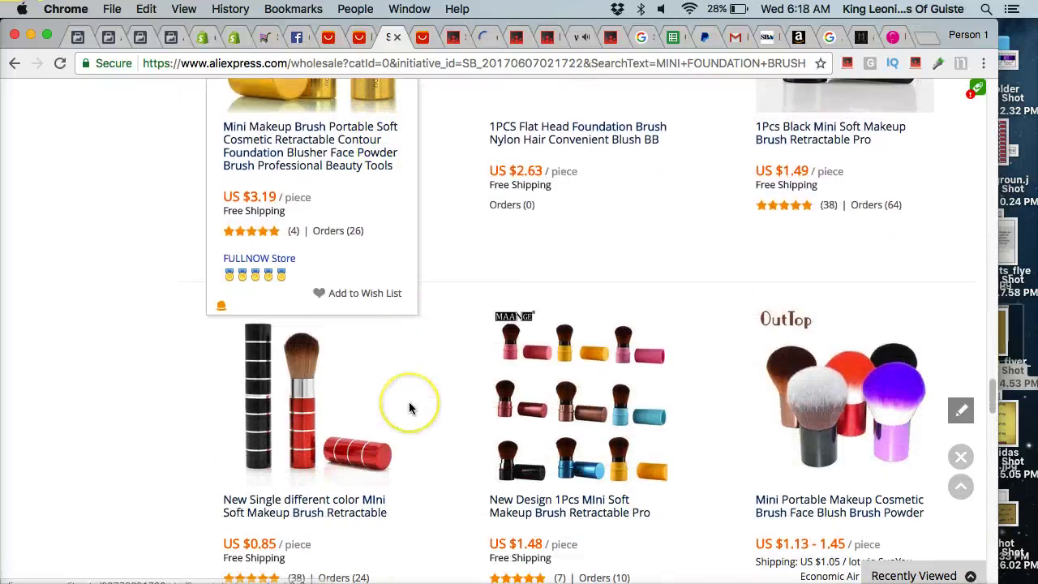
scroll(409, 402, down, 5)
scroll(408, 403, up, 20)
scroll(409, 403, up, 10)
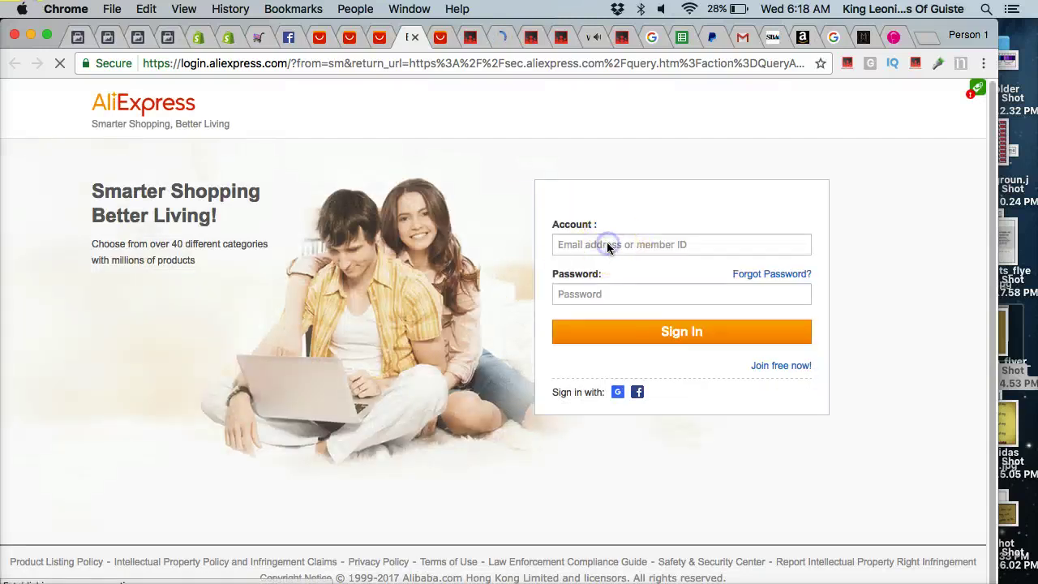
Try signing in with the saved account and password, then open Forgot Password after rejection.
click(567, 244)
click(596, 266)
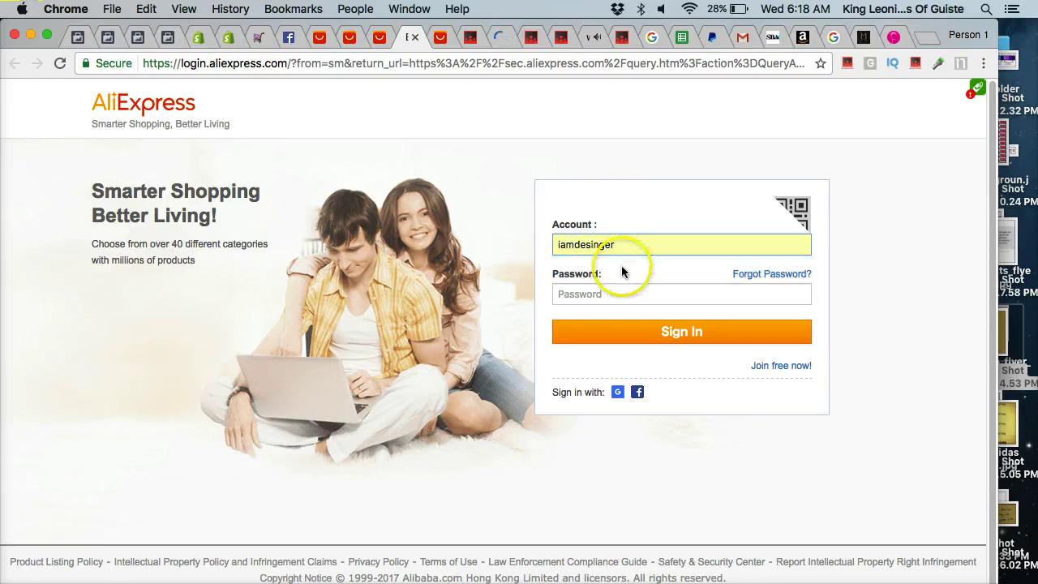
text(kih)
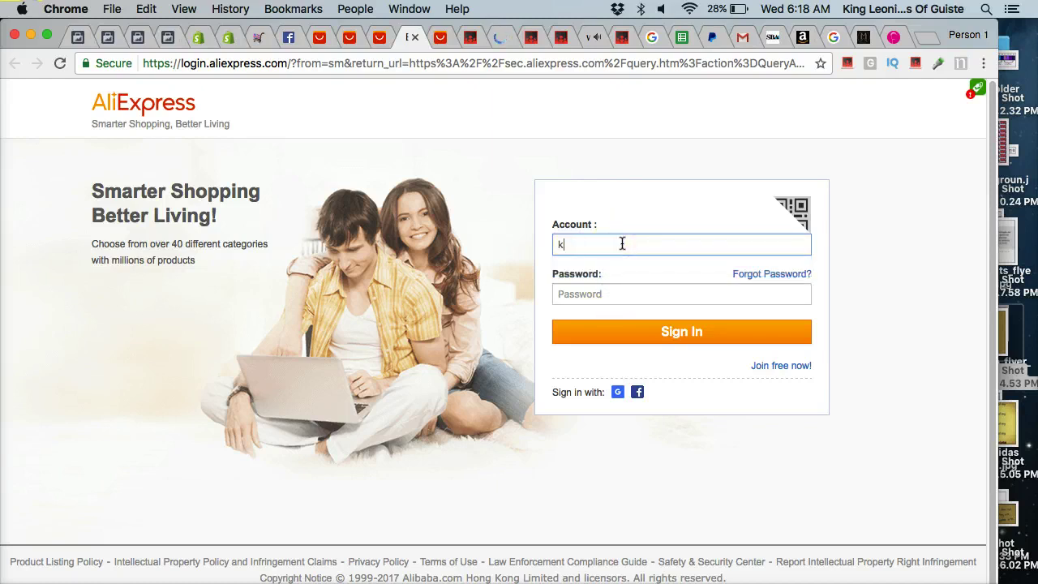
key(Tab)
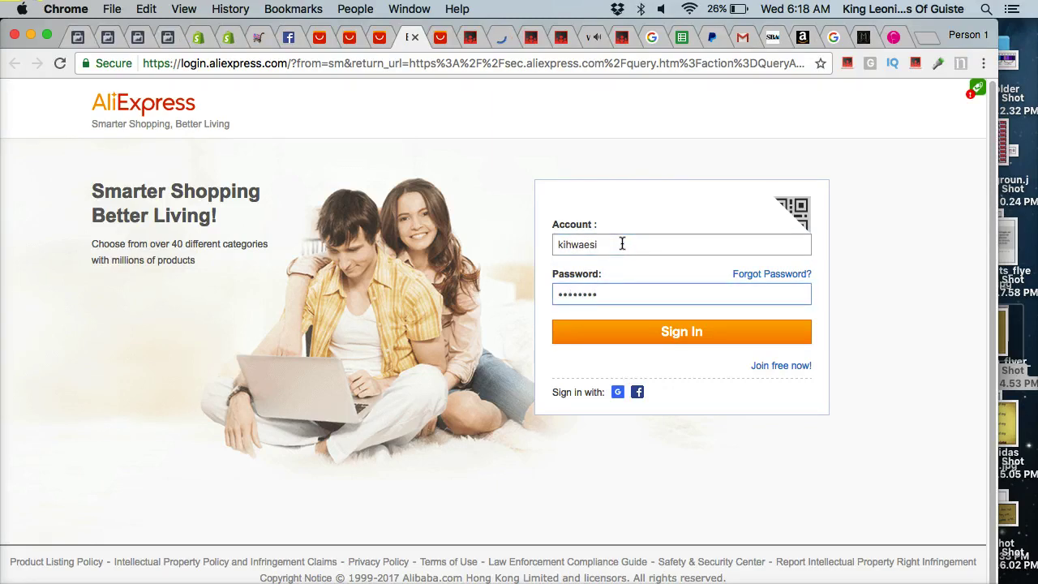
key(Return)
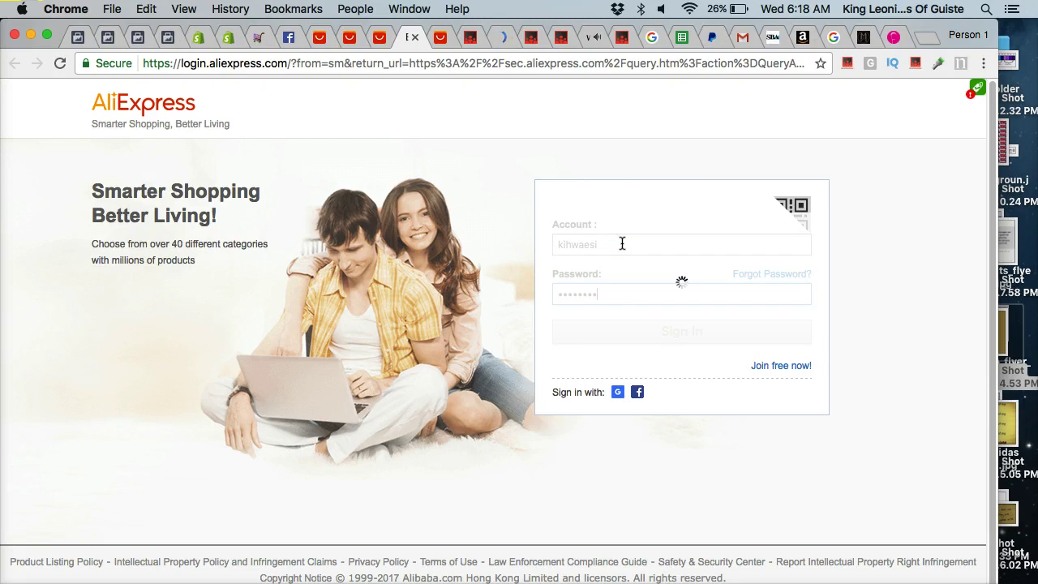
click(581, 315)
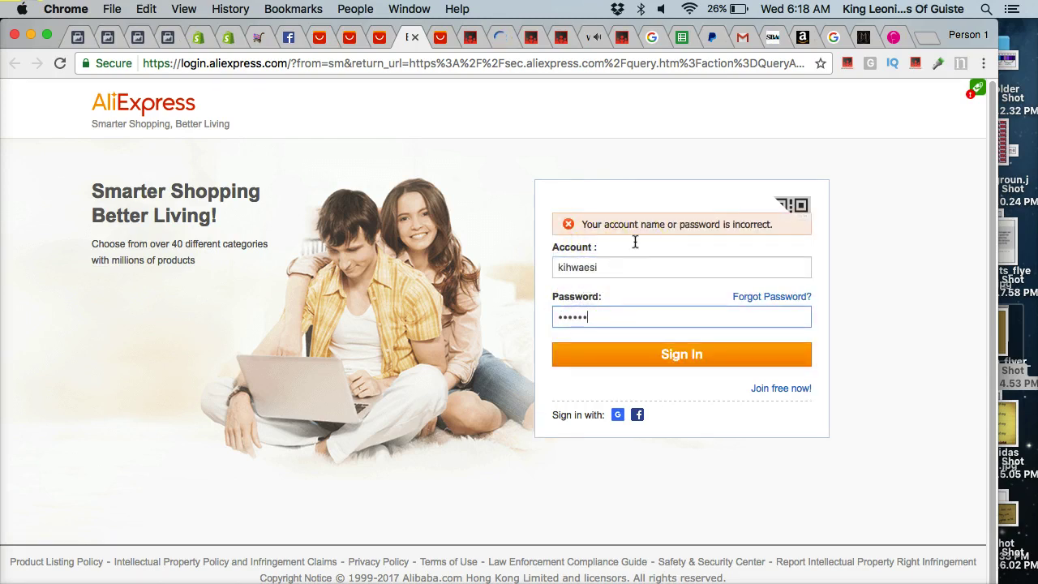
key(Return)
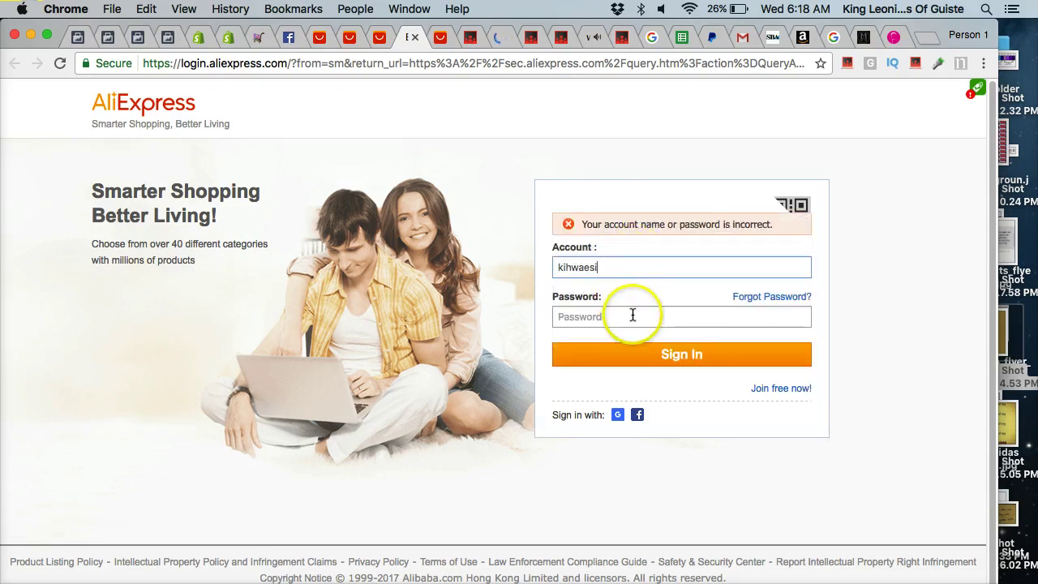
click(746, 297)
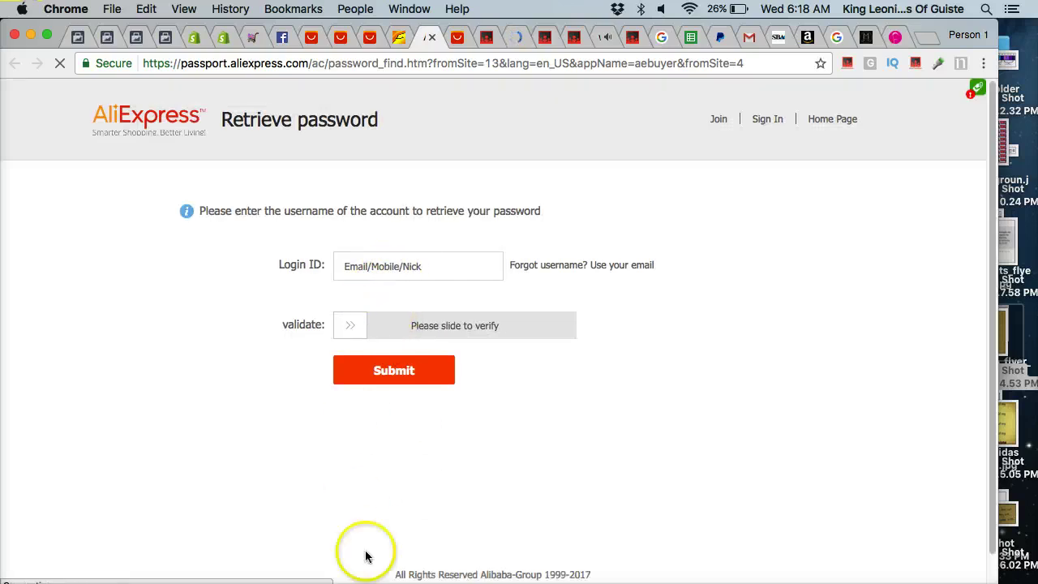
Submit AliExpress password recovery with the account email and slide verification, then go to gmail.com.
click(410, 265)
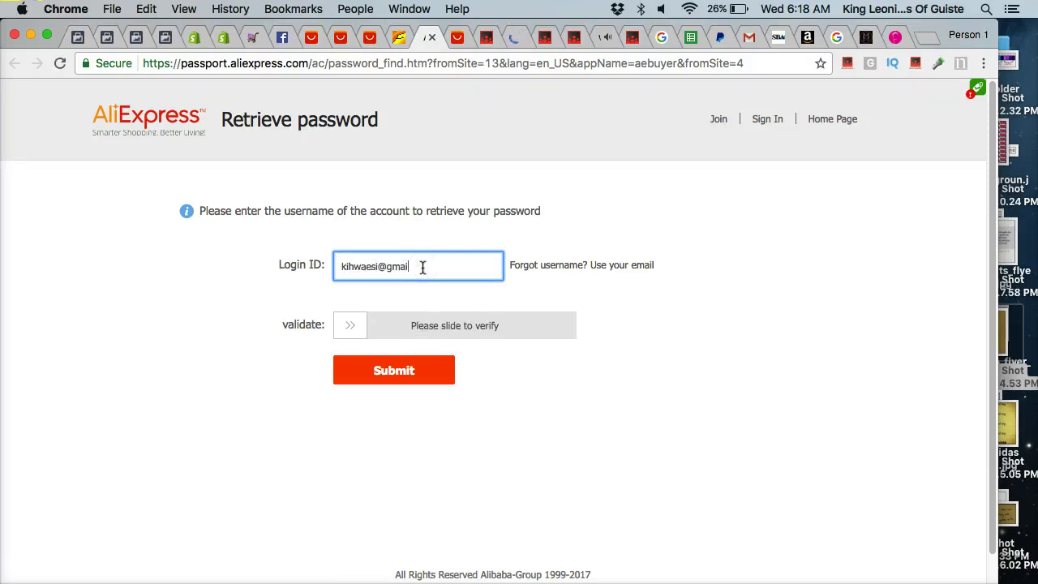
drag(373, 319, 613, 335)
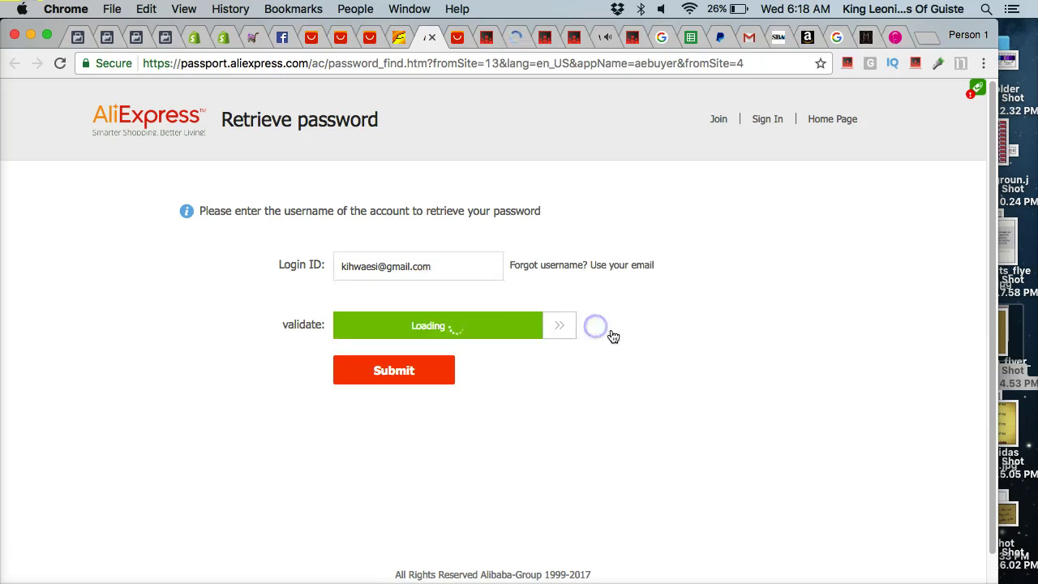
click(446, 369)
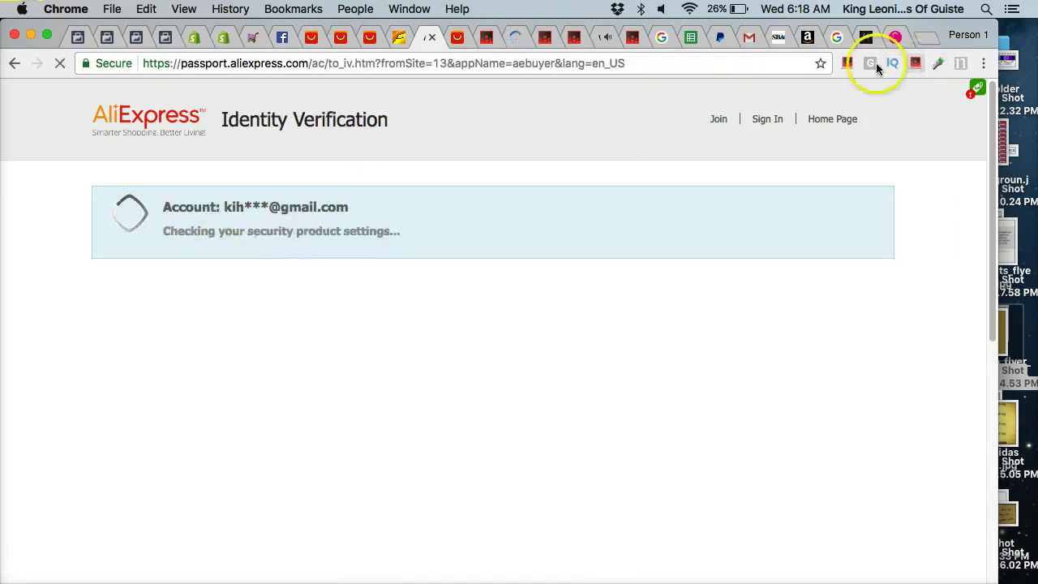
click(665, 64)
text(gmail.com)
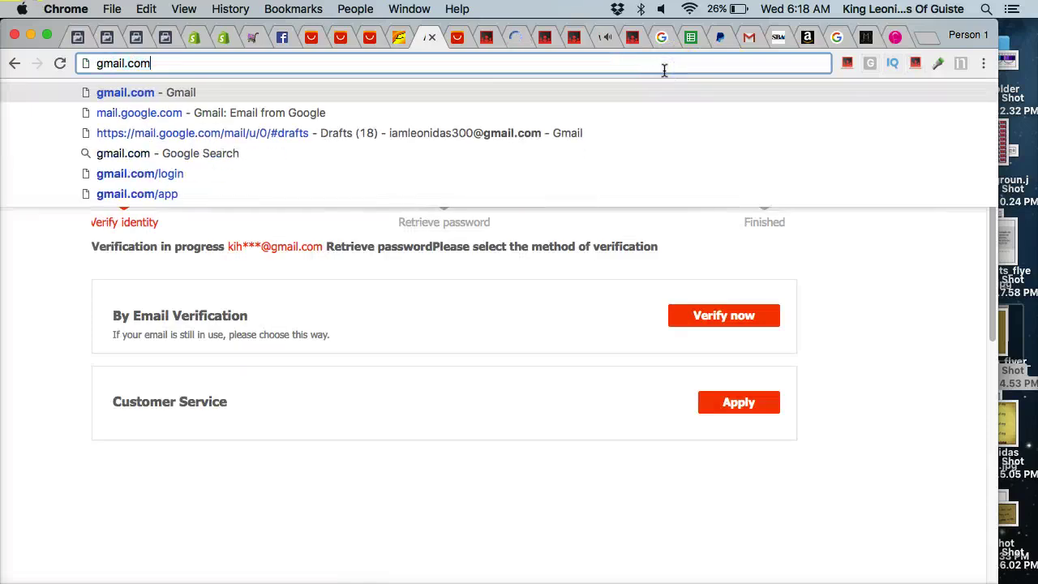
Choose email verification on AliExpress and open the Gmail inbox.
click(732, 314)
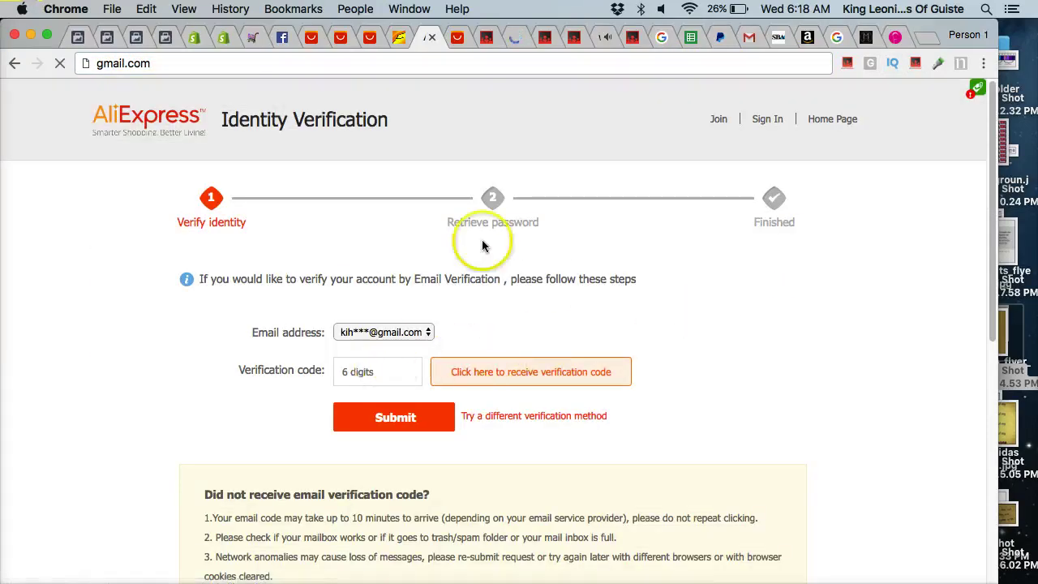
click(747, 37)
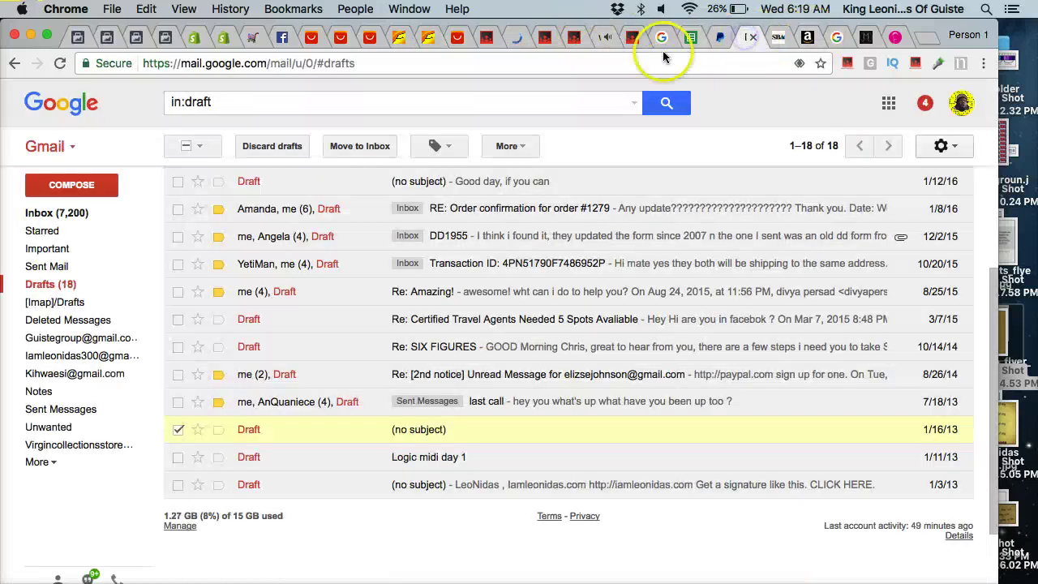
click(55, 213)
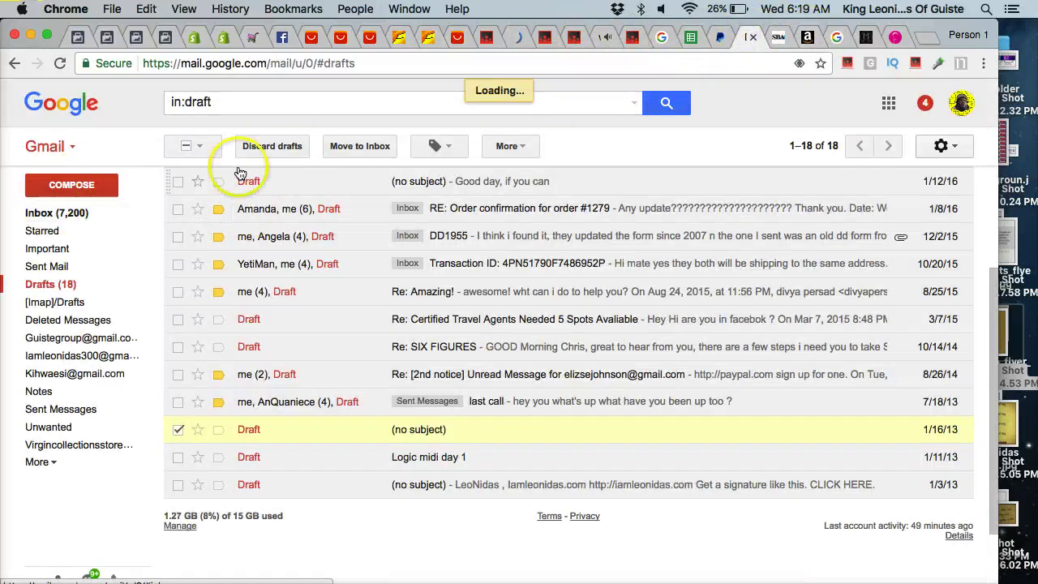
Add the Google account linked to AliExpress and sign in, retrying the password once.
click(956, 111)
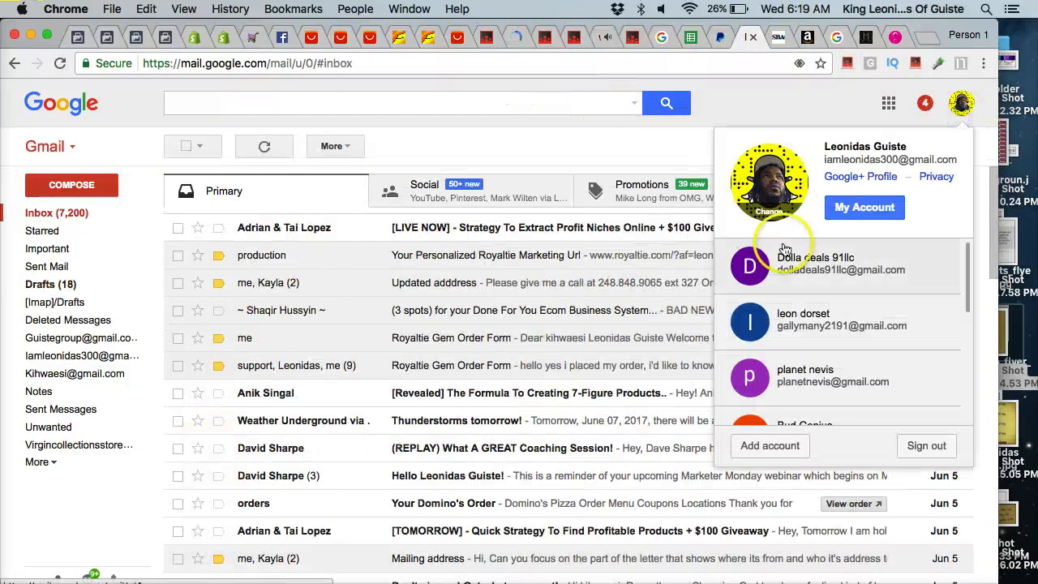
scroll(827, 340, down, 5)
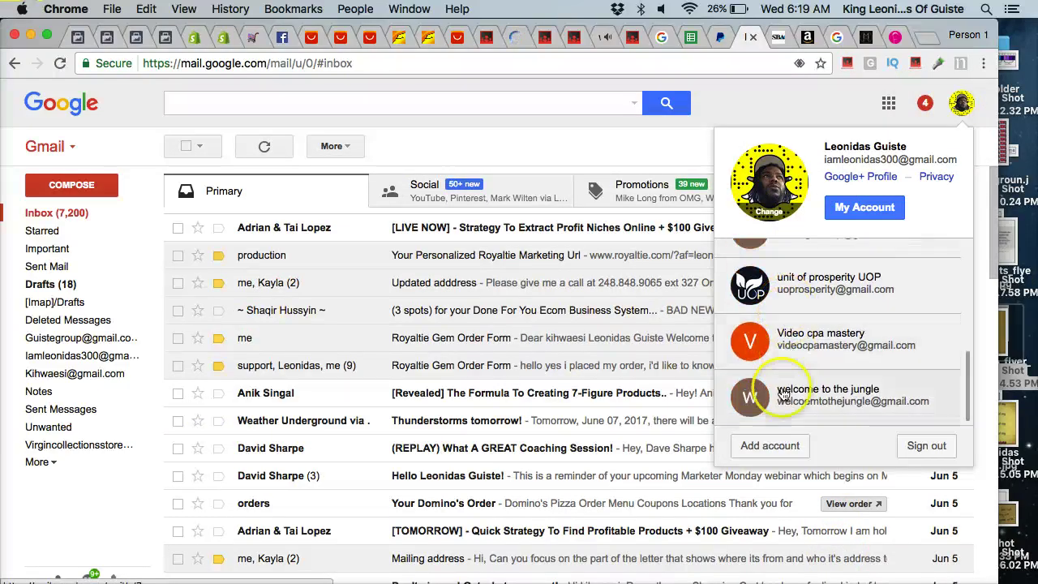
click(775, 446)
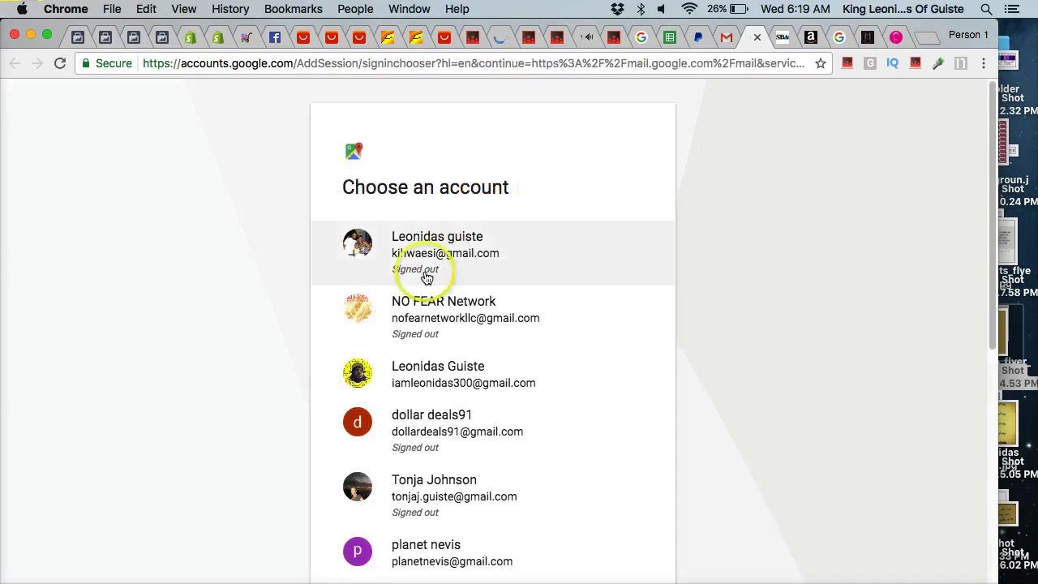
click(420, 276)
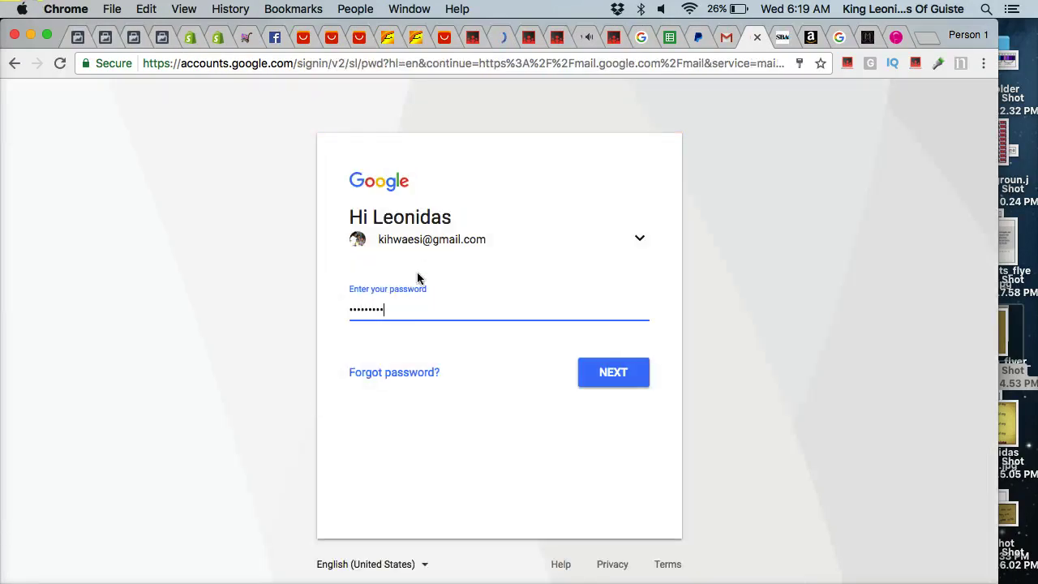
key(Return)
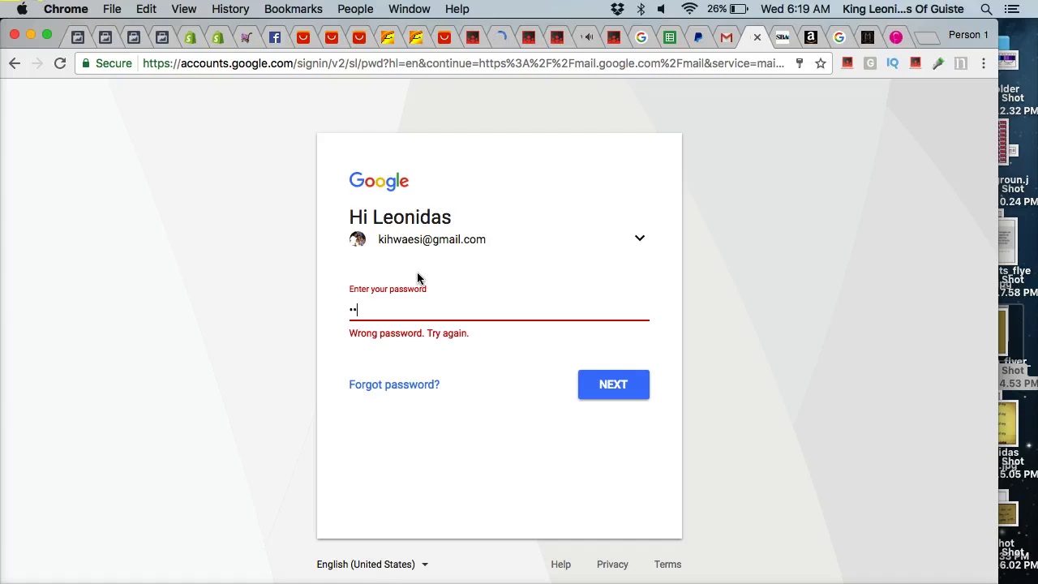
text(1)
key(Return)
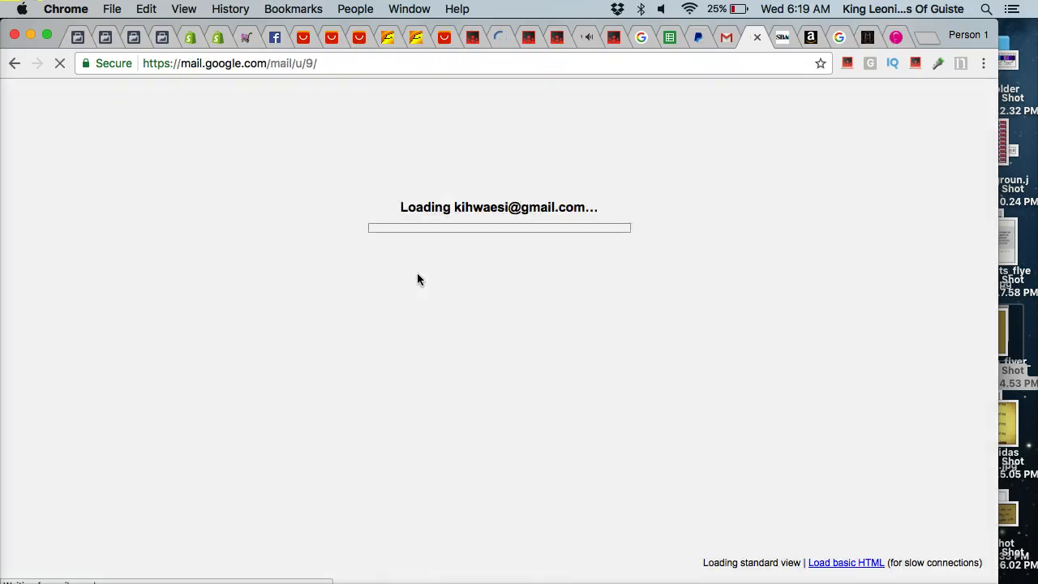
click(540, 243)
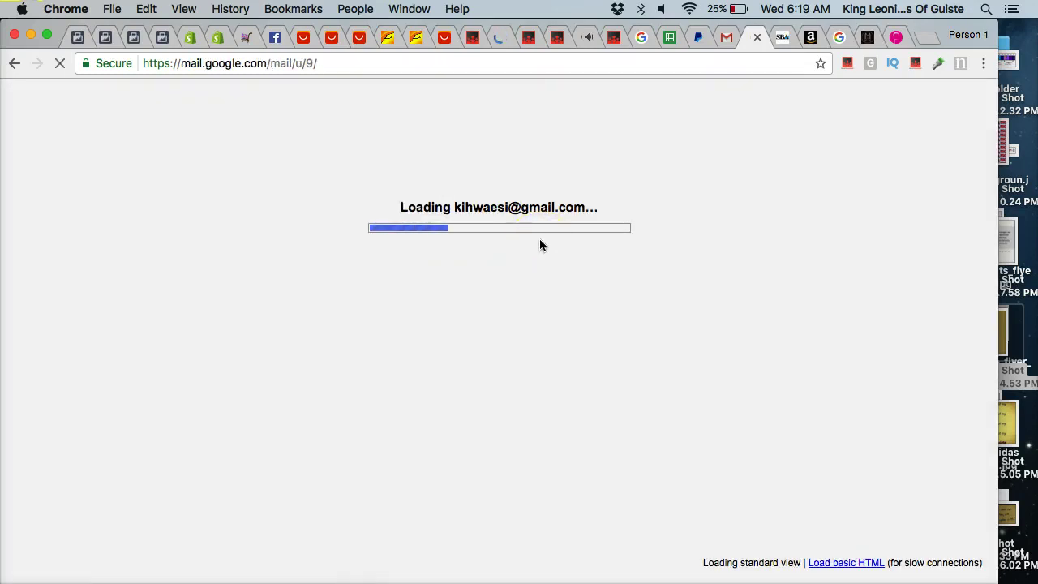
click(557, 270)
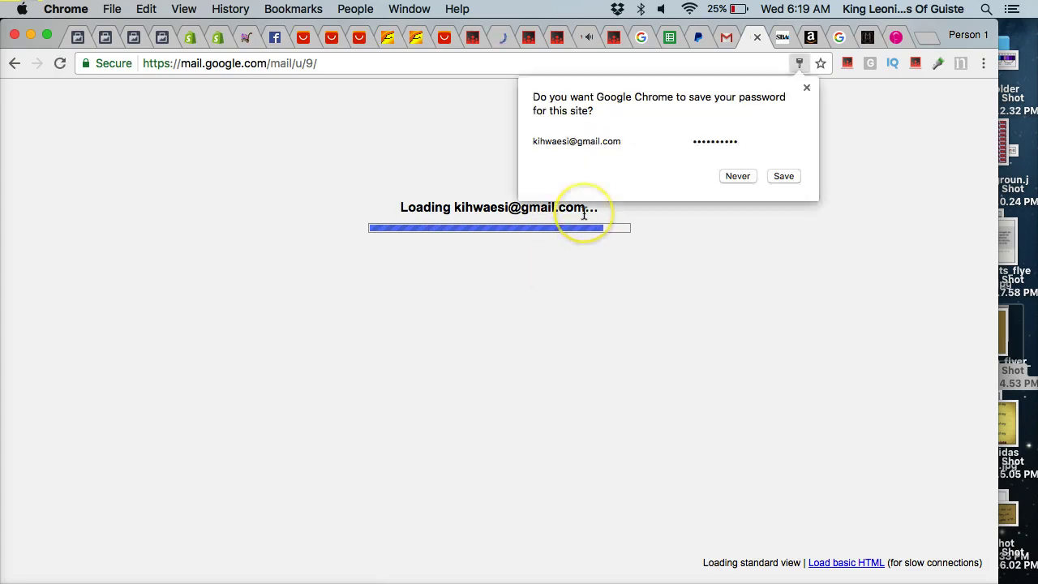
Save the browser password, check Notes, Spam and Inbox for the code, then return to AliExpress.
click(781, 175)
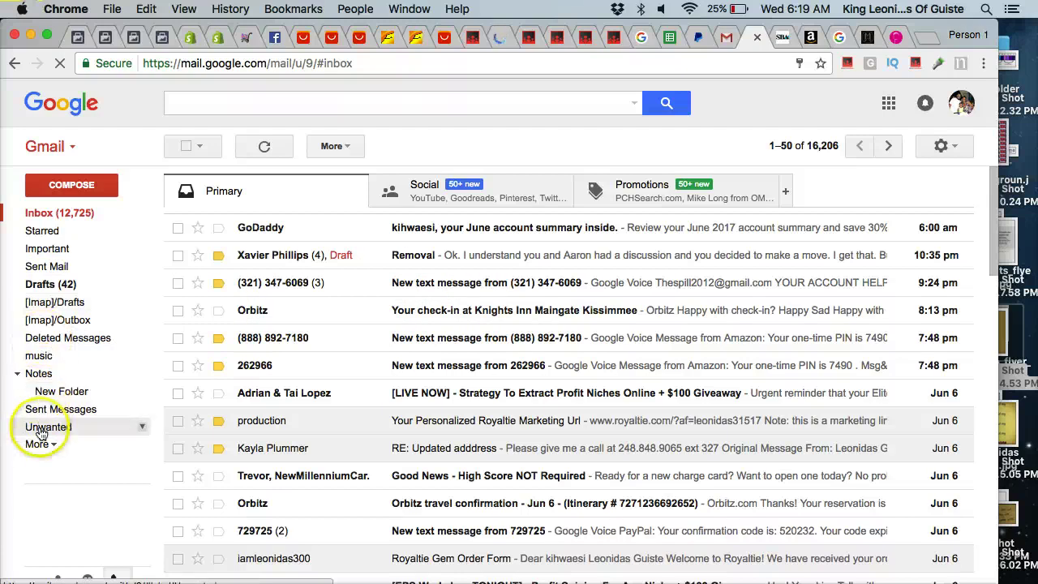
click(39, 376)
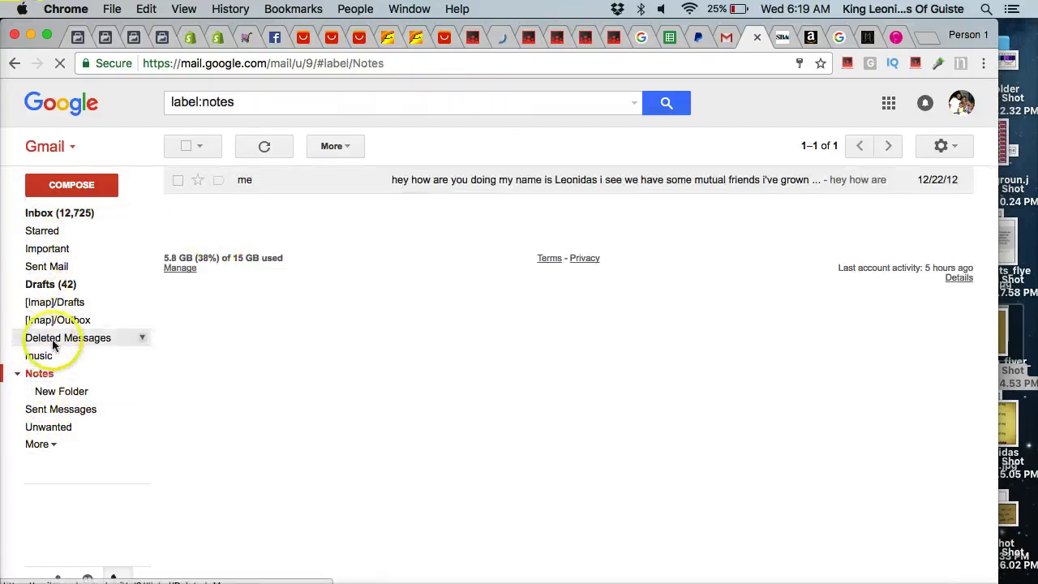
click(36, 444)
click(46, 507)
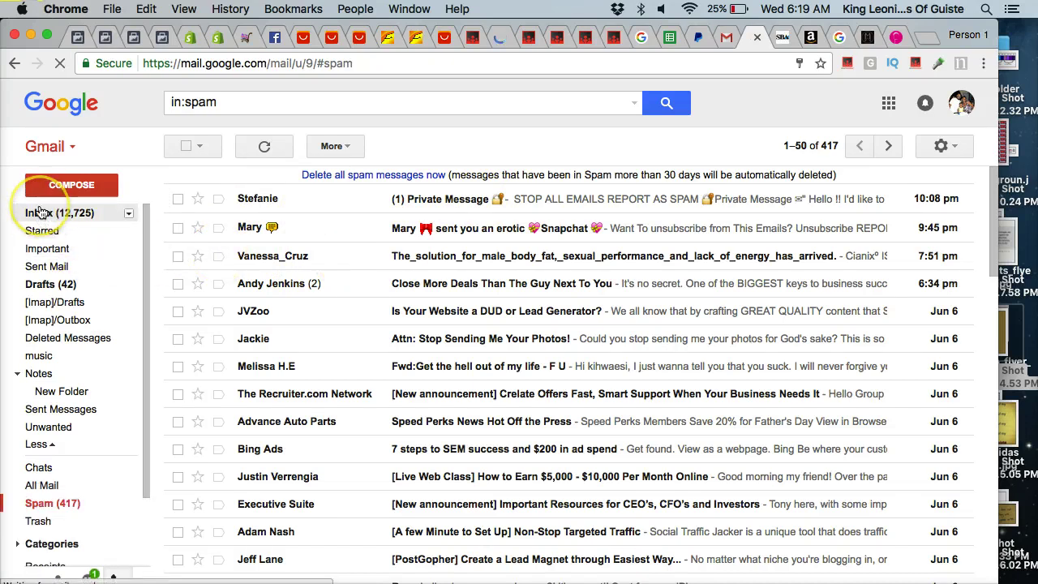
click(40, 212)
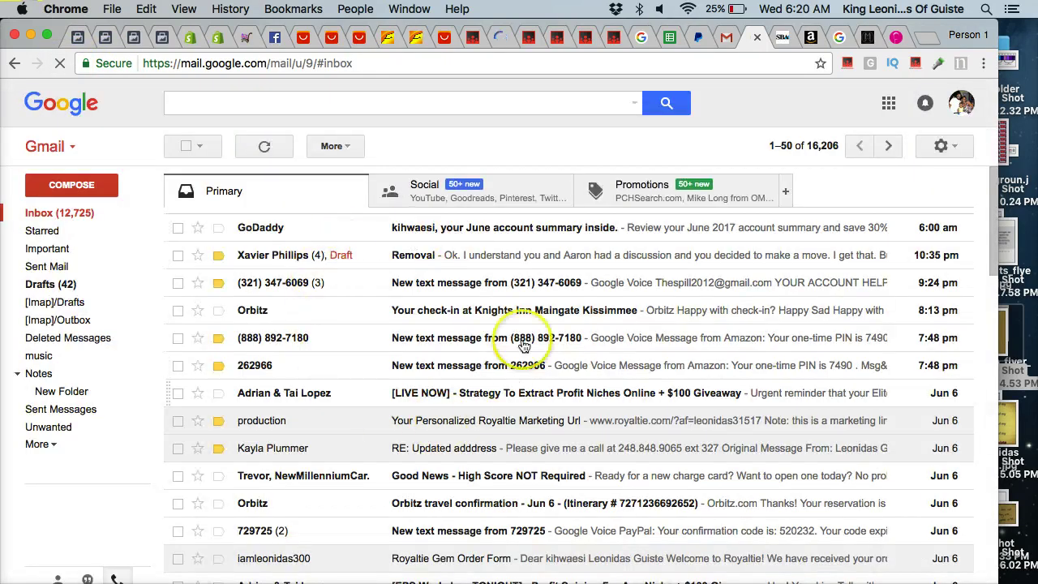
click(416, 39)
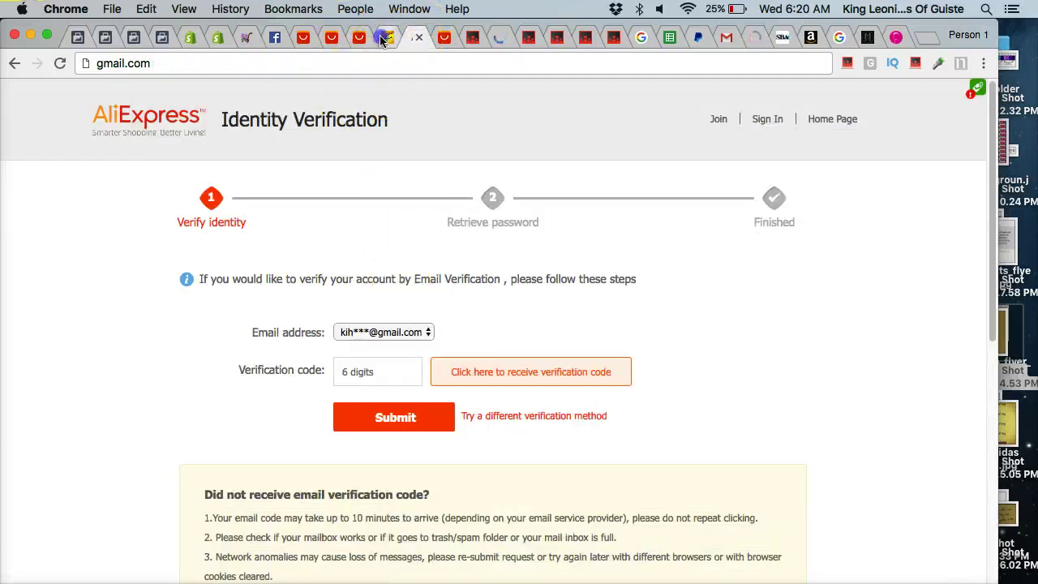
Return to the AliExpress sign-in tab, save the password, and scroll through the brush listing.
click(381, 39)
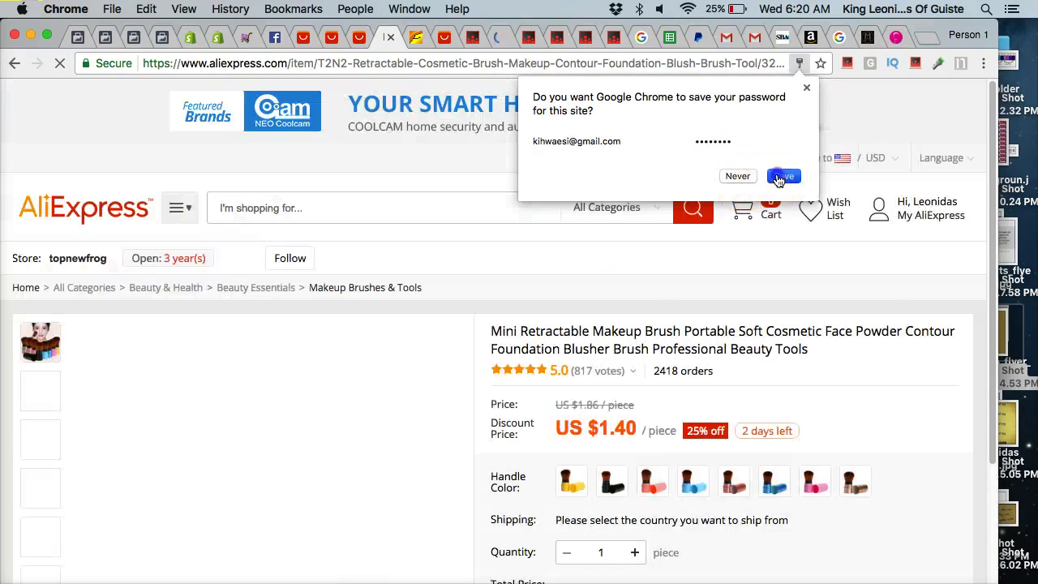
click(784, 176)
scroll(525, 243, down, 2)
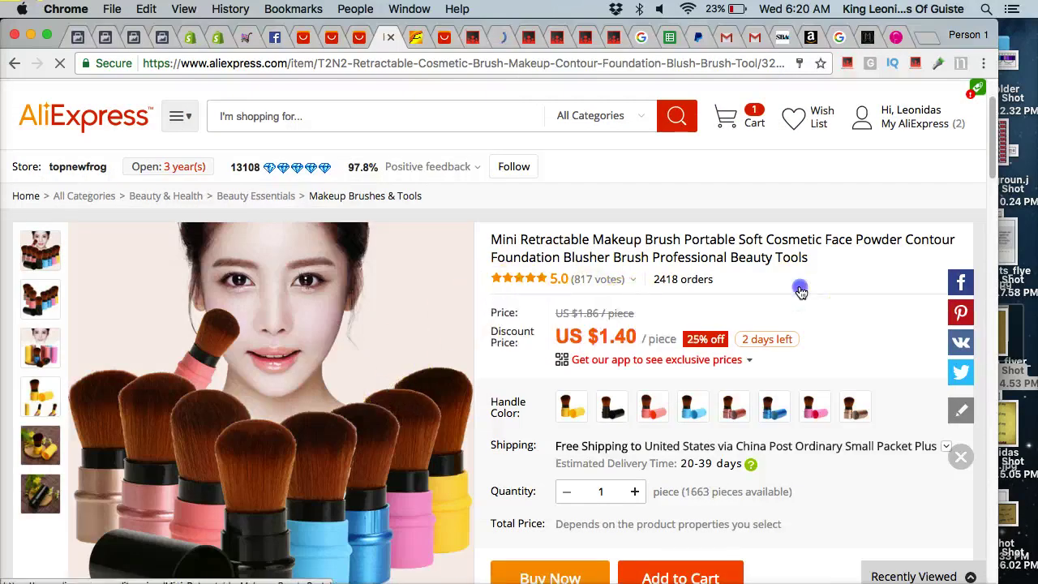
scroll(501, 281, down, 2)
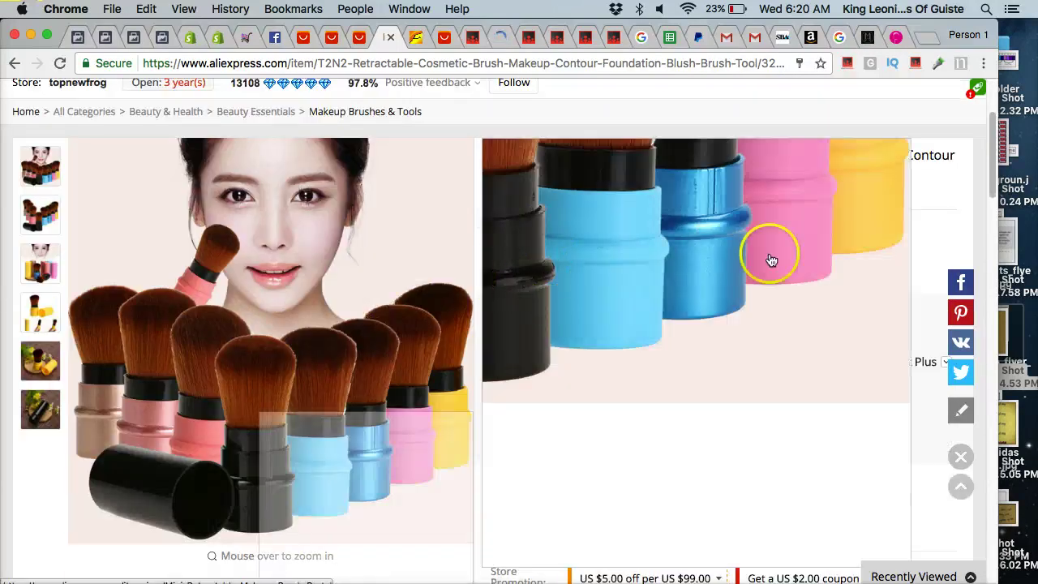
scroll(945, 225, down, 2)
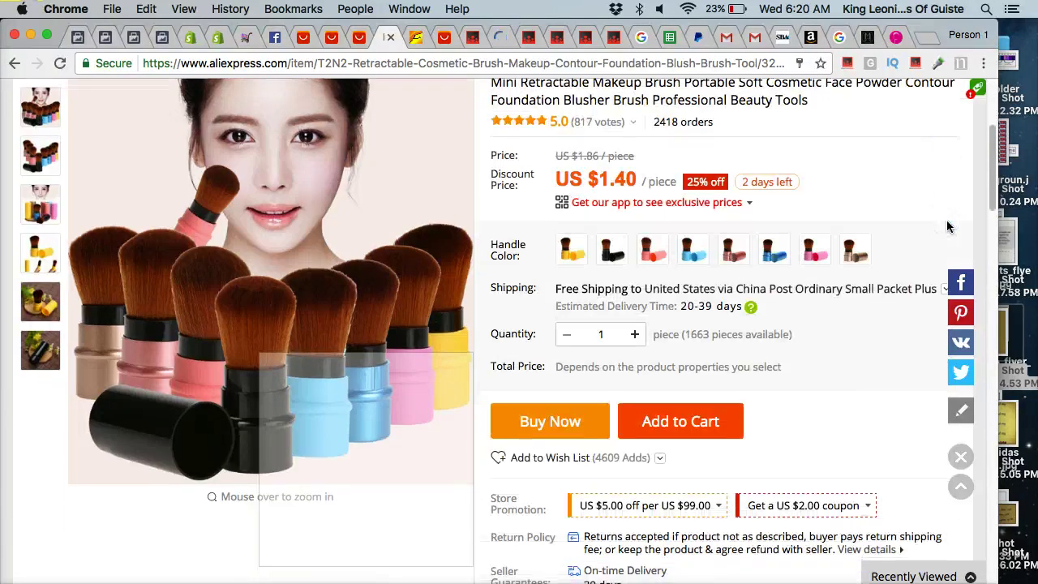
scroll(946, 225, up, 4)
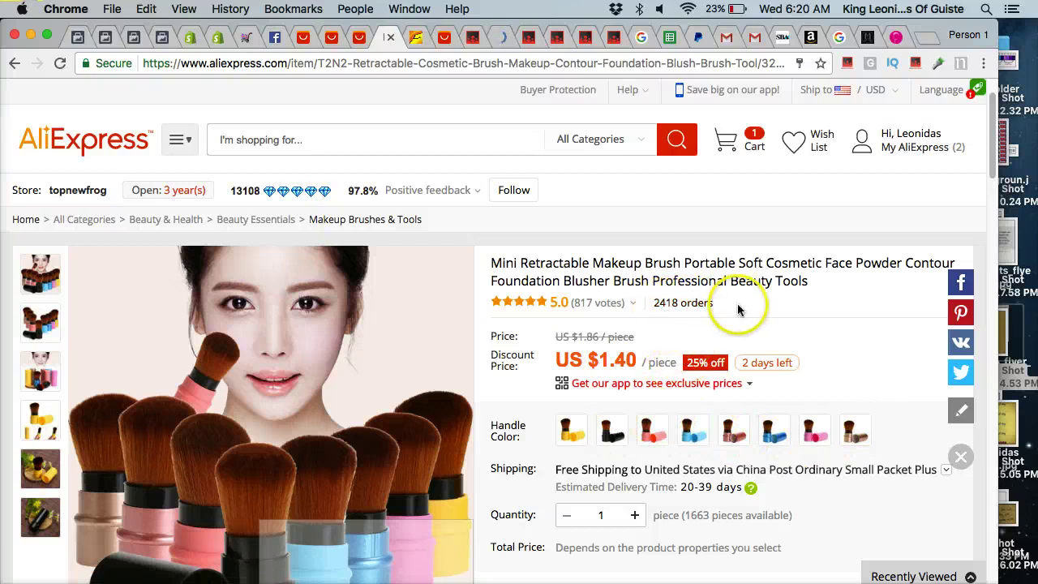
scroll(738, 309, down, 3)
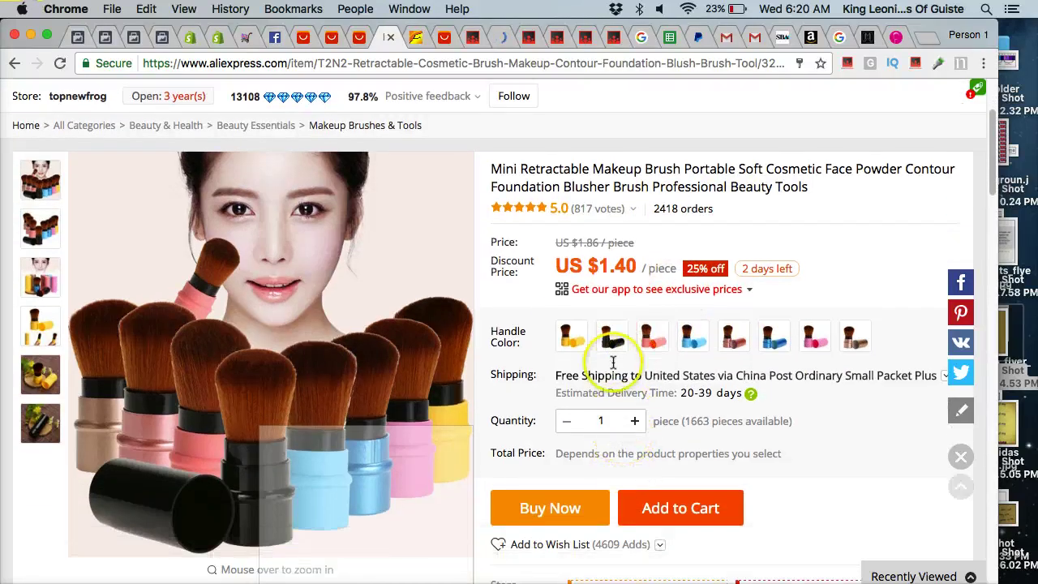
Select the pink handle colour and buy the brush, reaching order review at US $1.40.
click(571, 335)
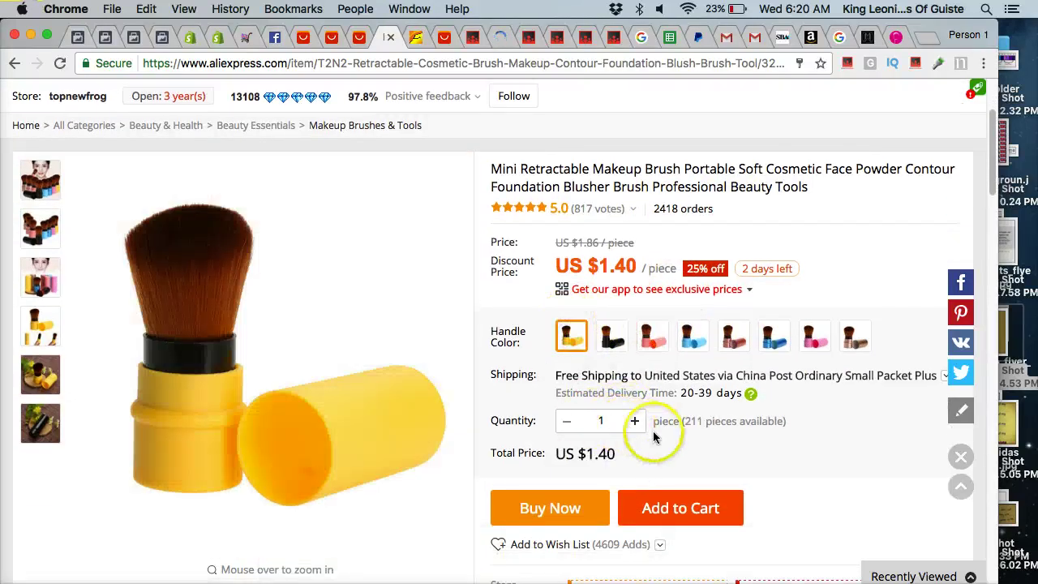
click(612, 335)
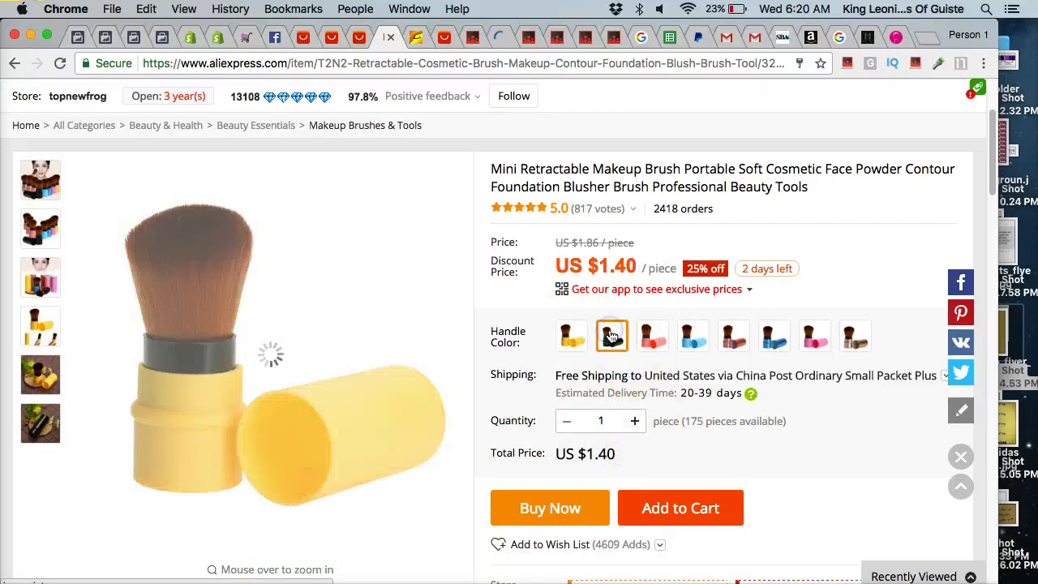
click(653, 336)
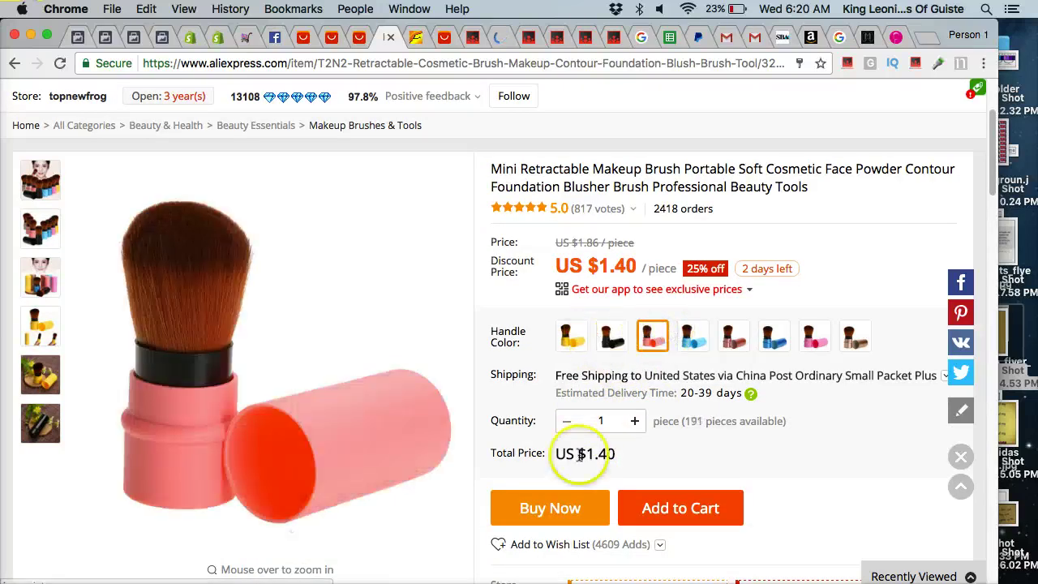
click(541, 508)
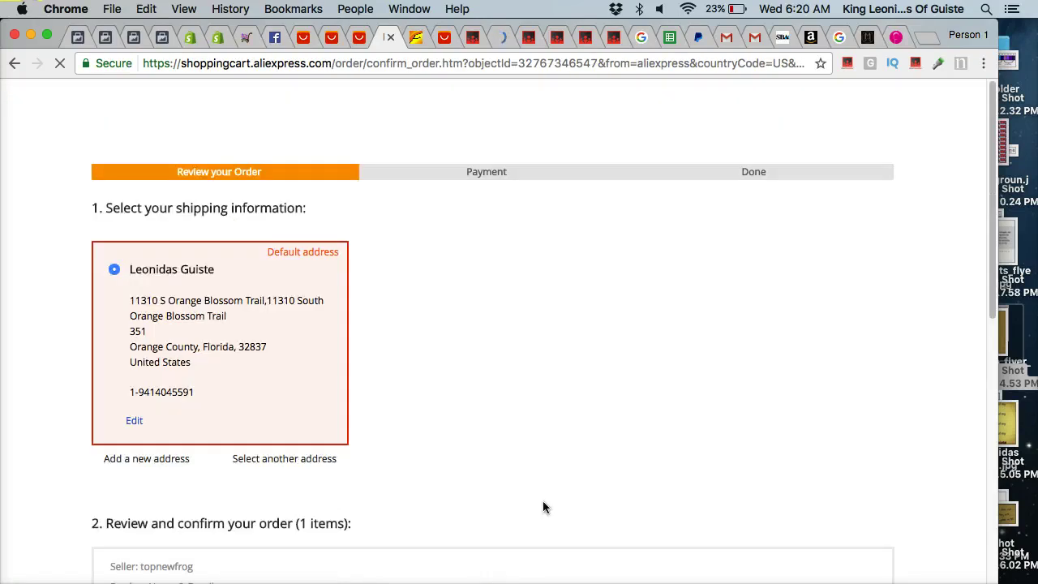
Scroll the order review, then go back to the brush page showing free US shipping.
scroll(397, 394, down, 5)
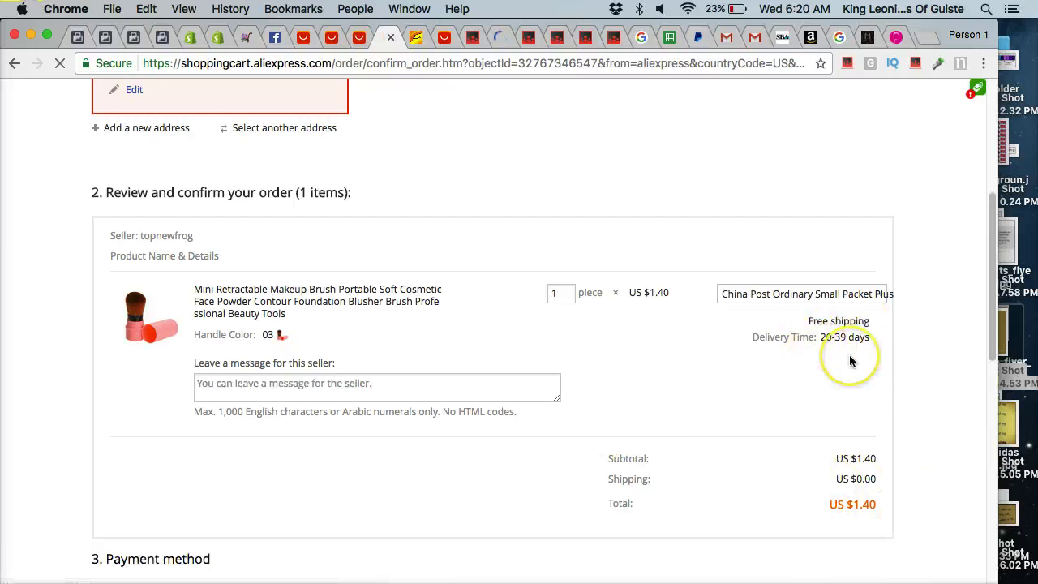
scroll(852, 364, down, 3)
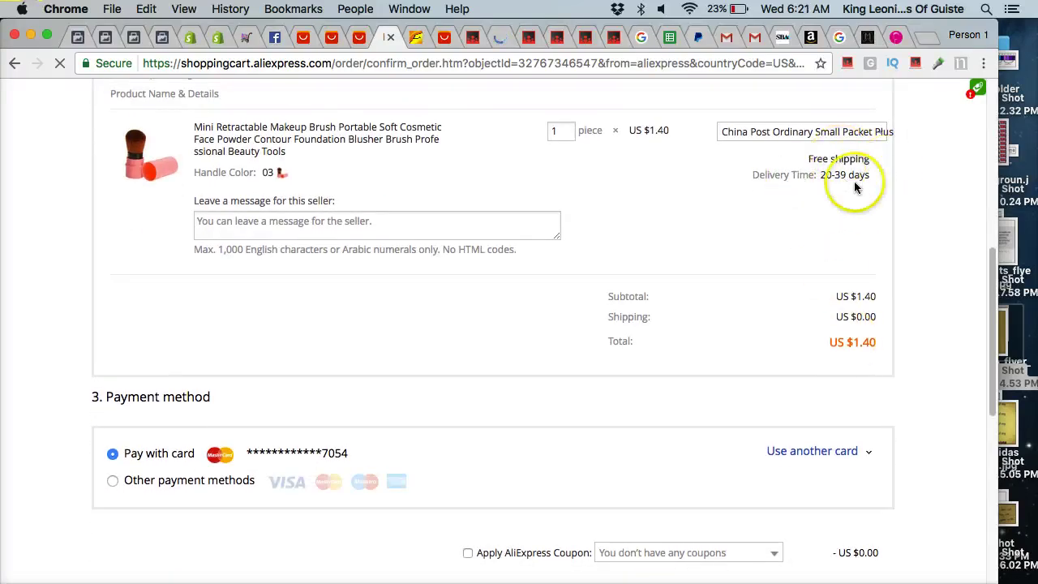
scroll(640, 136, up, 2)
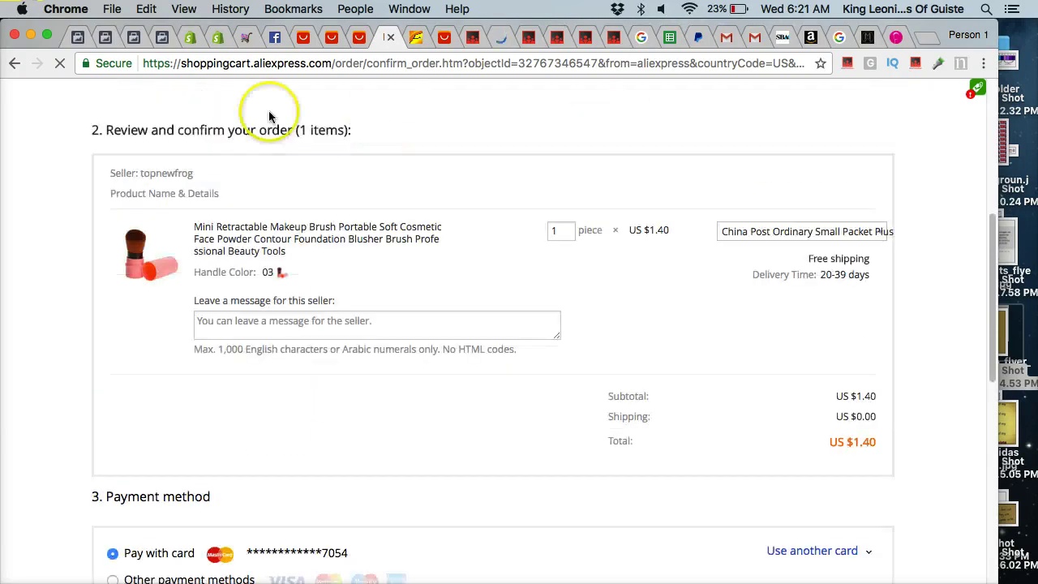
click(18, 63)
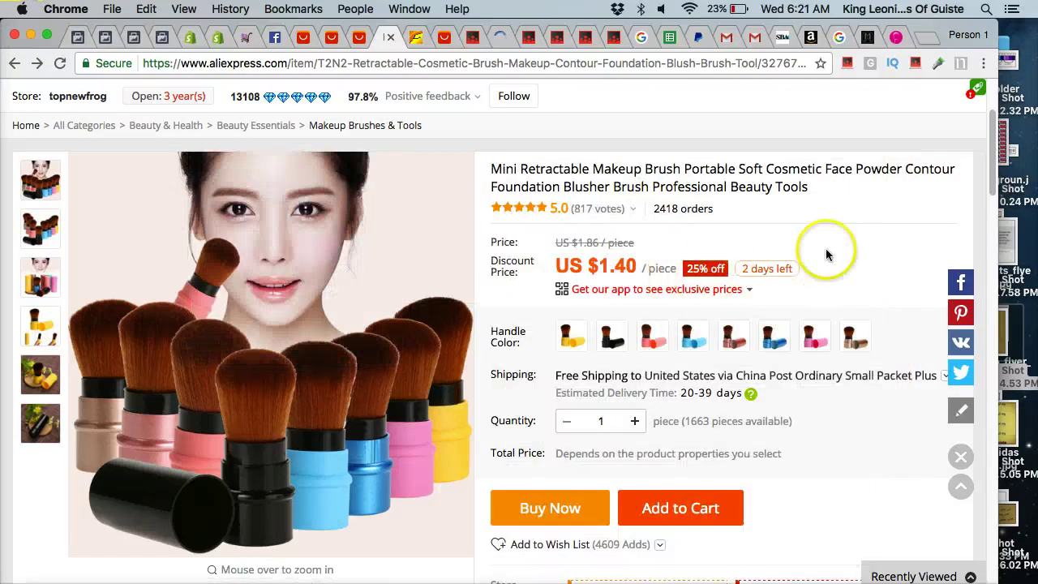
scroll(839, 253, down, 5)
Launch Jing from Launchpad while the brush product page stays open in Chrome.
scroll(839, 253, down, 5)
scroll(838, 253, up, 7)
scroll(838, 254, up, 3)
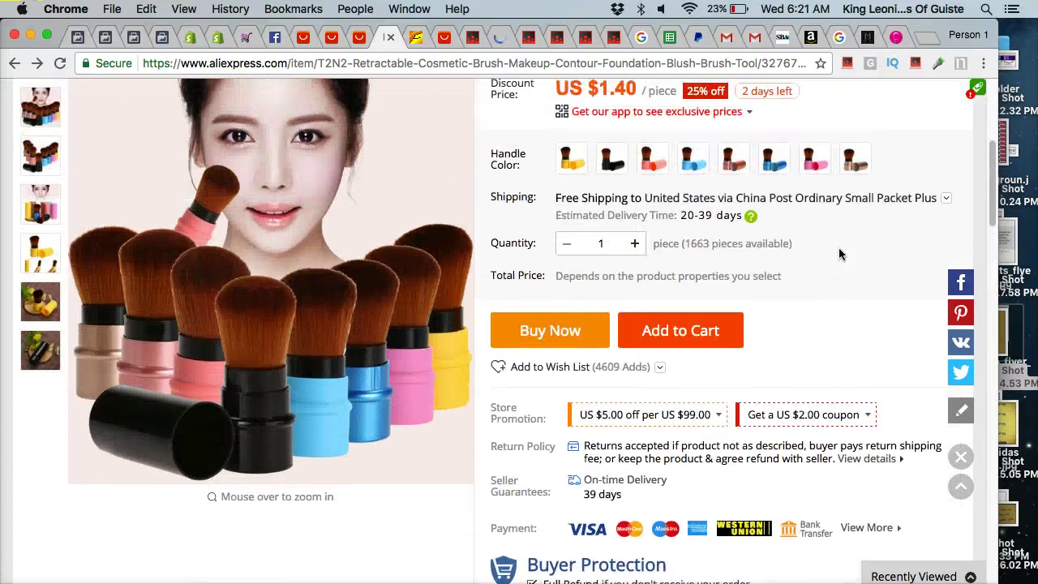
scroll(690, 269, up, 1)
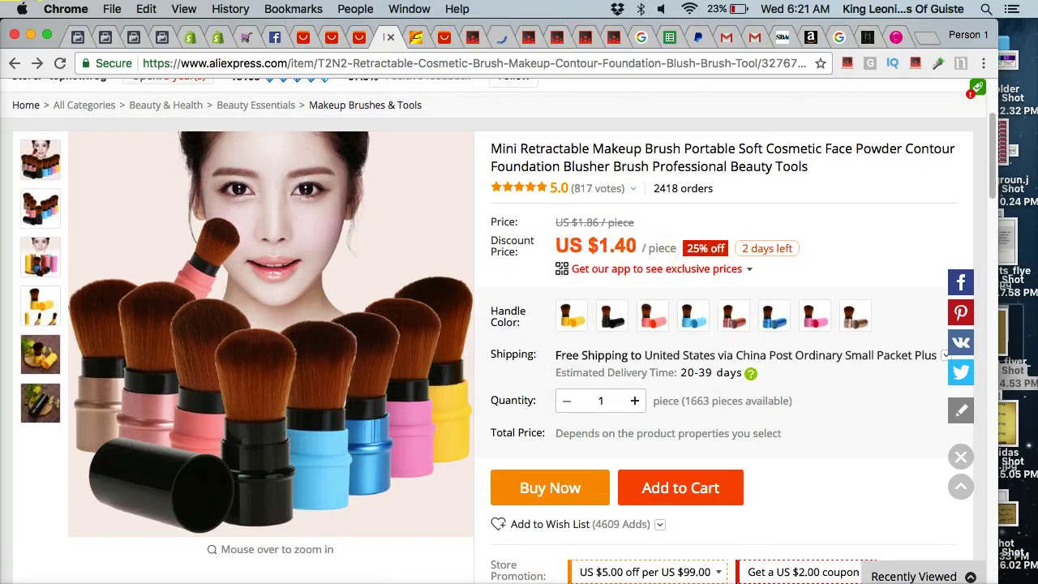
click(379, 568)
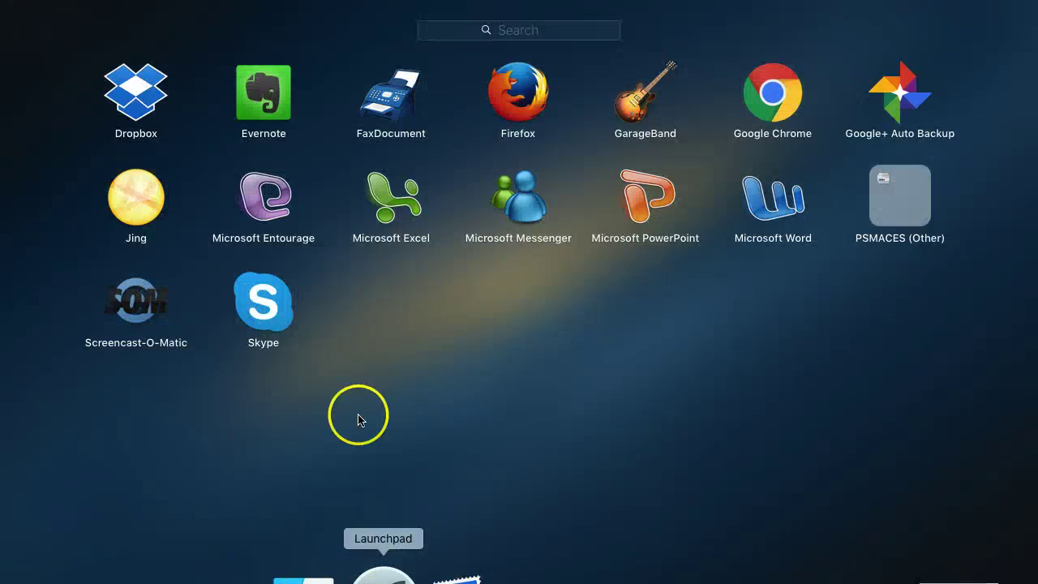
click(140, 204)
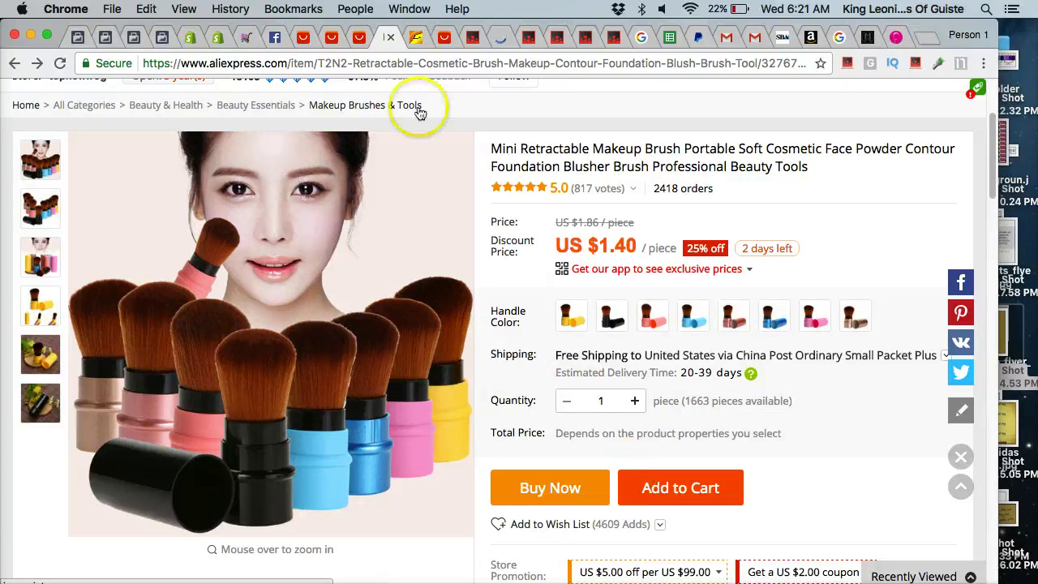
mouse_move(424, 572)
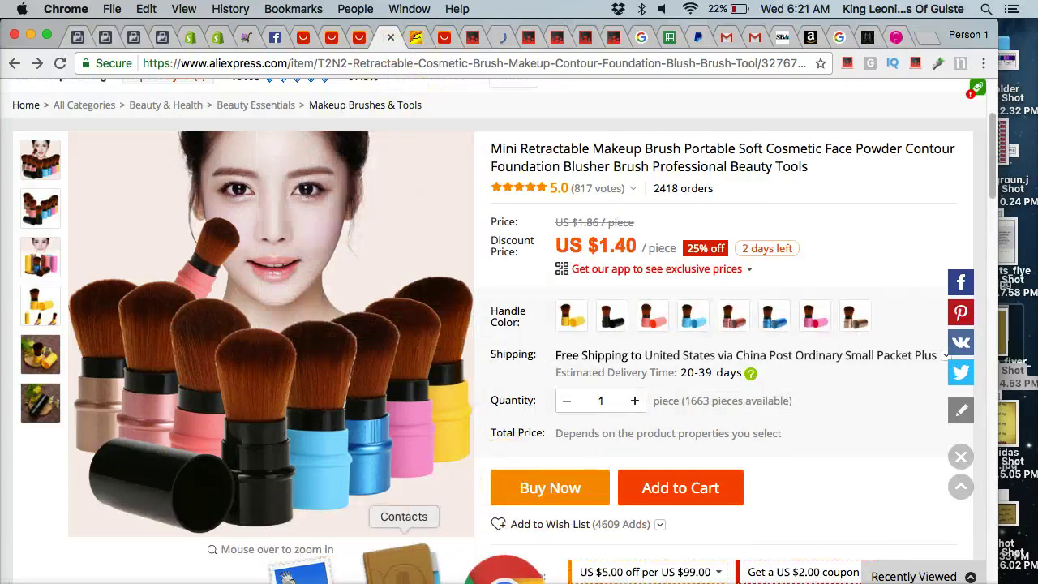
click(390, 567)
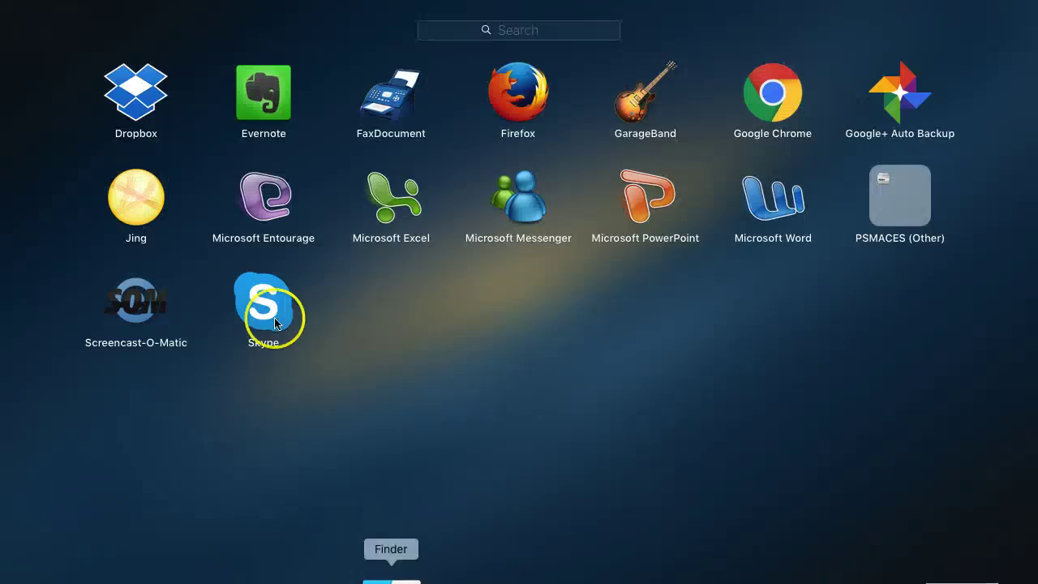
click(139, 198)
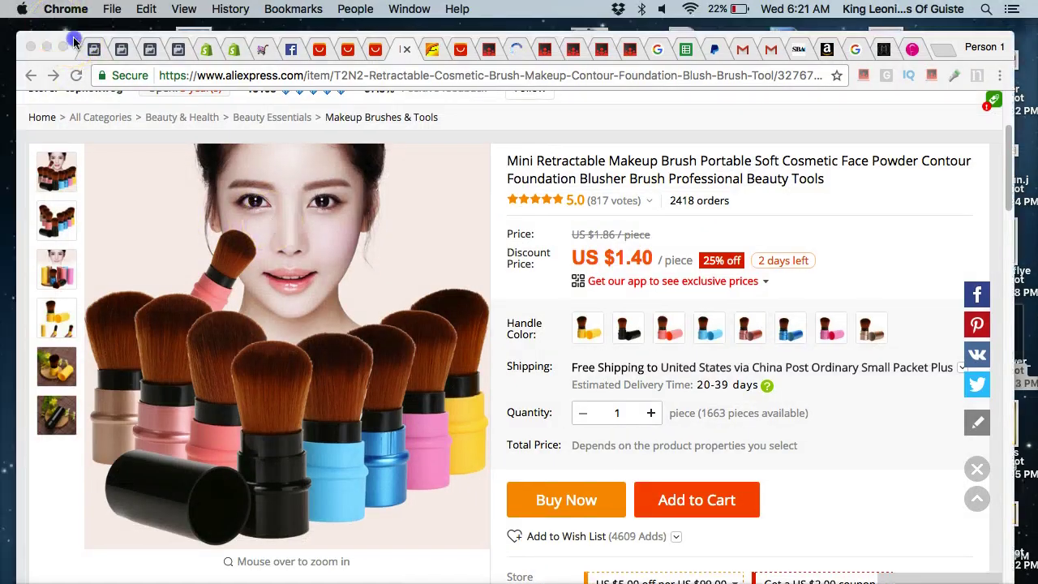
Dismiss Jing's already-running message and move the Chrome window back into place.
drag(57, 26, 331, 430)
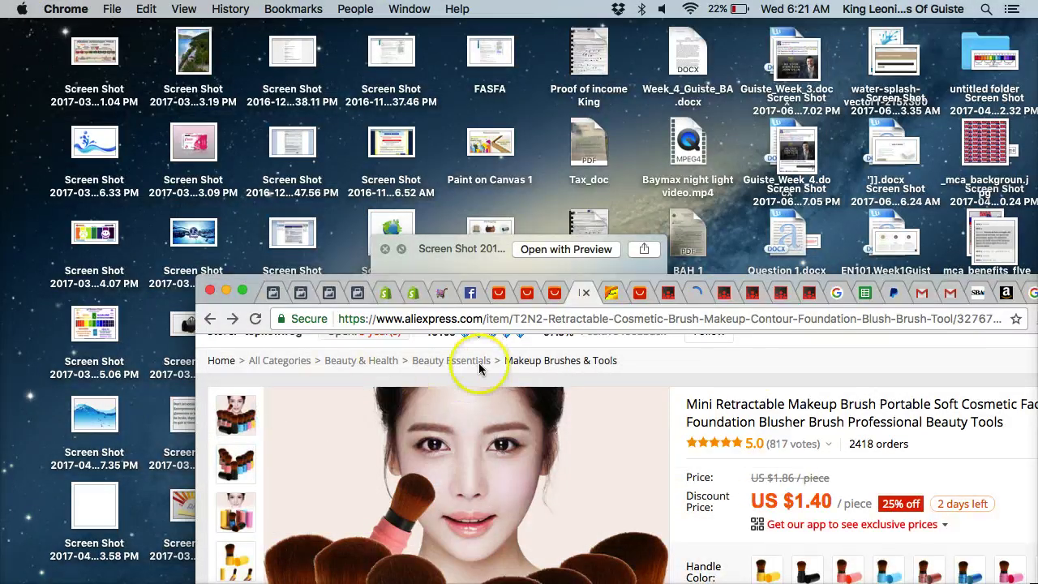
click(528, 296)
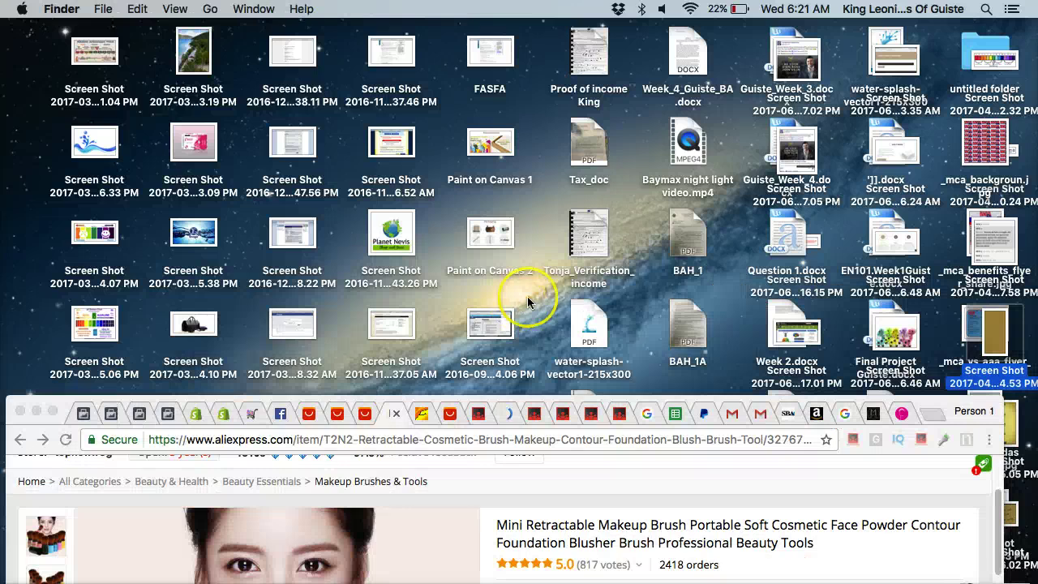
click(58, 413)
drag(58, 413, 82, 278)
click(274, 151)
click(667, 335)
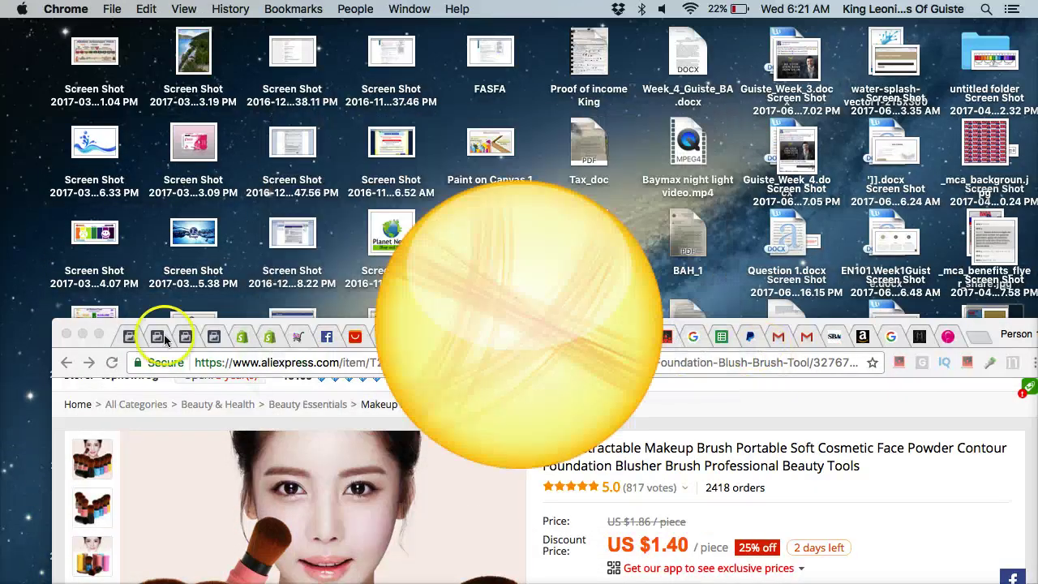
drag(109, 331, 68, 18)
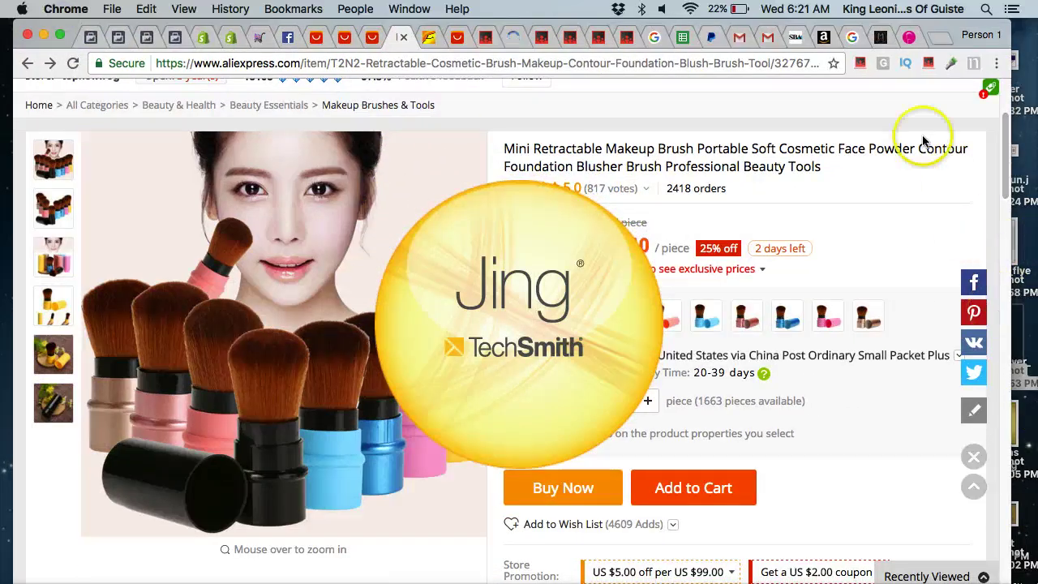
Capture the main product photo with Jing and save it as 'make up brush portable face powder'.
click(998, 435)
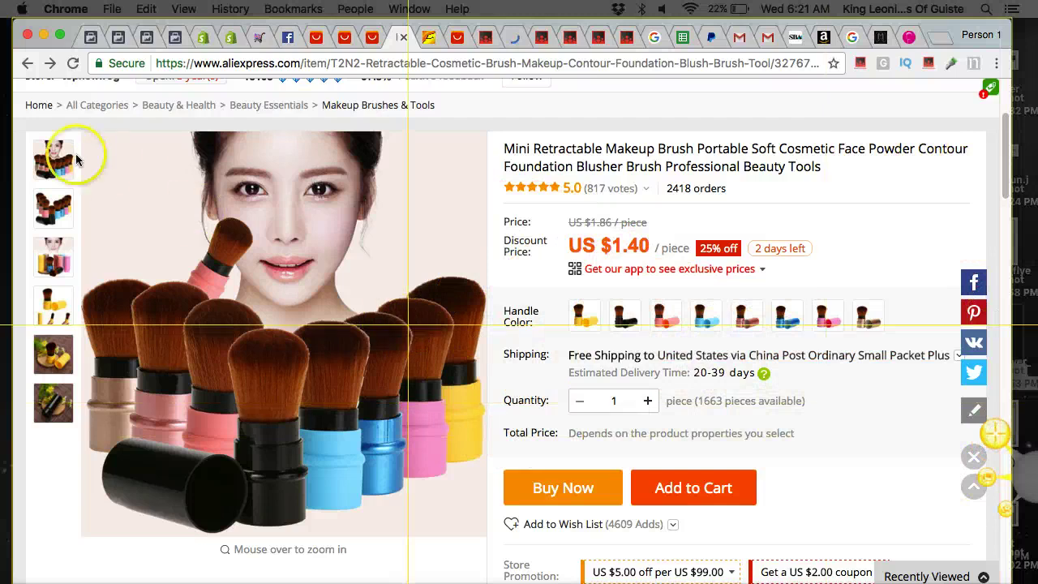
drag(80, 132, 475, 538)
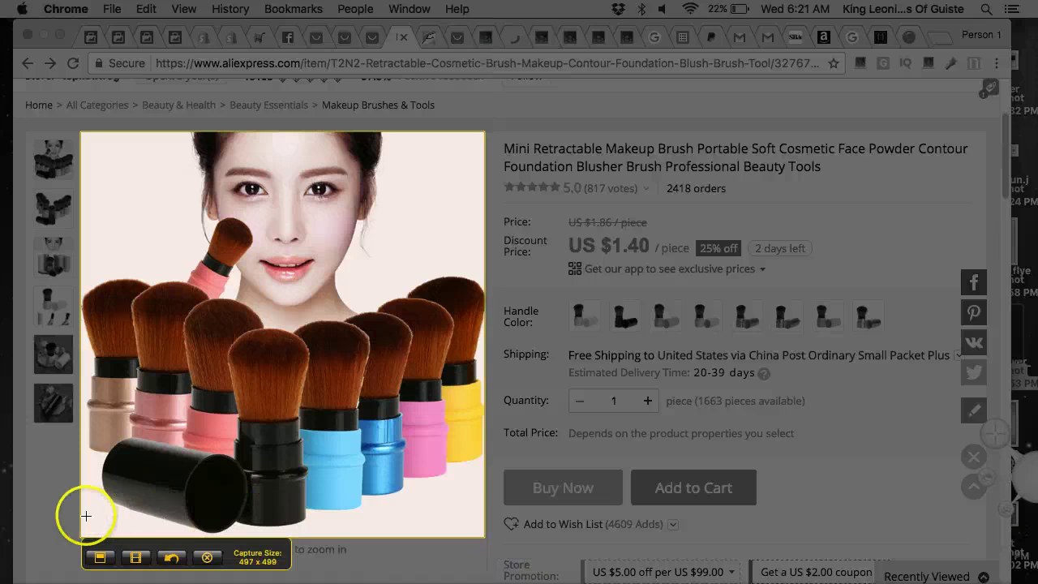
click(100, 557)
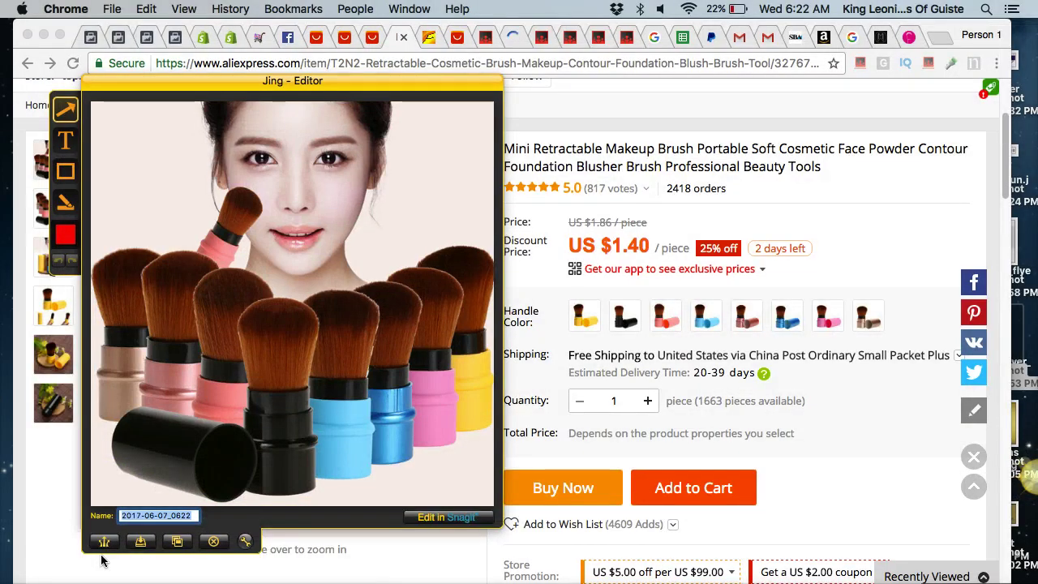
text(make)
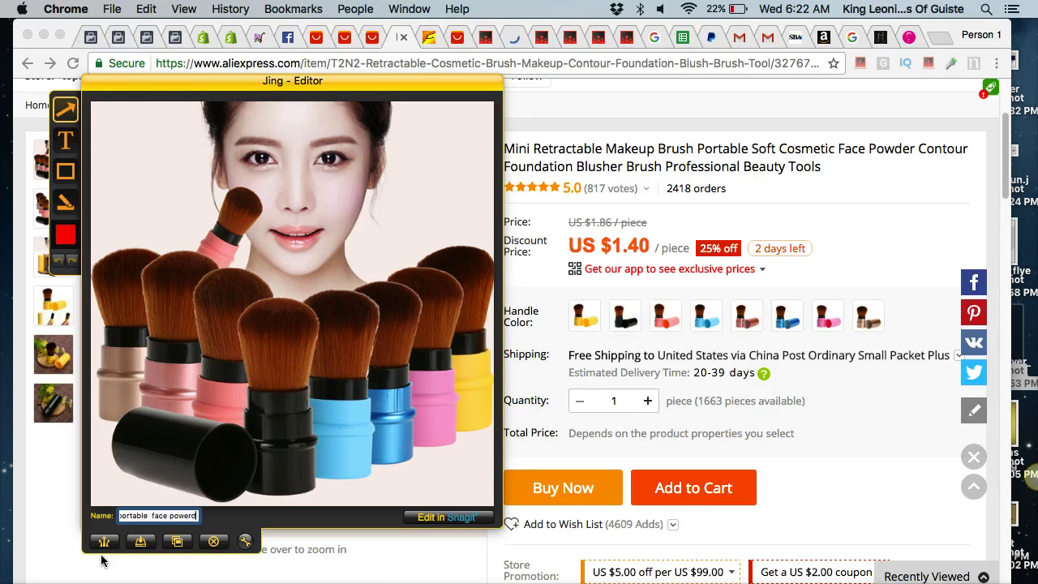
click(142, 542)
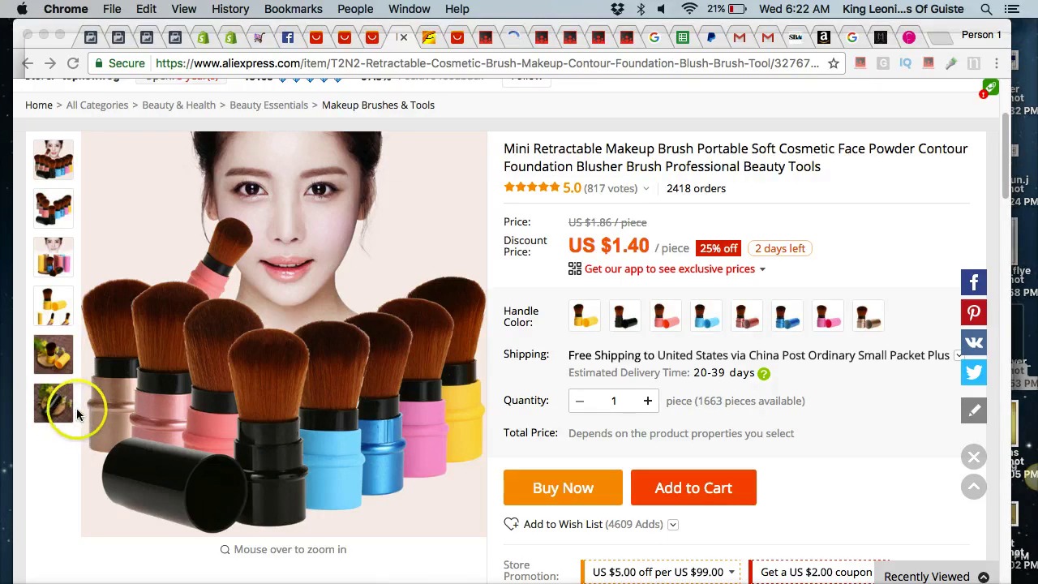
Create a 'Make up brush face powder' folder as the save location and fix the filename's typo.
key(super+s)
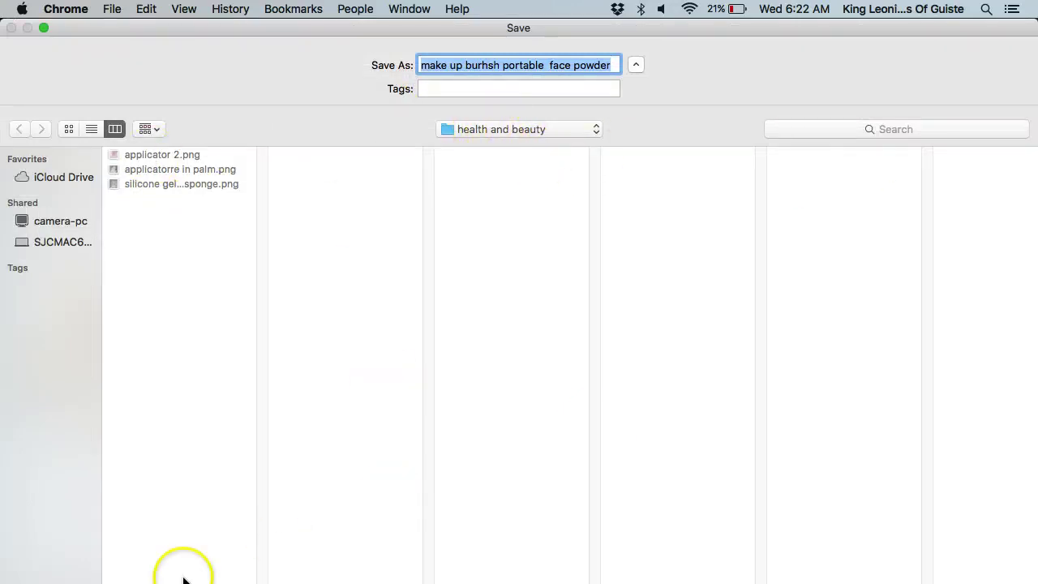
key(shift+super+n)
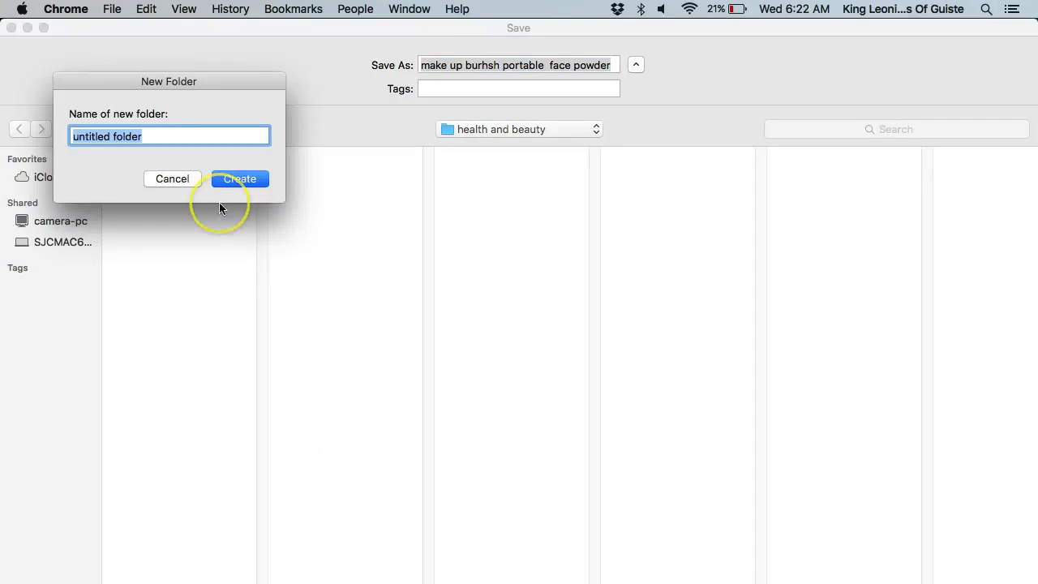
text(Make up b)
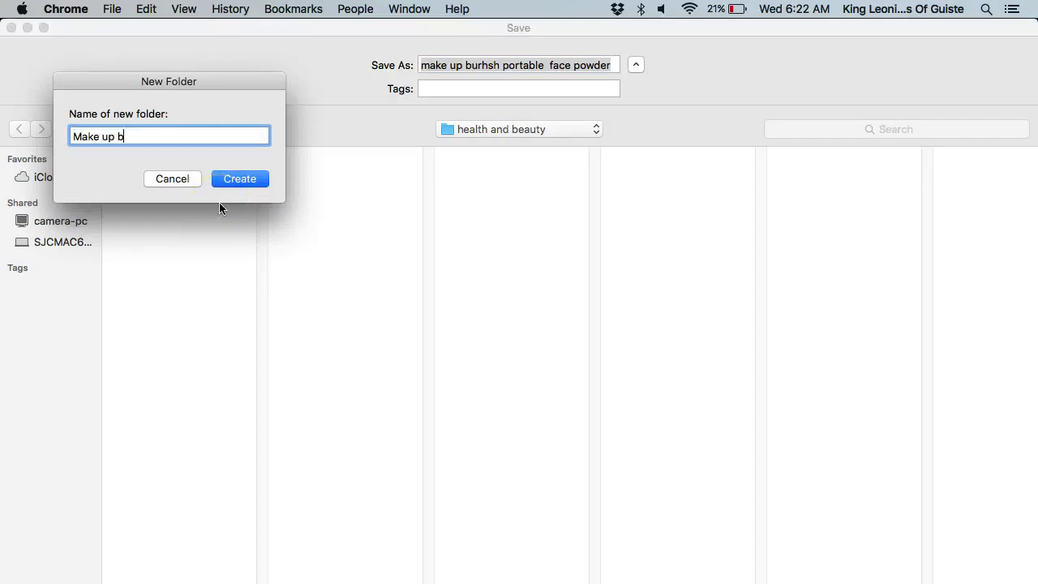
text(rush face powder)
click(264, 183)
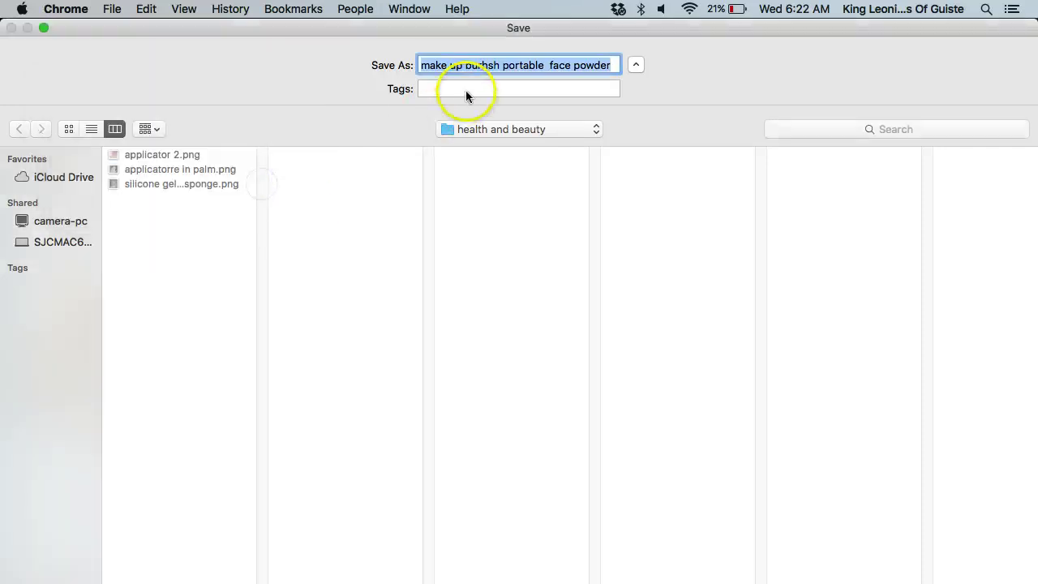
click(485, 65)
key(BackSpace)
key(BackSpace)
text(u)
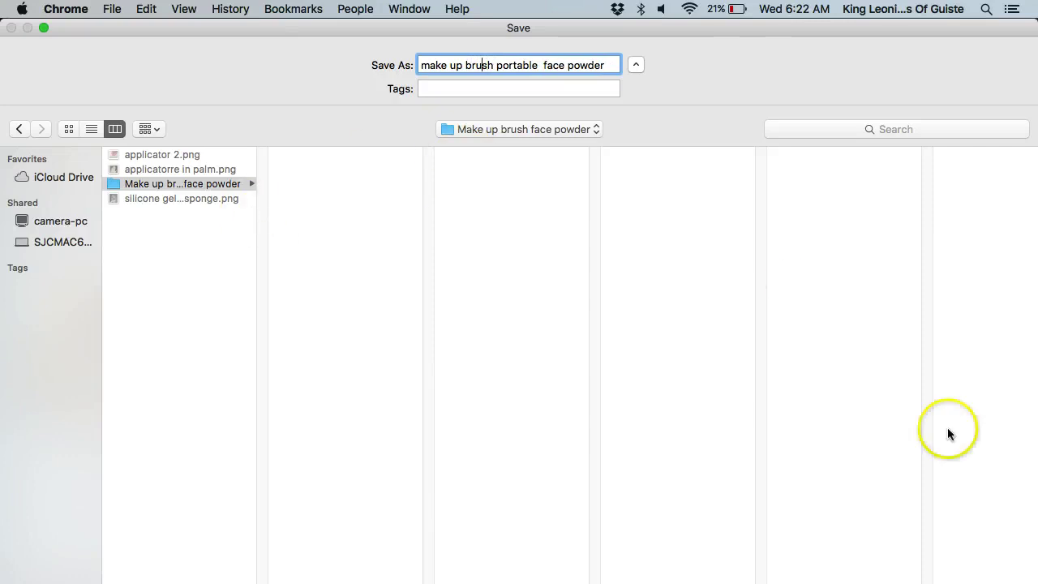
Confirm the first capture's save and browse to the second and third product photos.
key(Return)
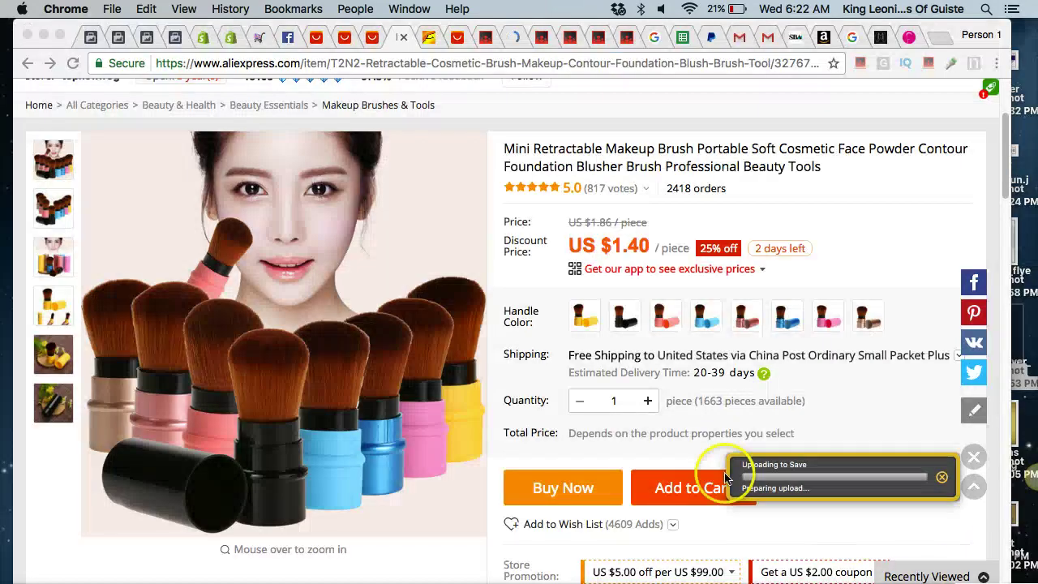
click(46, 224)
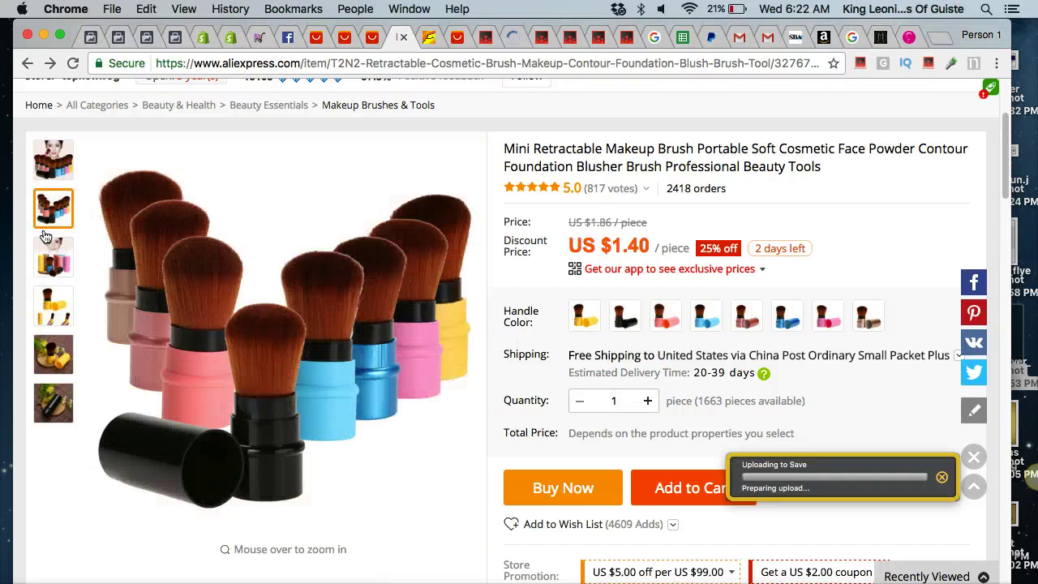
click(47, 240)
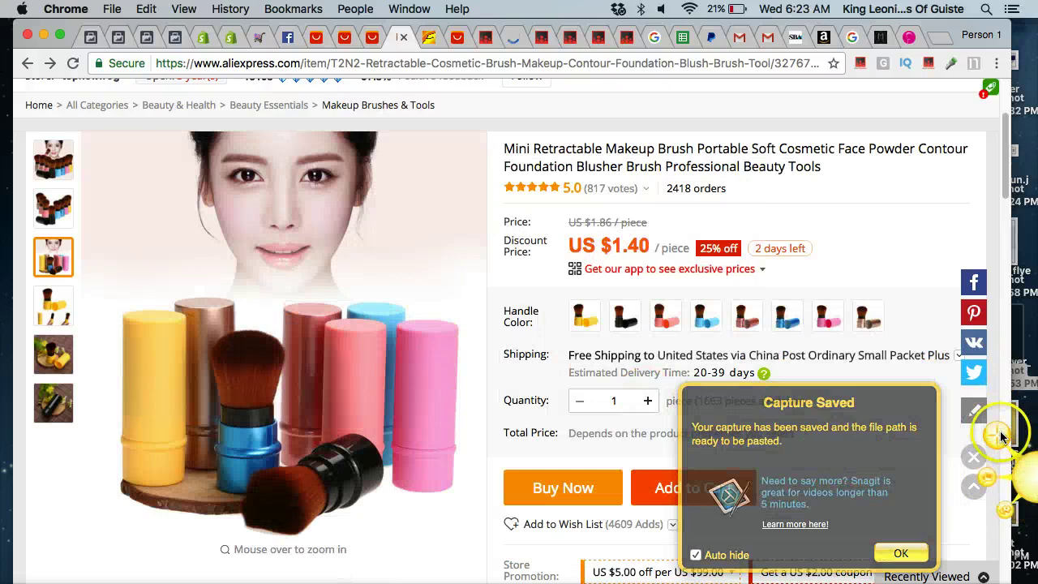
Capture the multicoloured brush photo and save it as 'MAke up brush all colors' in the folder.
click(994, 432)
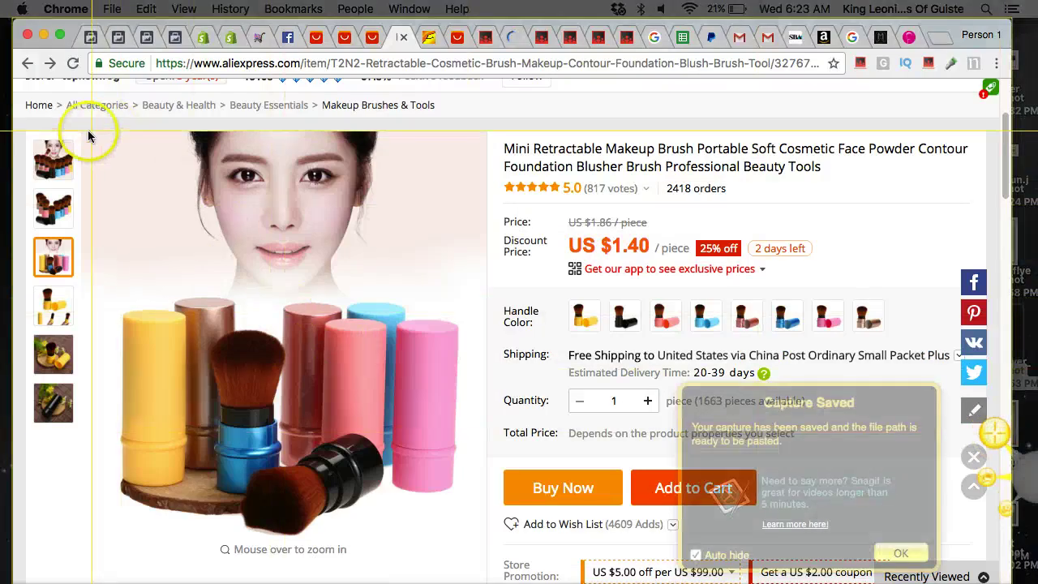
drag(82, 131, 466, 537)
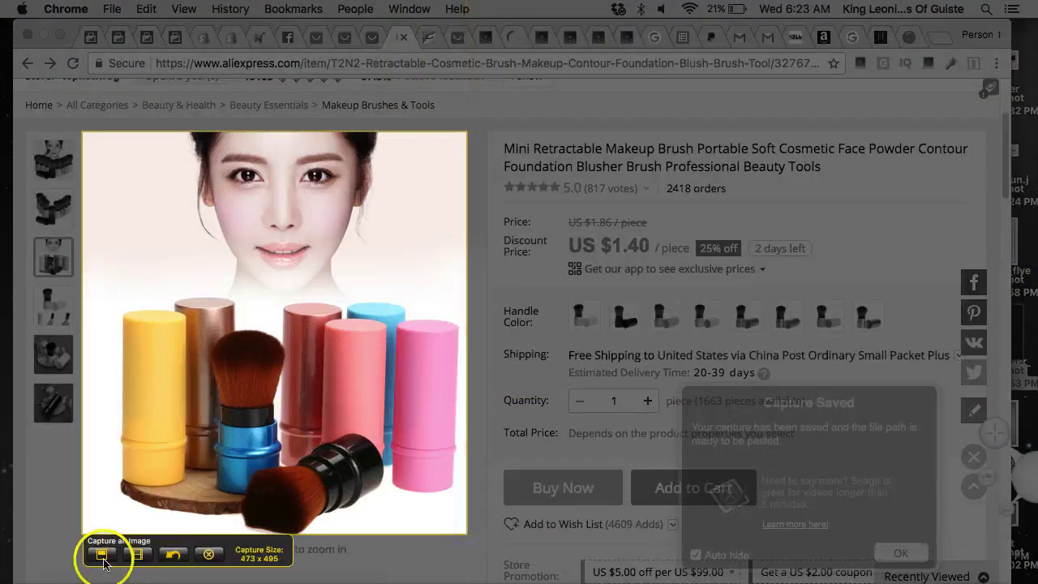
drag(84, 482, 102, 485)
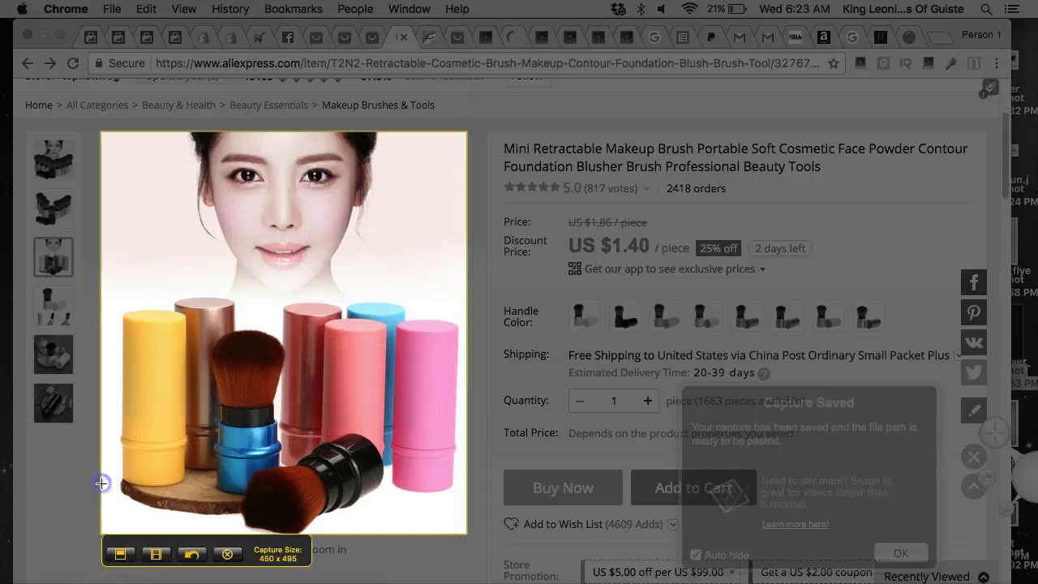
click(121, 555)
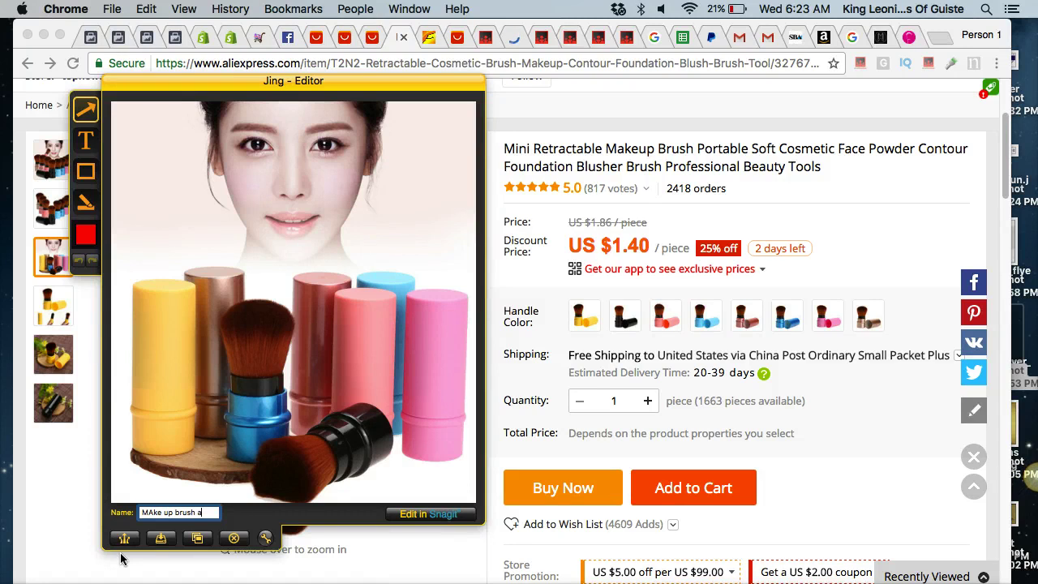
click(164, 541)
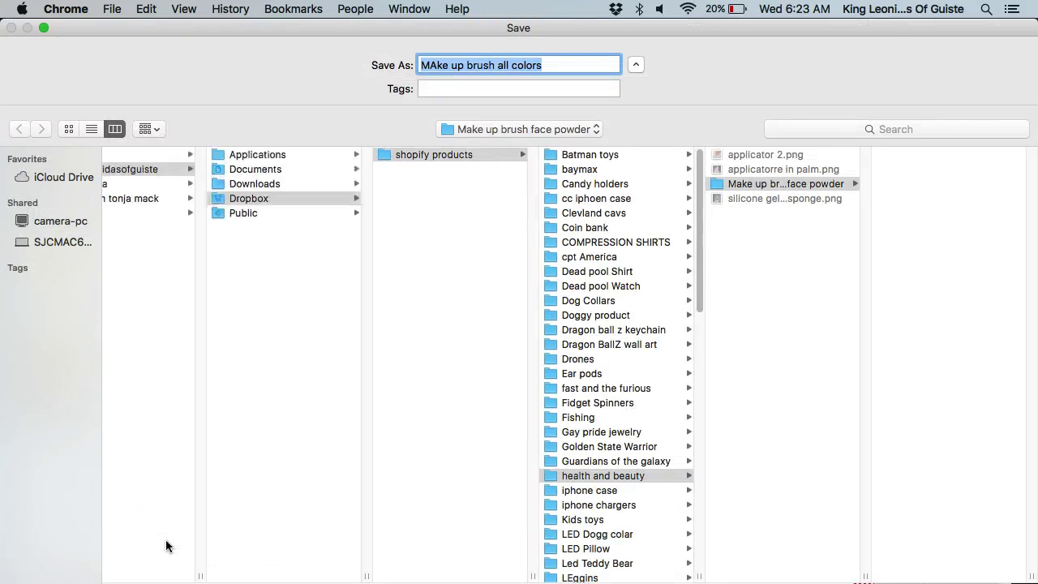
key(Return)
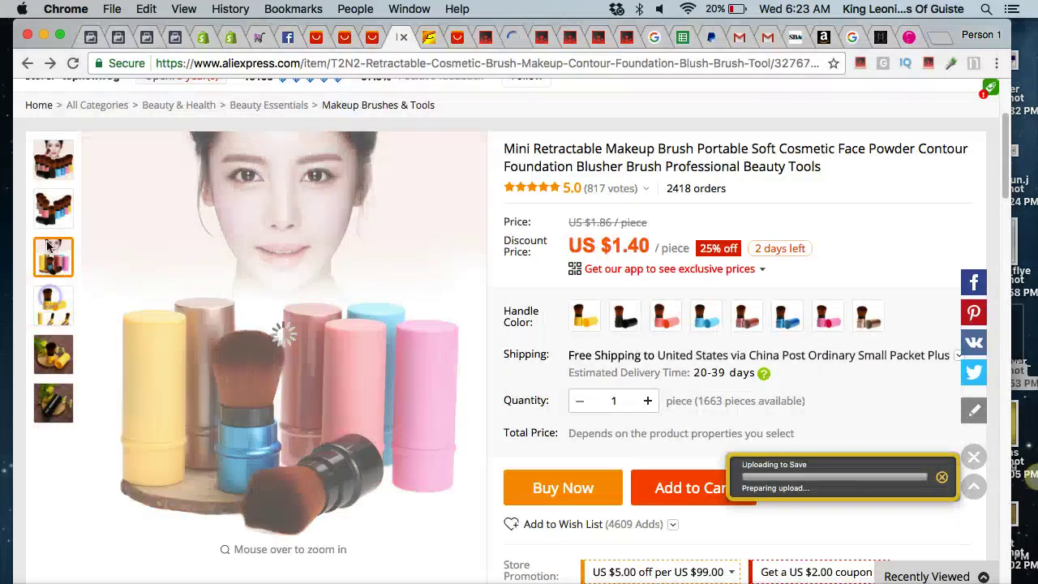
mouse_move(48, 168)
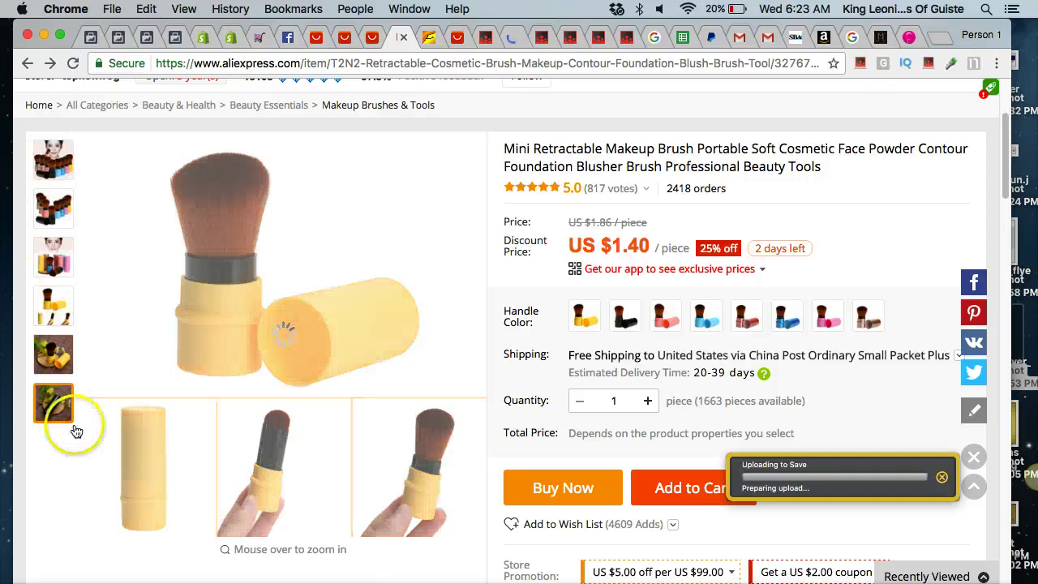
mouse_move(56, 410)
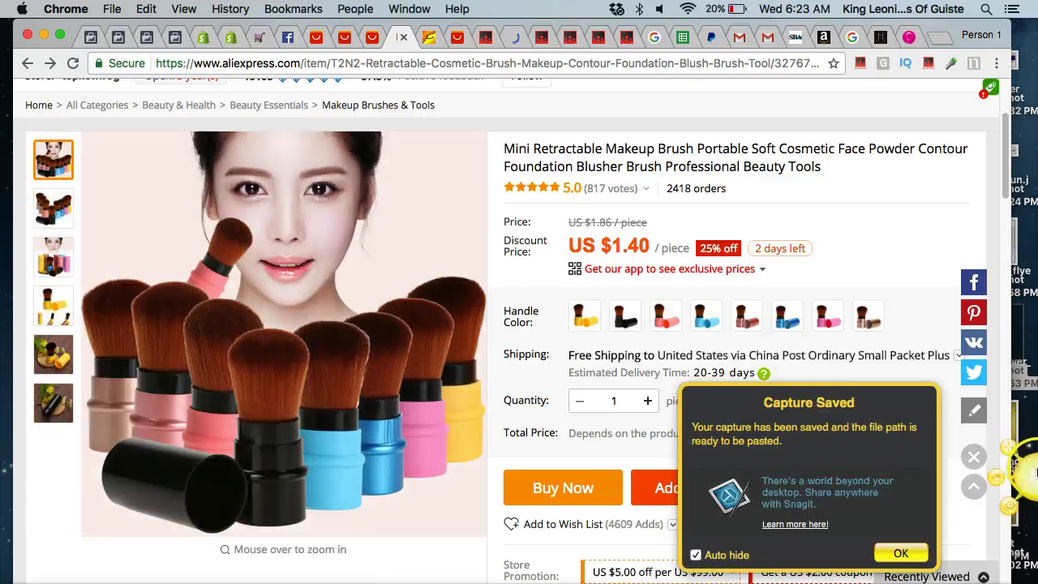
Capture the main product photo with Jing and save it as 'brush 3'.
click(1032, 472)
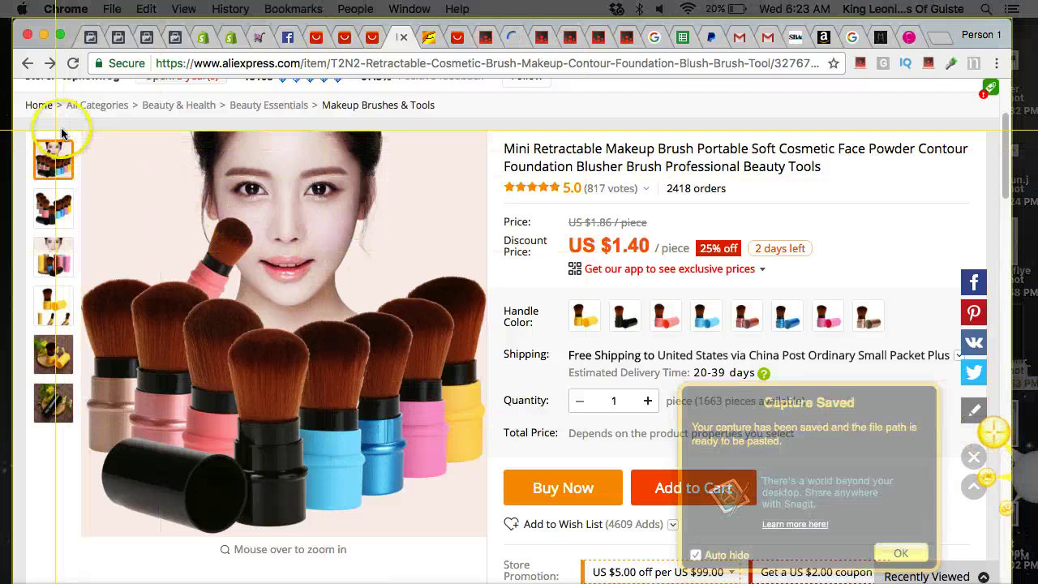
drag(80, 129, 487, 538)
click(100, 558)
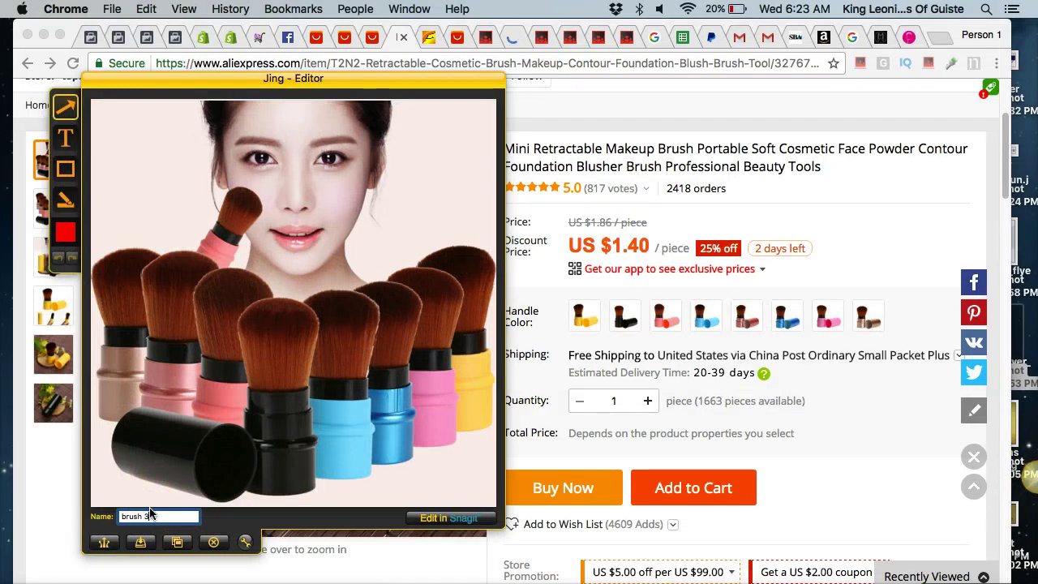
click(150, 515)
text(brush 3)
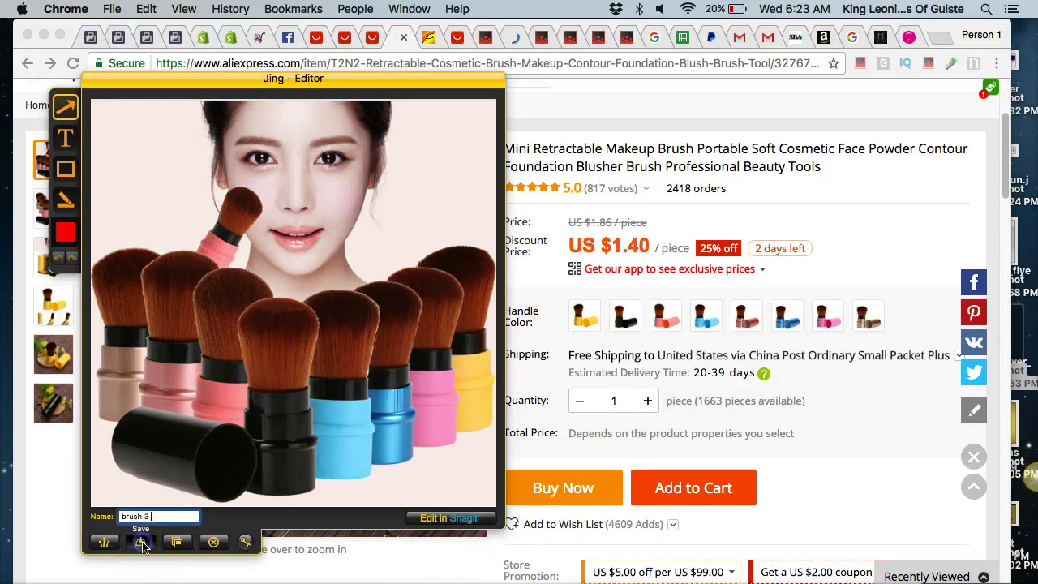
click(141, 542)
key(Return)
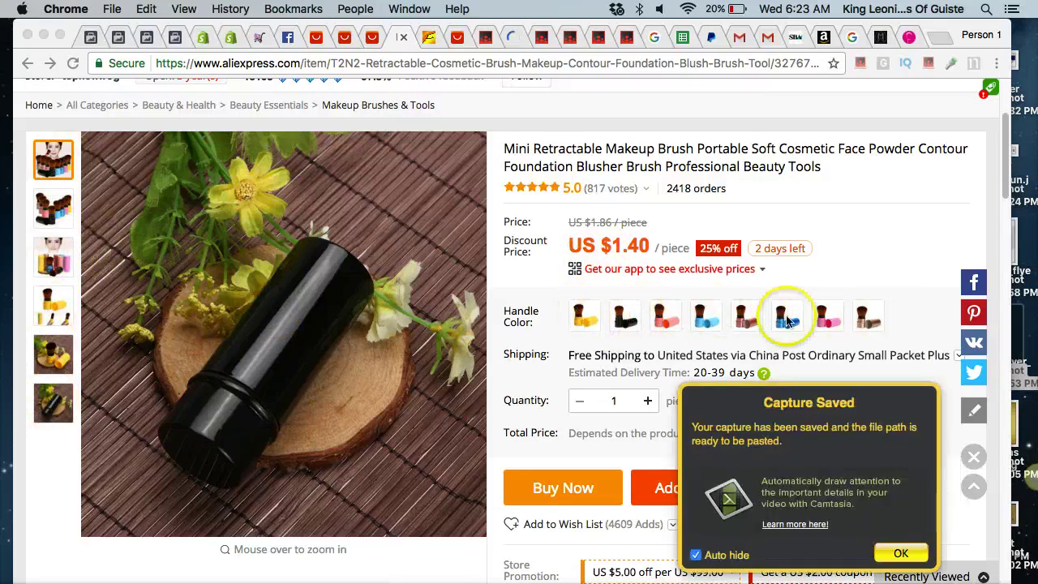
Show the yellow handle variant, capture it, and save it as 'yellow'.
click(580, 322)
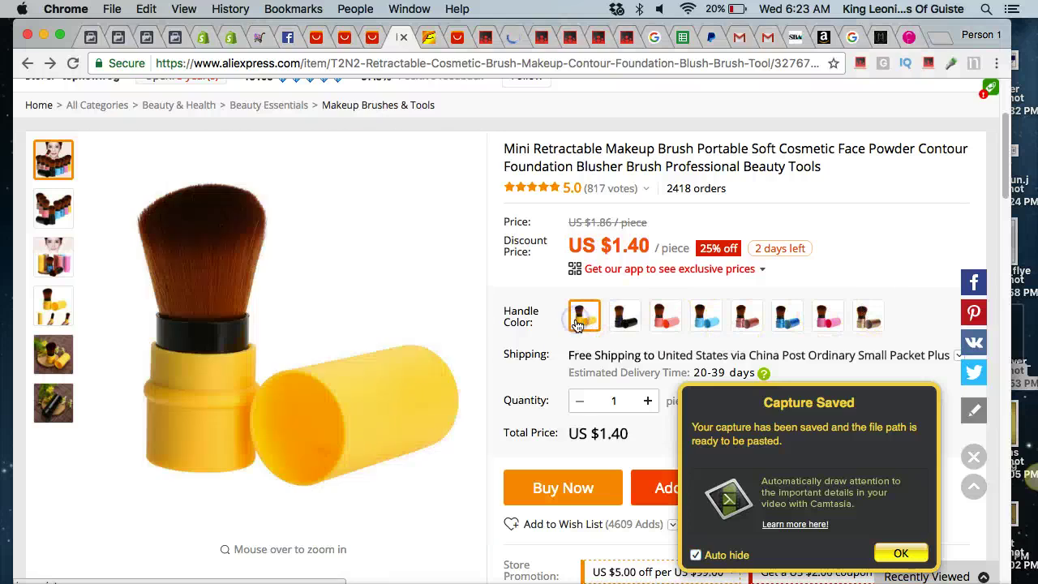
click(996, 435)
drag(81, 138, 484, 525)
click(100, 549)
text(yellow)
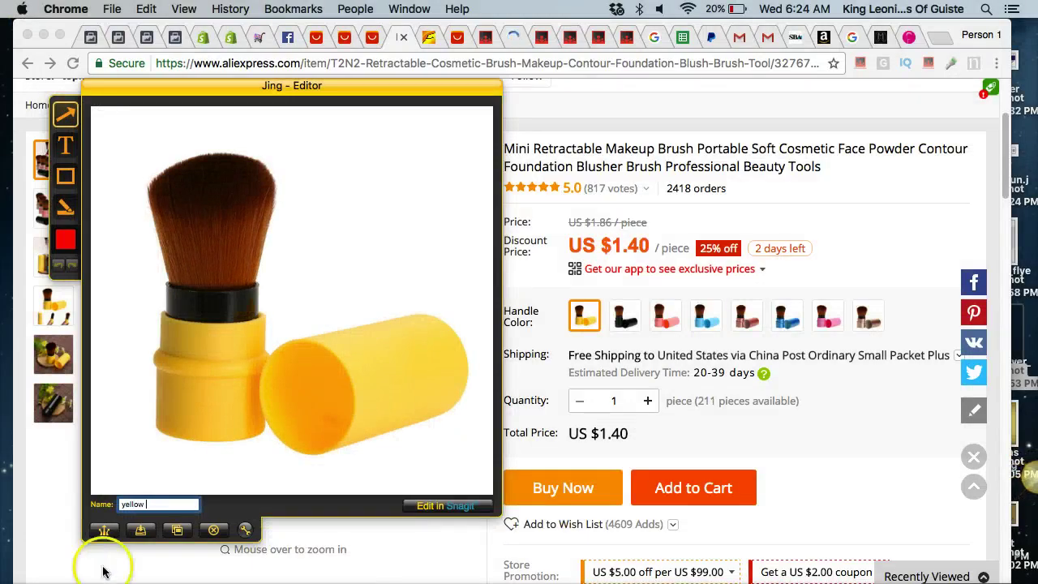
click(140, 530)
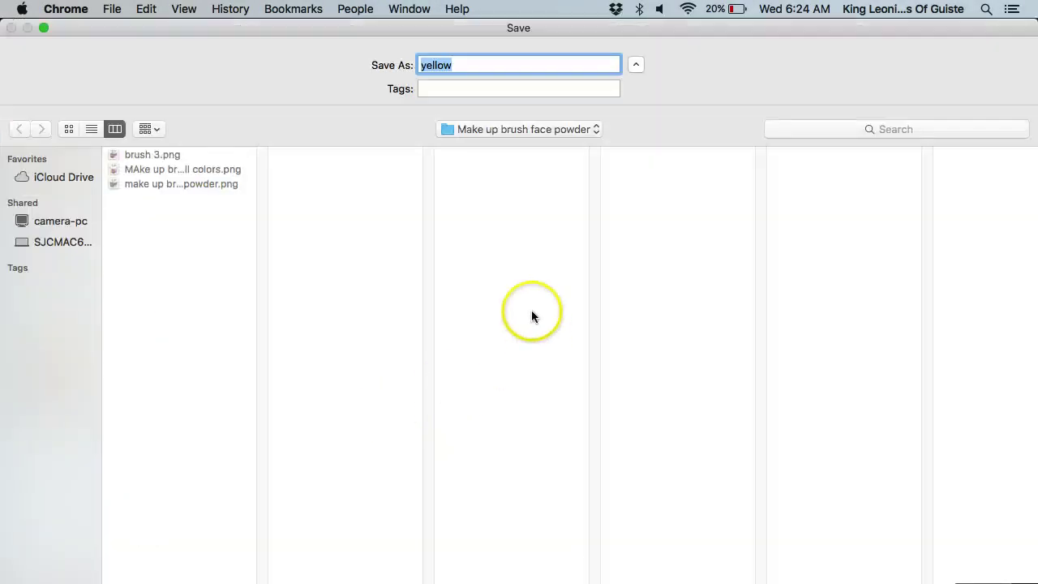
key(Return)
Show the black handle variant, capture it, and save it as 'black'.
click(624, 316)
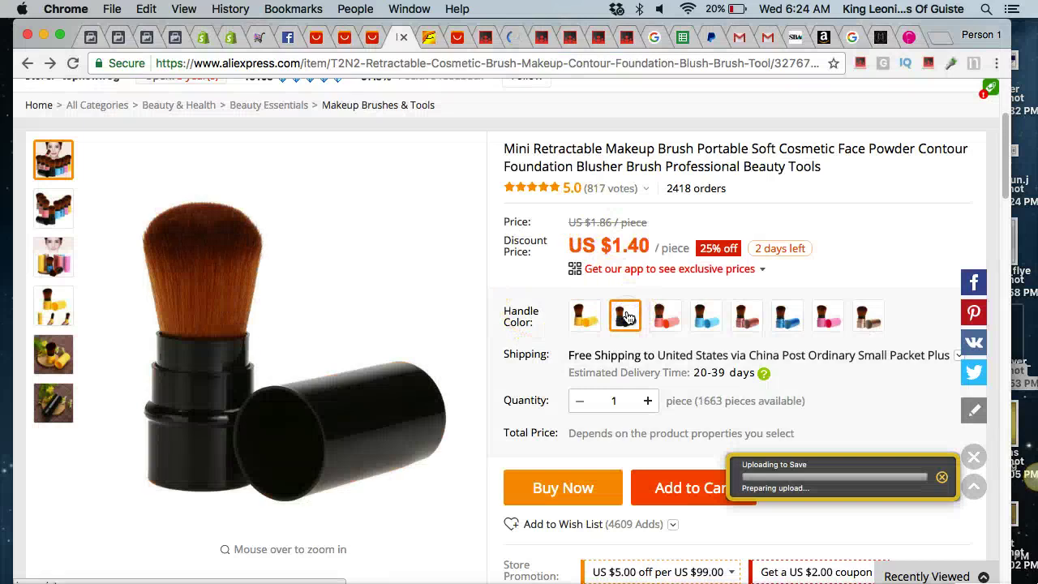
mouse_move(1013, 477)
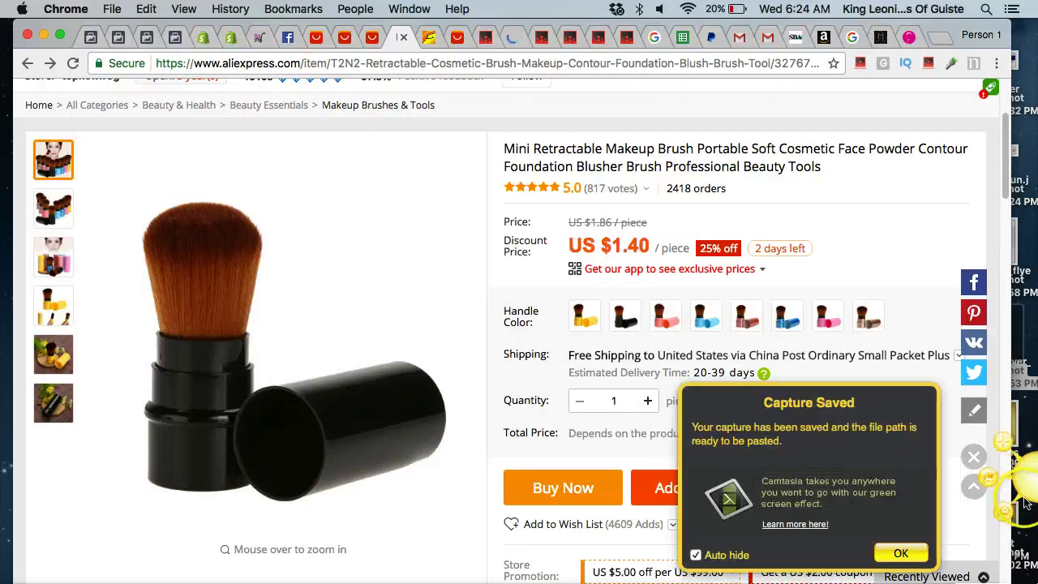
click(998, 436)
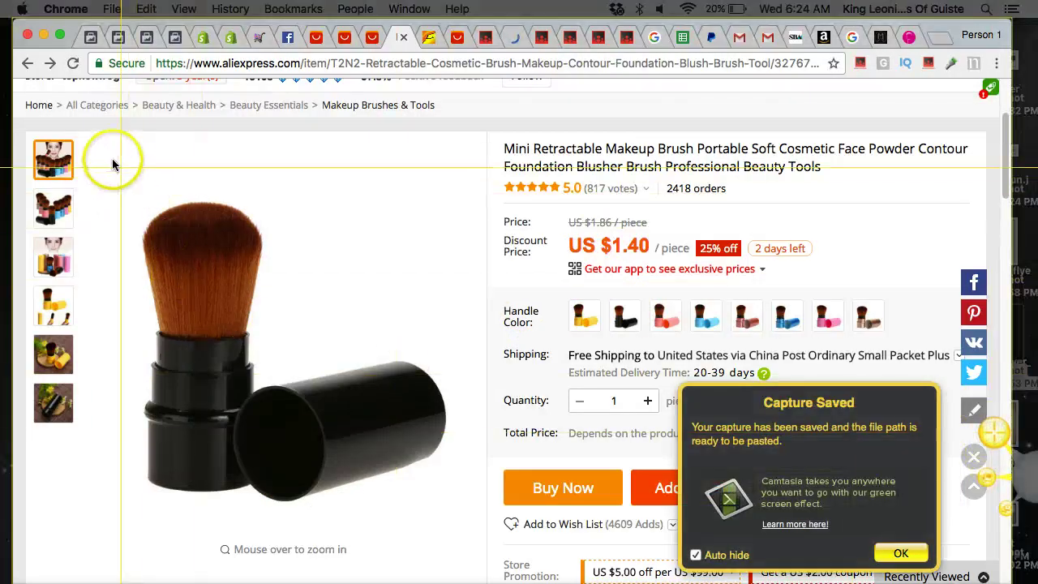
drag(86, 138, 467, 519)
click(106, 537)
text(black)
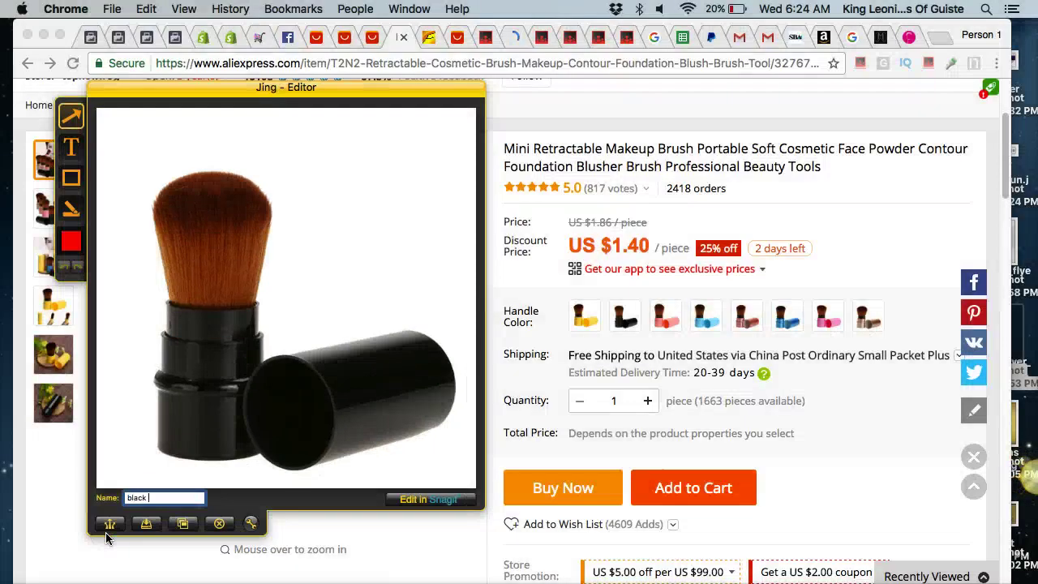
click(146, 523)
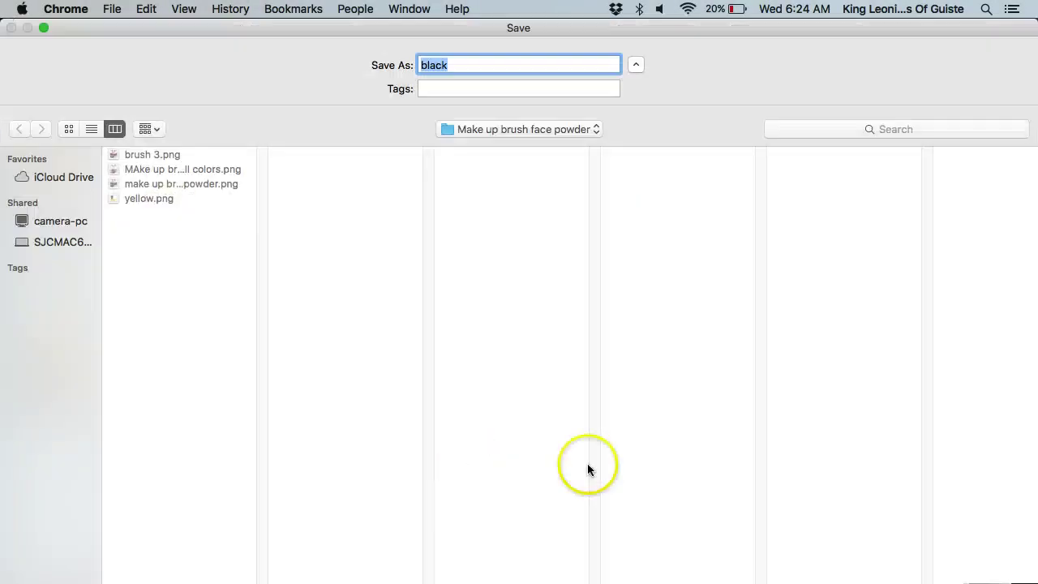
key(Return)
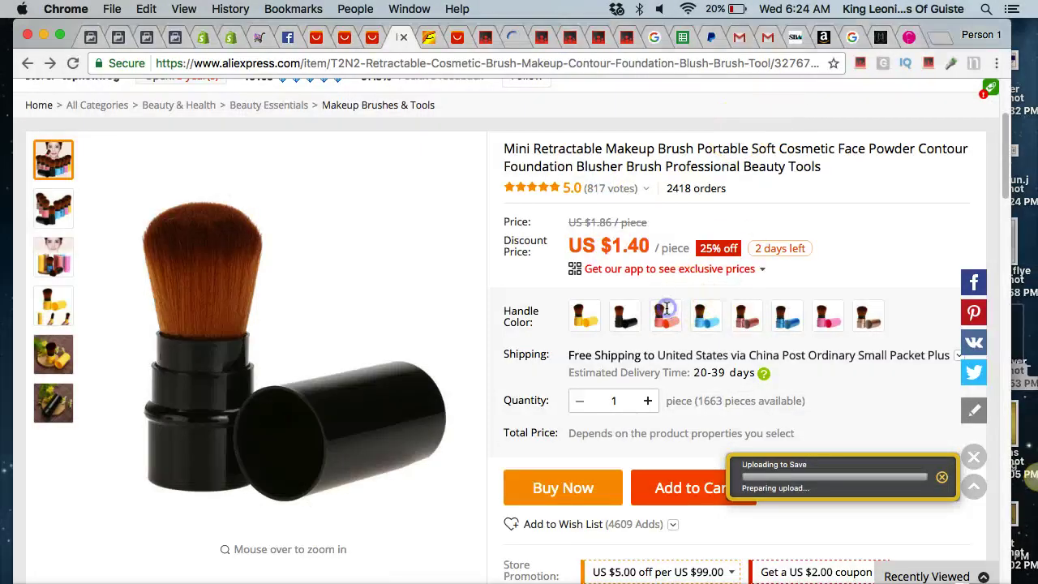
Show the blue handle variant, capture it, and save it as 'blue'.
click(715, 332)
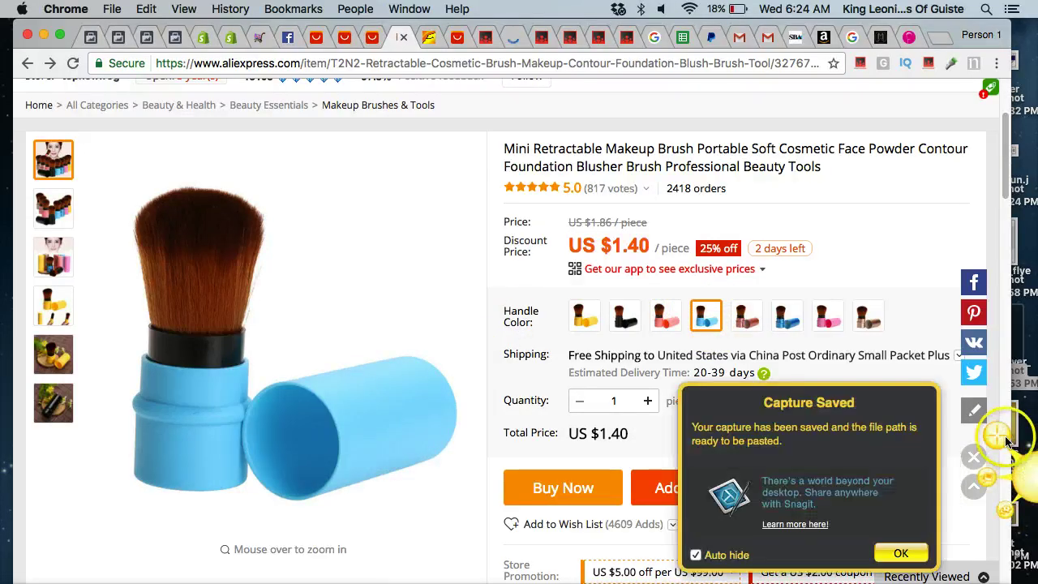
click(994, 433)
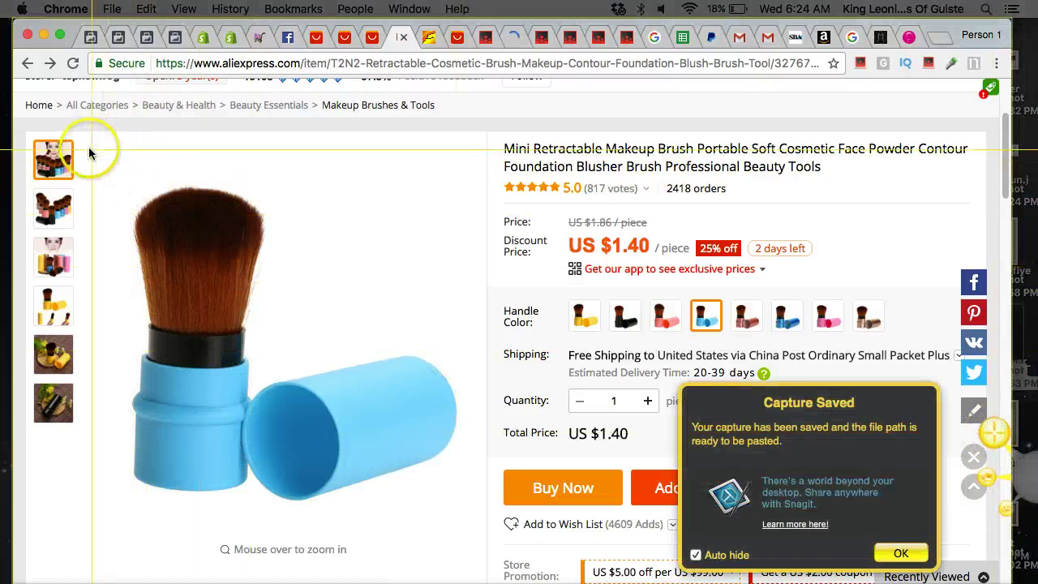
drag(86, 144, 479, 506)
click(106, 525)
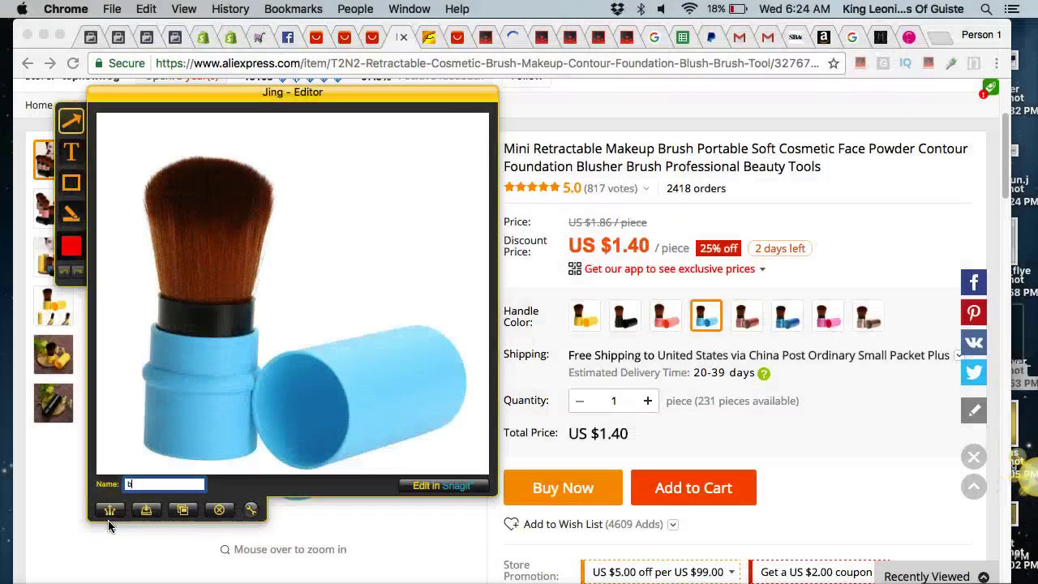
text(blue)
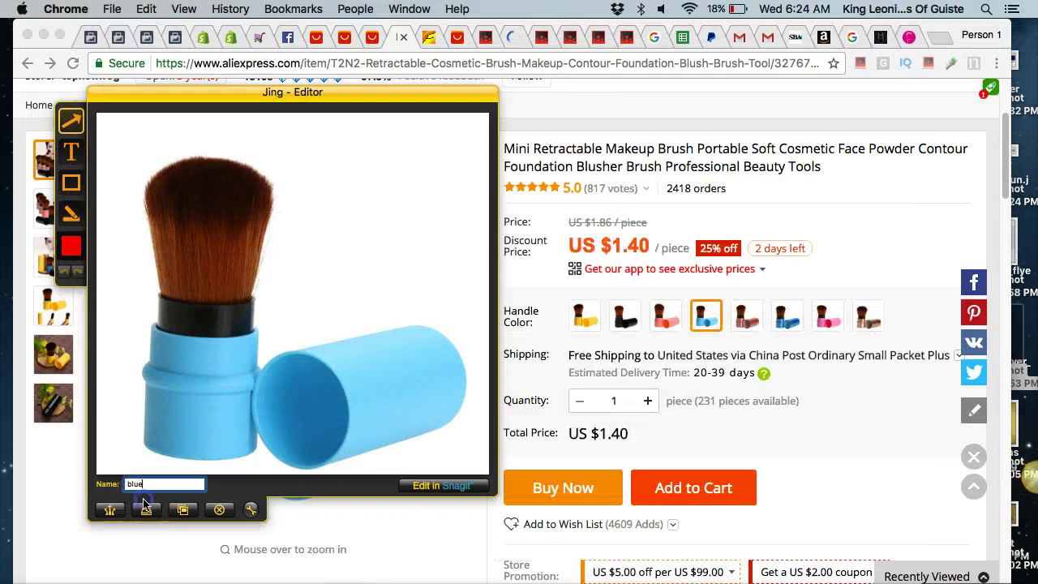
click(146, 509)
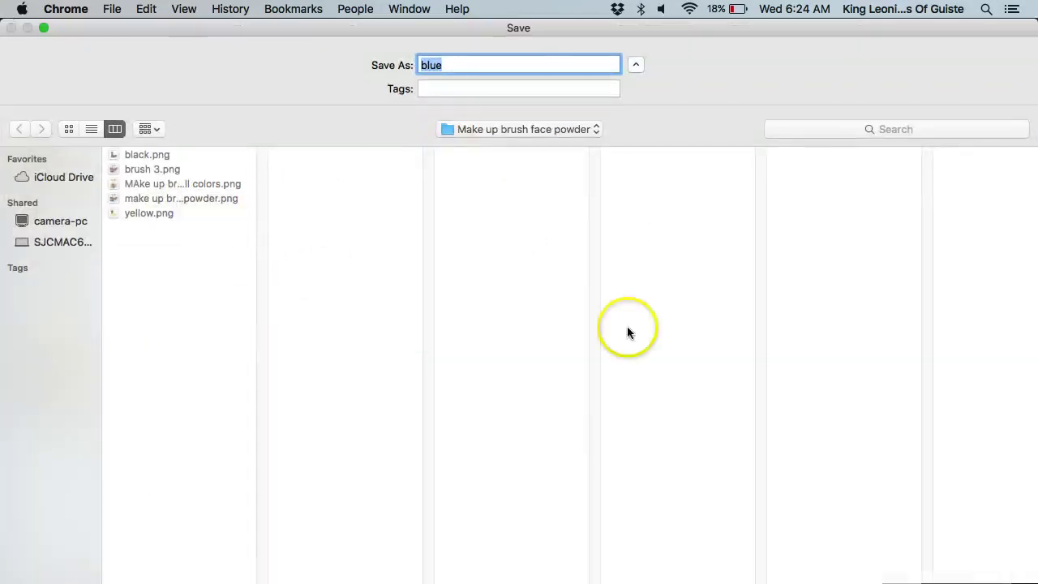
key(Return)
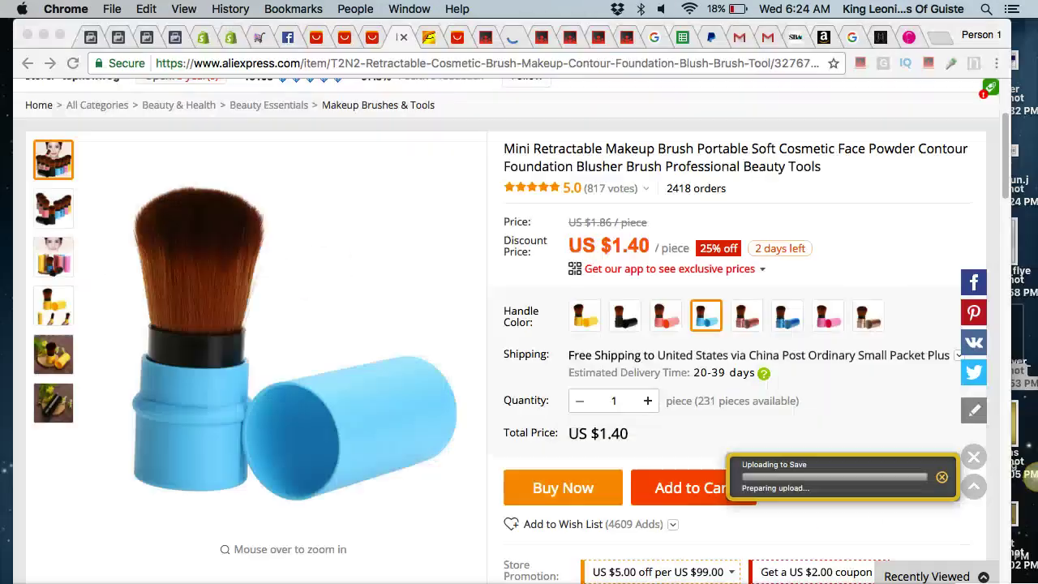
Start the Shopify product title as 'Mini portable', then trim it.
click(203, 37)
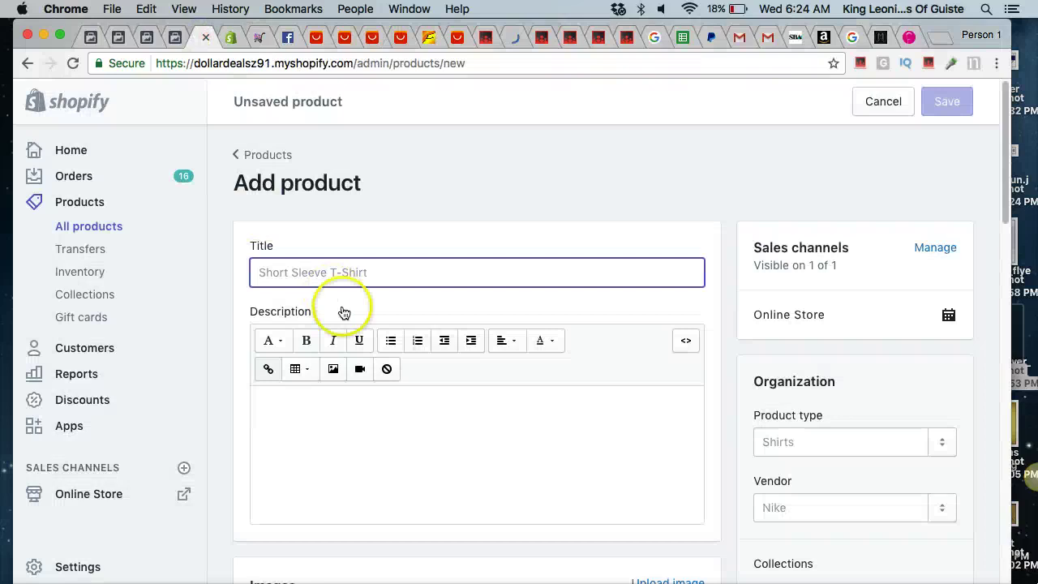
click(330, 272)
text(M)
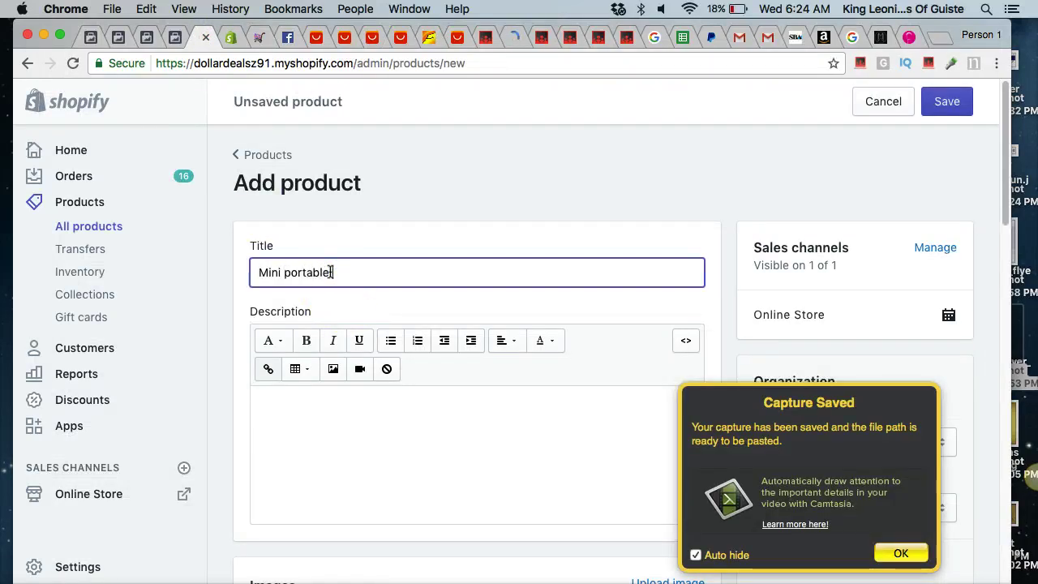
text(ini portable)
key(BackSpace)
key(BackSpace)
key(BackSpace)
key(BackSpace)
key(BackSpace)
key(BackSpace)
key(BackSpace)
key(BackSpace)
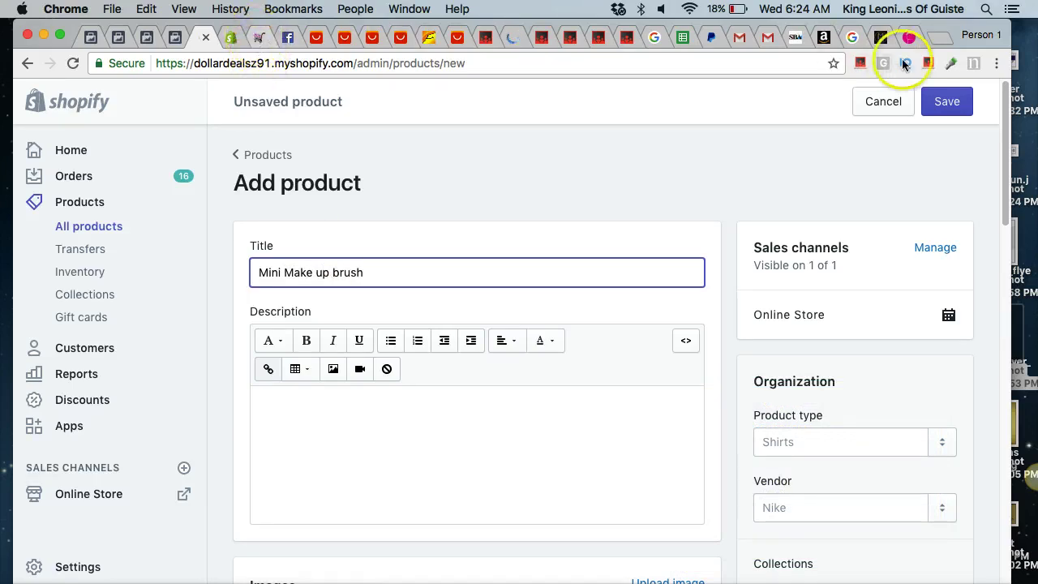
Check the other shop and AliExpress tabs for the retractable brush's full listing title.
click(909, 37)
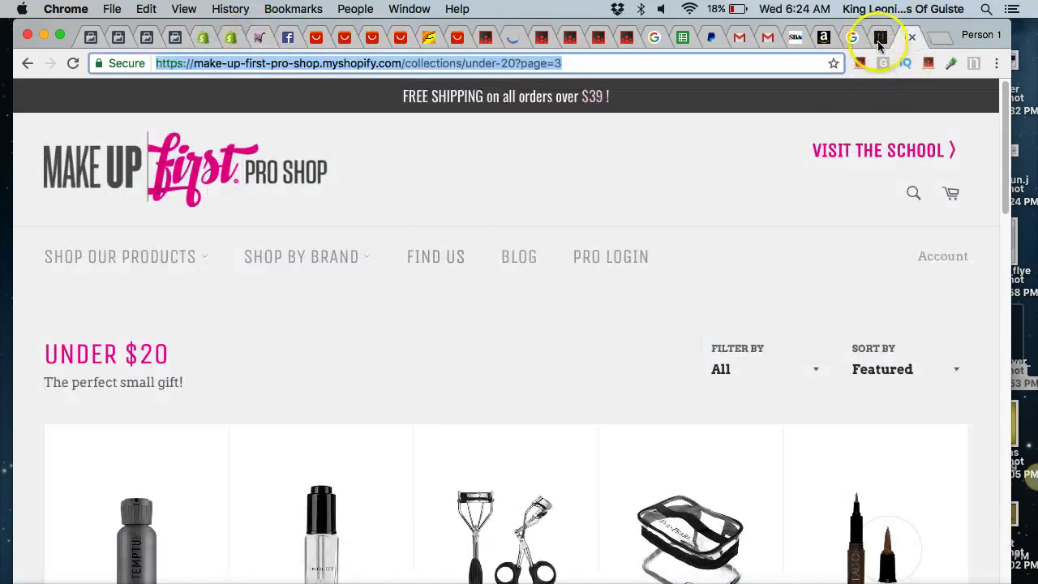
click(881, 39)
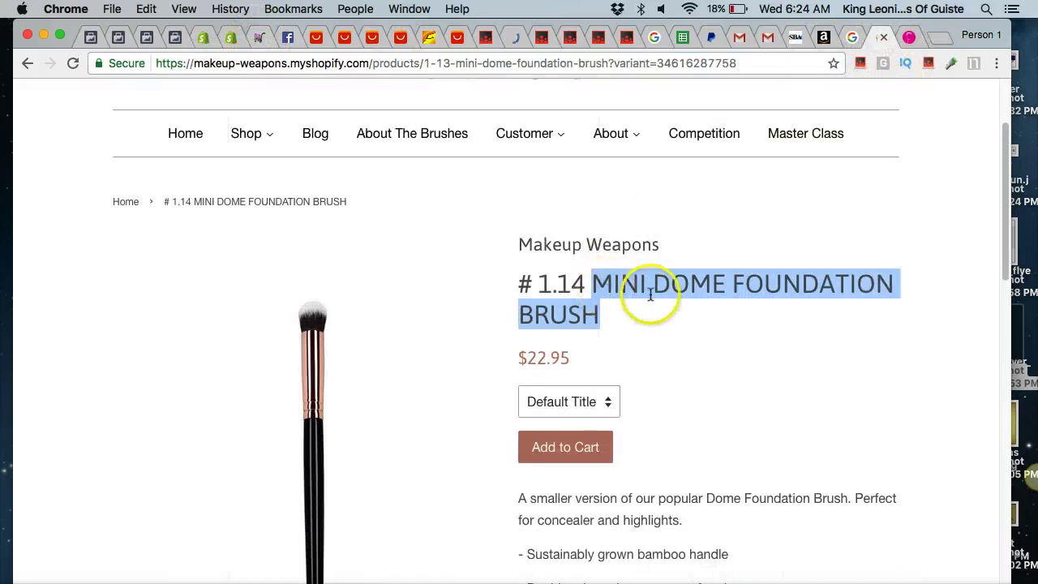
click(331, 38)
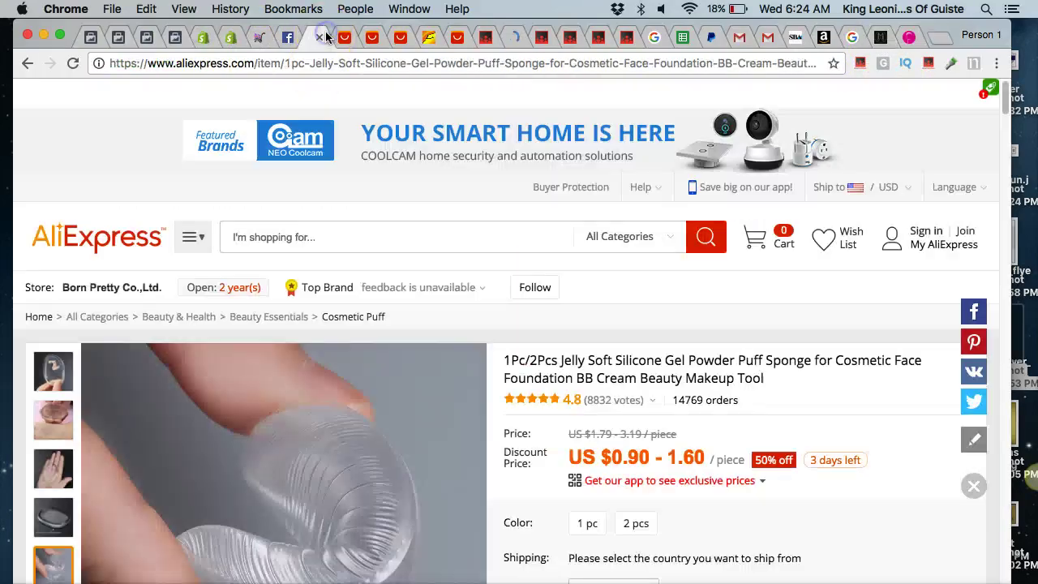
click(345, 38)
click(372, 38)
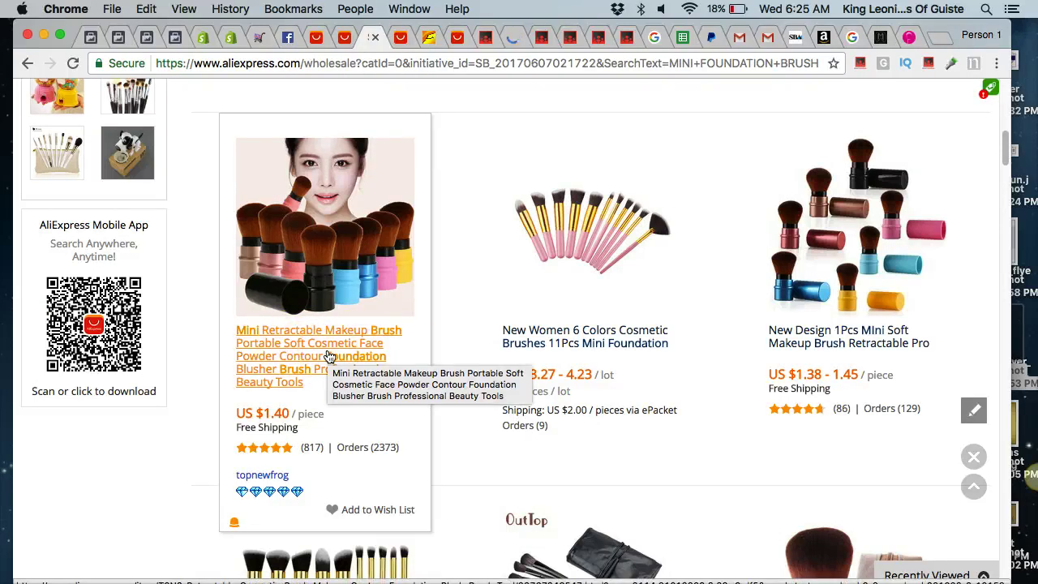
click(304, 374)
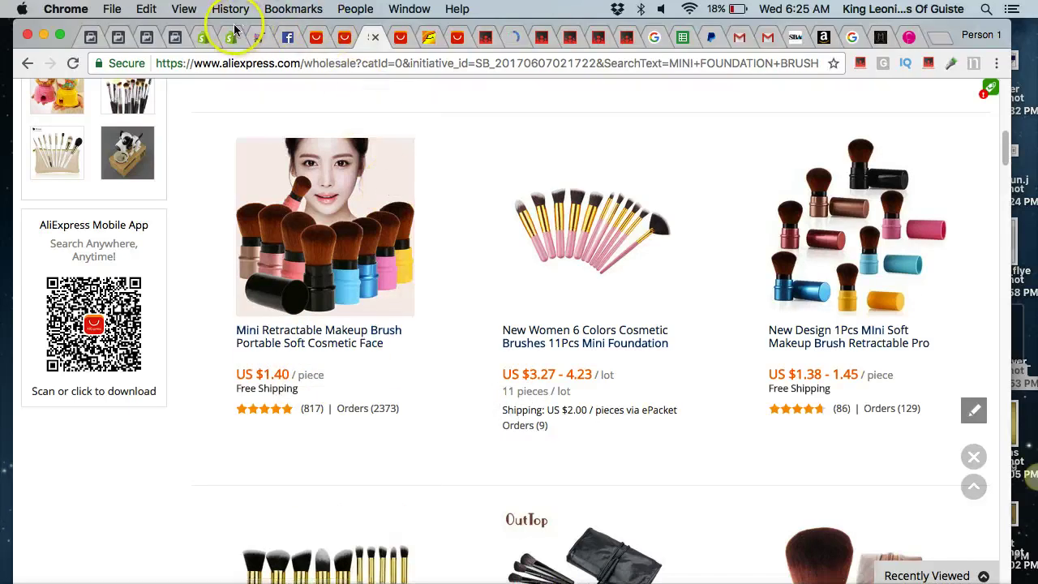
Complete the title as 'Mini Retractable Face Powder Make up Brush', fixing typos, then move to Description.
click(201, 37)
click(336, 200)
key(BackSpace)
key(BackSpace)
key(BackSpace)
key(BackSpace)
key(BackSpace)
key(BackSpace)
key(BackSpace)
key(BackSpace)
key(BackSpace)
key(BackSpace)
key(BackSpace)
key(BackSpace)
text(re)
key(BackSpace)
key(BackSpace)
text(Retractab)
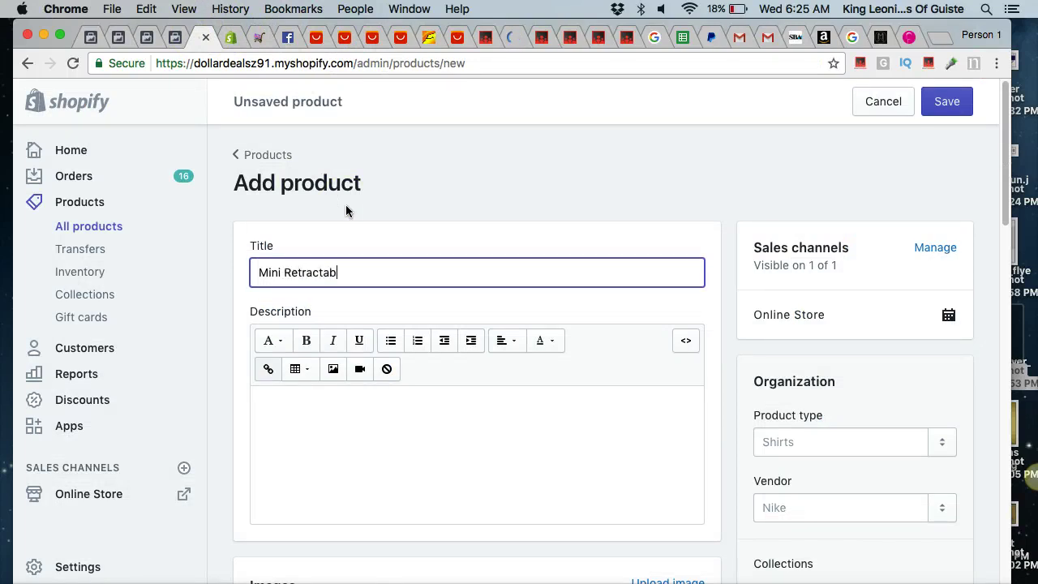
text(le Face Powder Make up)
key(alt+shift+Left)
key(BackSpace)
text(up Bur)
key(BackSpace)
key(BackSpace)
text(rush)
click(421, 389)
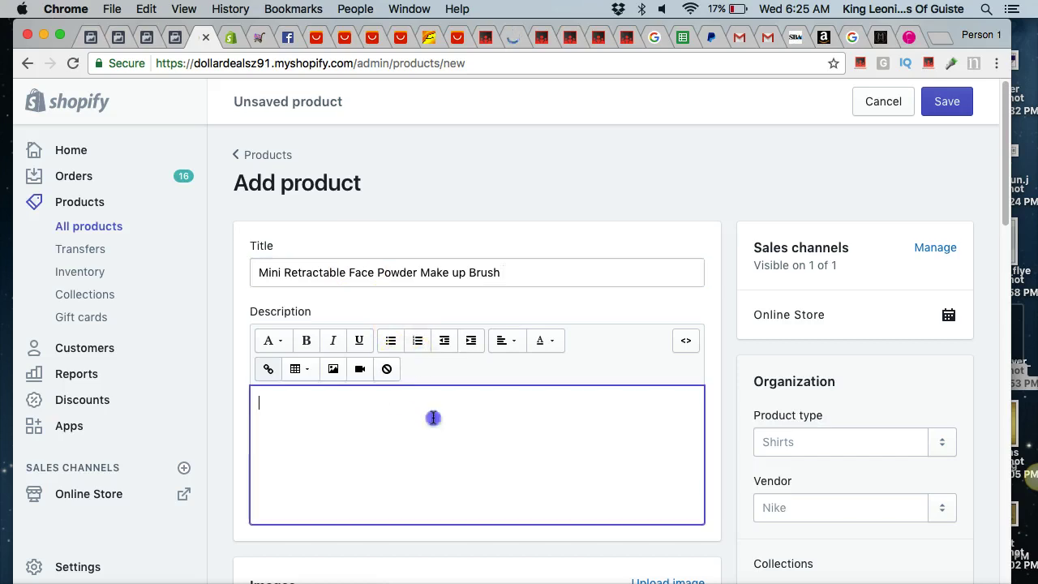
scroll(431, 417, down, 5)
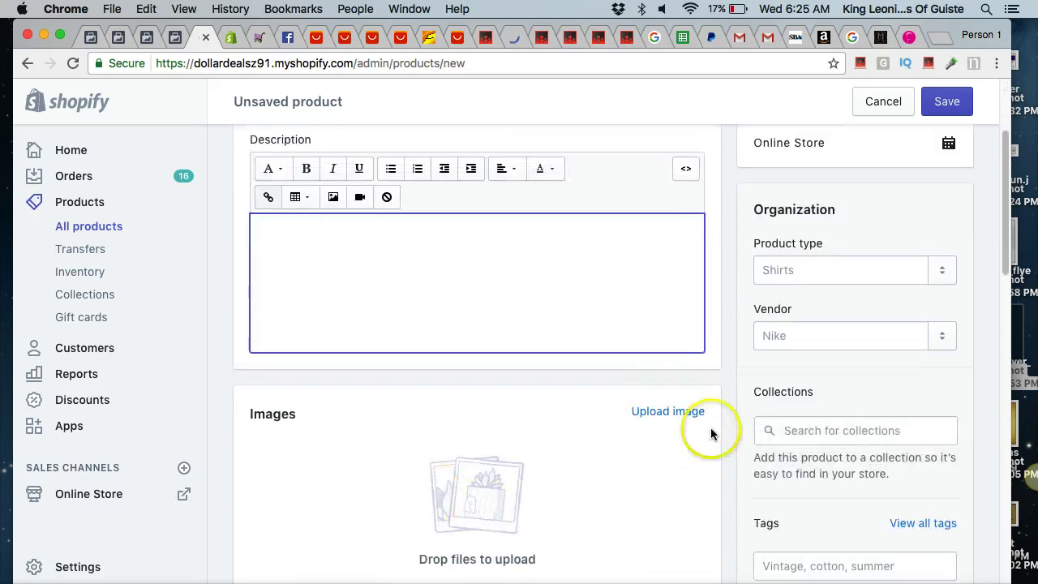
Upload all the brush PNGs from the Make up face powder folder to the product.
click(689, 414)
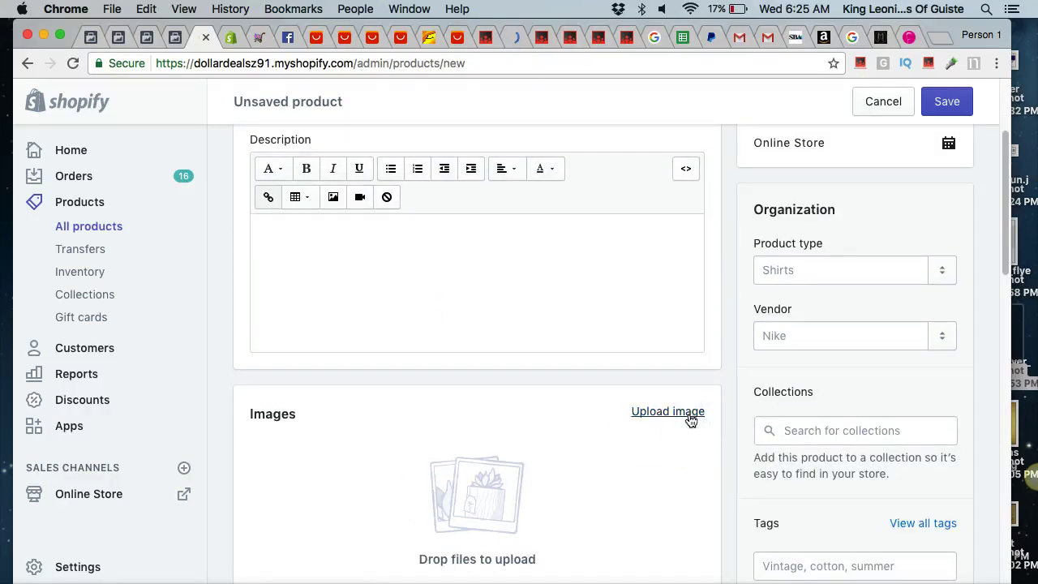
click(646, 436)
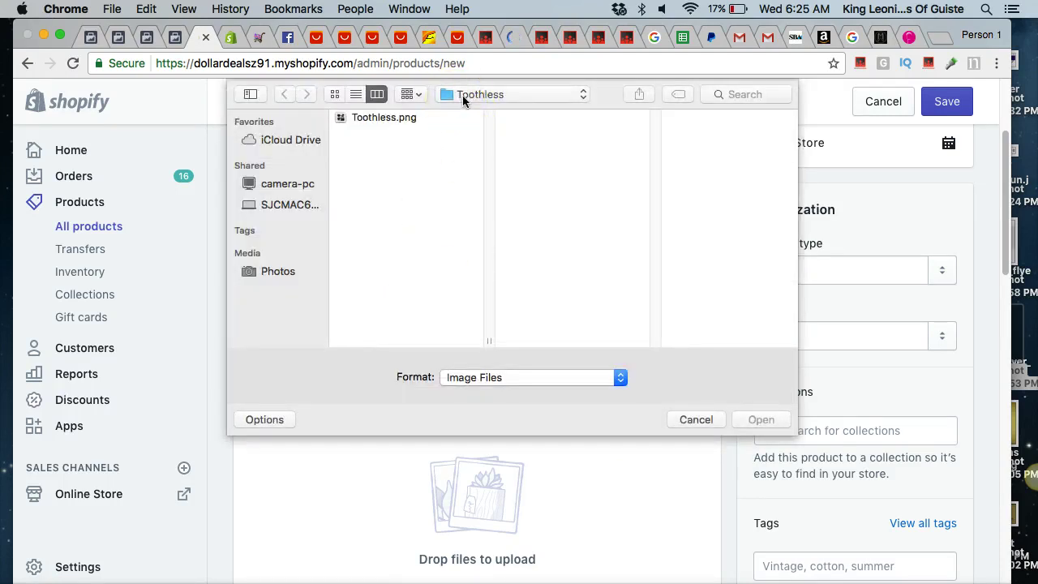
click(464, 95)
click(483, 111)
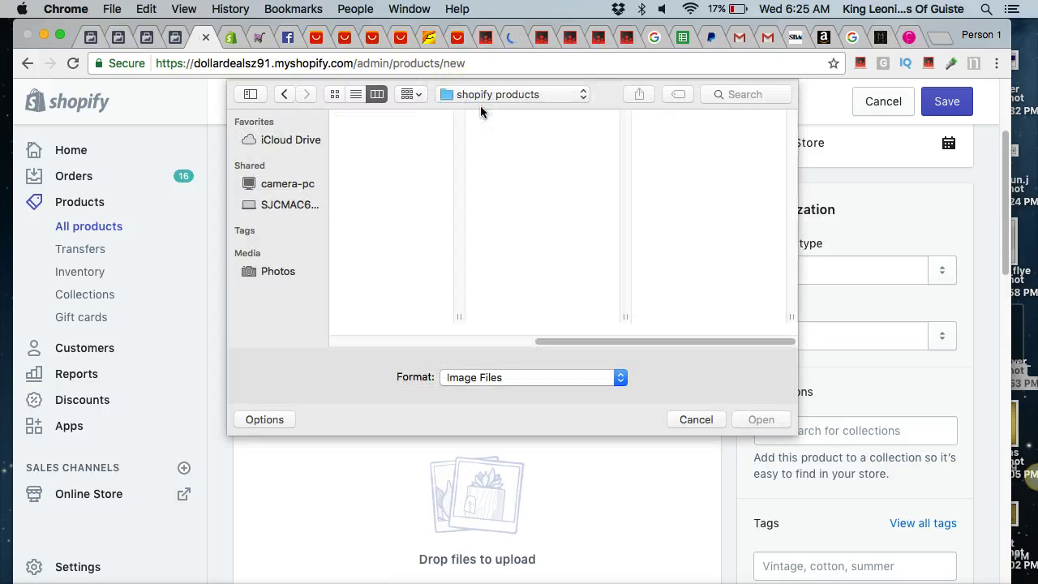
scroll(685, 242, down, 5)
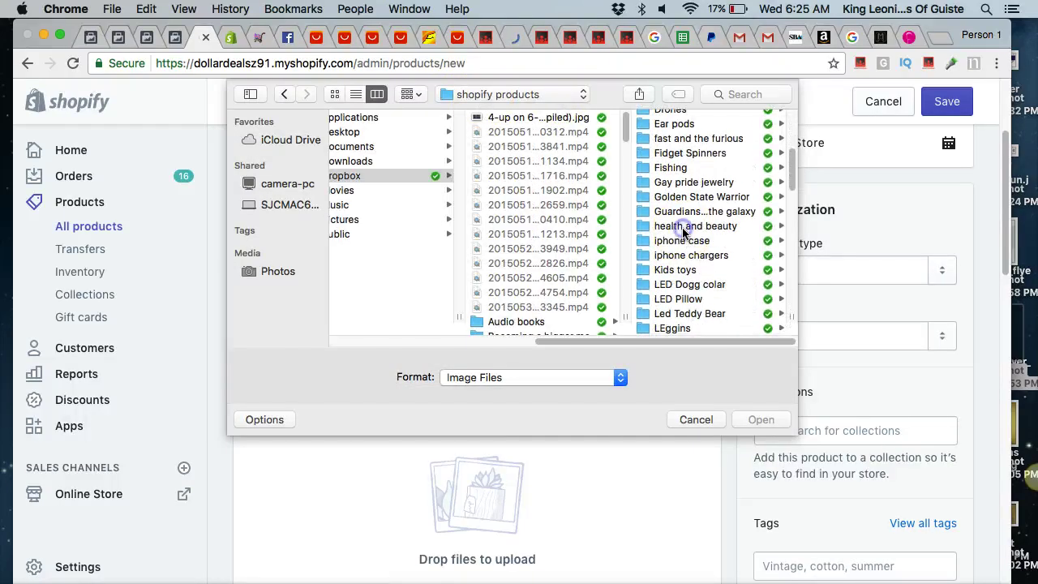
click(683, 229)
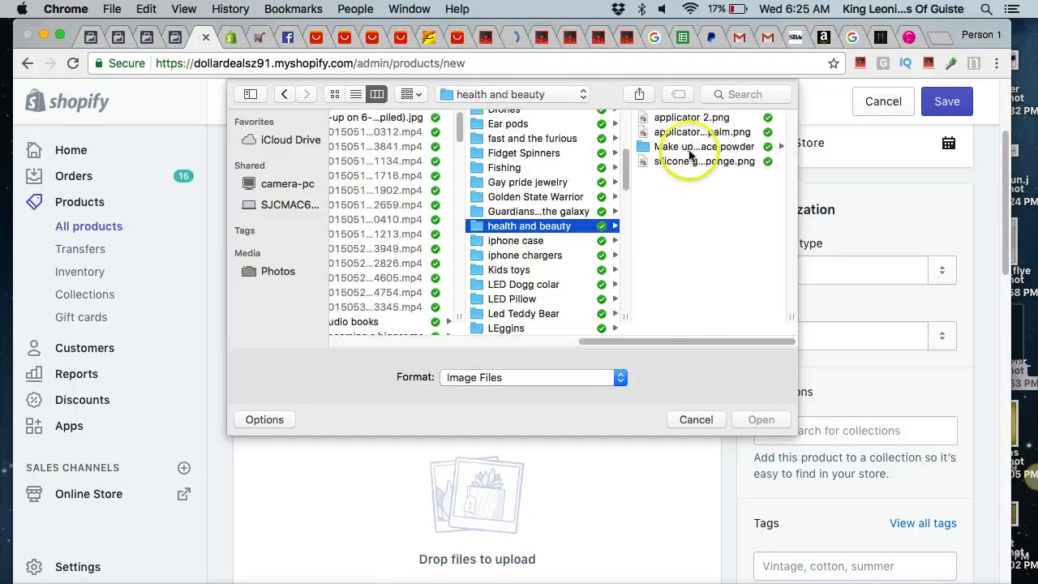
click(689, 147)
click(696, 133)
key(cmd+a)
key(Return)
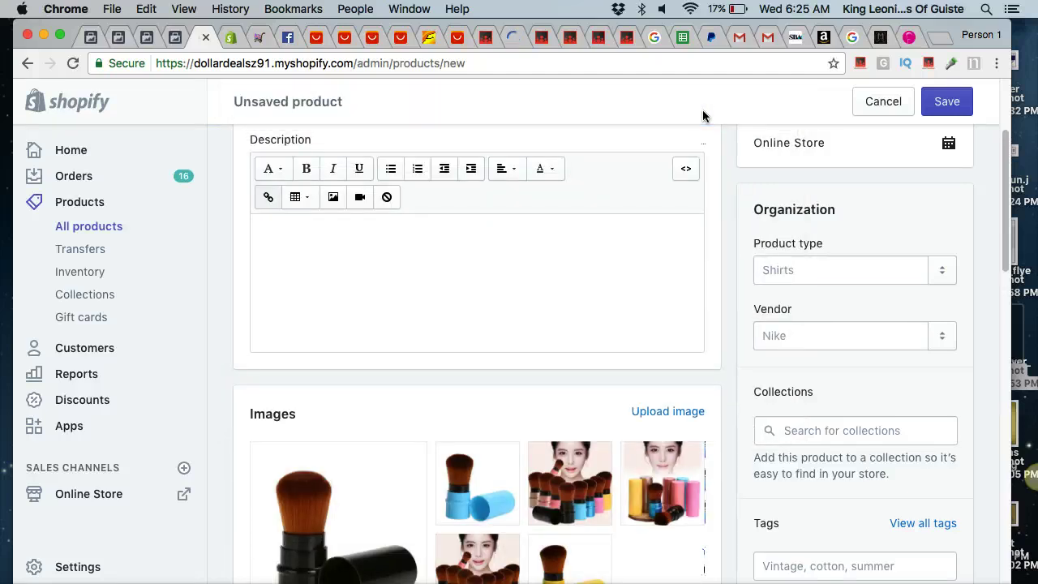
Make the woman-with-brushes photo the main image and delete the dark thumbnail.
scroll(414, 550, up, 2)
scroll(428, 556, down, 3)
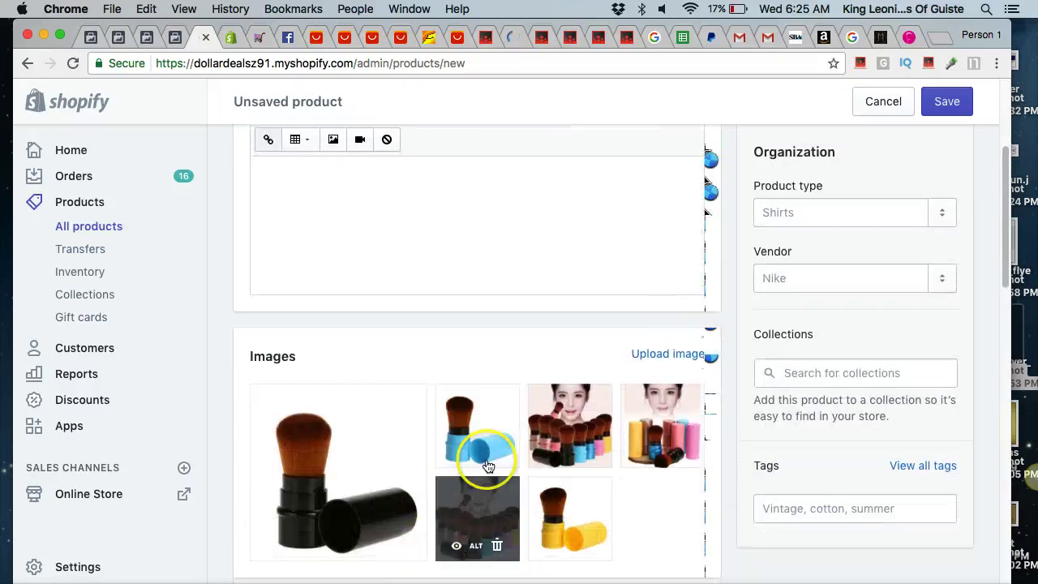
mouse_move(475, 498)
mouse_down()
mouse_move(324, 502)
mouse_move(382, 498)
mouse_up()
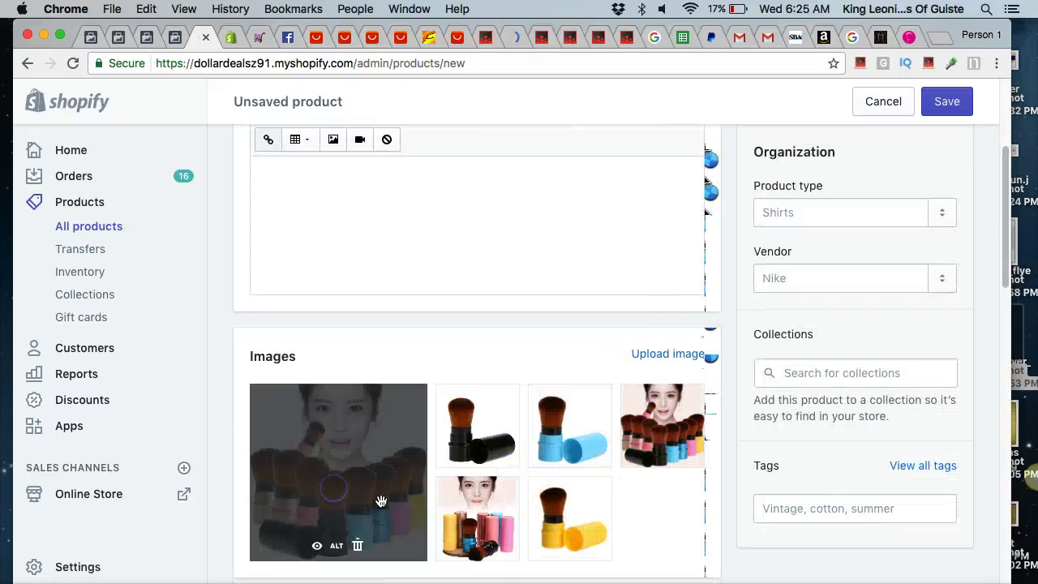
click(680, 453)
scroll(658, 452, down, 6)
scroll(660, 452, up, 1)
scroll(660, 452, up, 1)
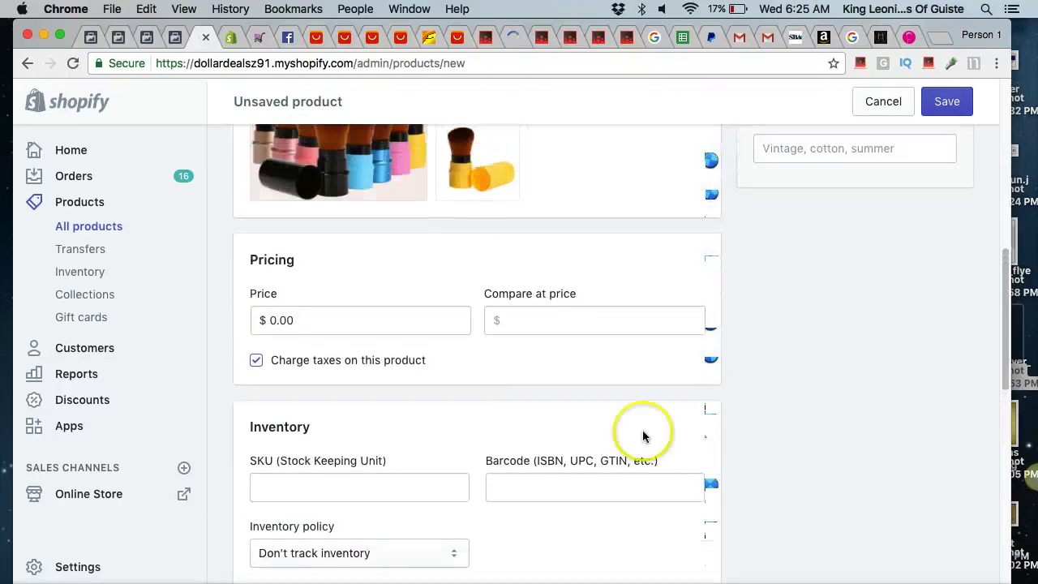
Check the AliExpress listing, then enter 24.95 as the product's compare-at price.
click(315, 39)
click(373, 37)
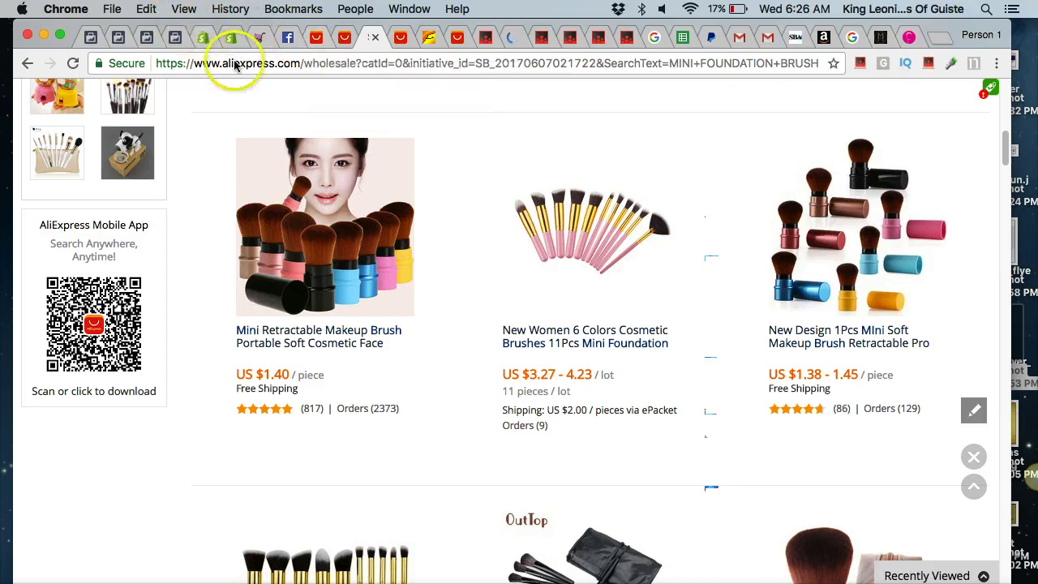
mouse_move(271, 222)
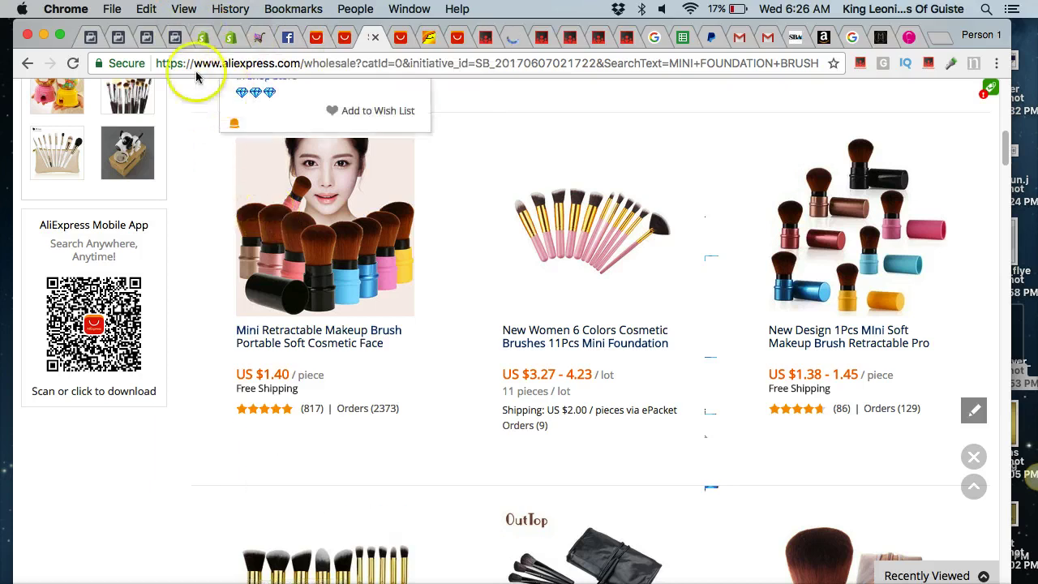
click(204, 37)
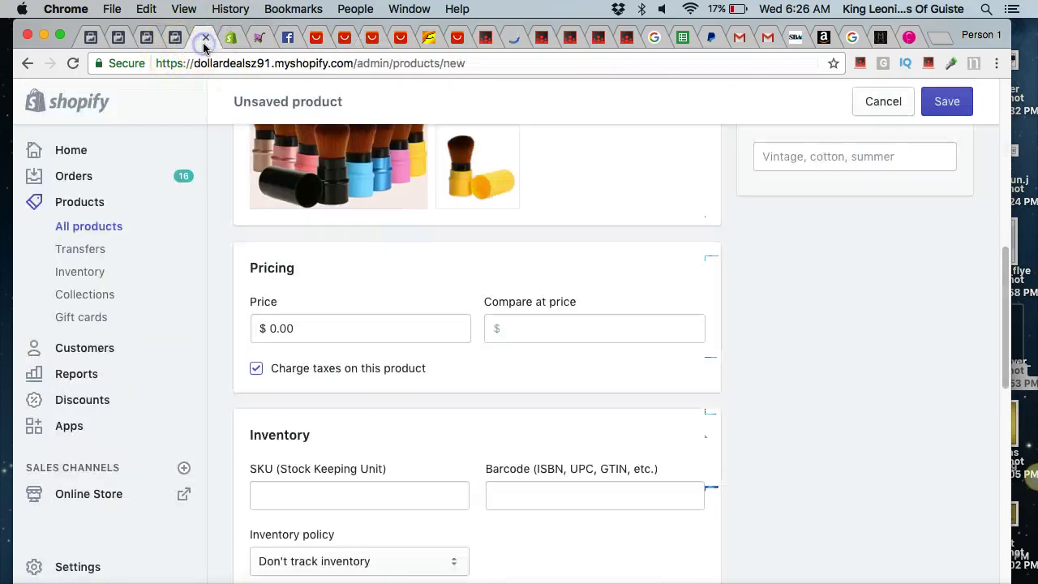
click(532, 329)
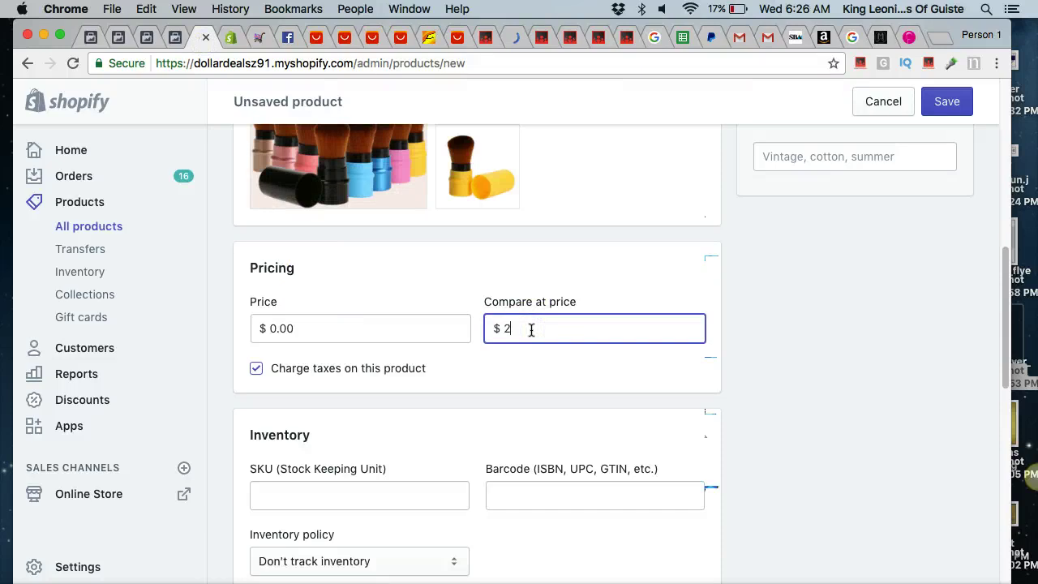
text(24.95)
scroll(607, 436, down, 5)
scroll(608, 419, up, 5)
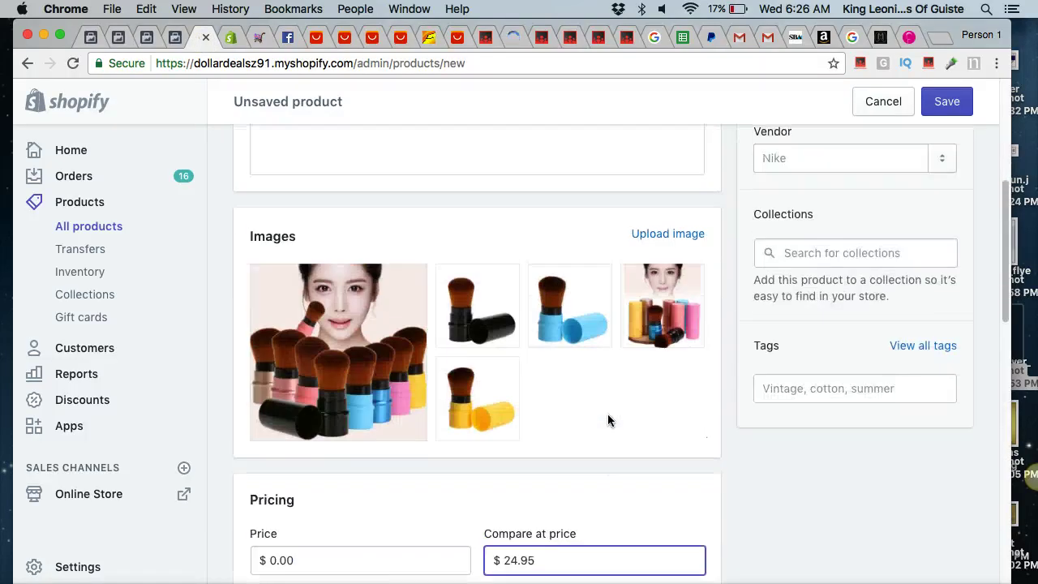
scroll(608, 421, down, 8)
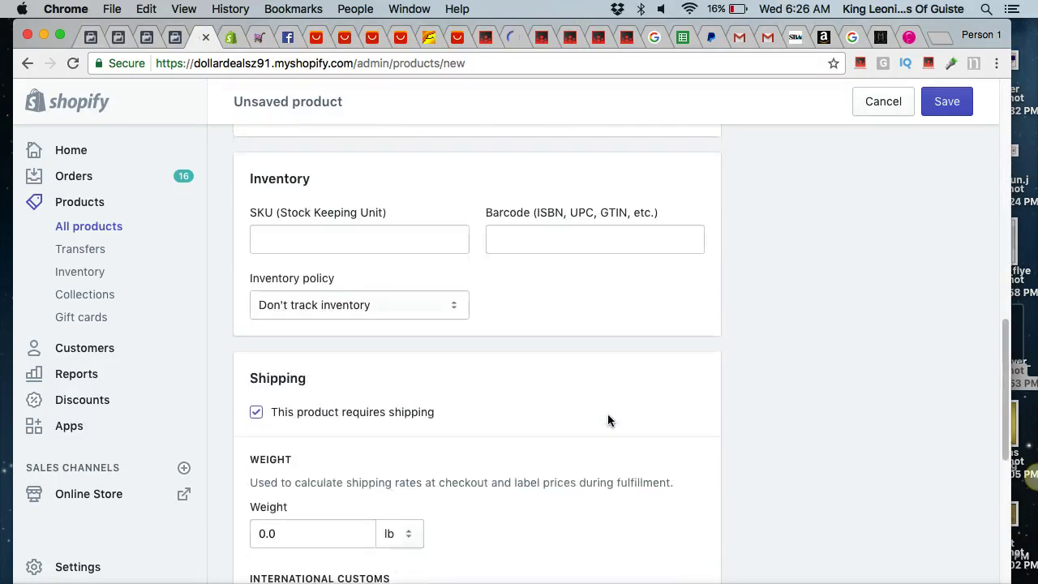
scroll(607, 420, down, 3)
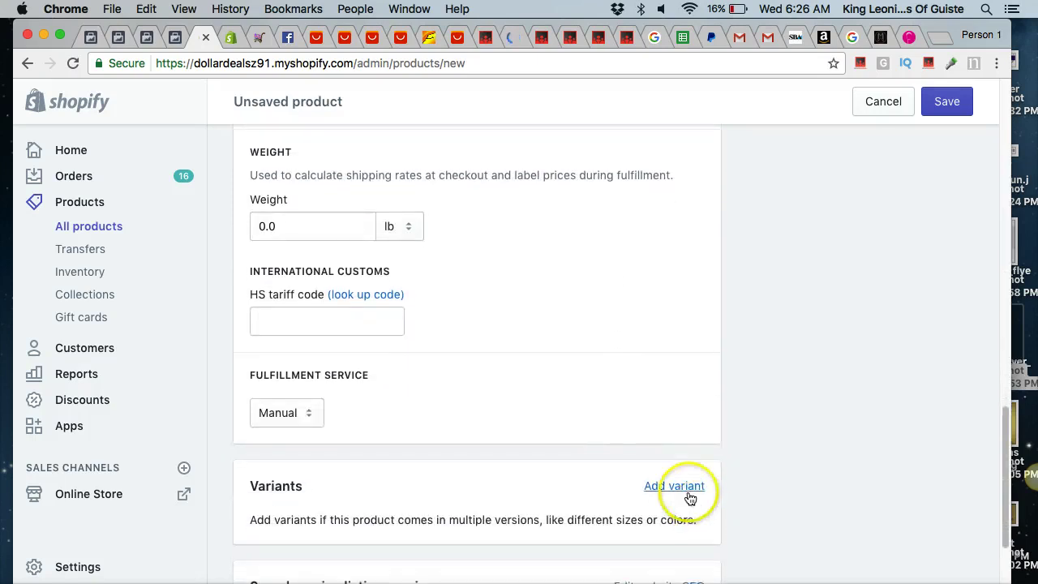
Add a variant option with the values Blue, Black and Yellow.
click(686, 487)
scroll(686, 491, down, 3)
click(441, 408)
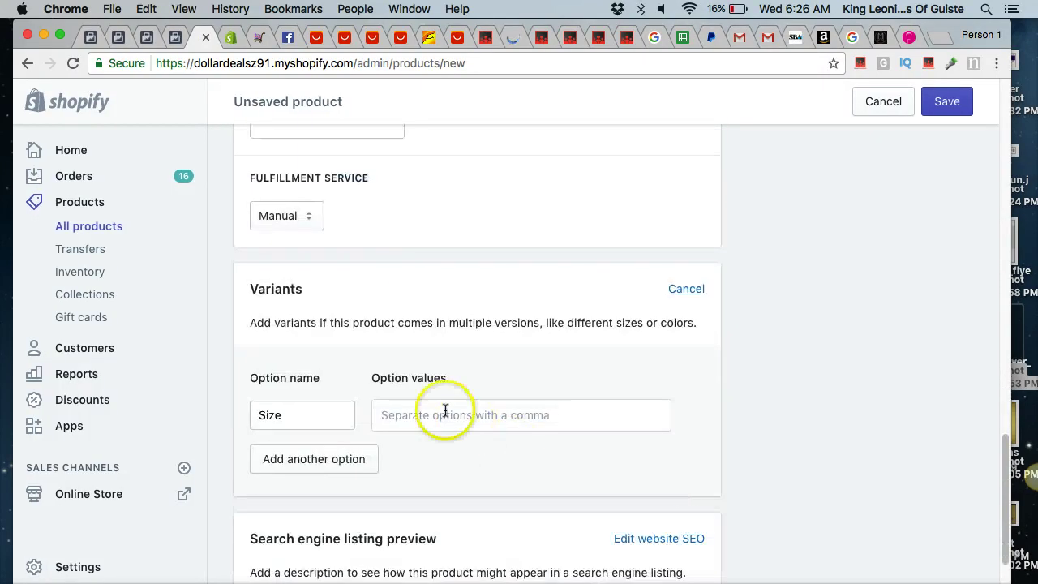
text(bl)
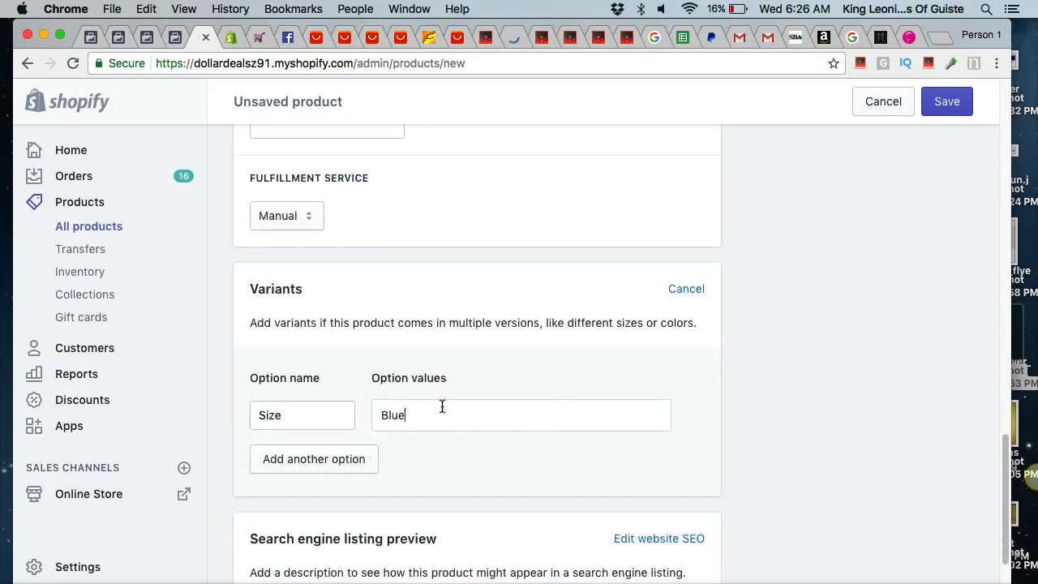
text(ue)
key(Return)
text(Black)
key(Return)
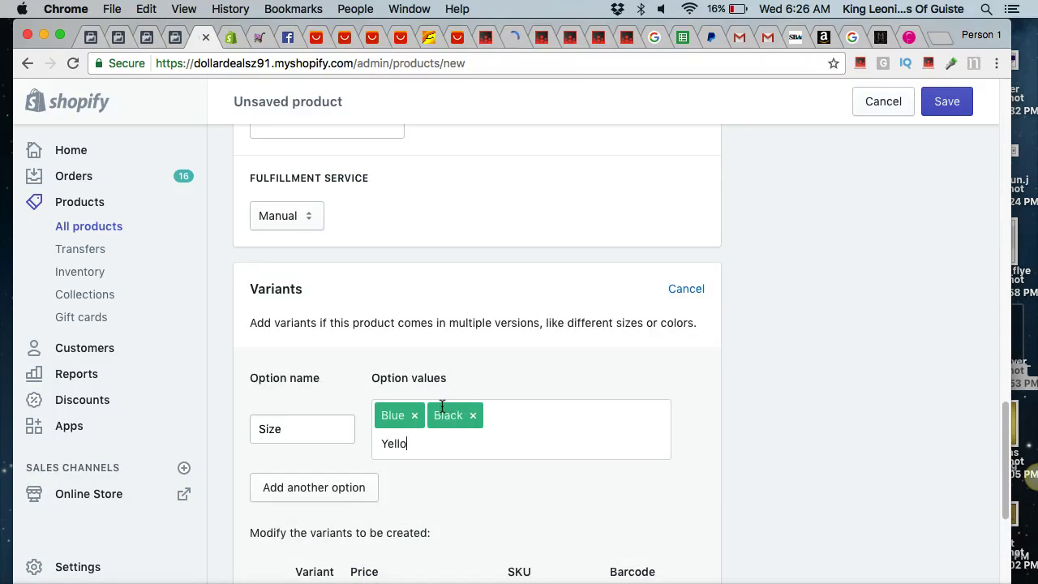
text(Yellow)
Rename the variant option from Size to Color.
click(326, 431)
text(Color)
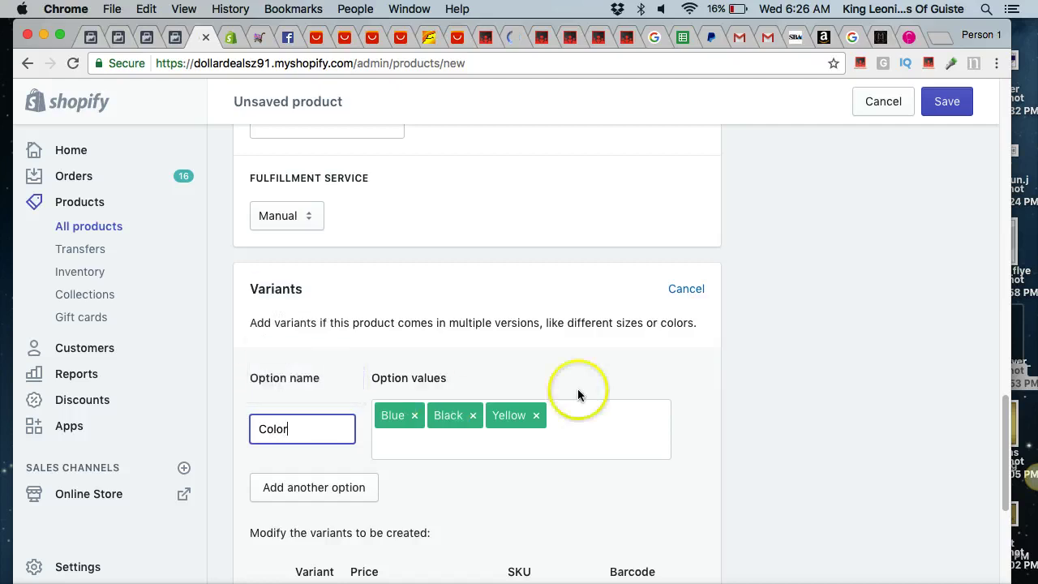
scroll(633, 381, down, 5)
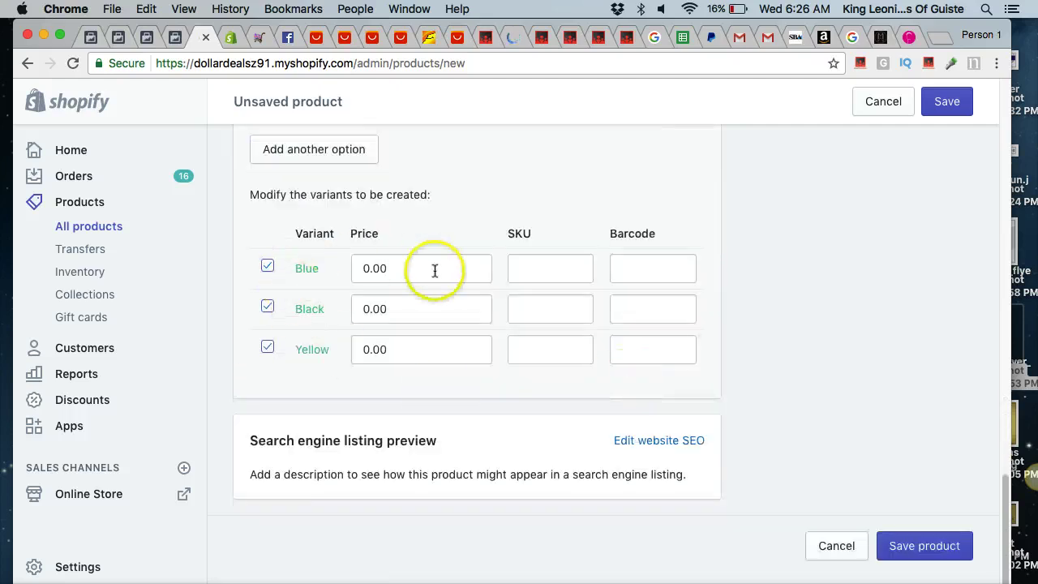
scroll(513, 216, down, 1)
scroll(509, 216, up, 10)
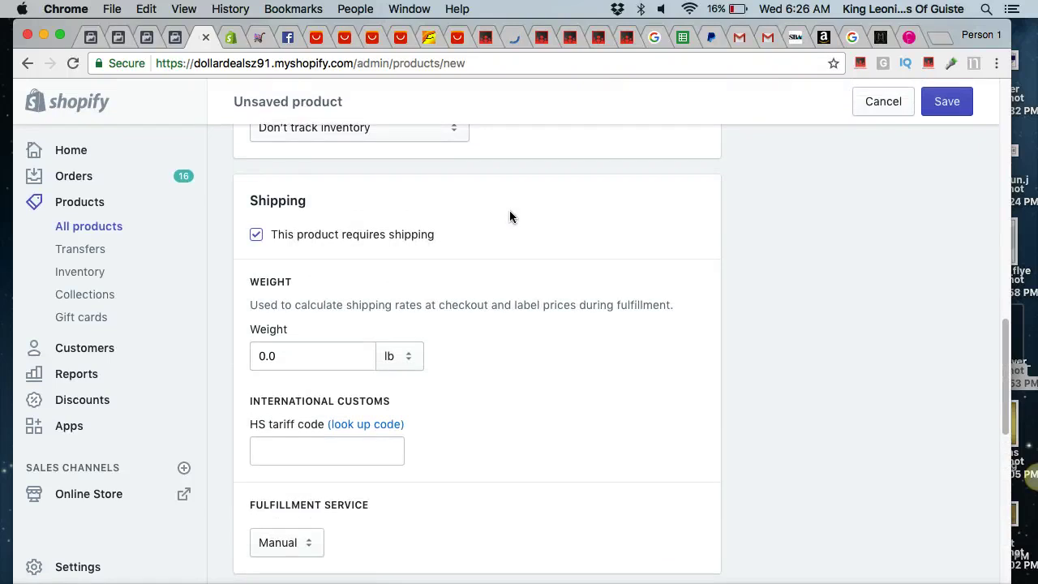
scroll(509, 216, down, 3)
scroll(509, 215, up, 10)
scroll(510, 216, up, 3)
Finish the three-paragraph free-offer description, ending with 'then its yours in a few days!'.
click(510, 211)
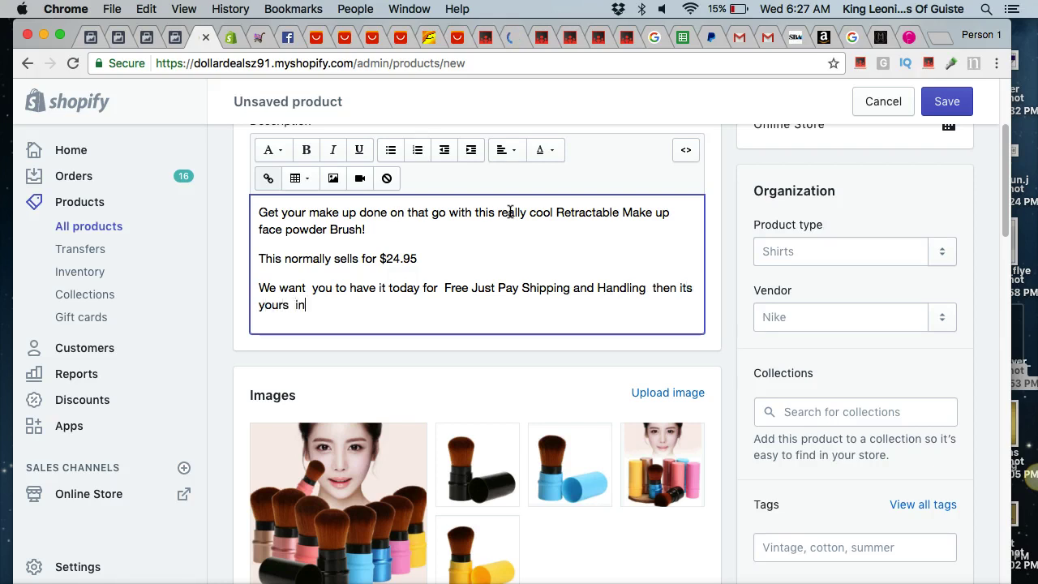
text(s!)
key(Return)
key(Return)
key(Return)
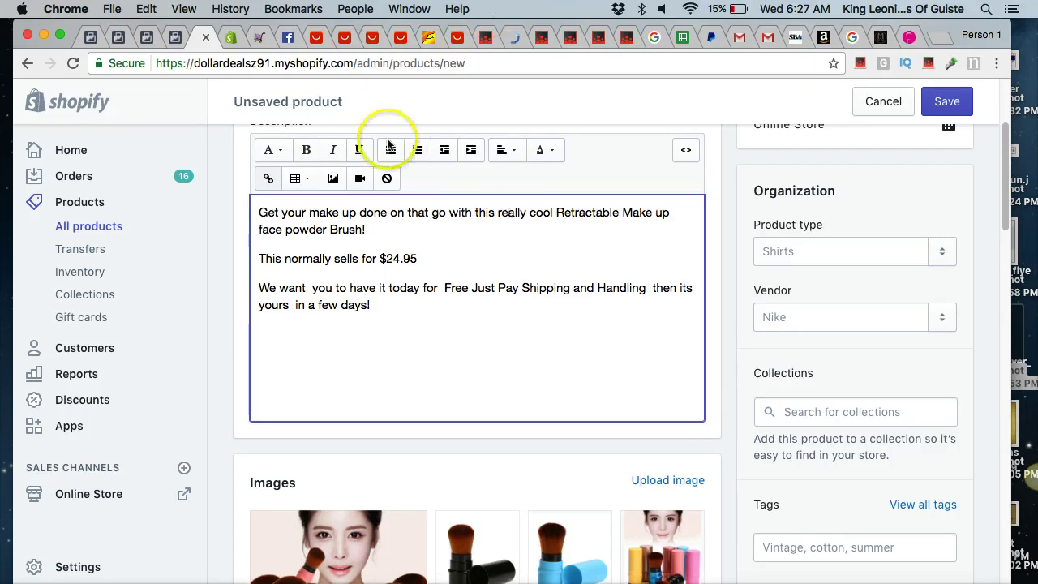
Insert the guaranteed safe checkout badge image into the description.
click(333, 180)
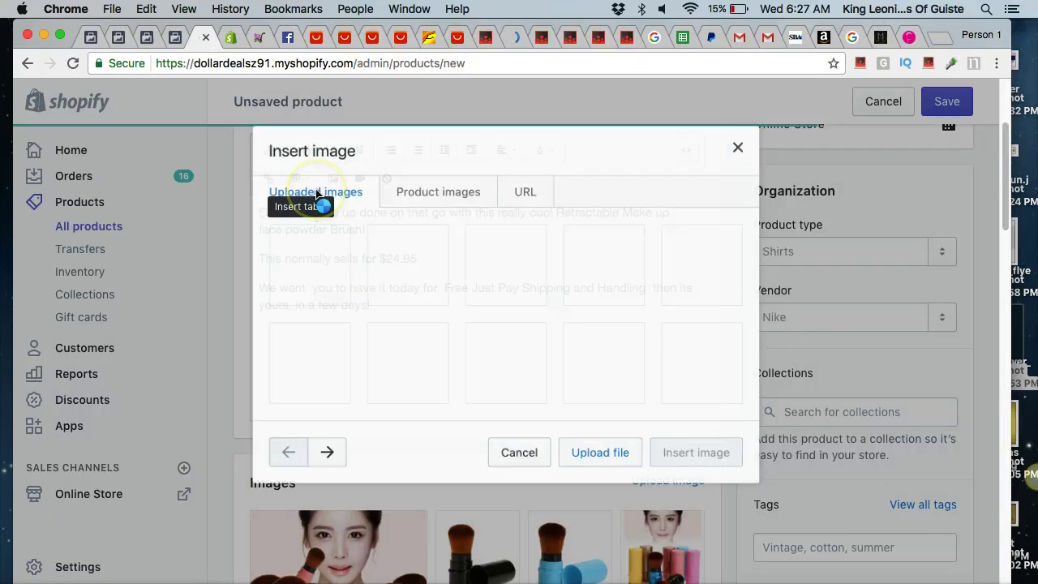
click(329, 276)
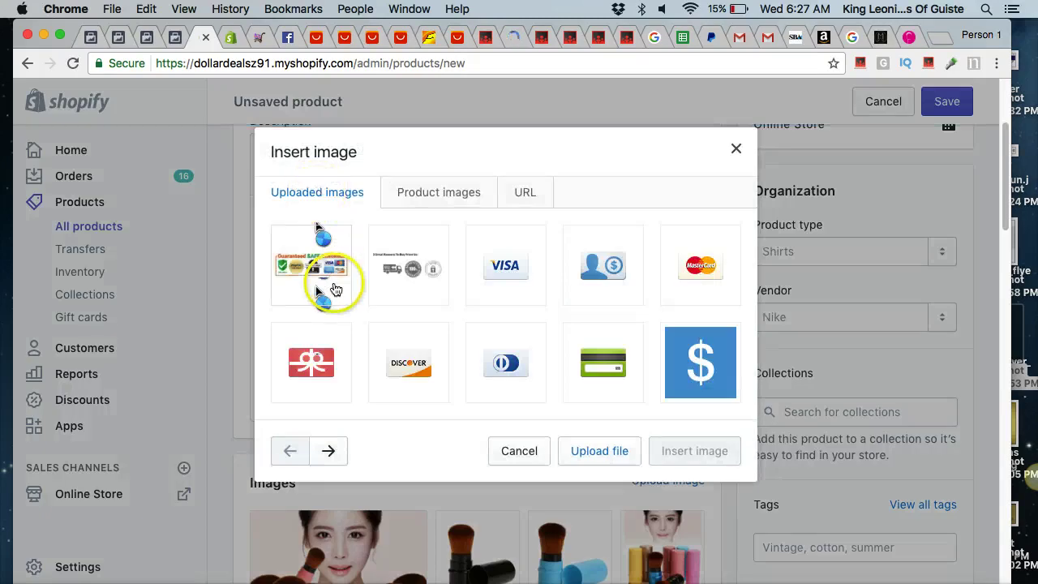
click(665, 564)
click(595, 354)
Centre-align all of the description text.
click(375, 310)
key(ctrl+a)
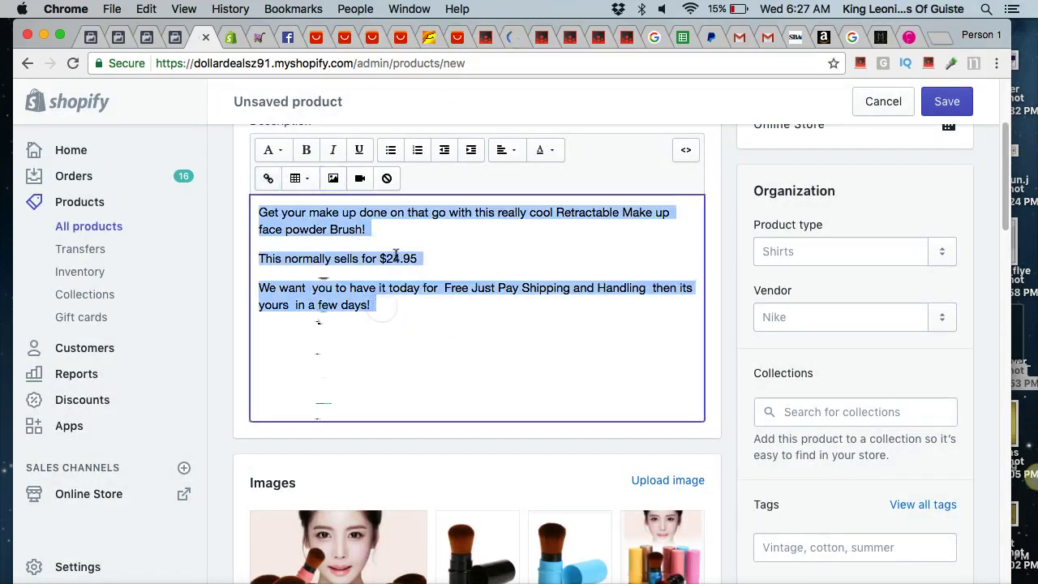
click(499, 152)
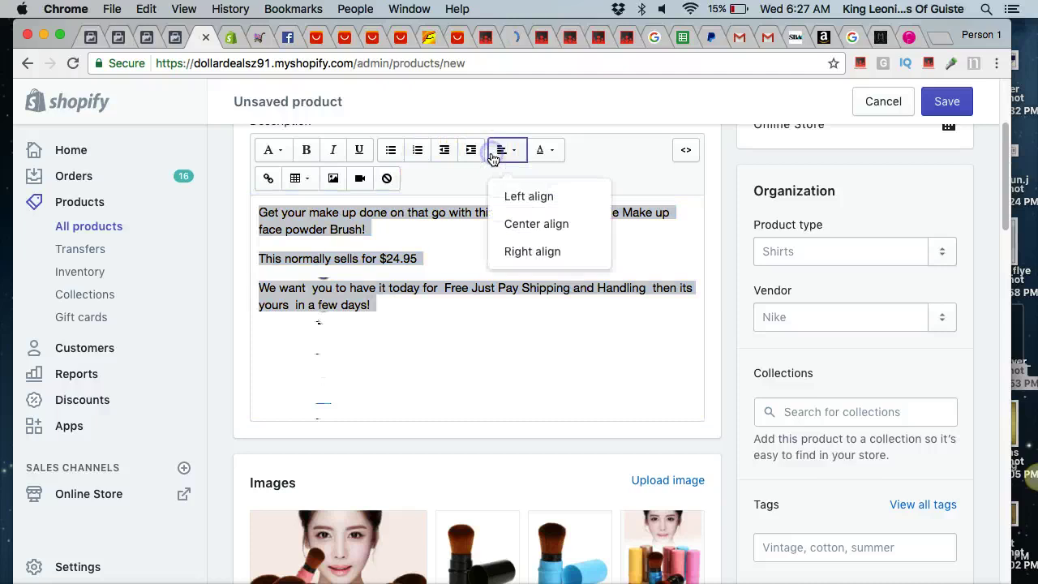
click(510, 244)
click(504, 151)
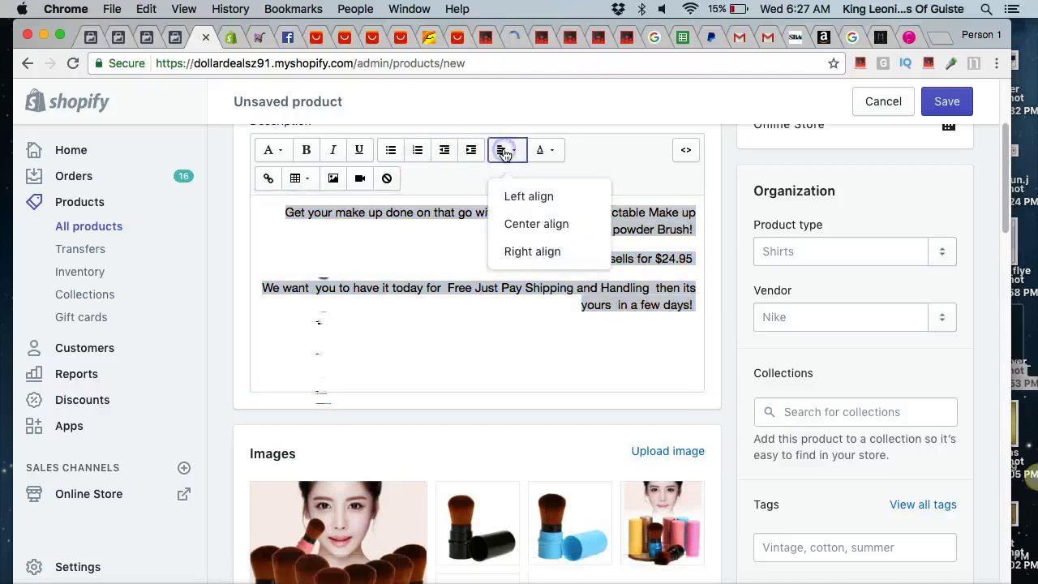
click(504, 221)
click(456, 249)
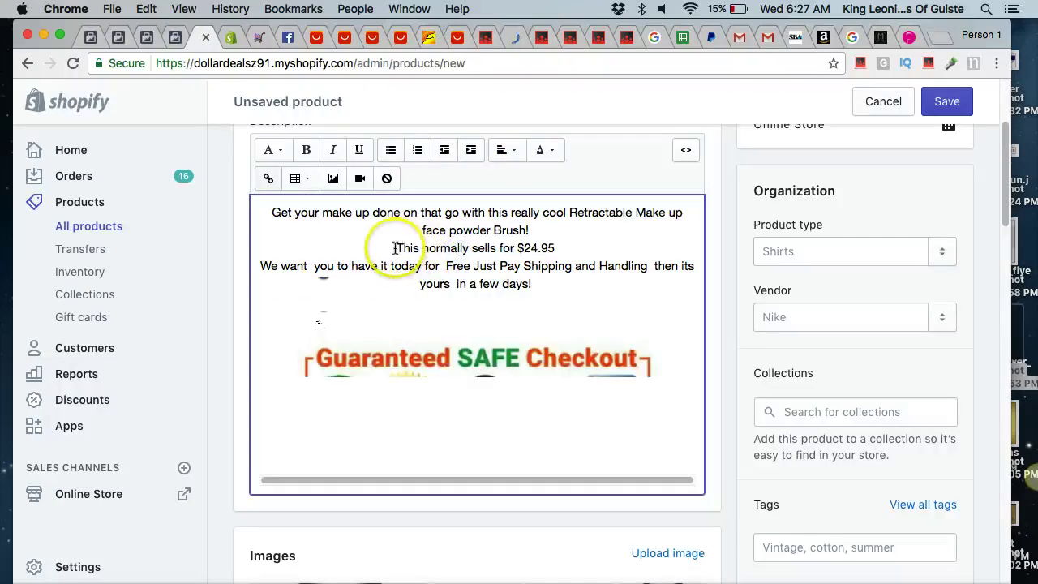
Put 'Free Just Pay Shipping and Handling' and the closing sentence on separate lines.
click(444, 267)
key(Return)
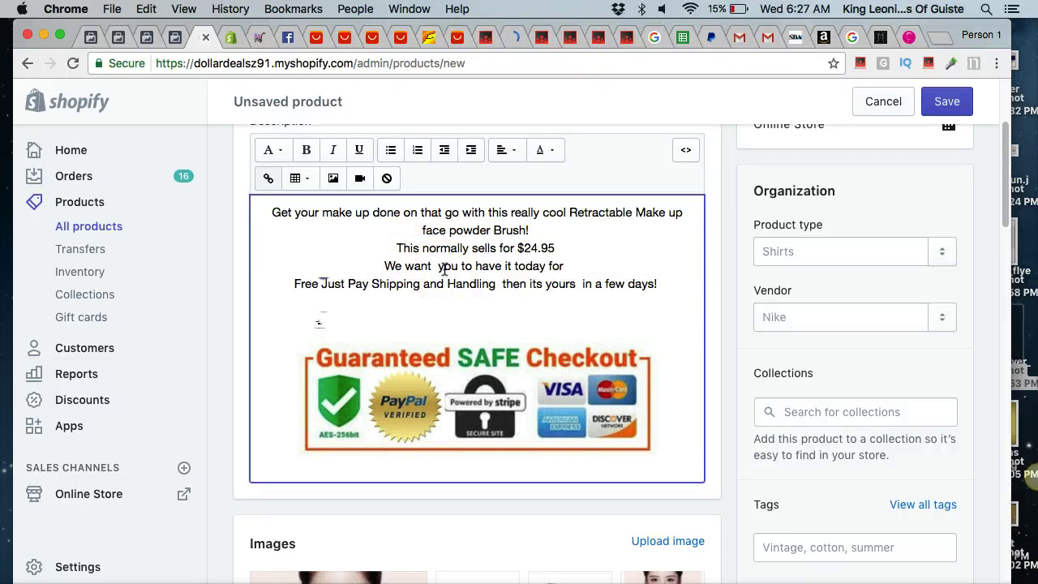
click(501, 283)
key(Return)
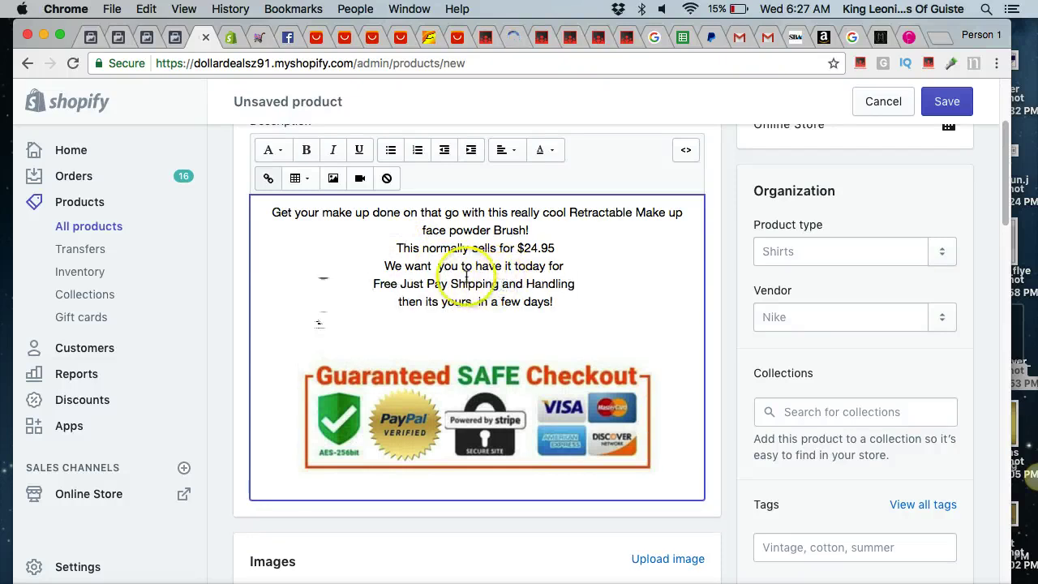
Format the 'Free Just Pay Shipping and Handling' line as Heading 2 with a yellow background.
drag(373, 284, 572, 283)
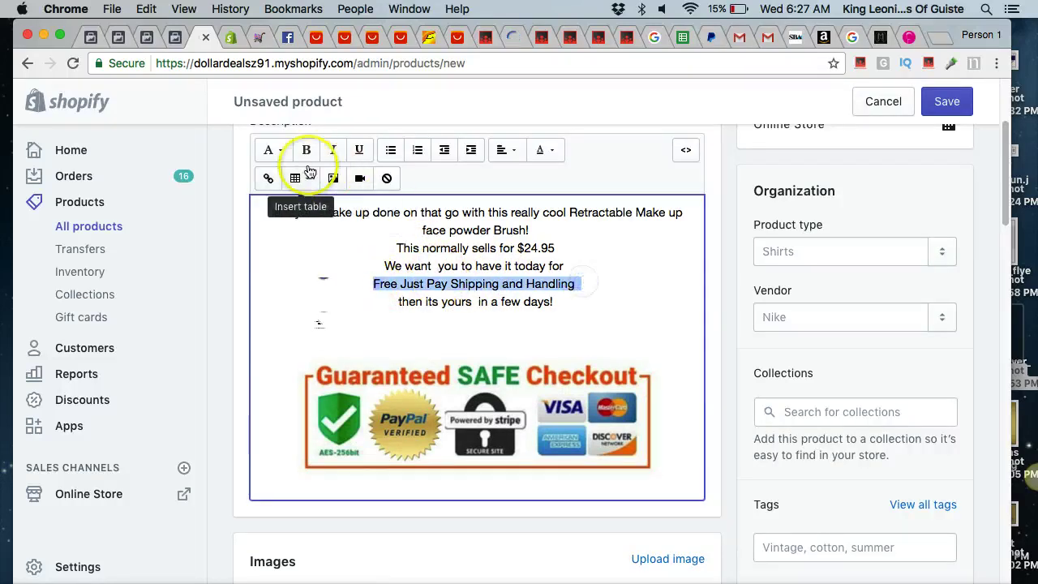
click(273, 150)
click(278, 258)
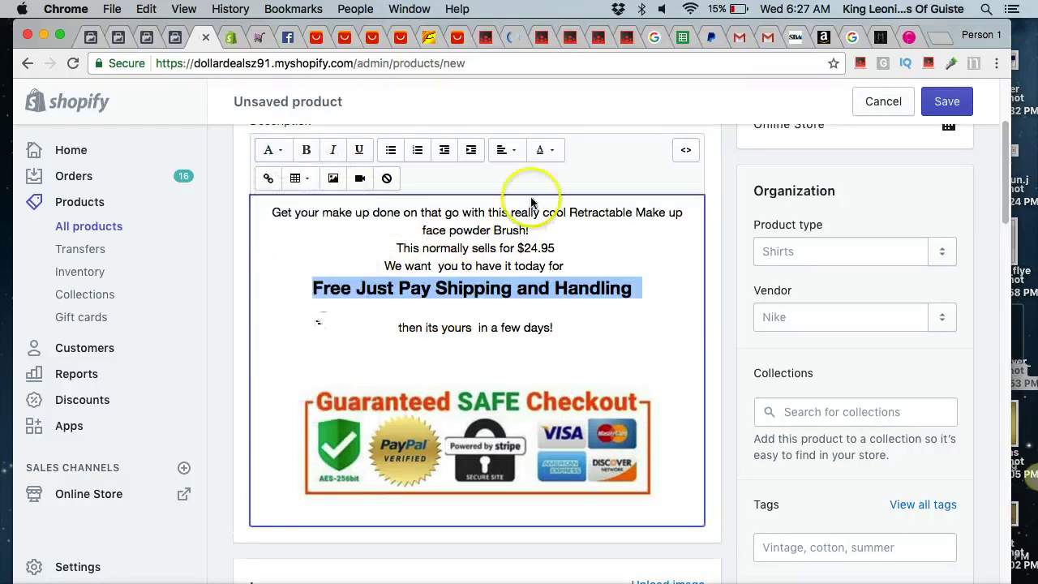
click(545, 150)
click(580, 372)
click(568, 255)
click(395, 327)
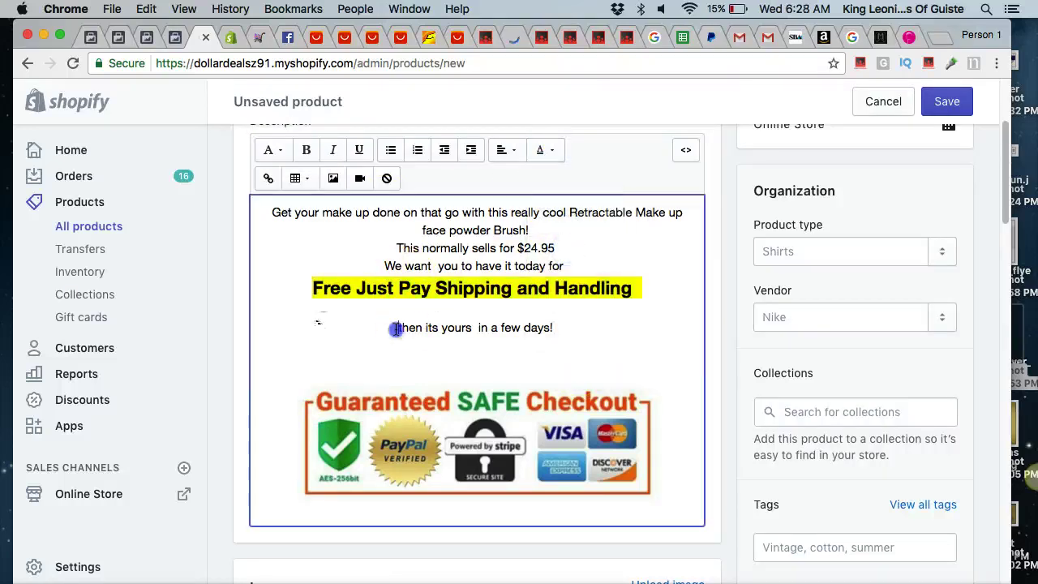
click(493, 360)
scroll(493, 360, up, 2)
scroll(494, 364, down, 6)
Copy the AliExpress Item Description and paste it into the description above the checkout badge.
click(656, 326)
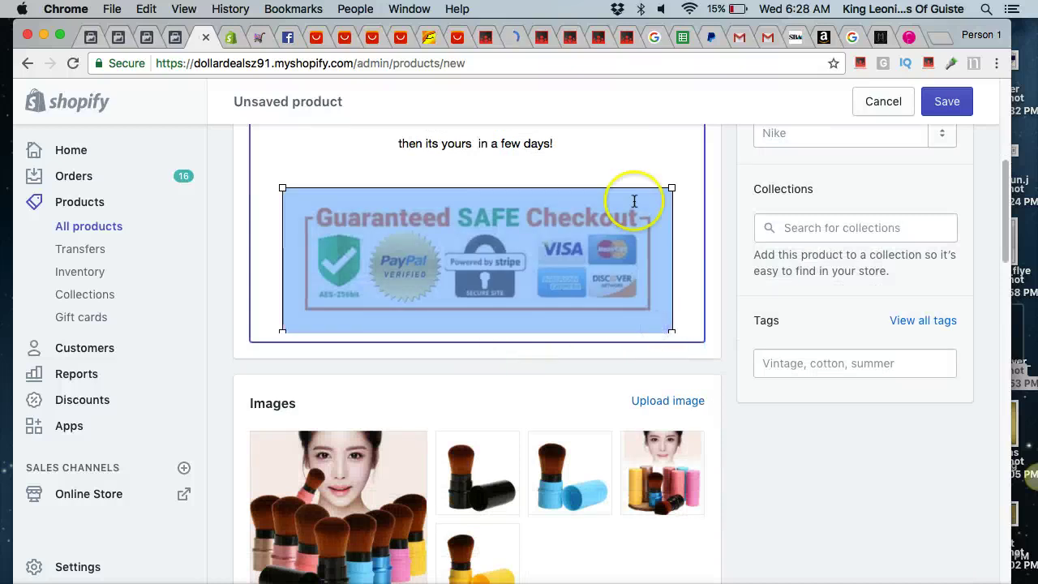
click(577, 177)
scroll(575, 190, down, 3)
scroll(575, 190, up, 5)
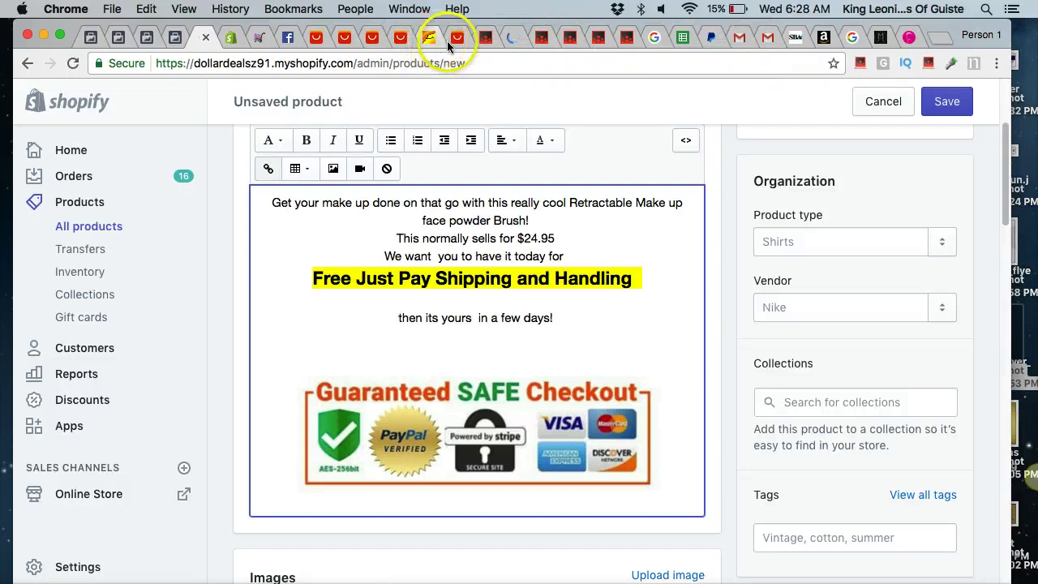
click(402, 40)
scroll(534, 351, down, 20)
scroll(534, 345, down, 4)
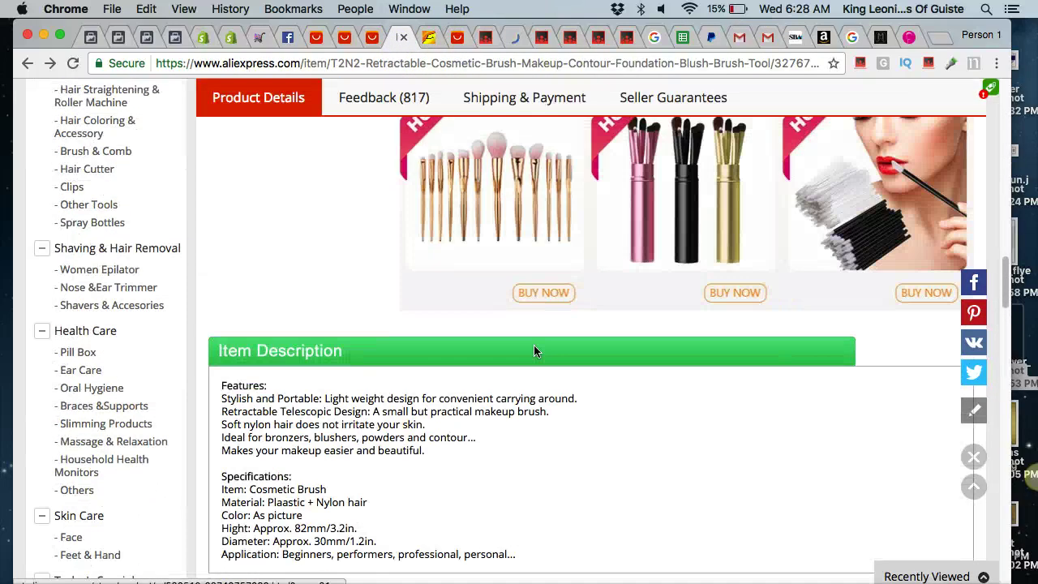
drag(222, 284, 536, 447)
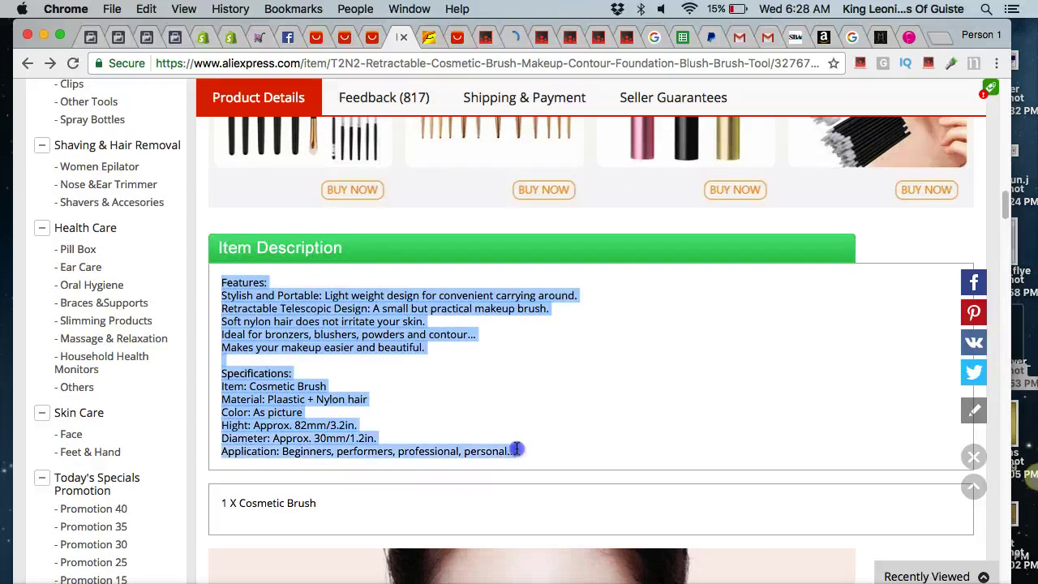
click(203, 37)
click(435, 348)
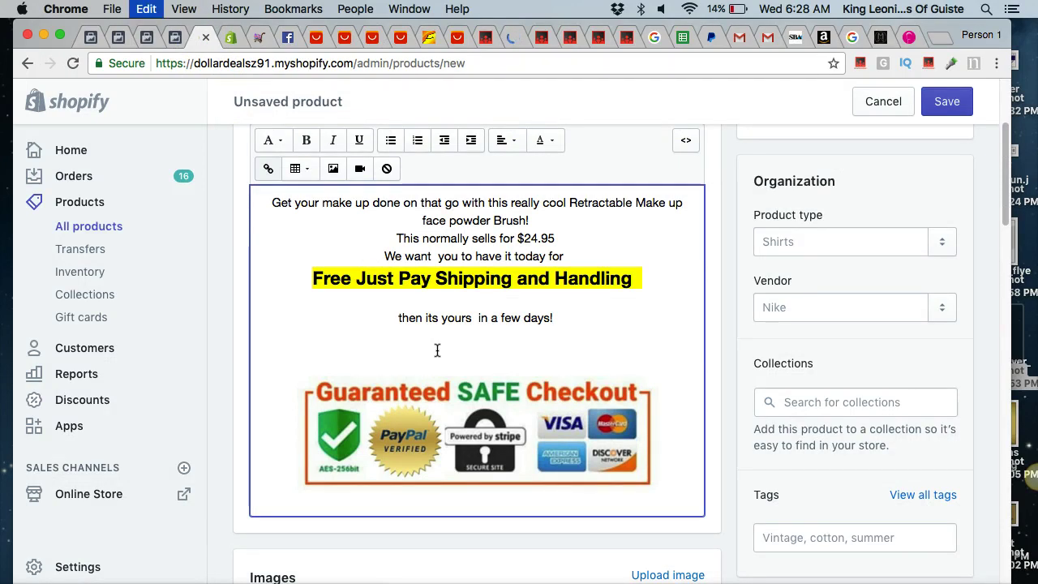
key(super+v)
scroll(483, 334, down, 2)
scroll(483, 334, up, 5)
scroll(483, 335, up, 3)
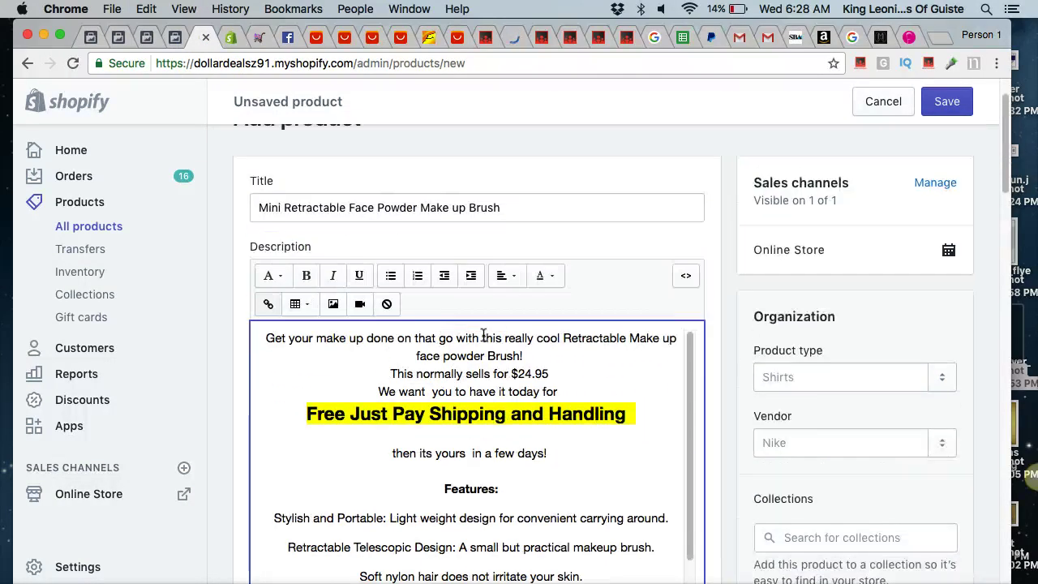
scroll(483, 335, down, 8)
scroll(484, 337, down, 15)
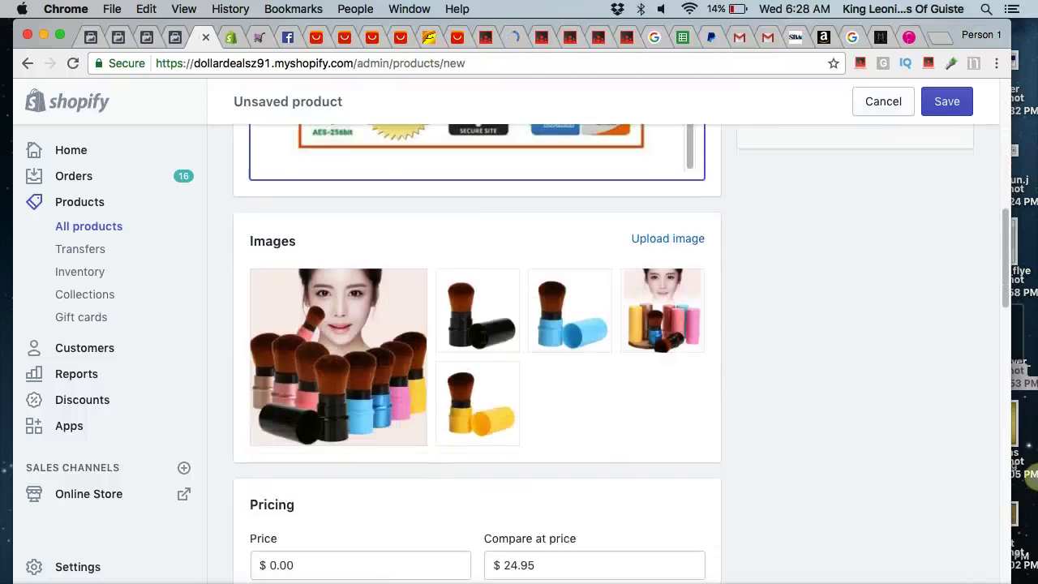
scroll(483, 337, up, 5)
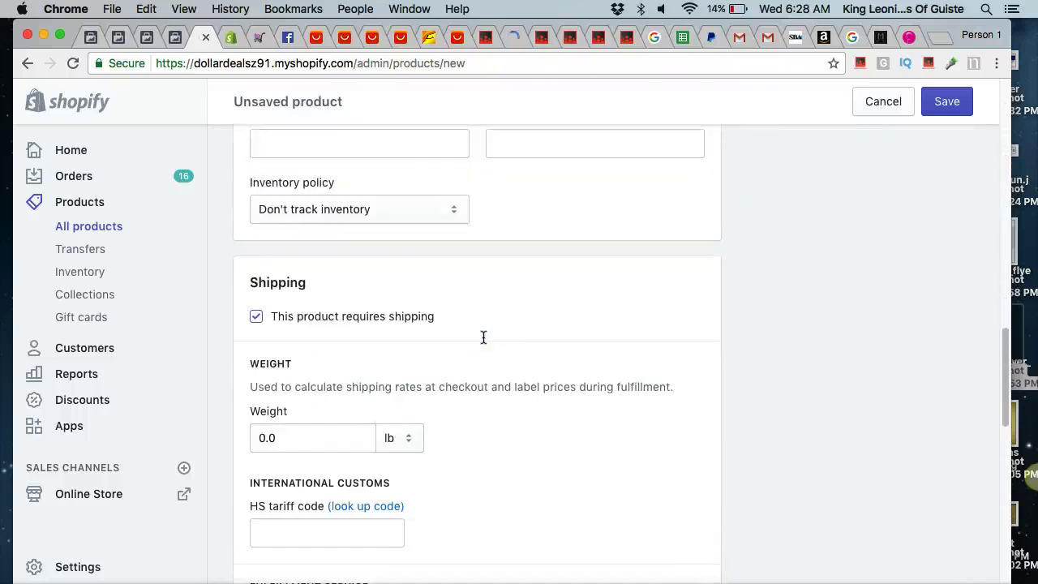
scroll(483, 337, up, 5)
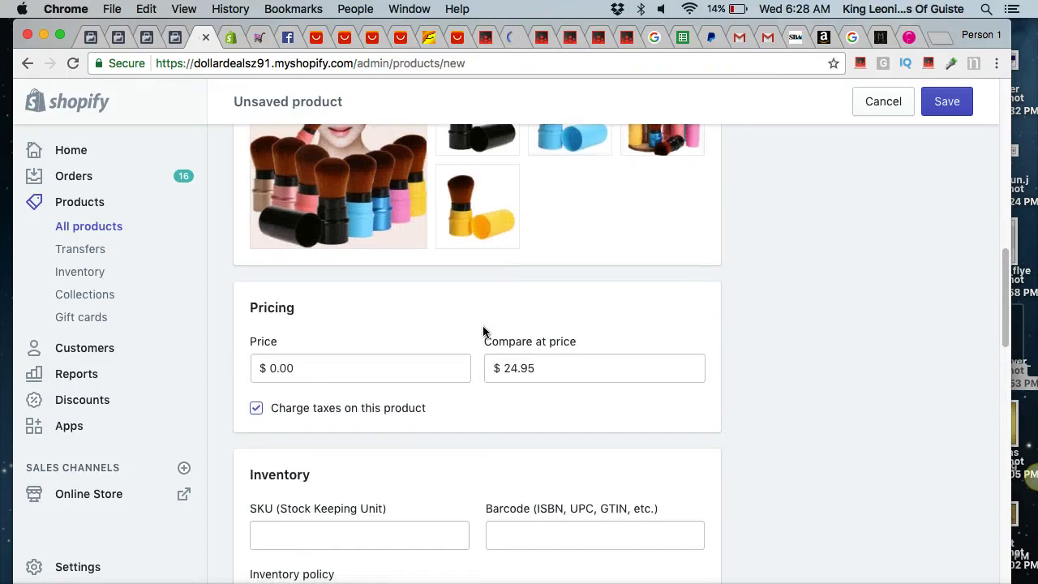
scroll(484, 331, up, 5)
scroll(484, 330, up, 10)
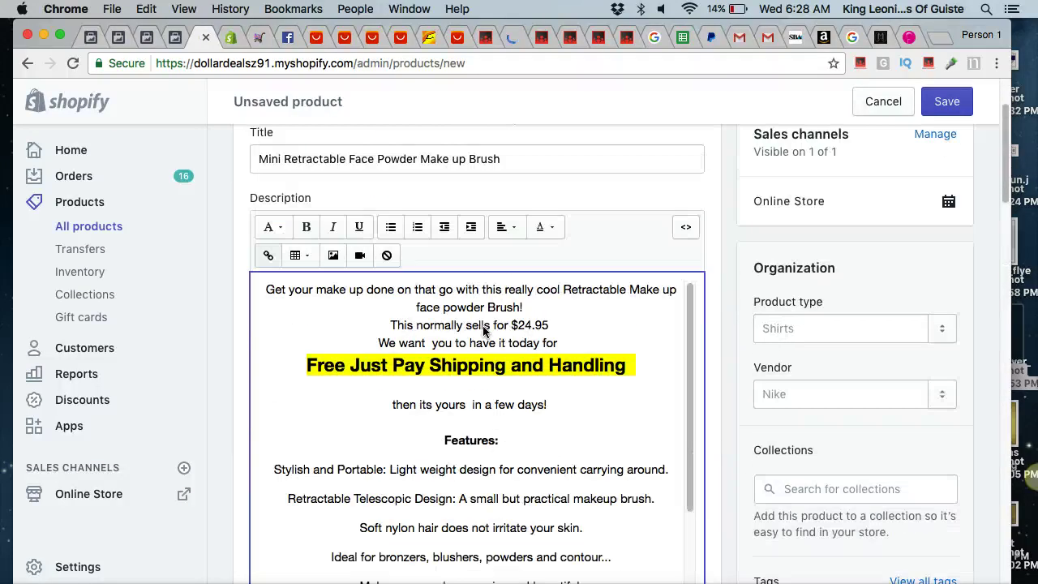
scroll(742, 387, down, 5)
scroll(748, 442, down, 6)
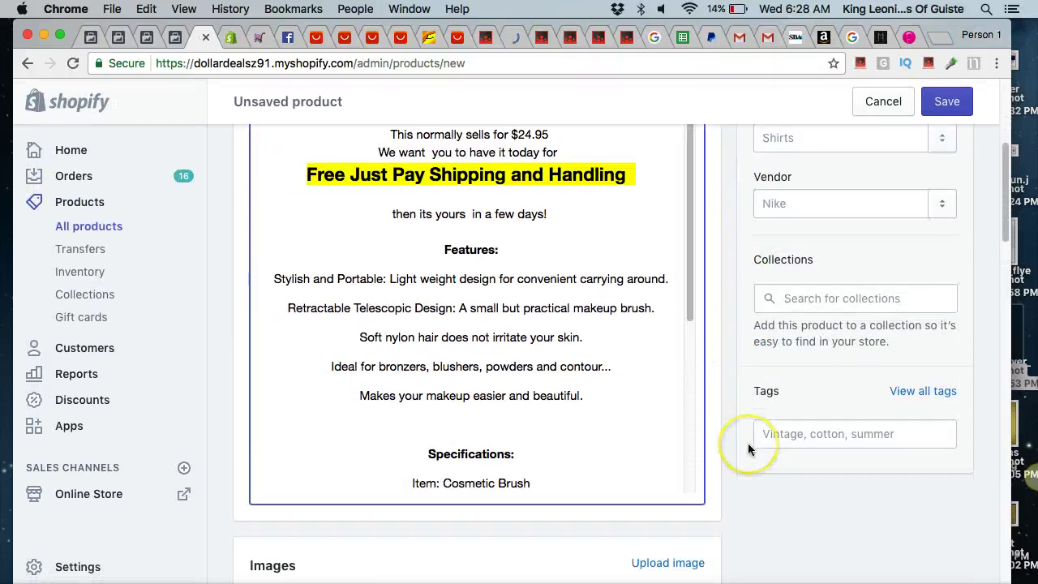
scroll(748, 448, down, 11)
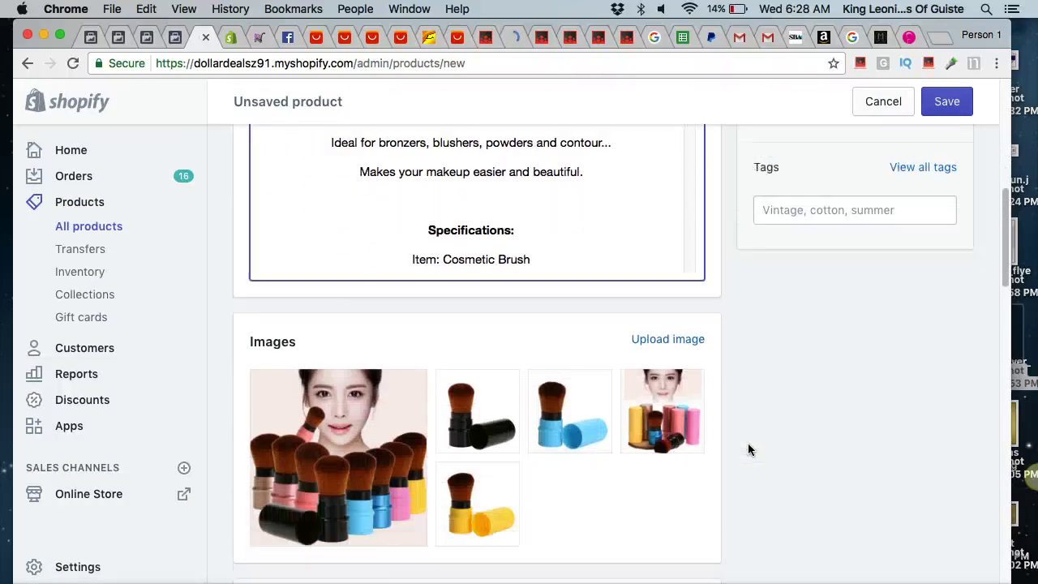
scroll(748, 449, down, 1)
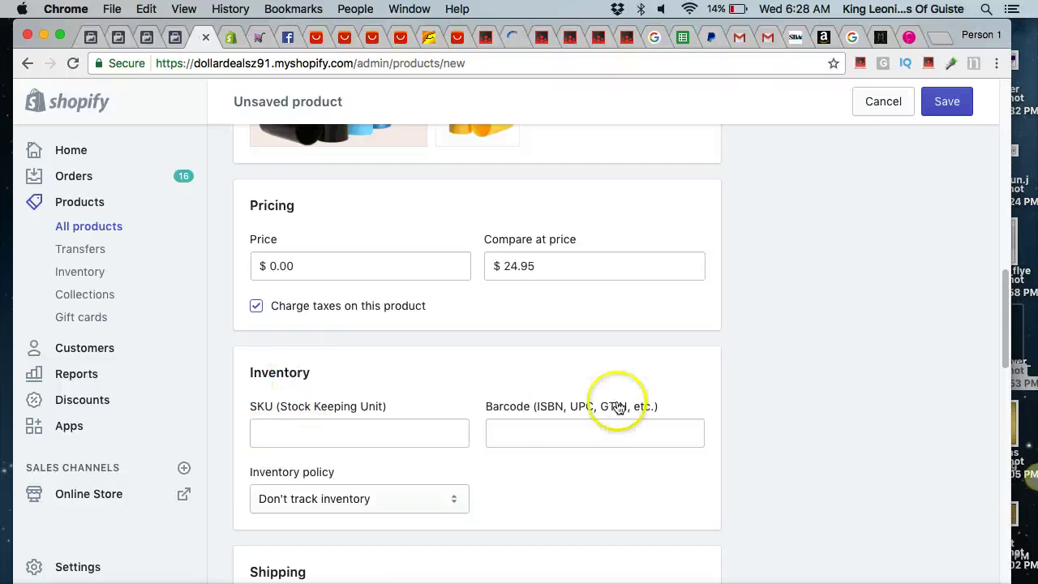
scroll(491, 456, down, 3)
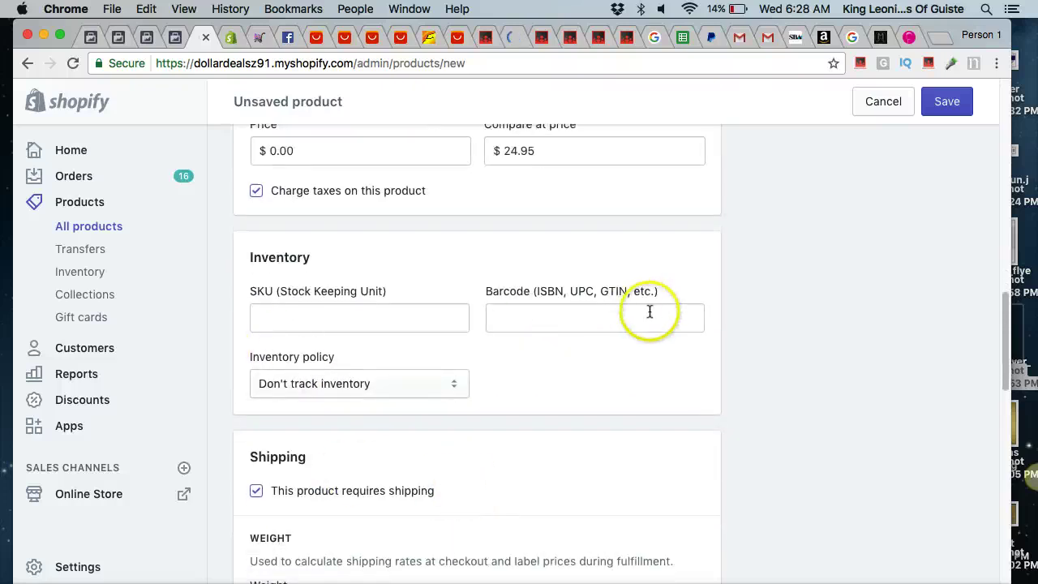
scroll(649, 313, down, 7)
scroll(650, 315, down, 10)
scroll(650, 315, down, 5)
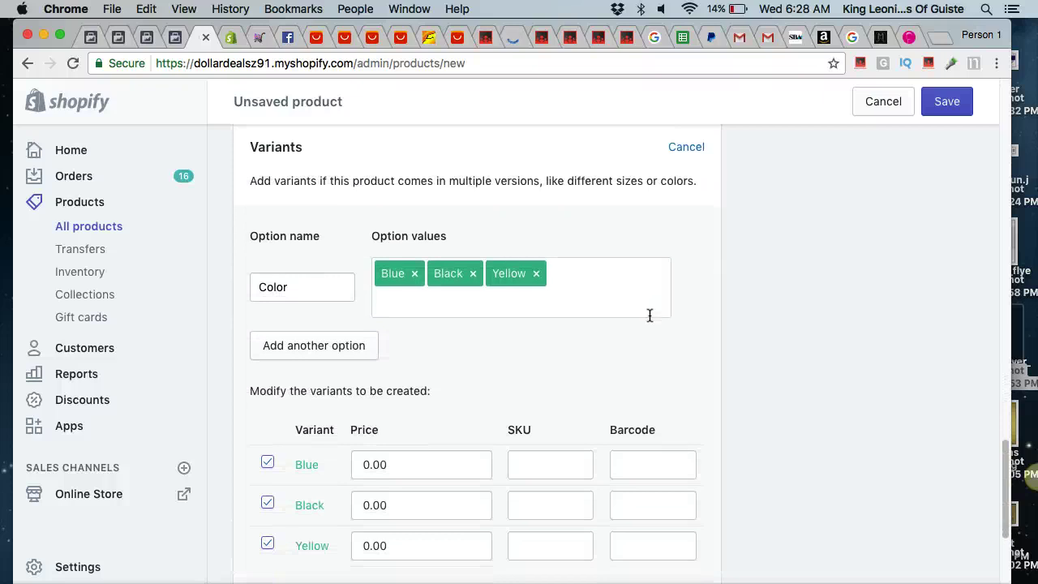
Save the product, then upload blue.png and assign it to the Blue variant.
click(952, 115)
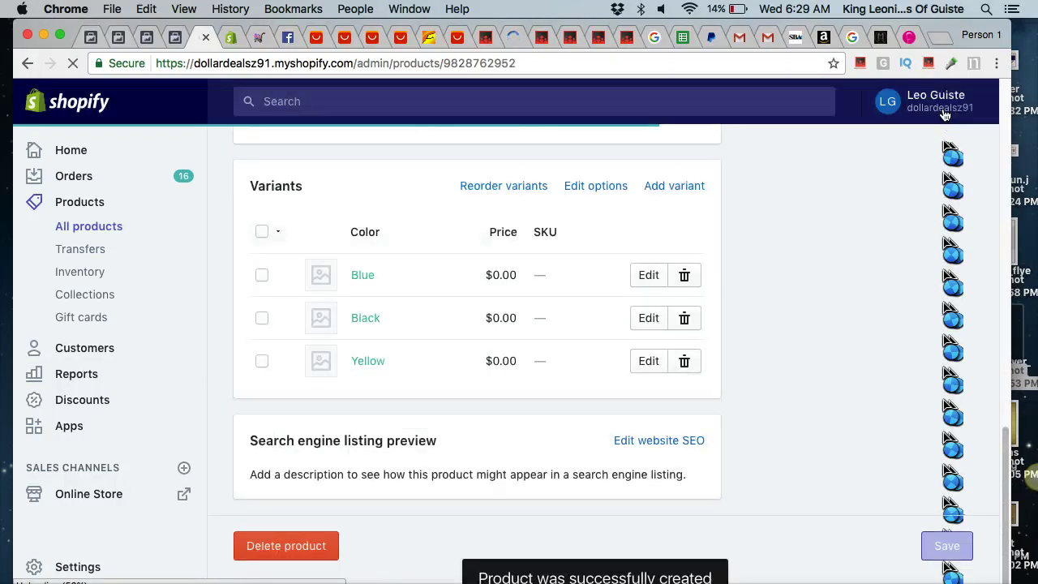
scroll(619, 269, down, 10)
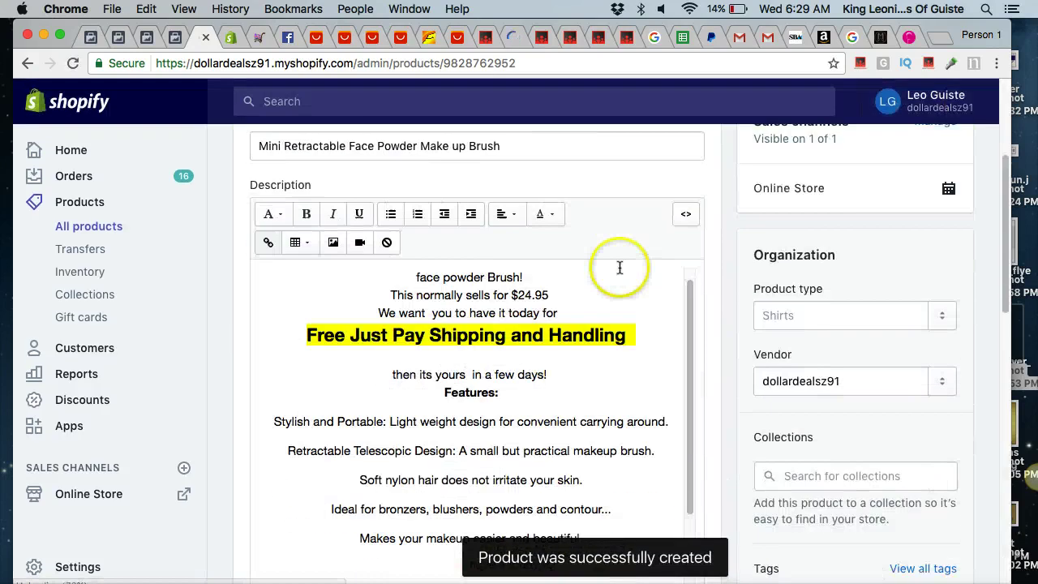
scroll(722, 273, down, 10)
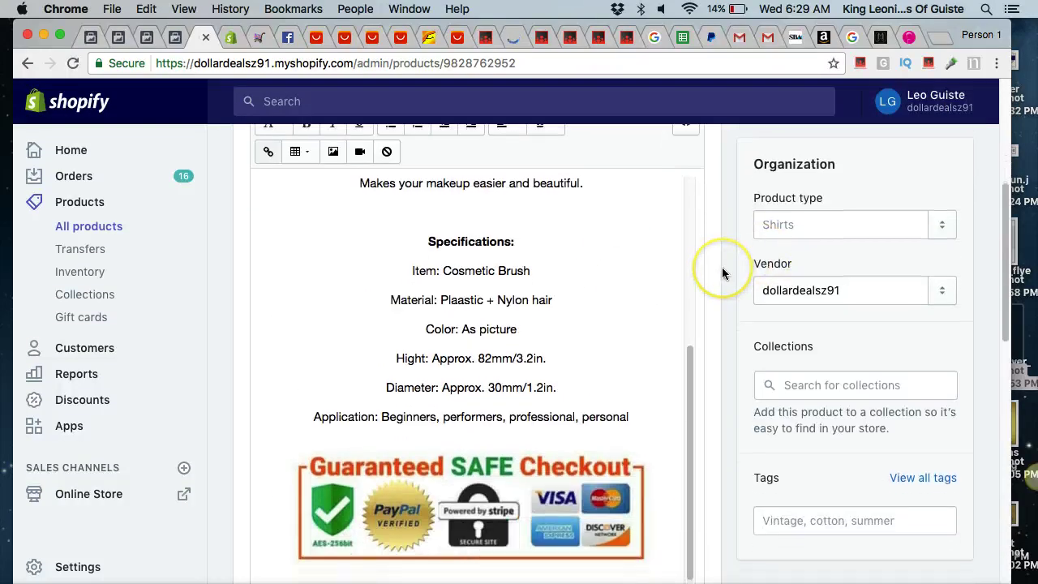
scroll(702, 487, down, 5)
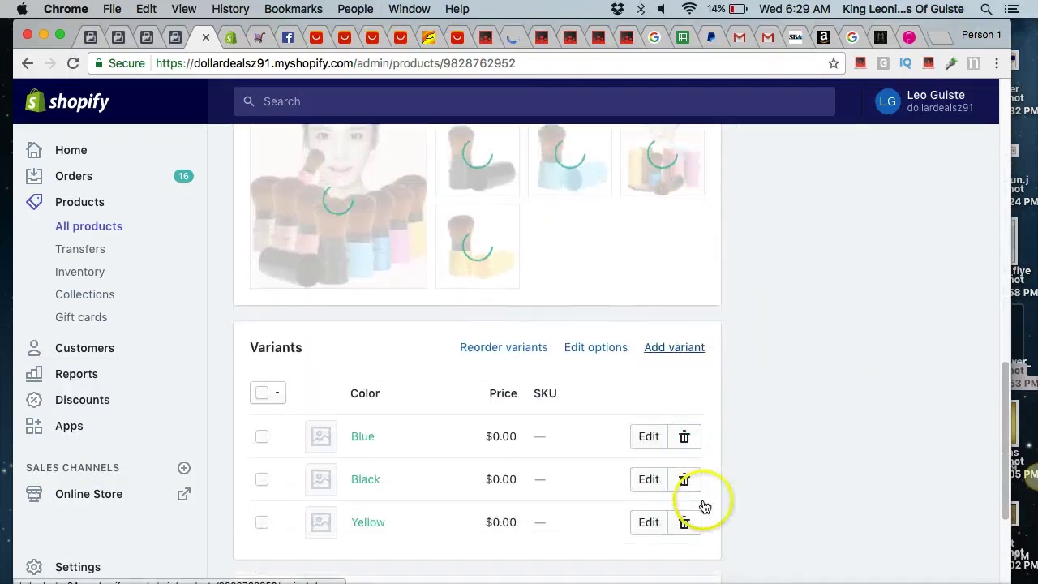
click(310, 376)
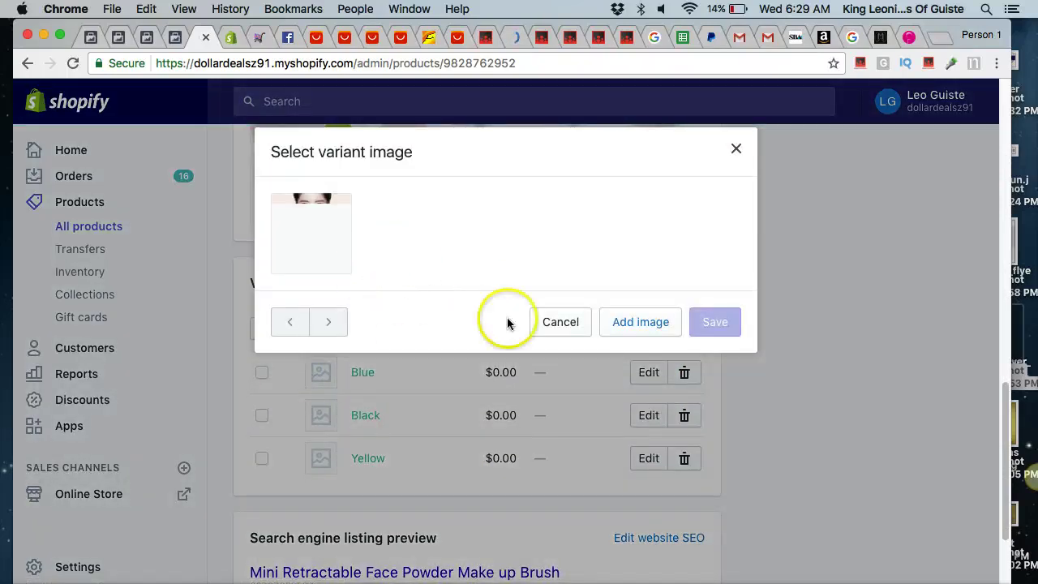
click(602, 322)
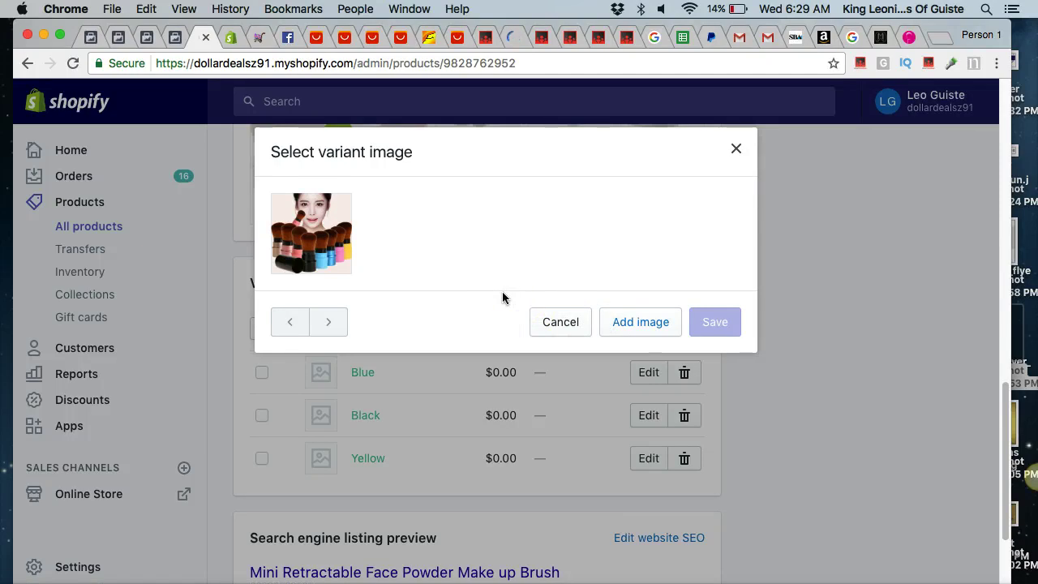
click(632, 312)
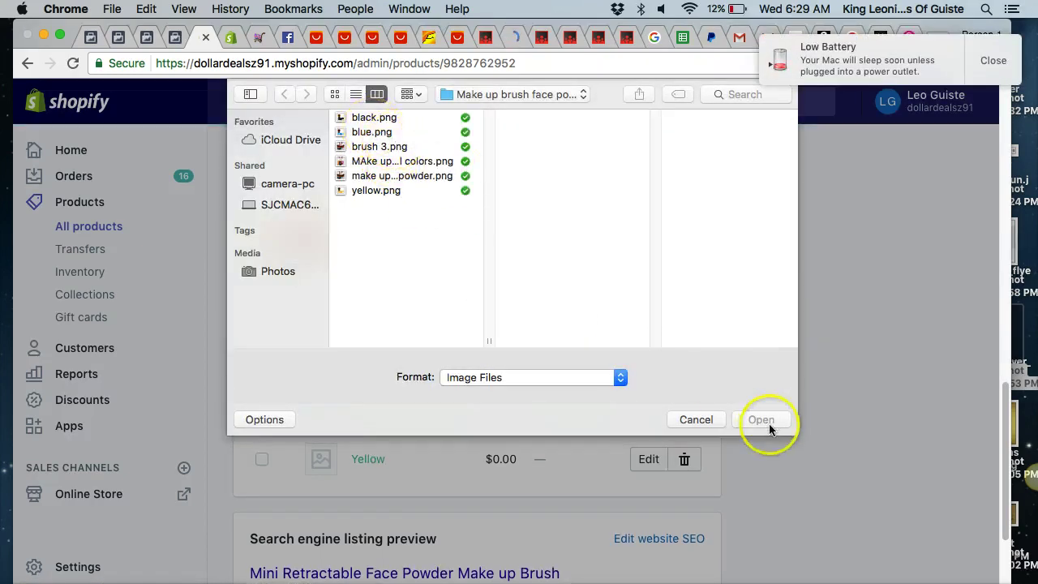
click(716, 421)
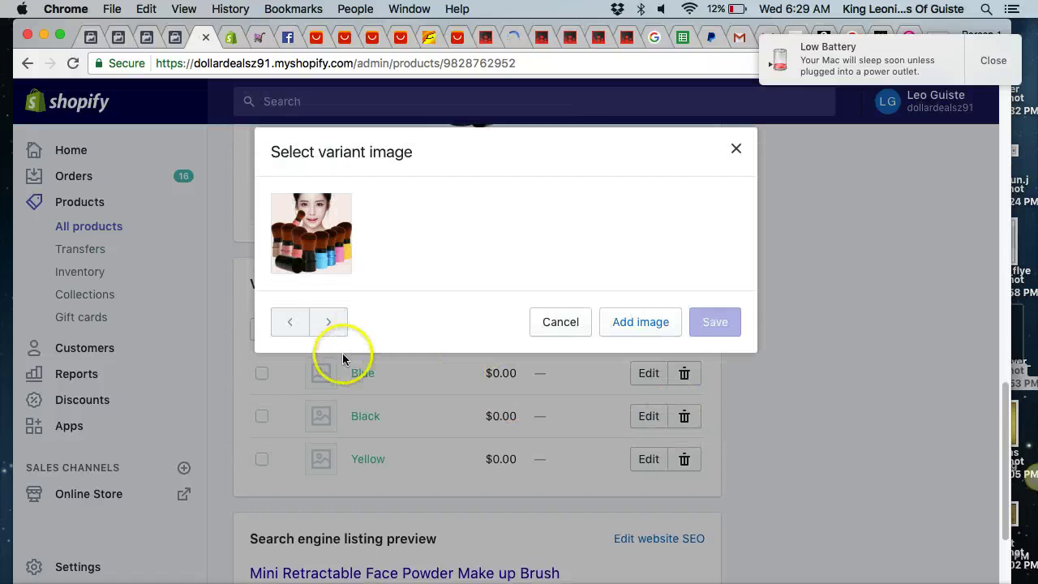
click(659, 323)
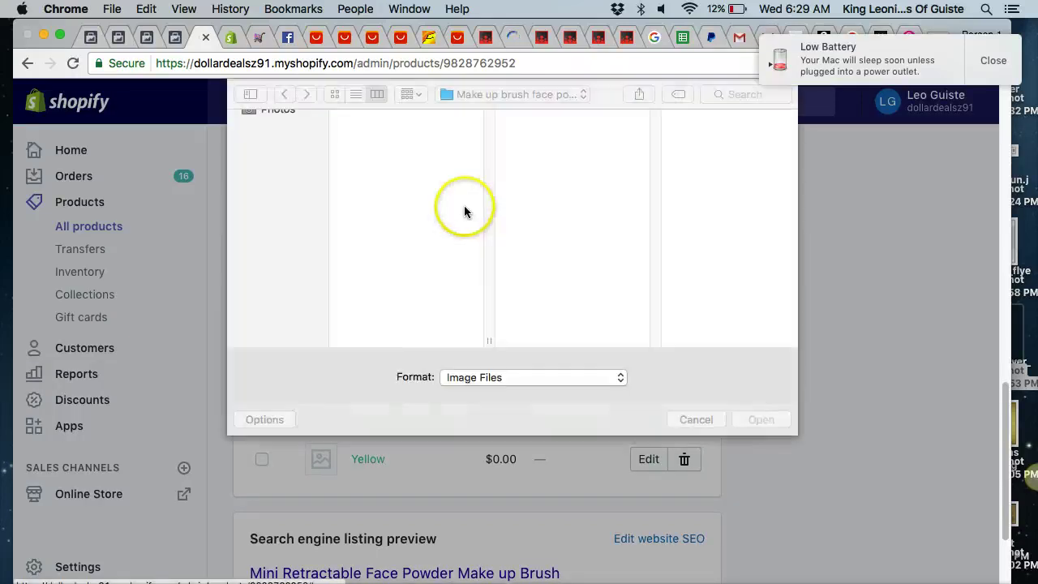
double_click(385, 134)
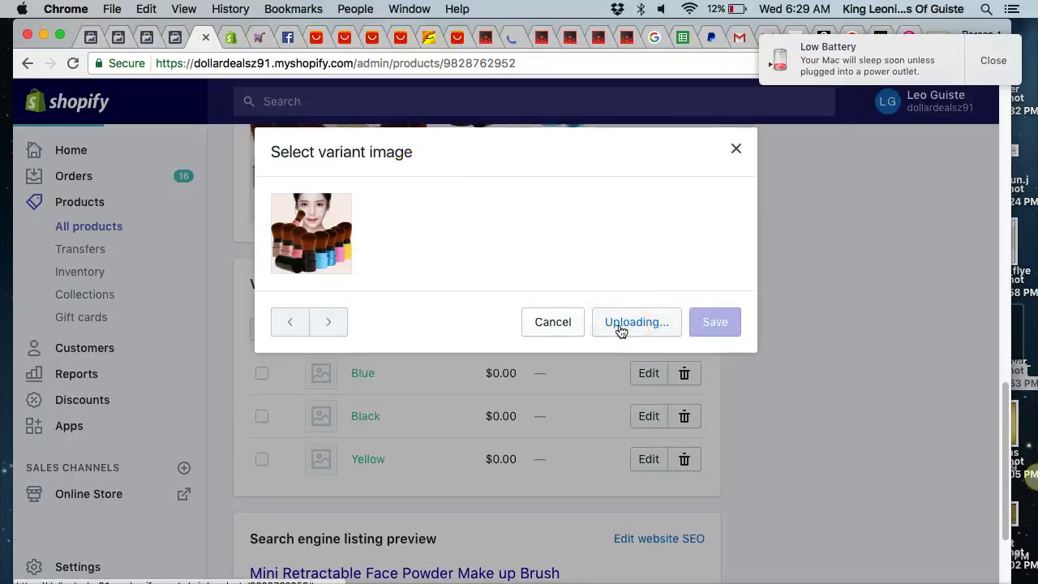
drag(405, 225, 322, 445)
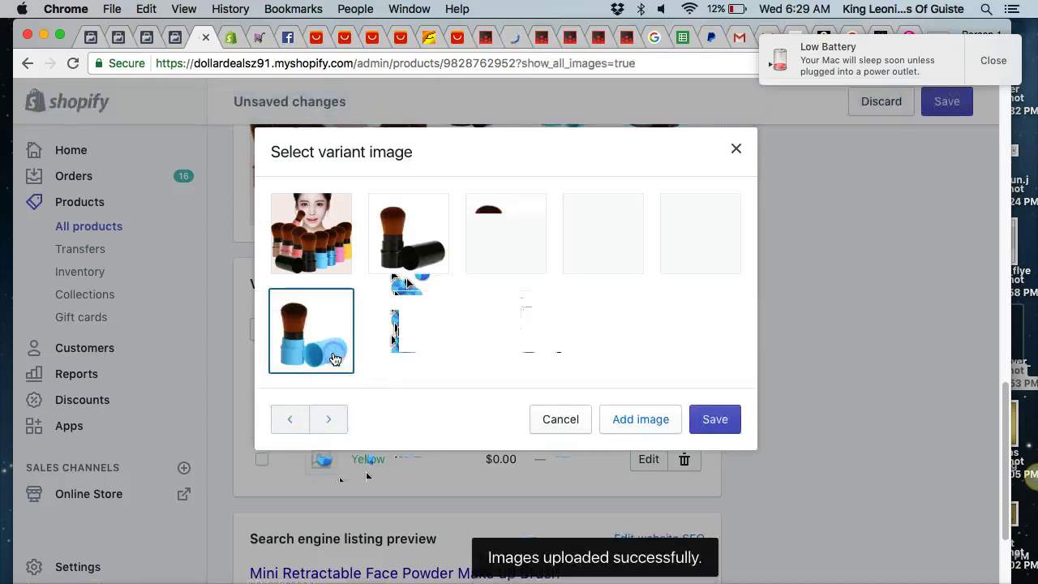
click(723, 418)
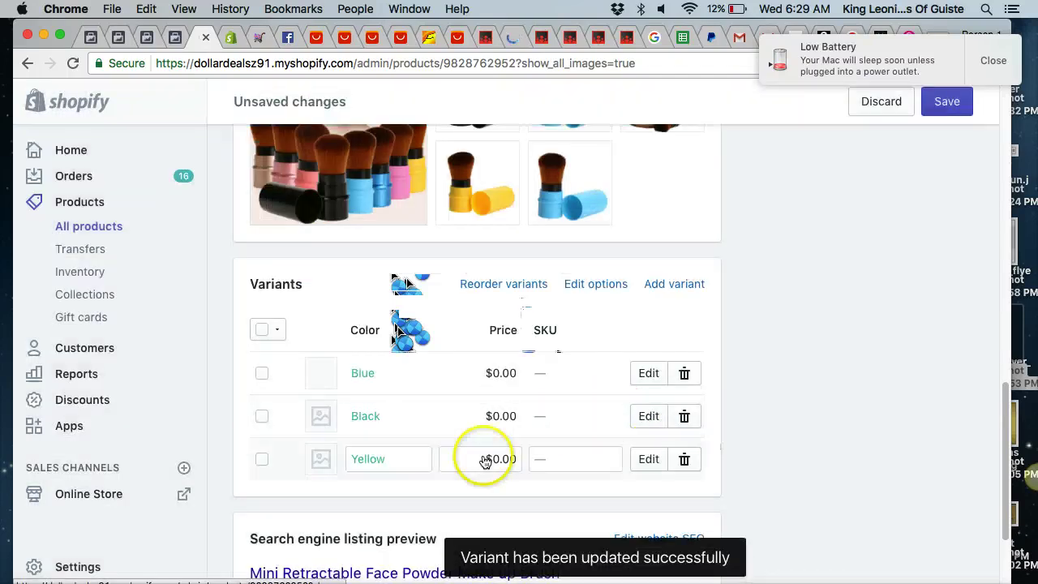
Assign the black and yellow brush photos to the Black and Yellow variants.
click(323, 416)
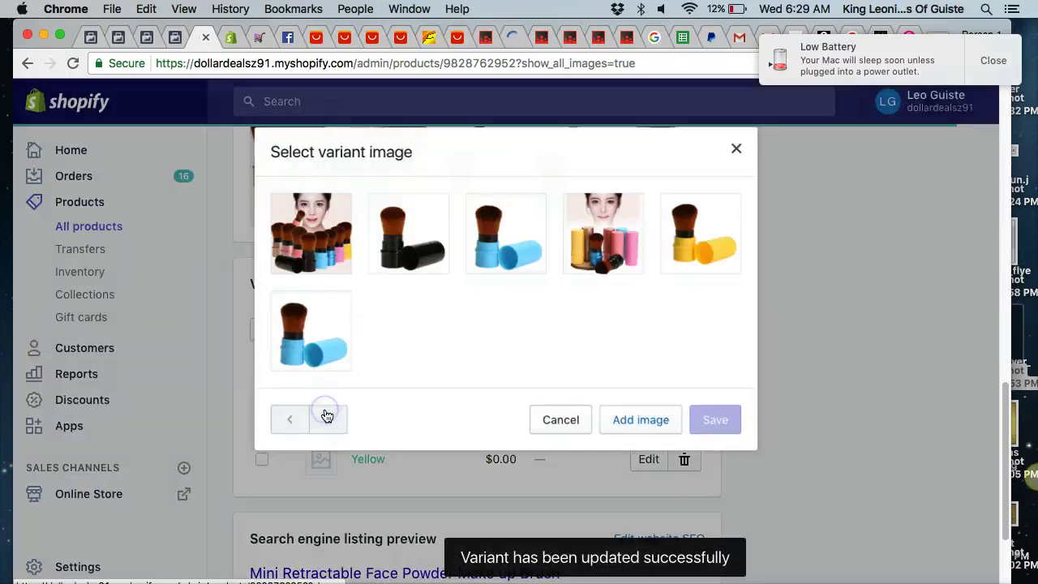
click(407, 215)
click(709, 417)
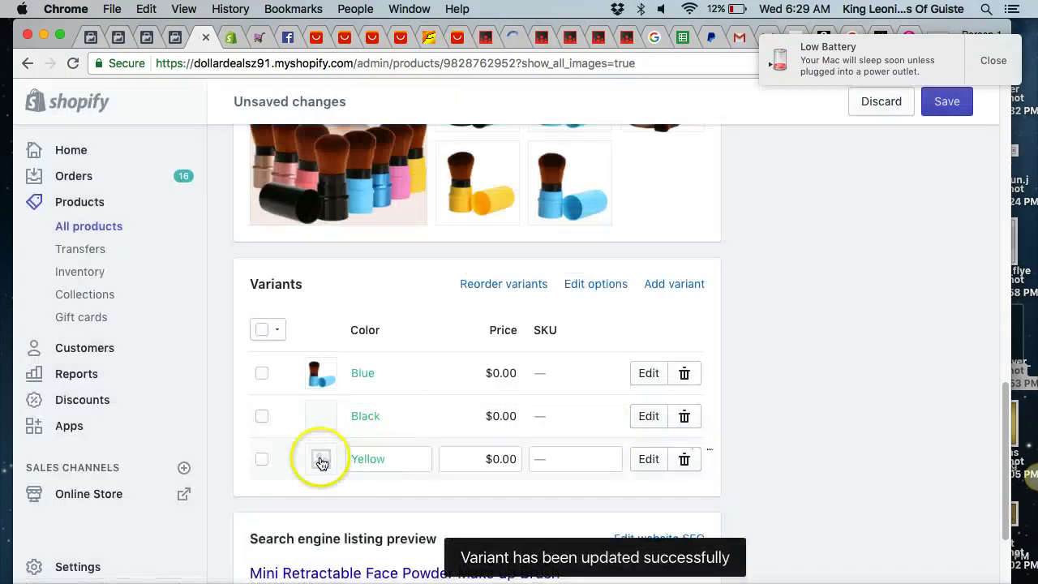
click(321, 460)
click(685, 235)
click(730, 420)
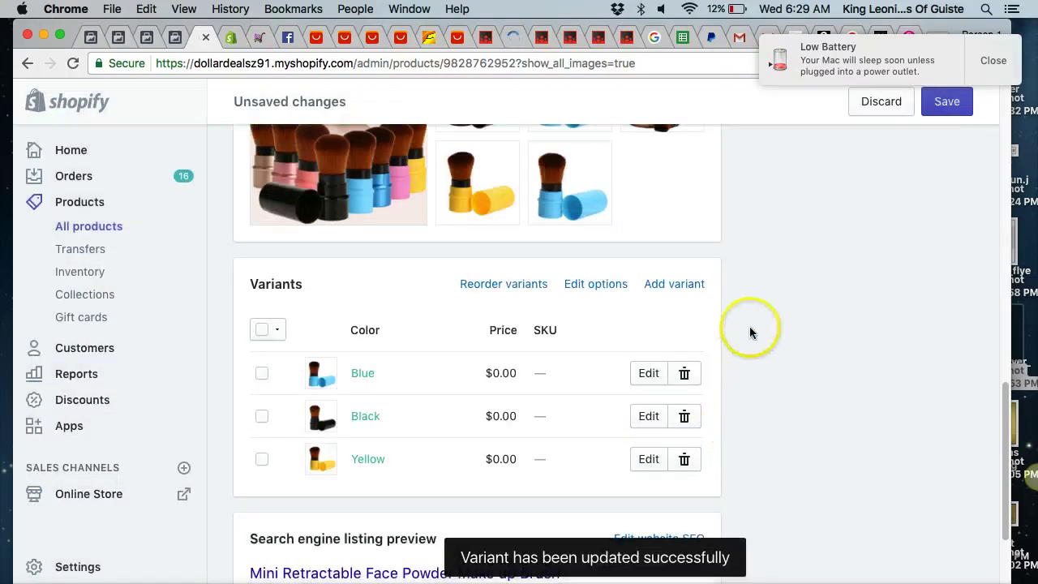
Open the brush on the live storefront and copy its page URL.
scroll(753, 326, down, 3)
scroll(751, 323, up, 15)
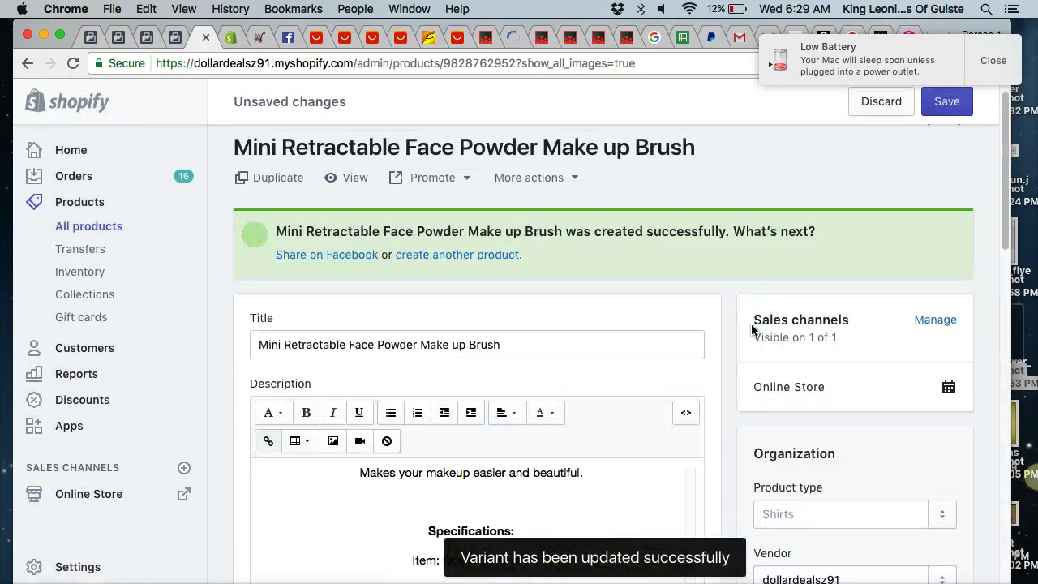
click(344, 213)
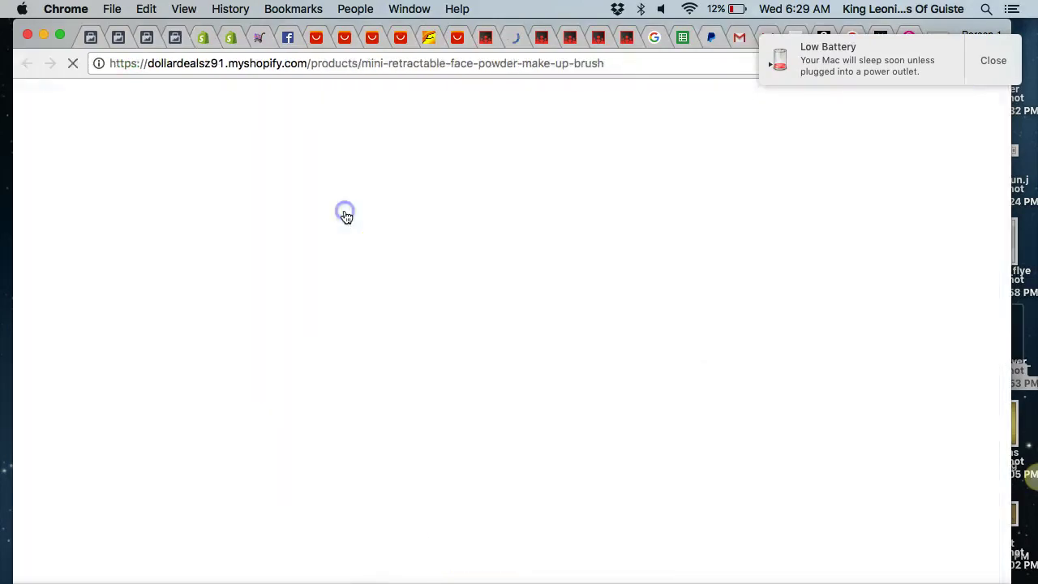
click(359, 63)
key(super+c)
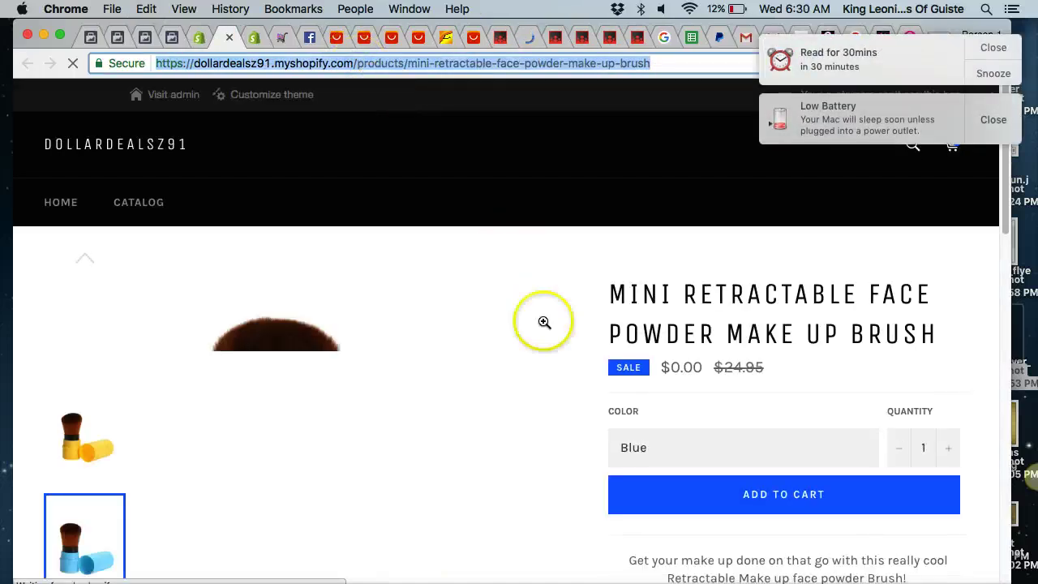
Add one Blue brush to the cart from the storefront product page.
scroll(603, 304, down, 10)
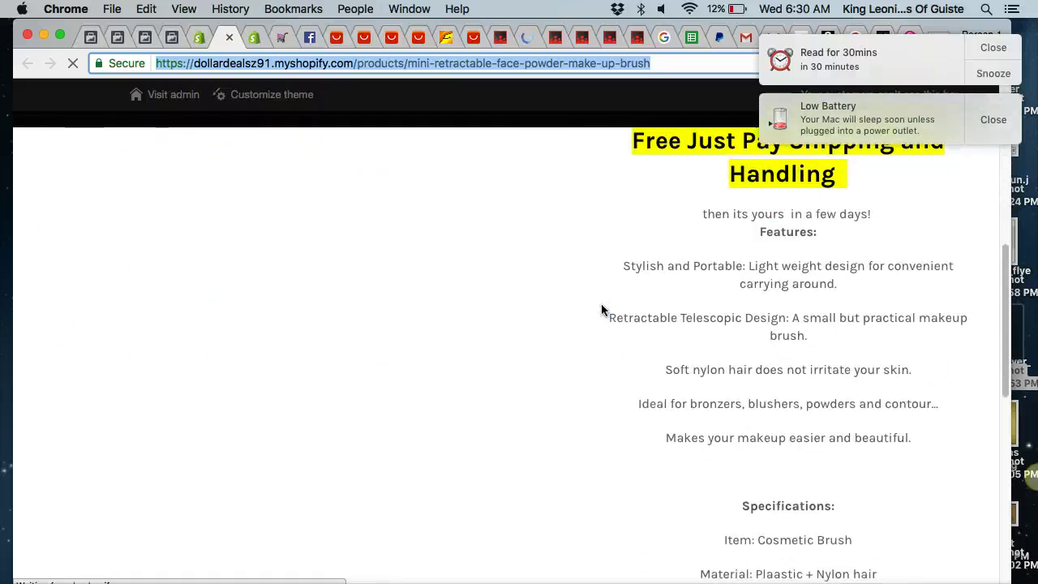
scroll(602, 309, down, 10)
scroll(603, 309, up, 8)
scroll(601, 310, up, 8)
click(648, 393)
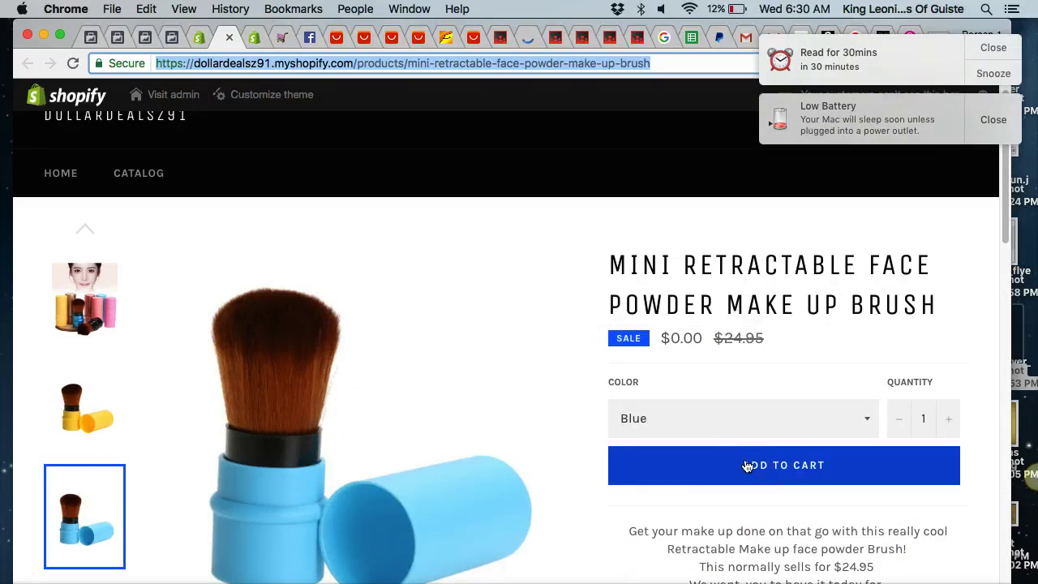
click(746, 466)
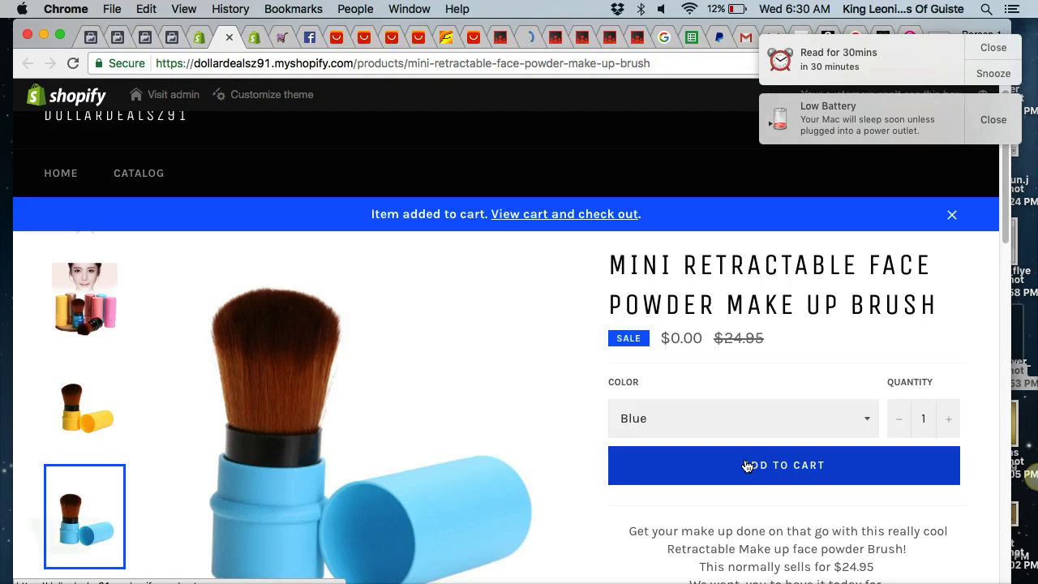
Open the brush's Hurrify countdown timer via More actions and set it to Active.
click(197, 39)
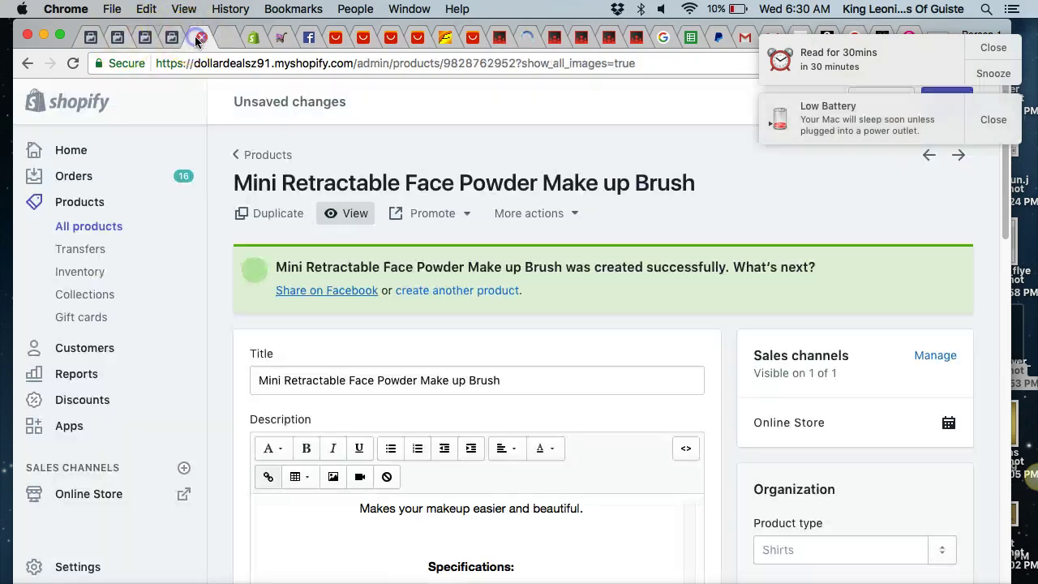
scroll(565, 213, down, 2)
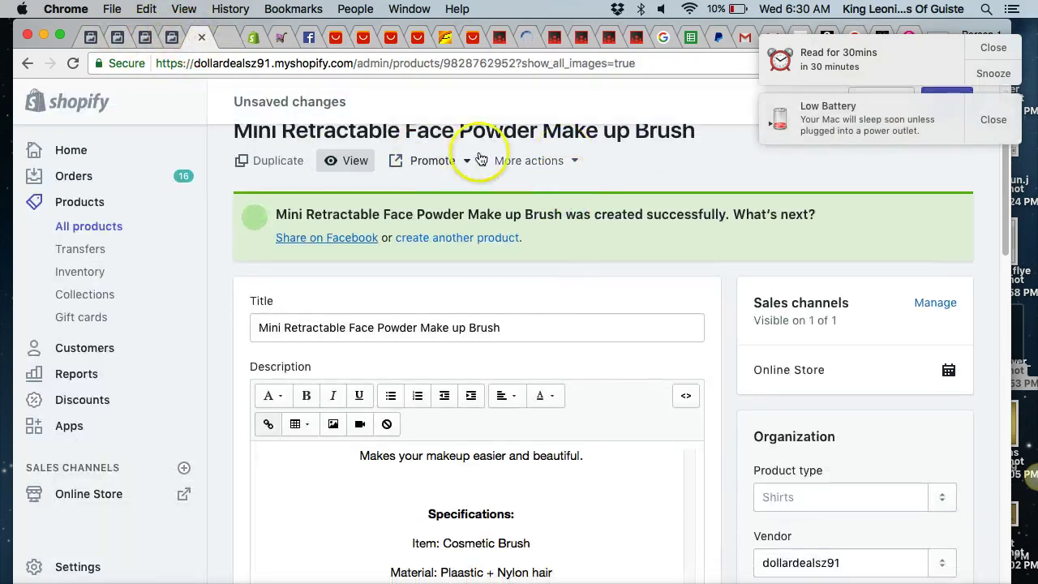
click(520, 163)
click(533, 205)
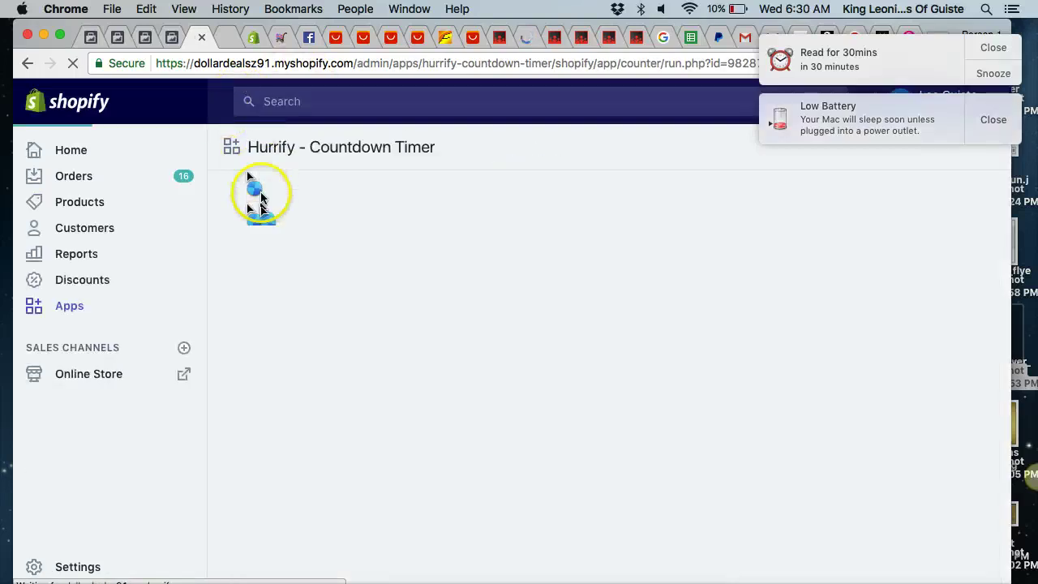
click(991, 120)
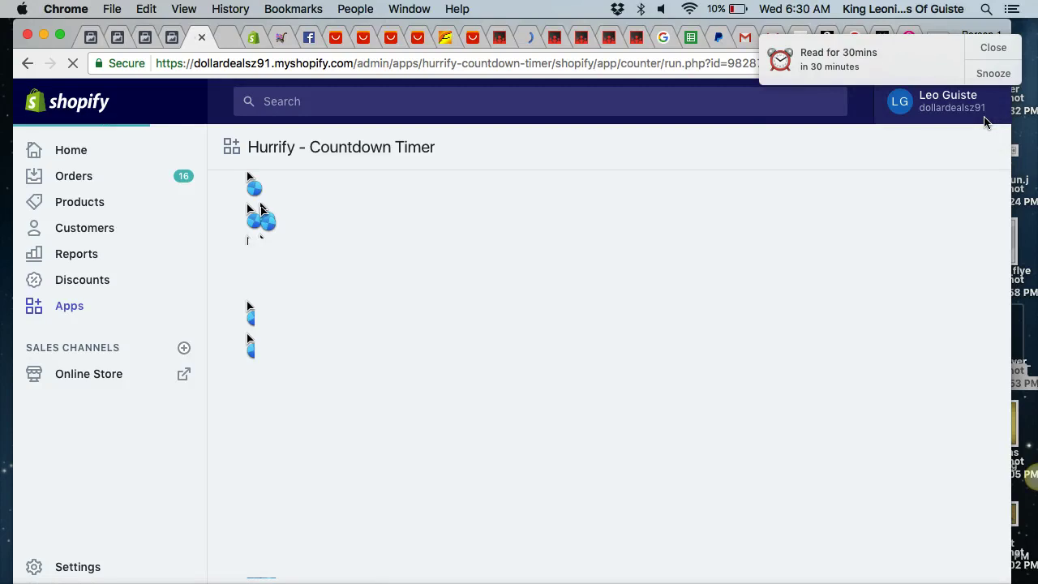
click(996, 47)
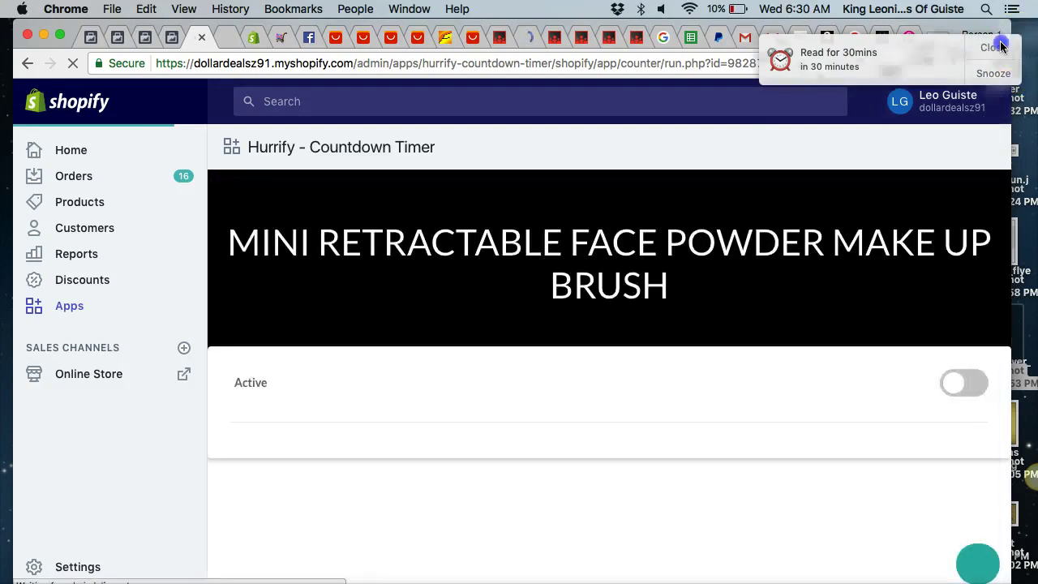
click(959, 395)
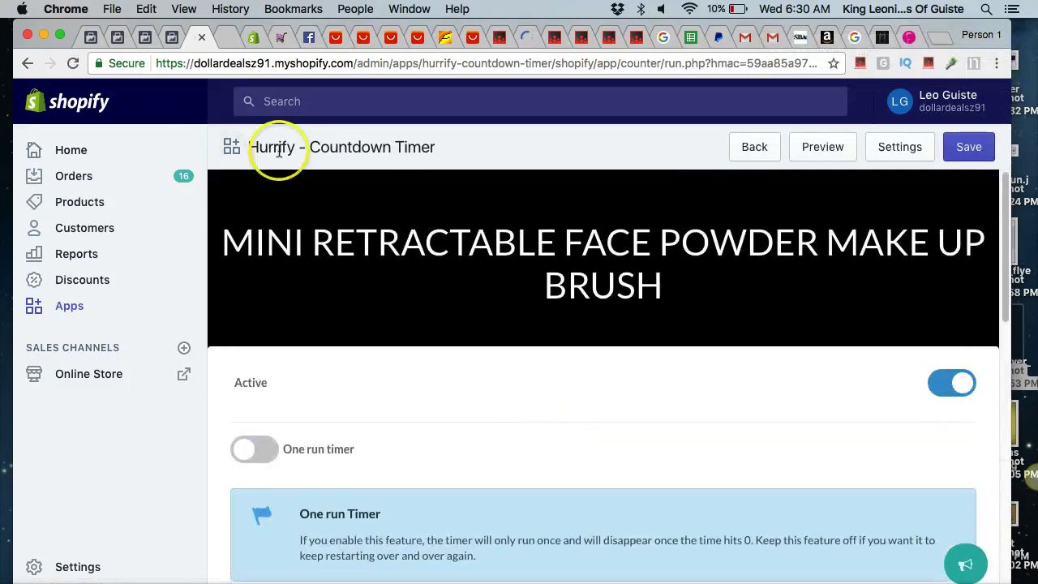
Enable Loyal Customers and set the countdown to 3 hours 2 minutes.
scroll(486, 493, down, 5)
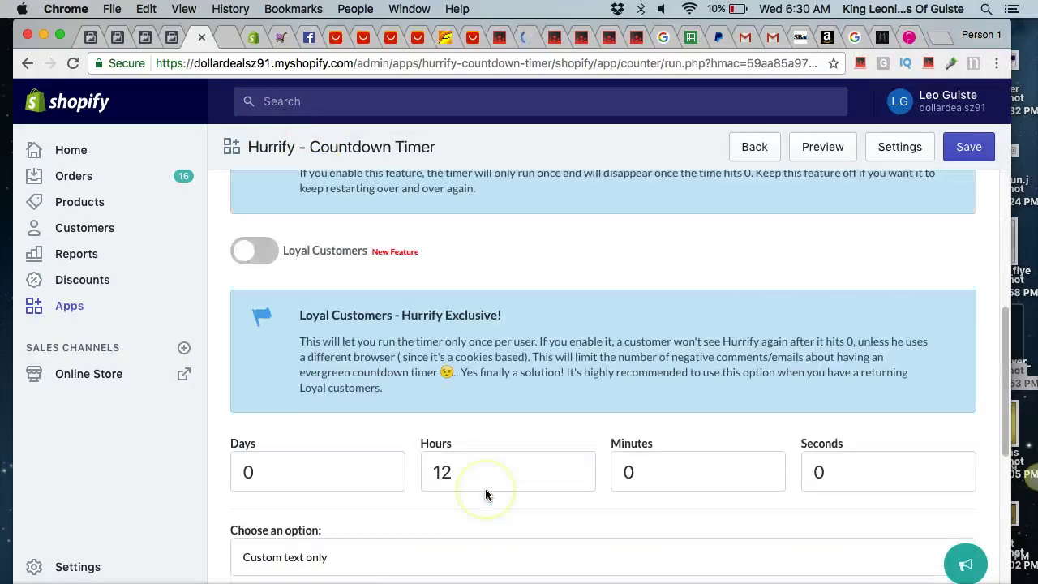
scroll(485, 491, up, 1)
scroll(485, 490, down, 1)
click(297, 262)
click(248, 264)
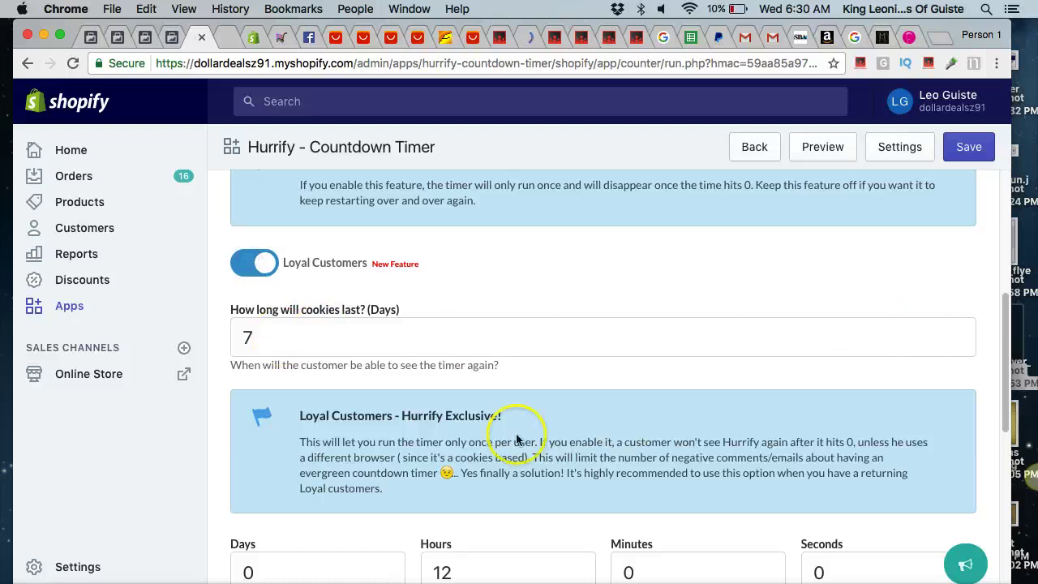
scroll(505, 435, down, 2)
click(459, 410)
click(654, 420)
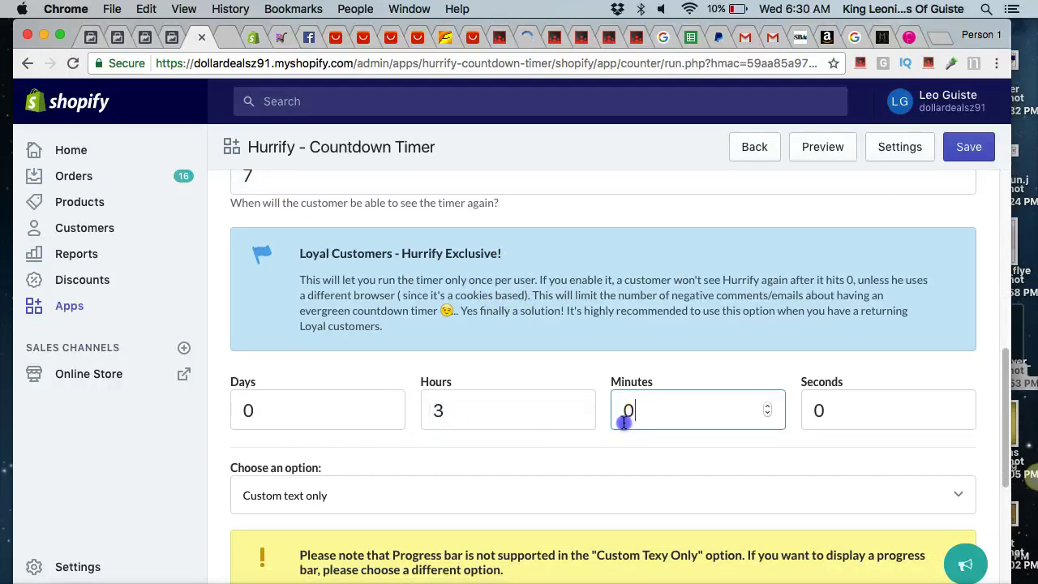
Show a [SOLD NUMBER] progress bar starting at 5035 and save the timer.
scroll(626, 408, down, 1)
click(535, 445)
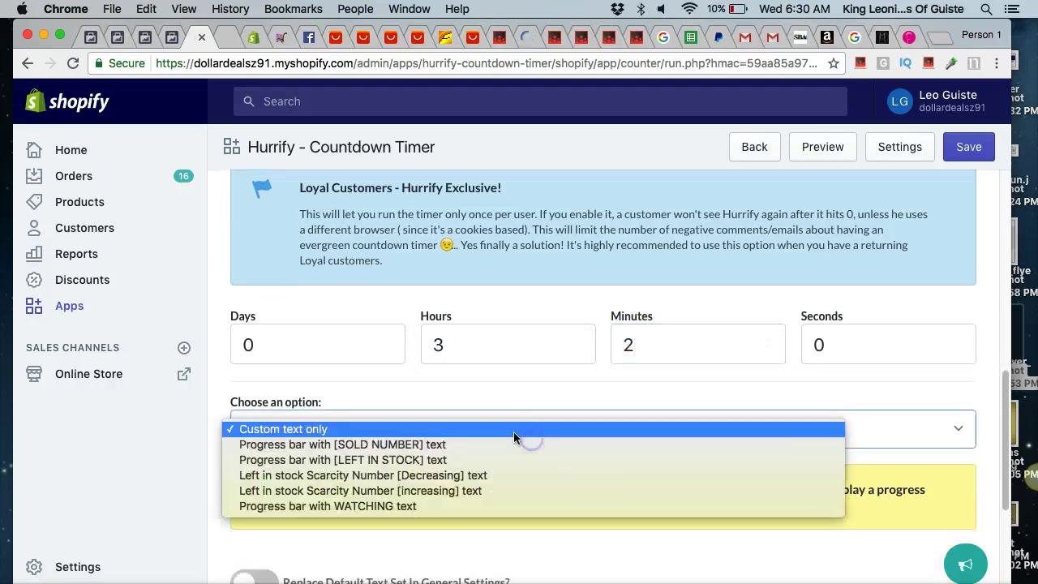
click(400, 445)
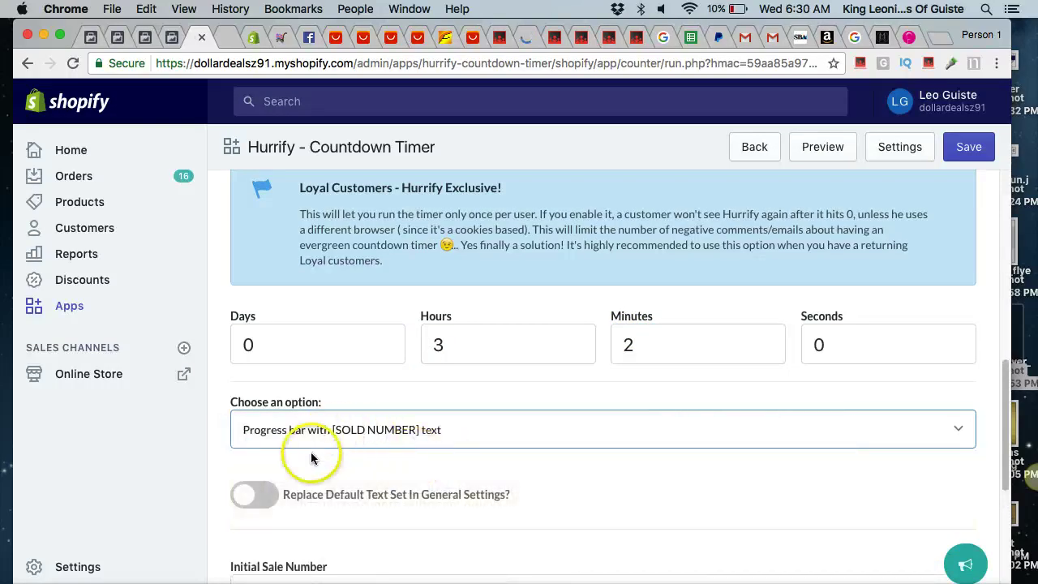
scroll(528, 433, down, 3)
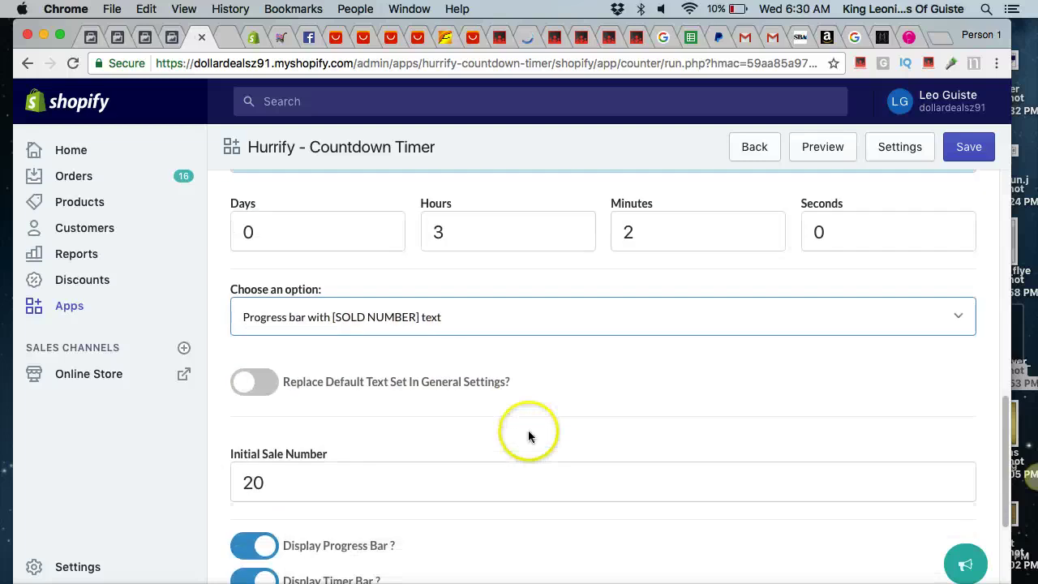
click(294, 419)
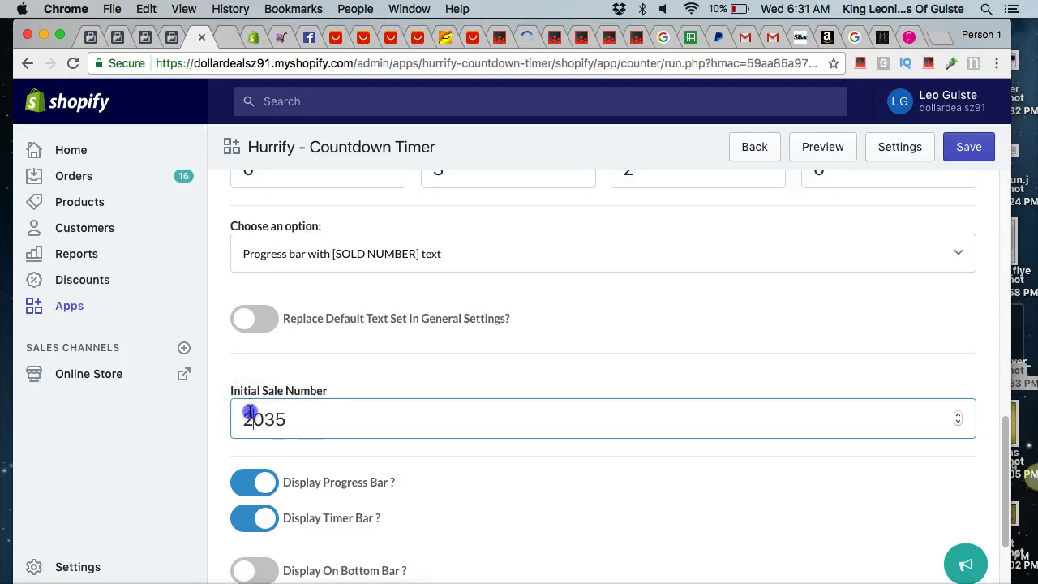
scroll(444, 452, down, 3)
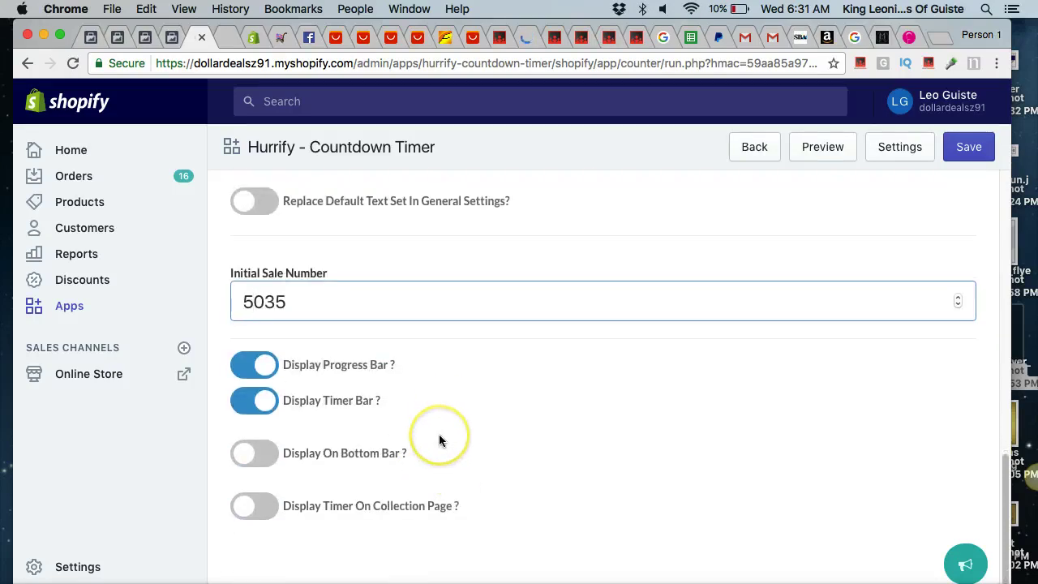
scroll(735, 259, down, 1)
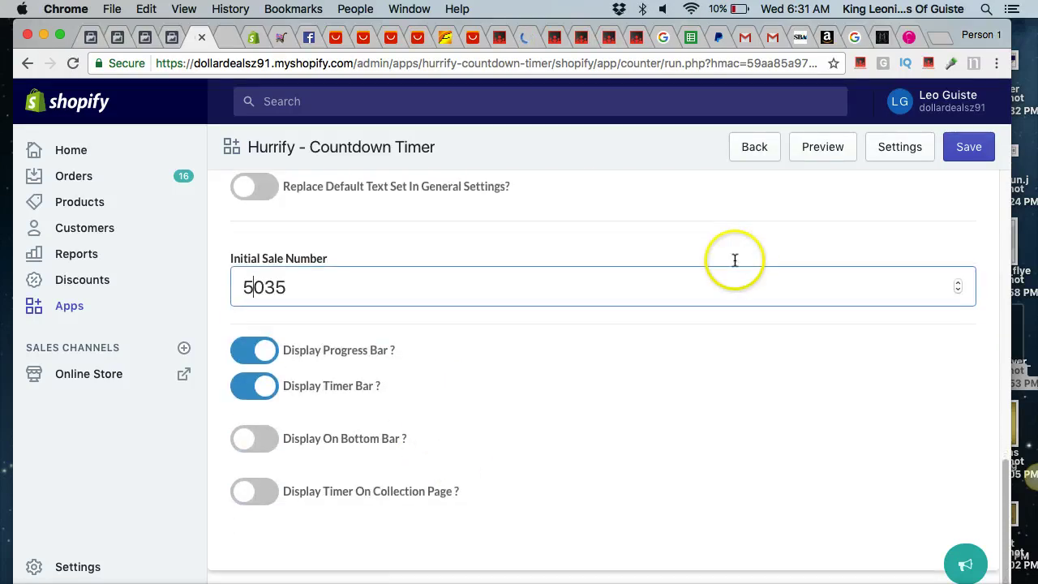
click(961, 148)
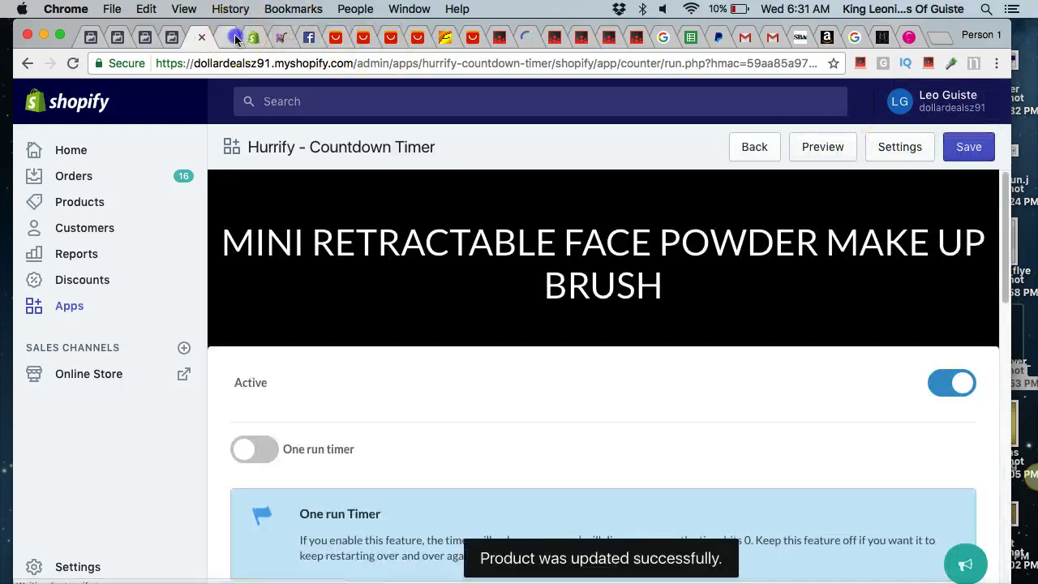
Reload the brush's storefront product page to check for the countdown timer.
click(229, 37)
click(66, 62)
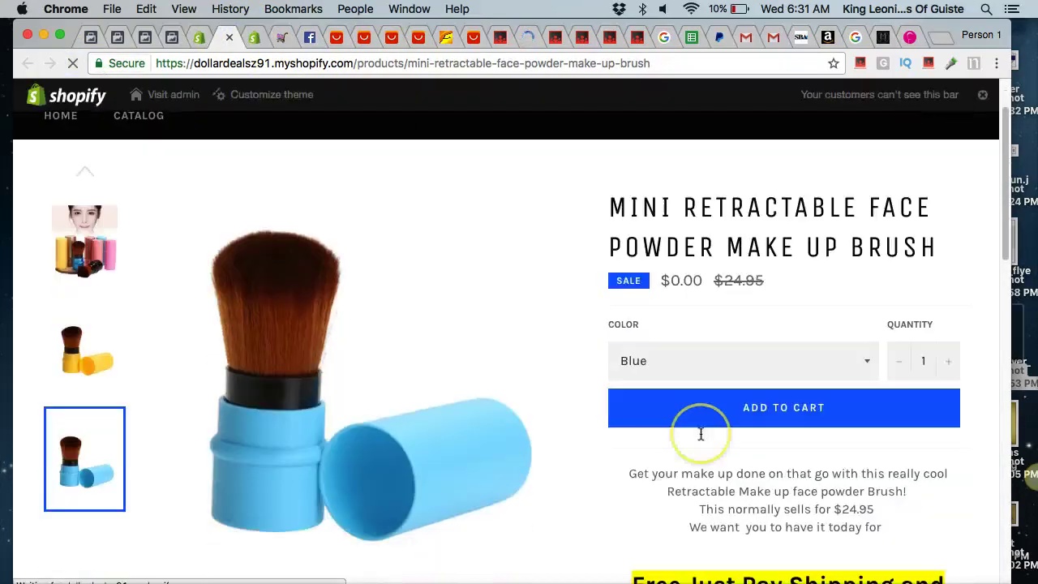
scroll(700, 425, down, 5)
scroll(700, 421, up, 5)
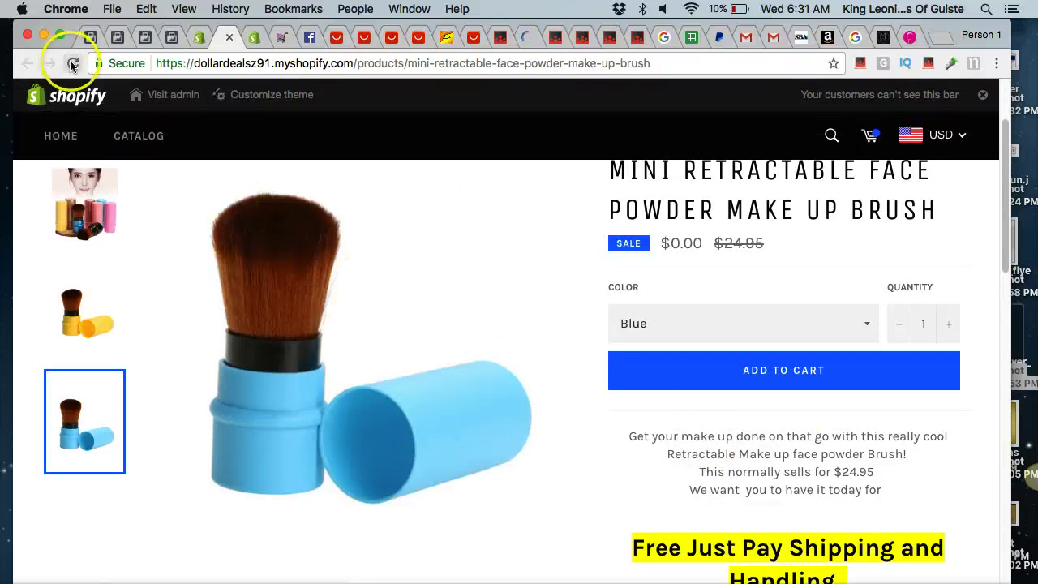
click(73, 64)
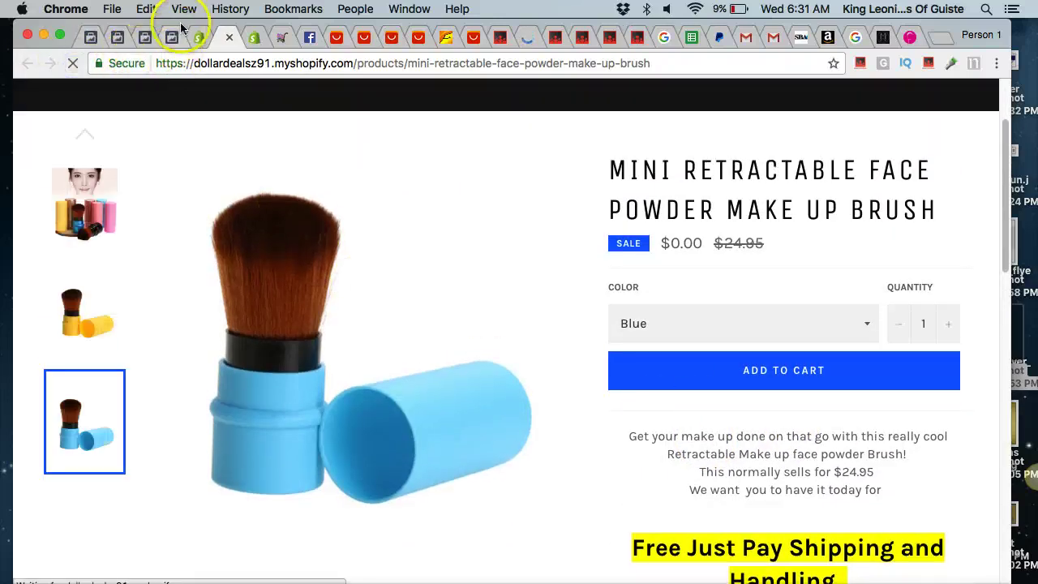
Preview the Hurrify countdown timer on the product page, then save its settings.
click(200, 38)
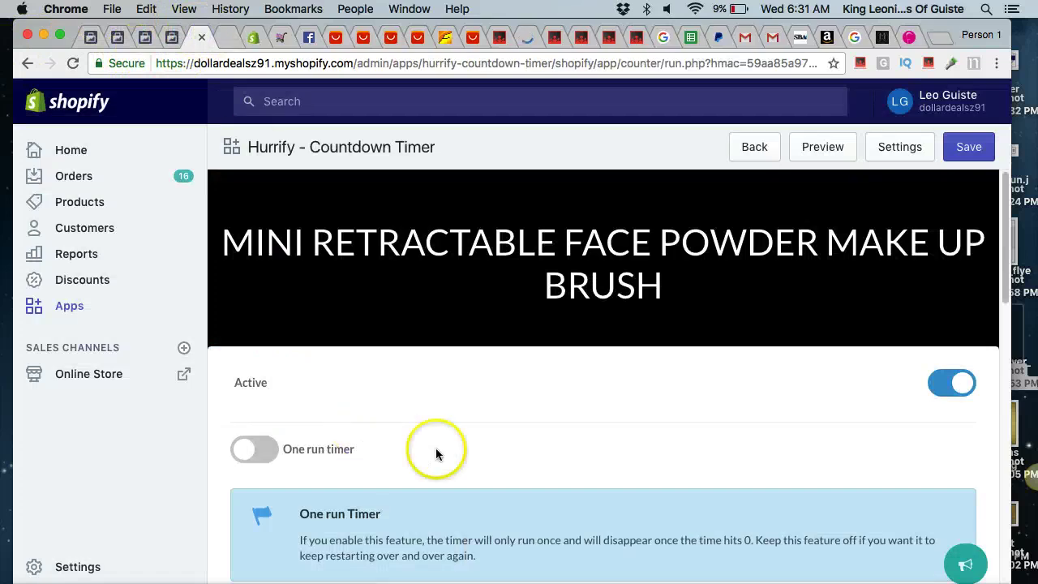
click(823, 146)
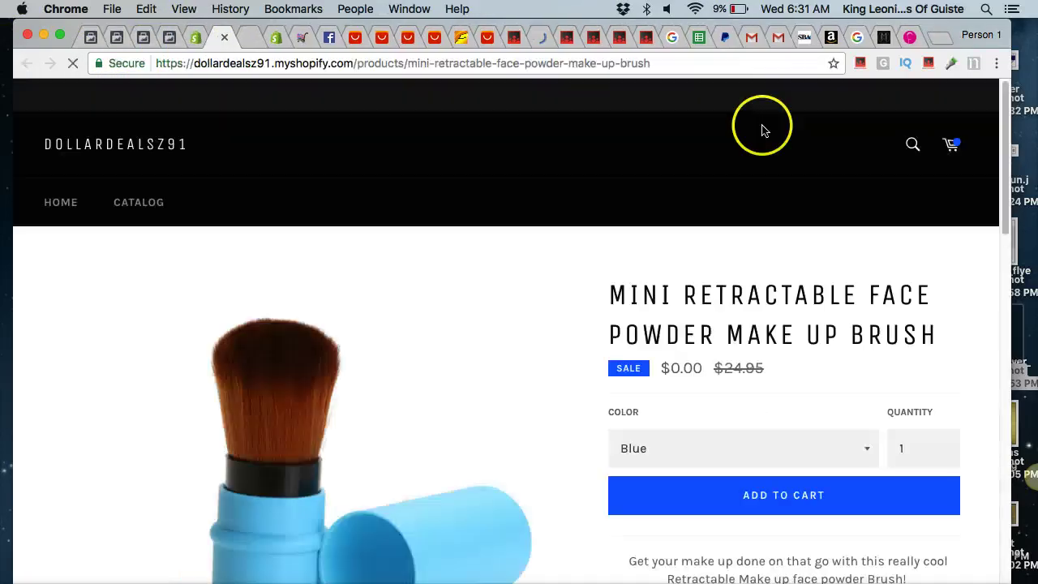
scroll(353, 225, down, 3)
scroll(353, 225, down, 3)
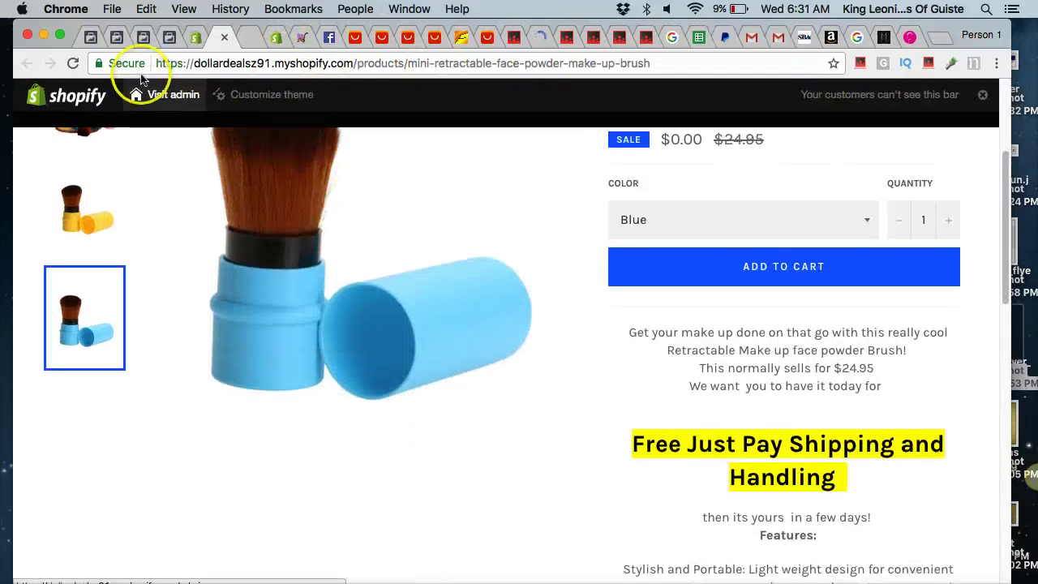
click(200, 37)
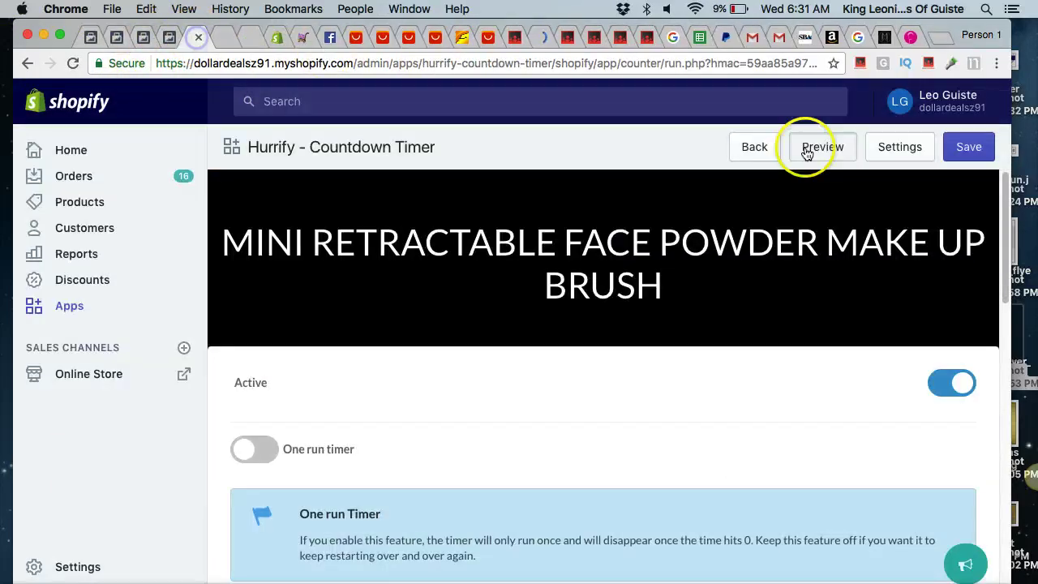
click(957, 147)
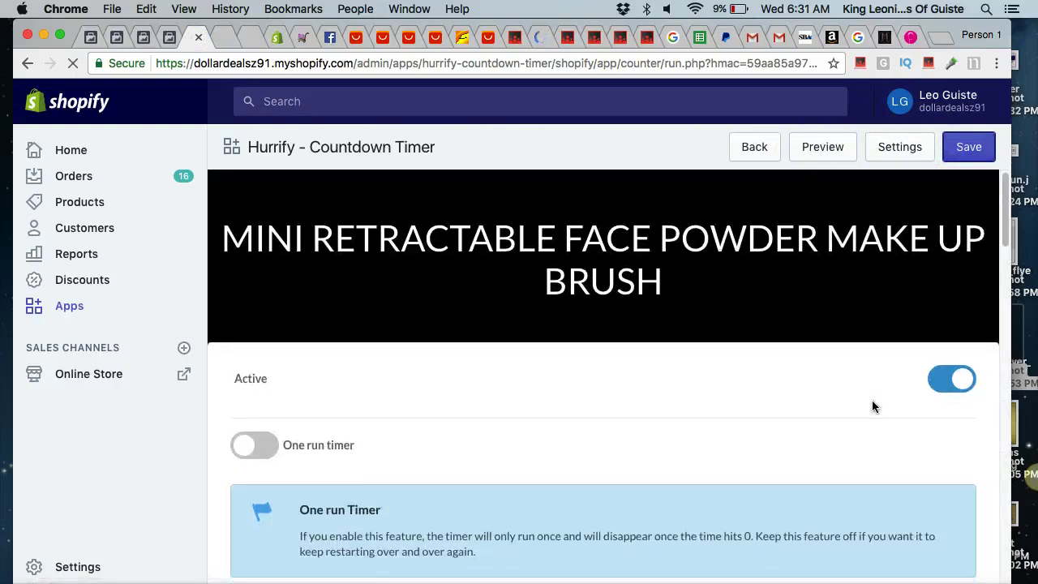
scroll(872, 405, down, 10)
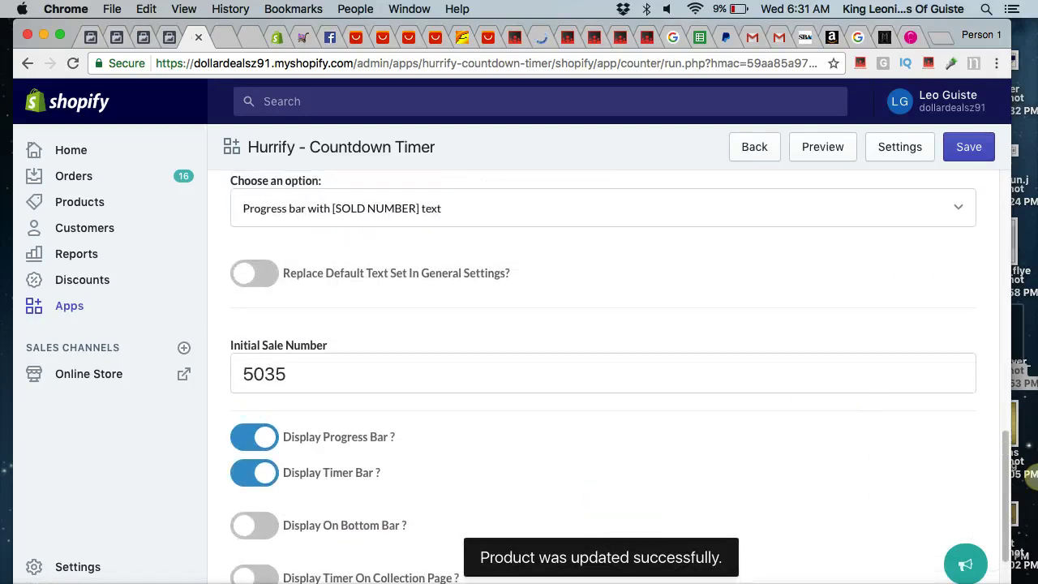
Return to the brush's live storefront page and scroll through it.
click(216, 36)
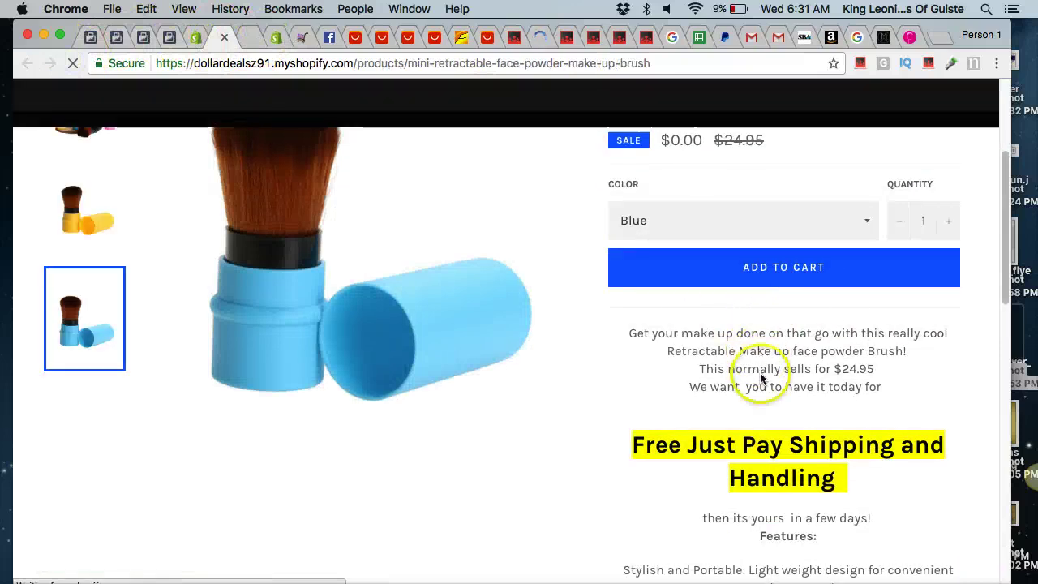
scroll(758, 365, down, 1)
scroll(760, 376, down, 3)
scroll(760, 376, up, 8)
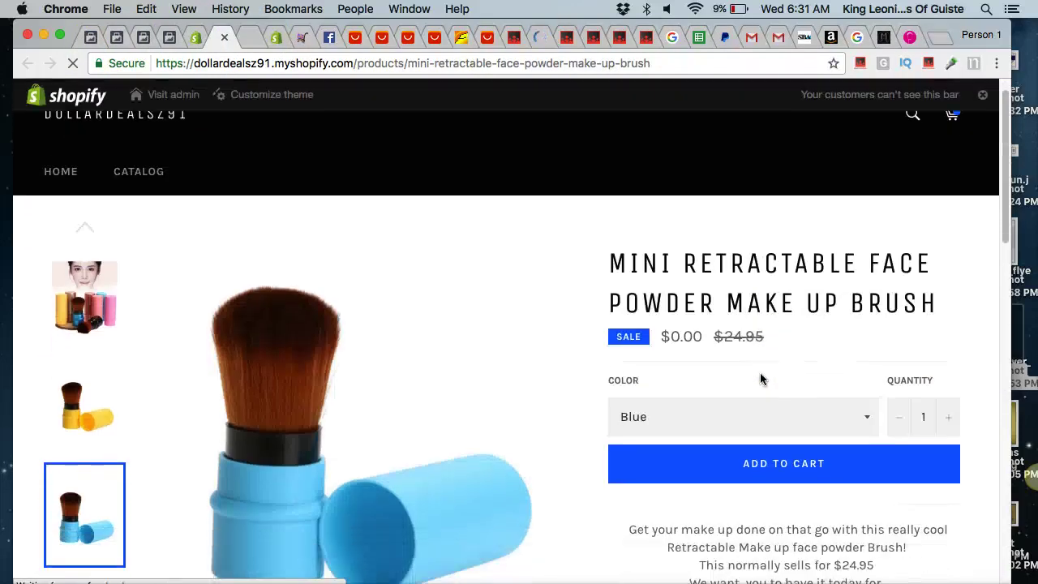
scroll(760, 373, down, 1)
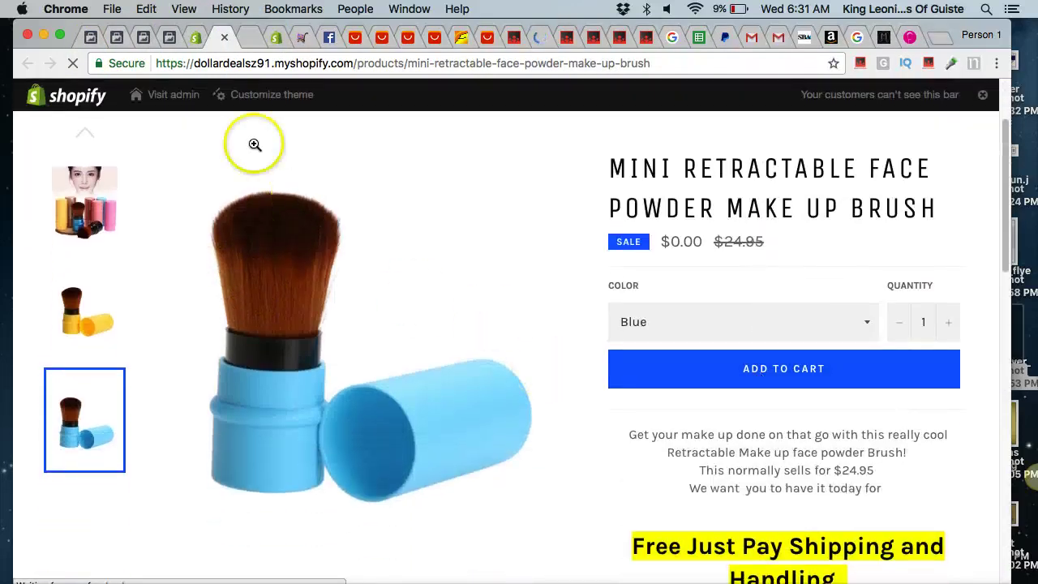
Switch off Hurrify's Loyal Customers option, resave the timer, and go back to the brush's page.
click(223, 38)
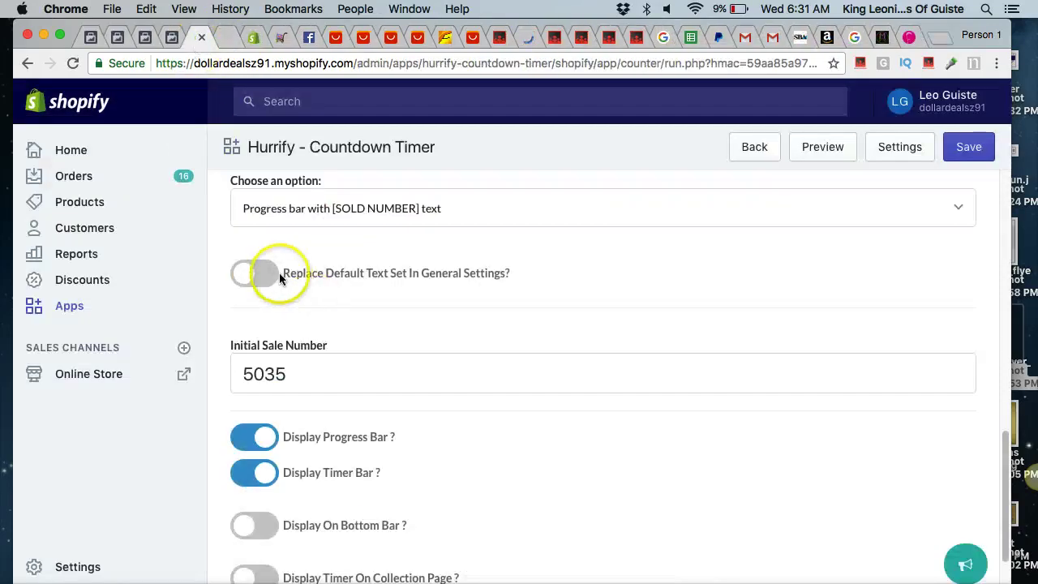
scroll(349, 402, down, 2)
scroll(297, 414, up, 12)
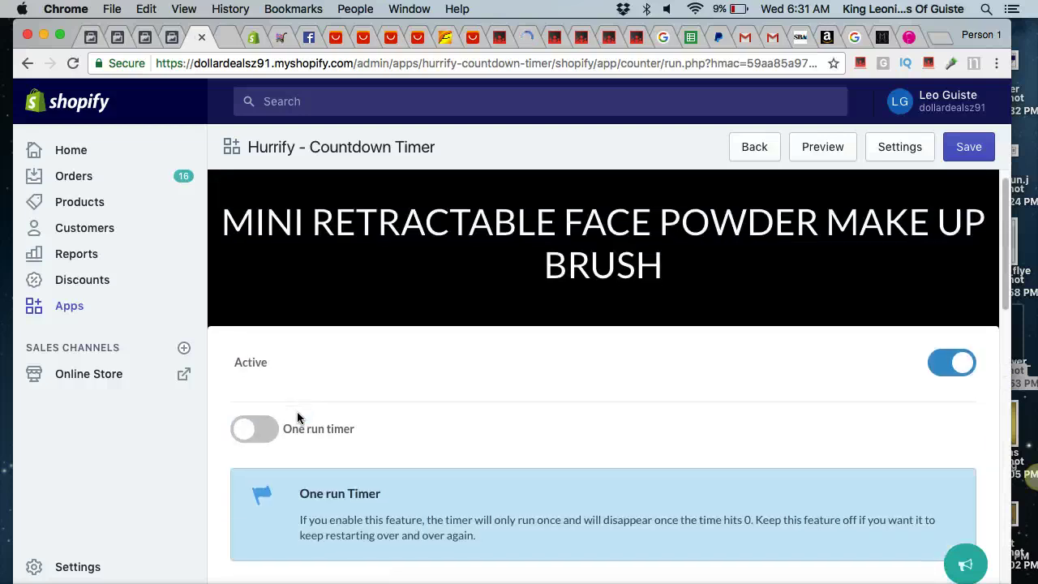
scroll(297, 417, down, 2)
click(259, 467)
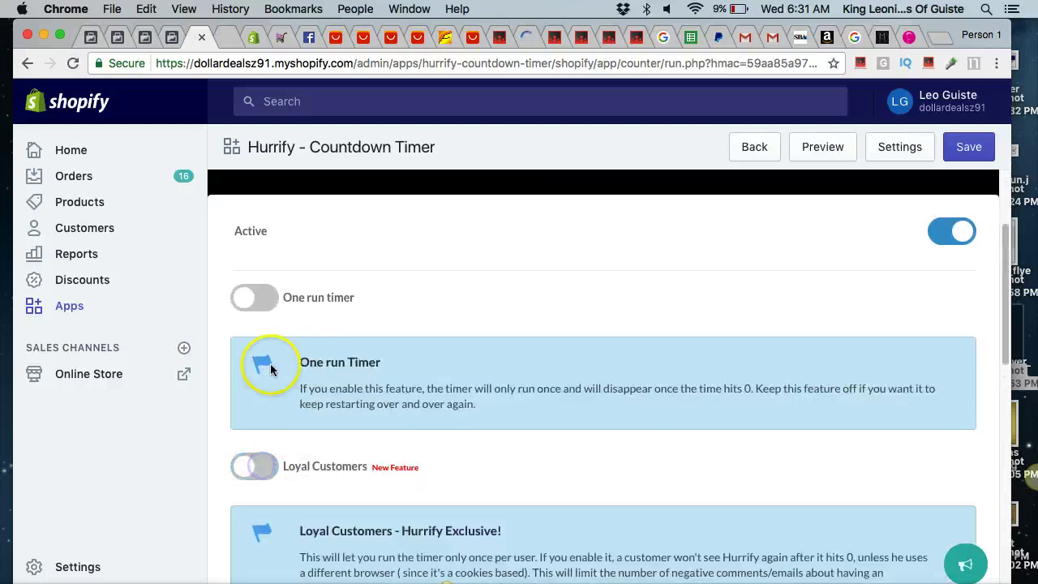
click(968, 151)
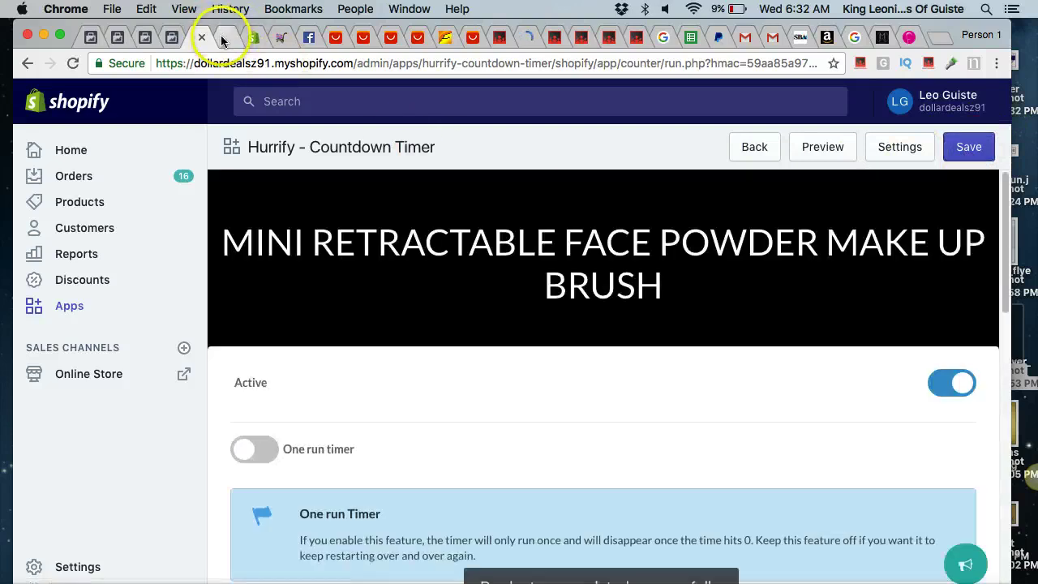
click(226, 36)
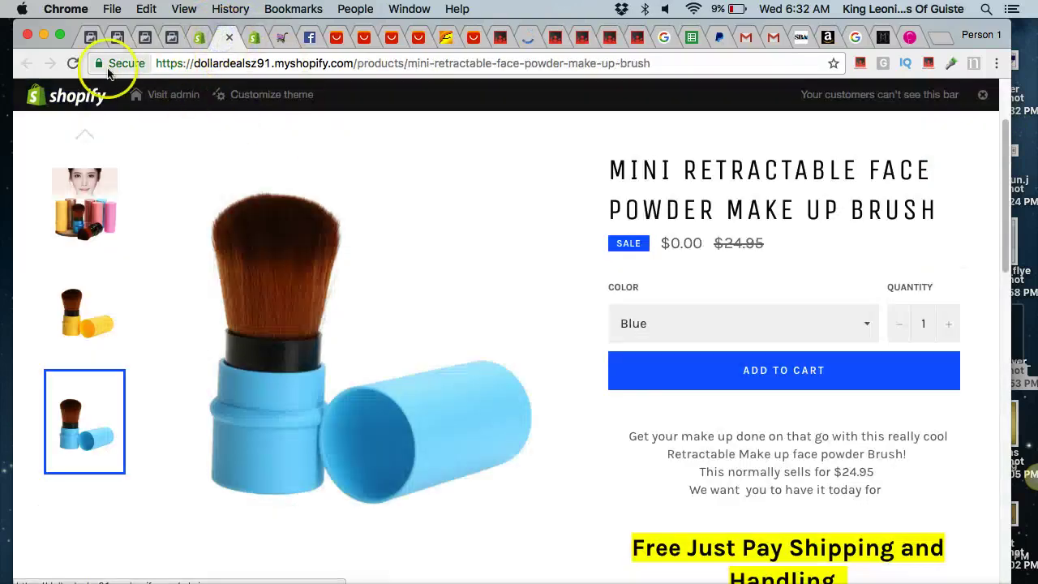
Reload the brush's product page so the '5035 CLAIMED' sold-count bar appears.
click(73, 63)
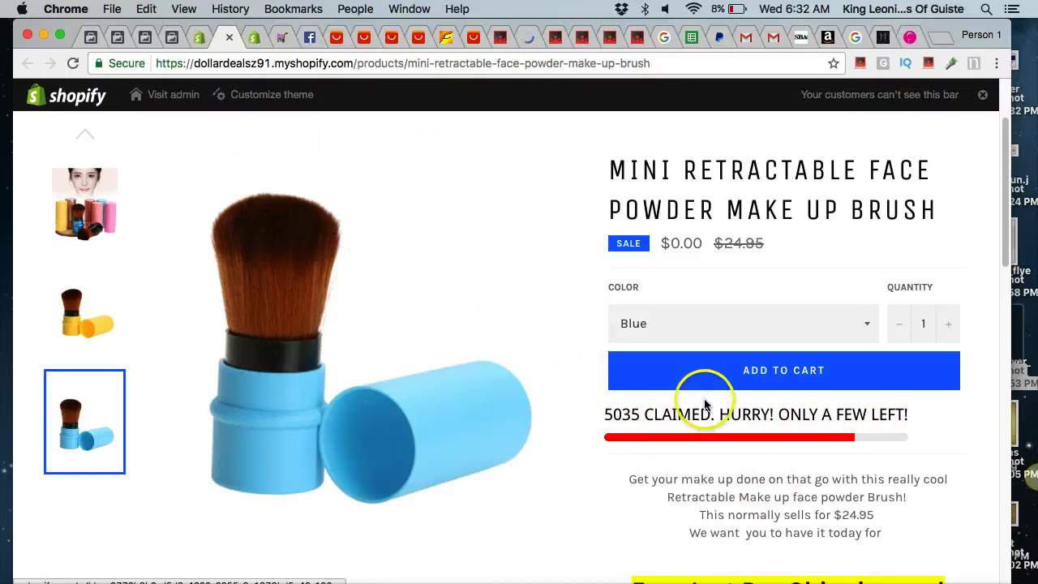
Go back to the store admin and open Settings to check shipping.
click(199, 37)
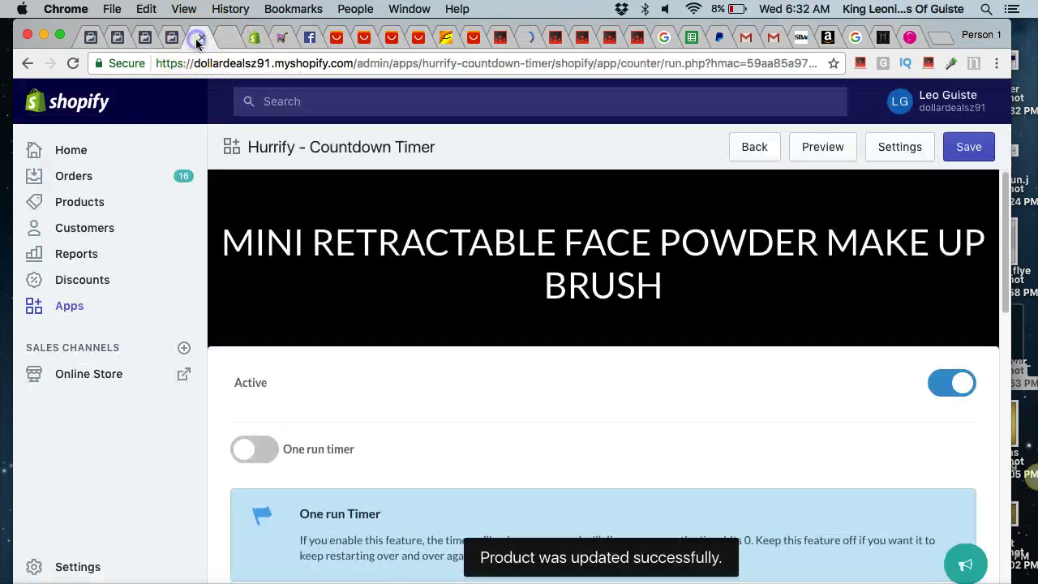
scroll(511, 385, down, 3)
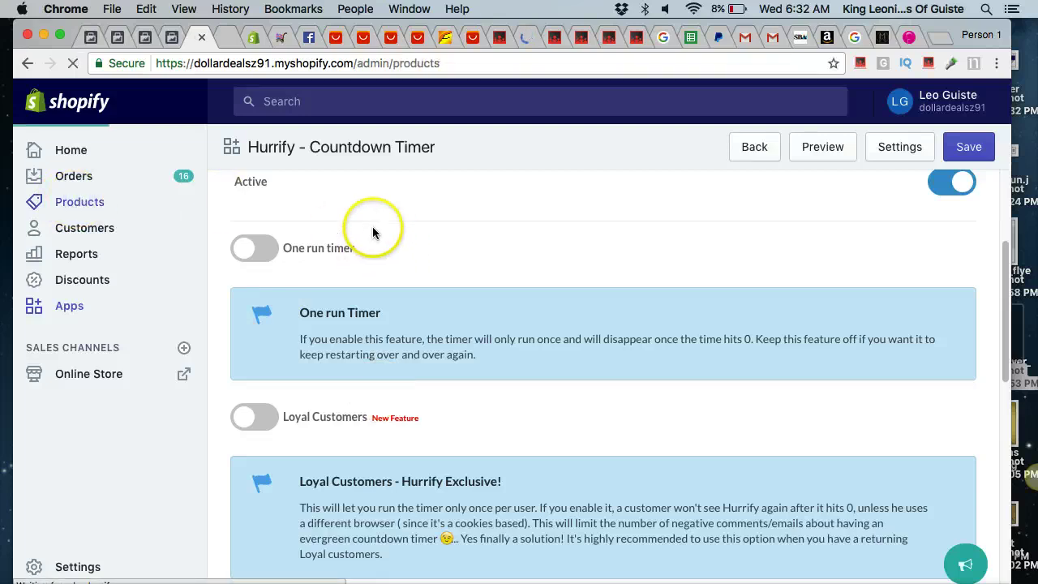
scroll(511, 464, down, 1)
scroll(511, 464, up, 1)
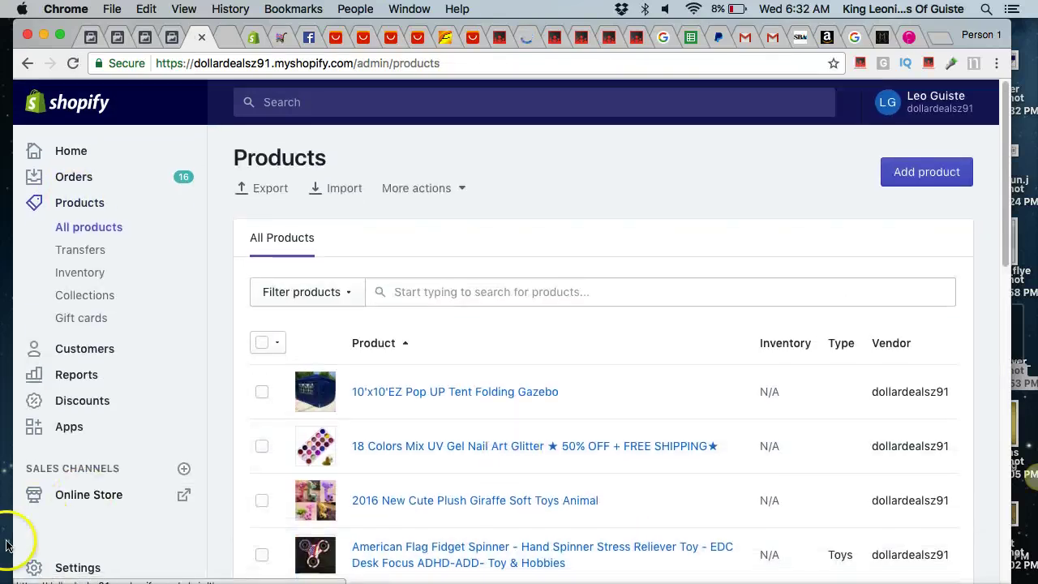
click(77, 568)
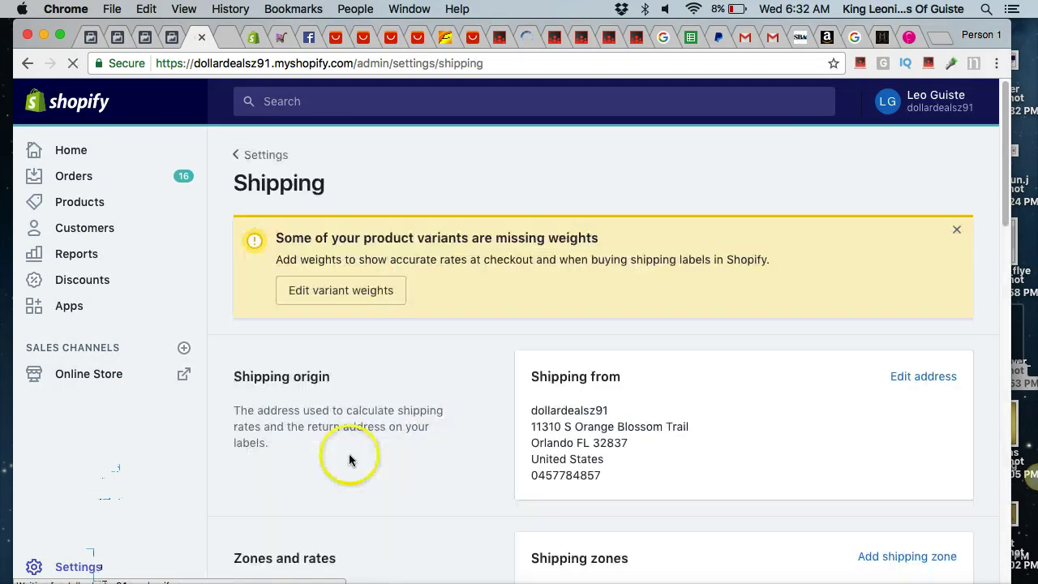
Review the shipping zones using Better Shipping rates, then open the Better Shipping app.
scroll(801, 354, down, 5)
scroll(800, 353, down, 10)
scroll(800, 357, up, 10)
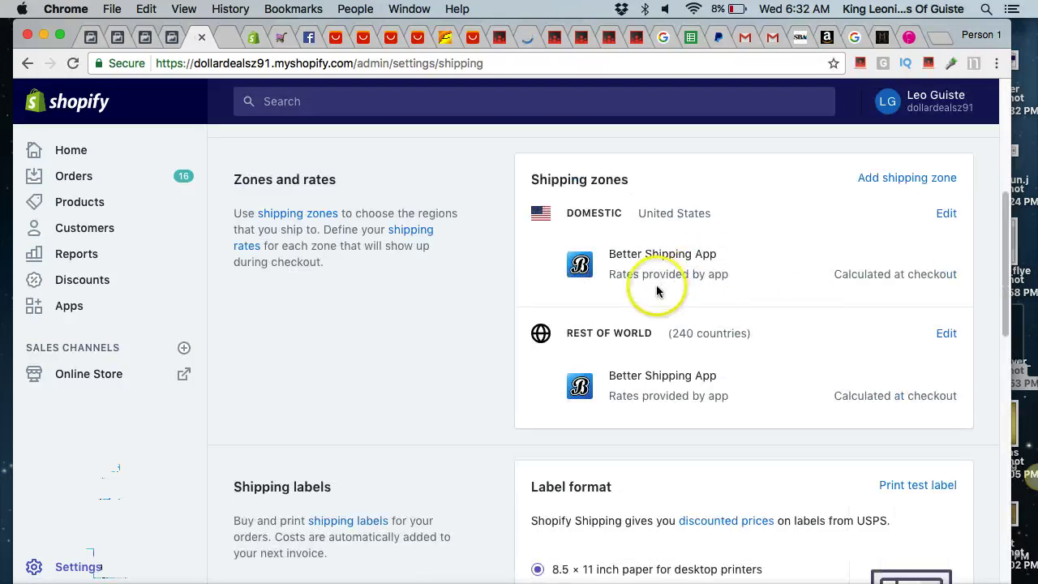
scroll(654, 292, down, 2)
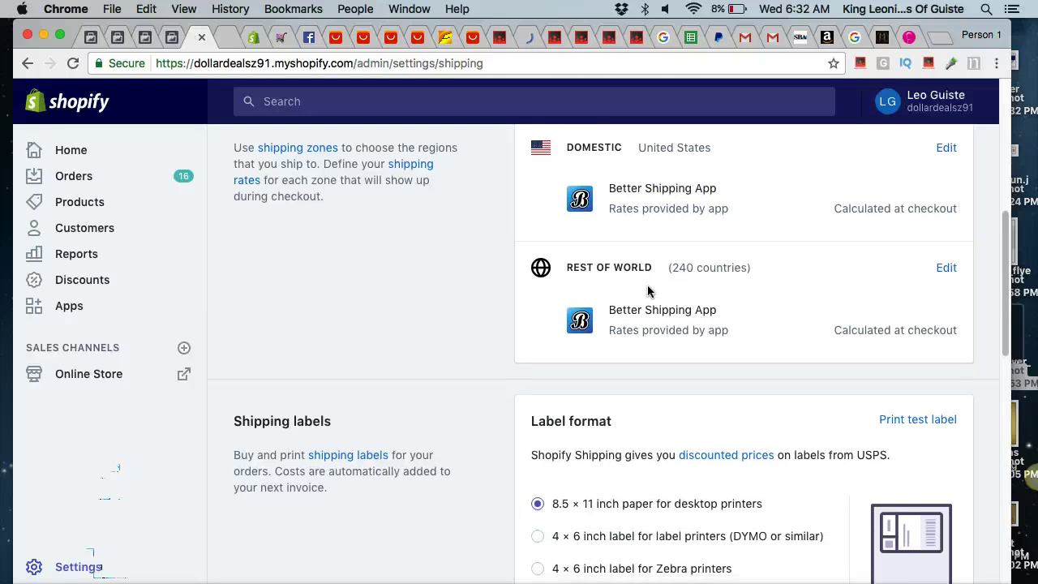
scroll(648, 290, up, 10)
scroll(168, 508, down, 7)
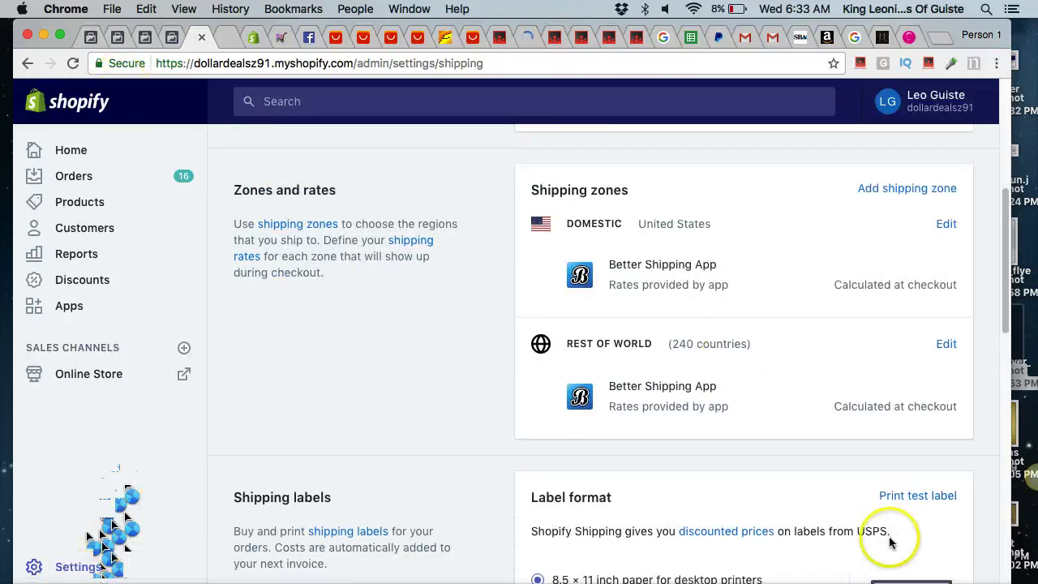
scroll(1006, 280, down, 3)
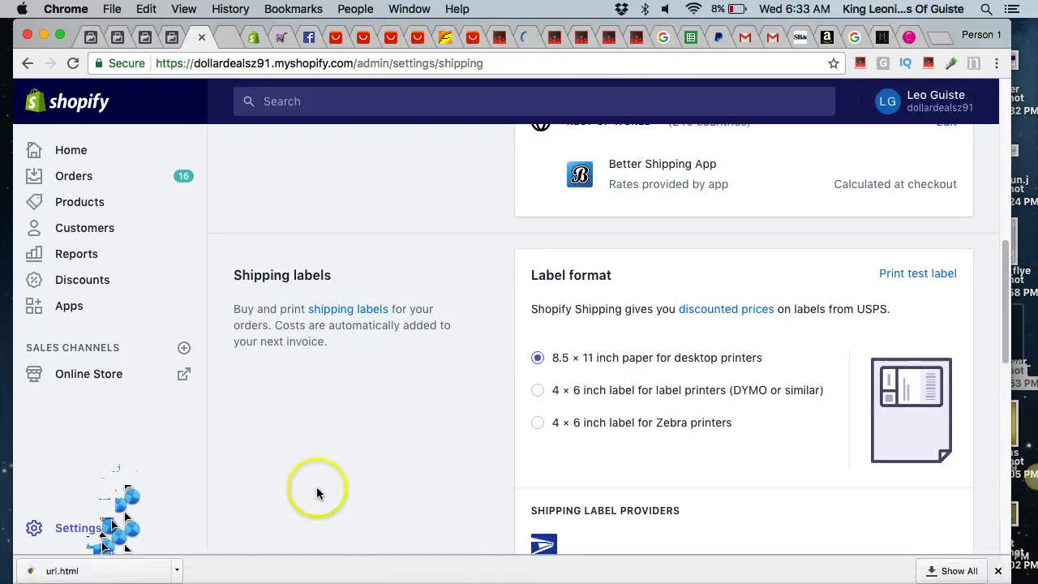
scroll(316, 487, down, 2)
scroll(316, 486, up, 5)
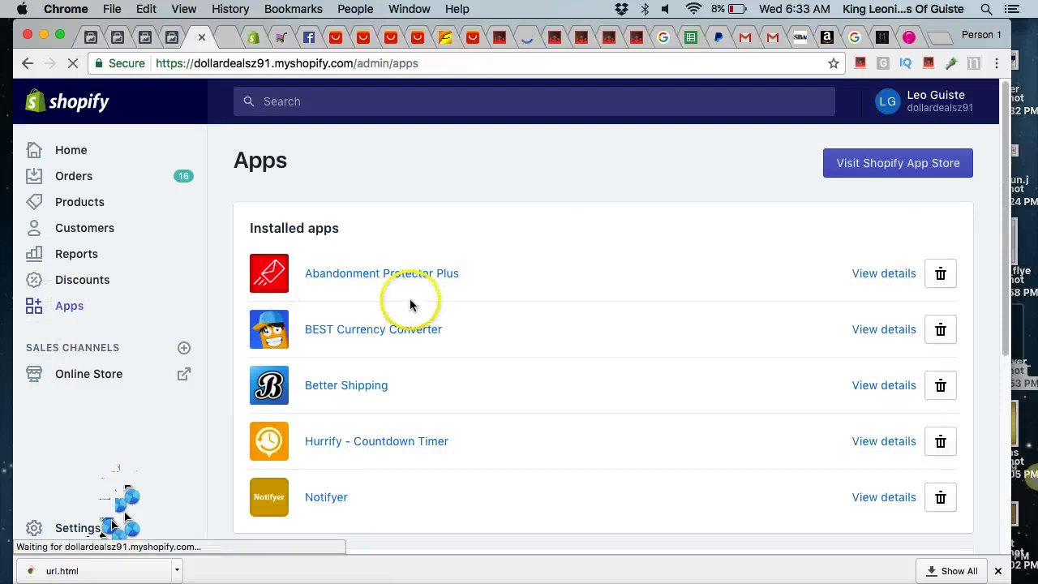
click(346, 386)
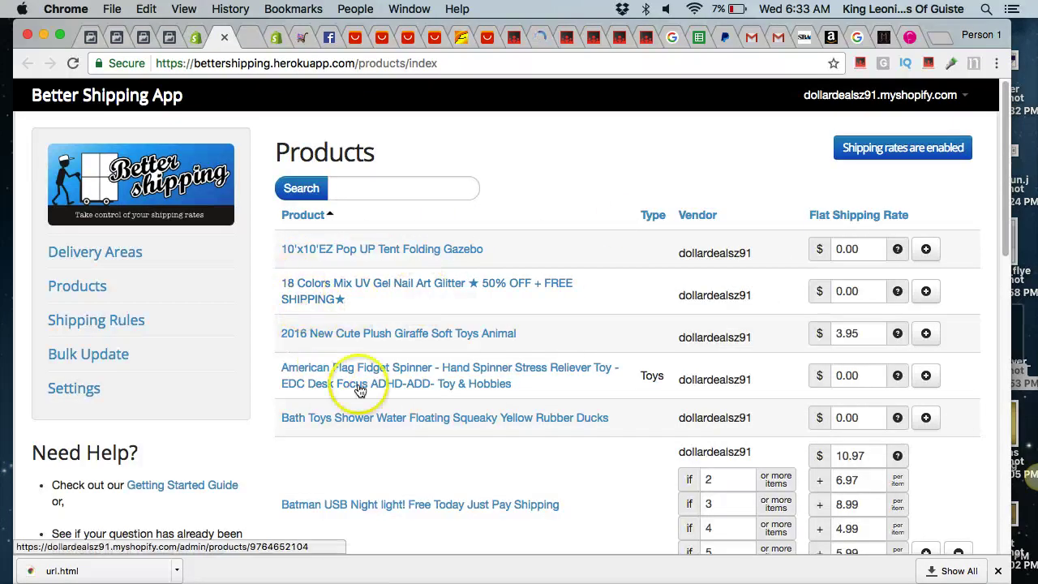
Copy Mini Groot's 10.97 rate into the brush's base shipping price.
scroll(372, 394, down, 5)
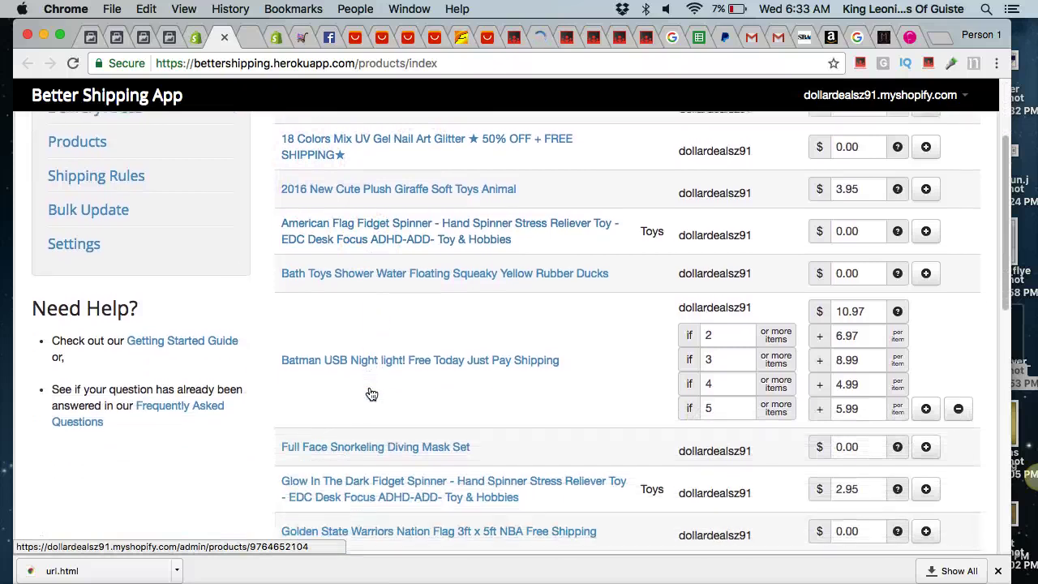
scroll(372, 394, down, 4)
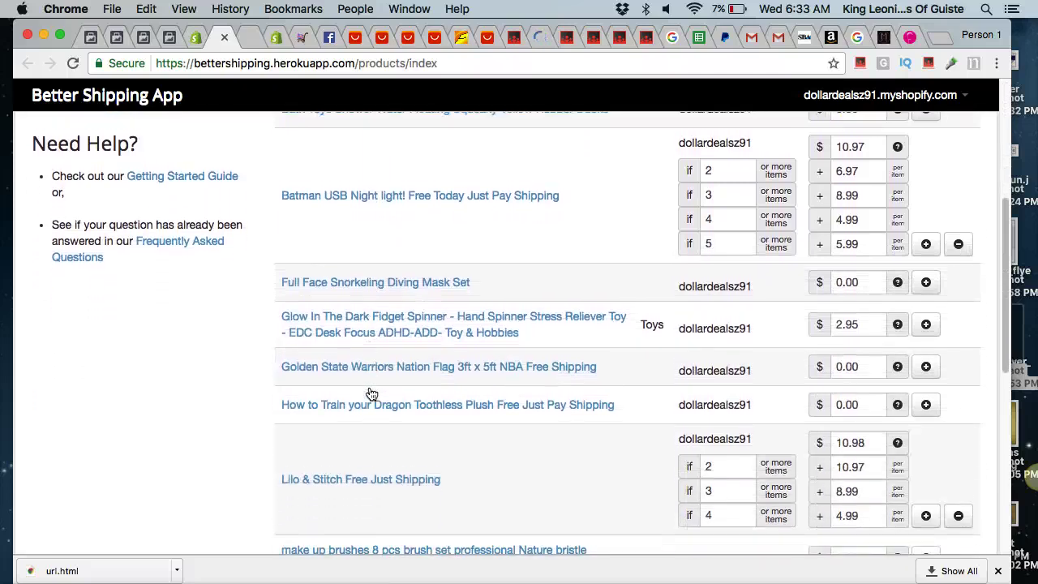
scroll(371, 393, down, 5)
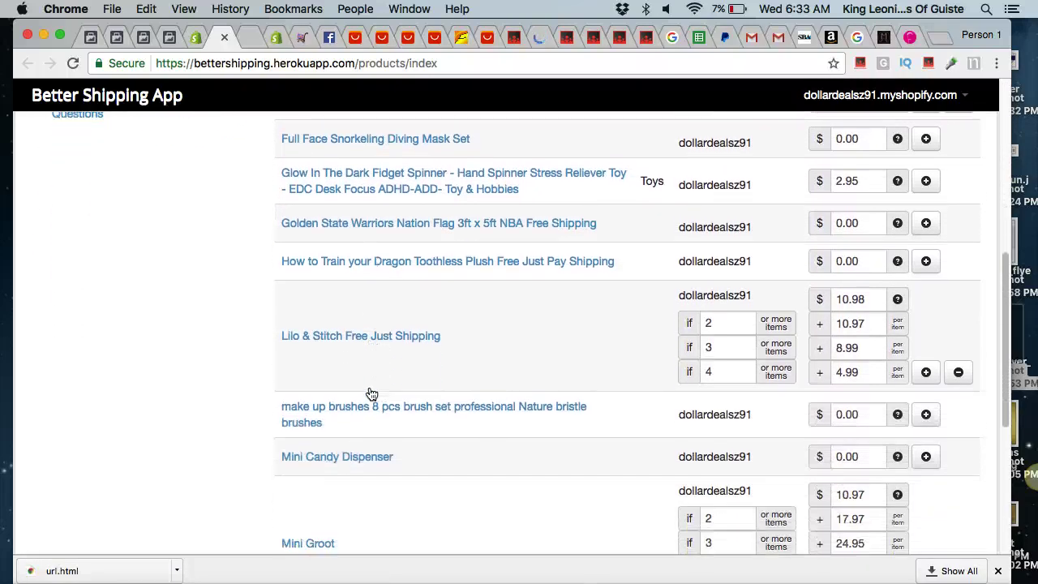
scroll(371, 393, down, 5)
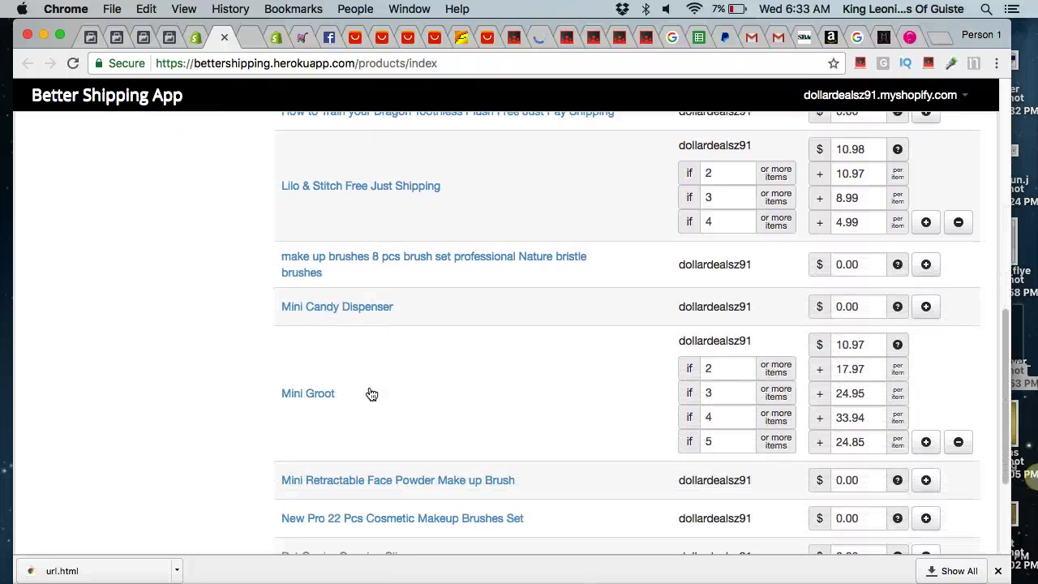
scroll(370, 393, down, 2)
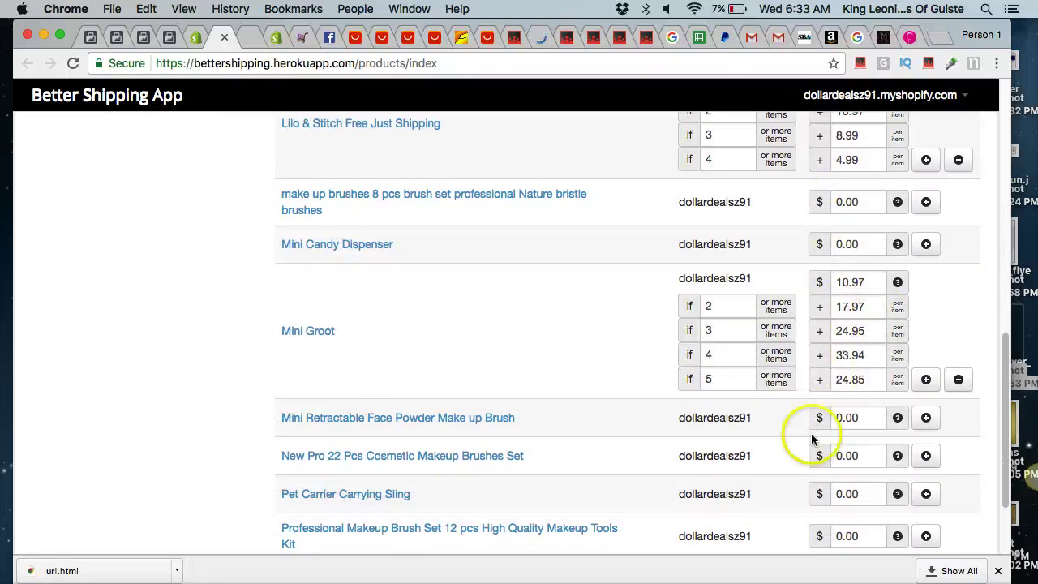
double_click(862, 418)
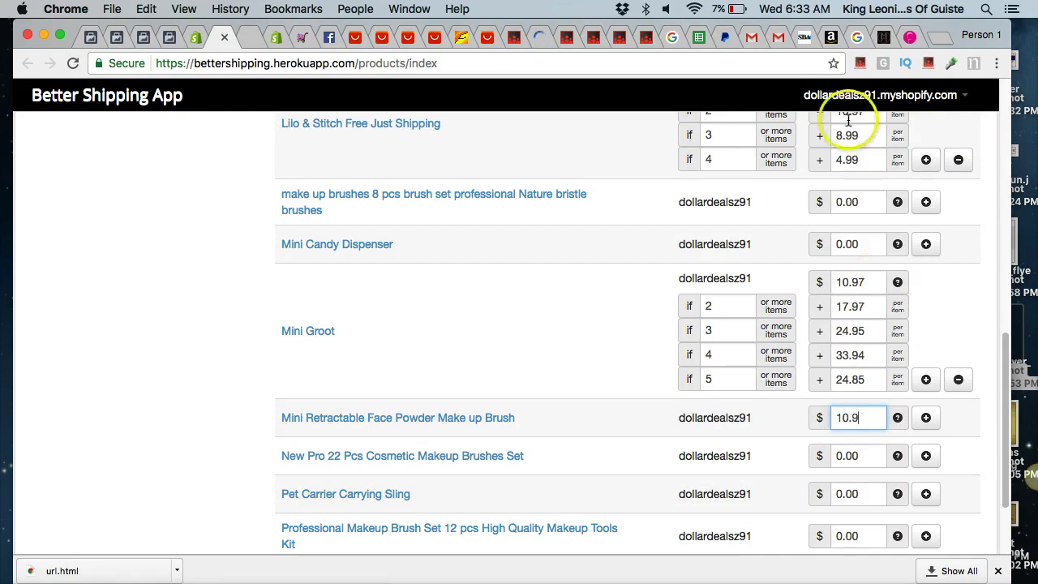
click(857, 281)
double_click(858, 282)
key(super+c)
double_click(865, 419)
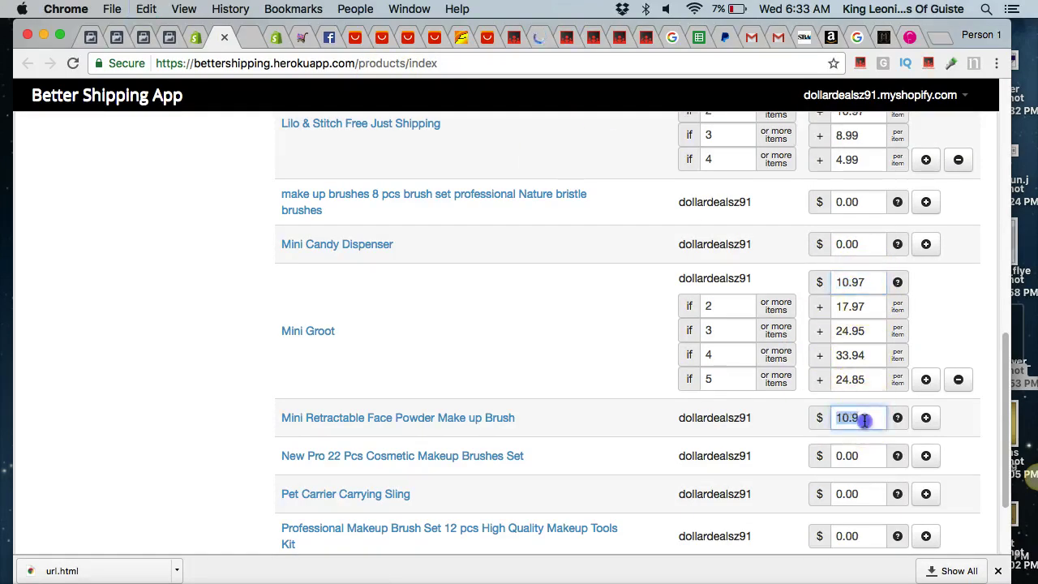
key(super+v)
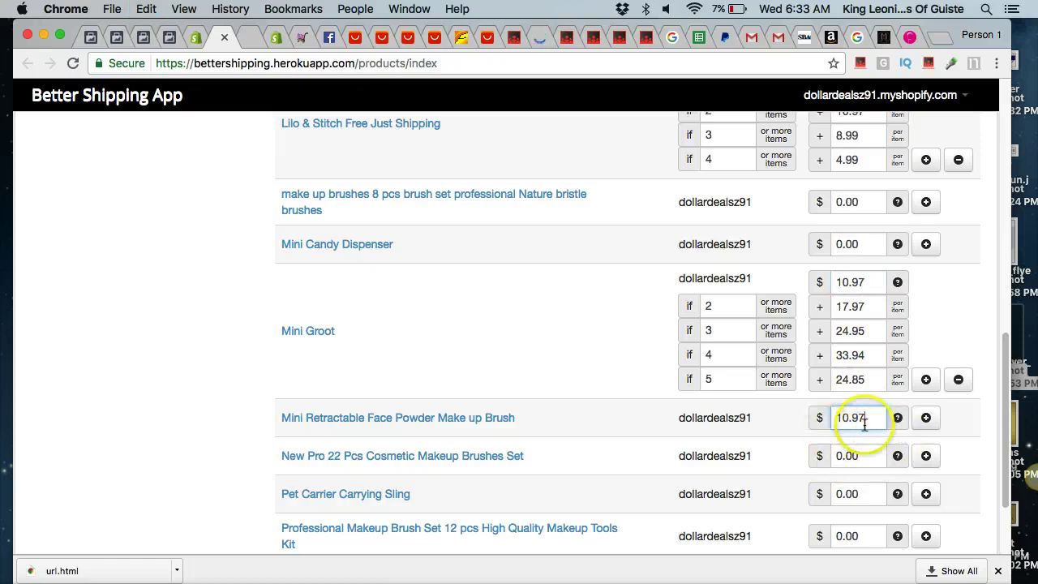
Add brush shipping tiers for 2 items (5.99) and 3 items (7.99).
click(925, 419)
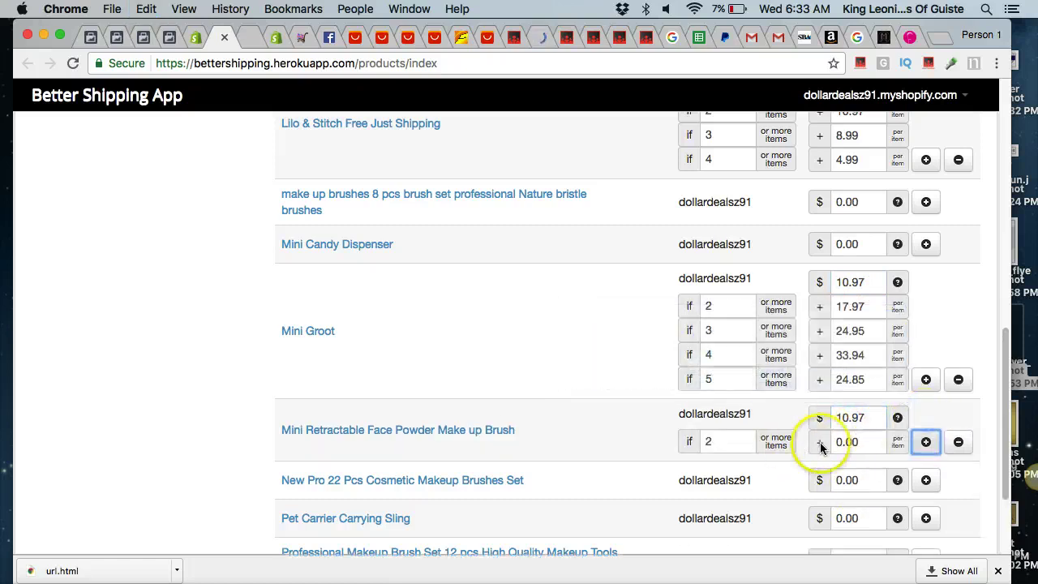
click(843, 442)
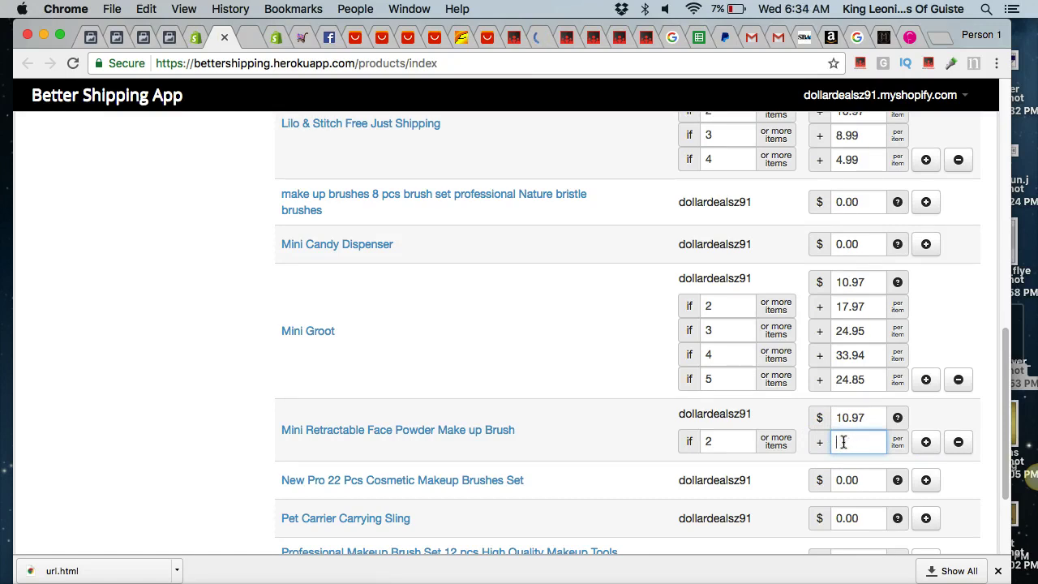
click(926, 442)
double_click(875, 466)
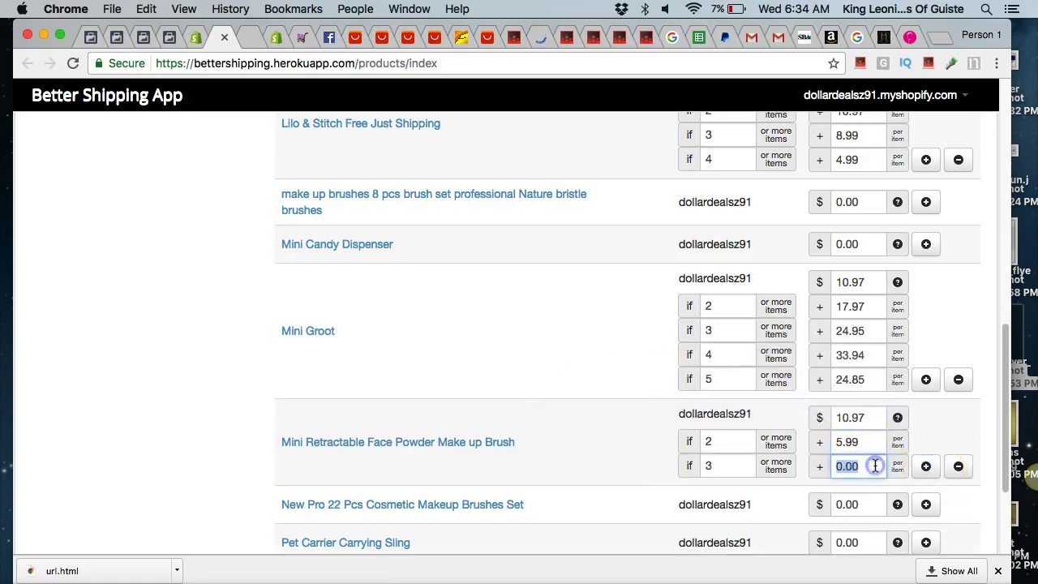
click(855, 417)
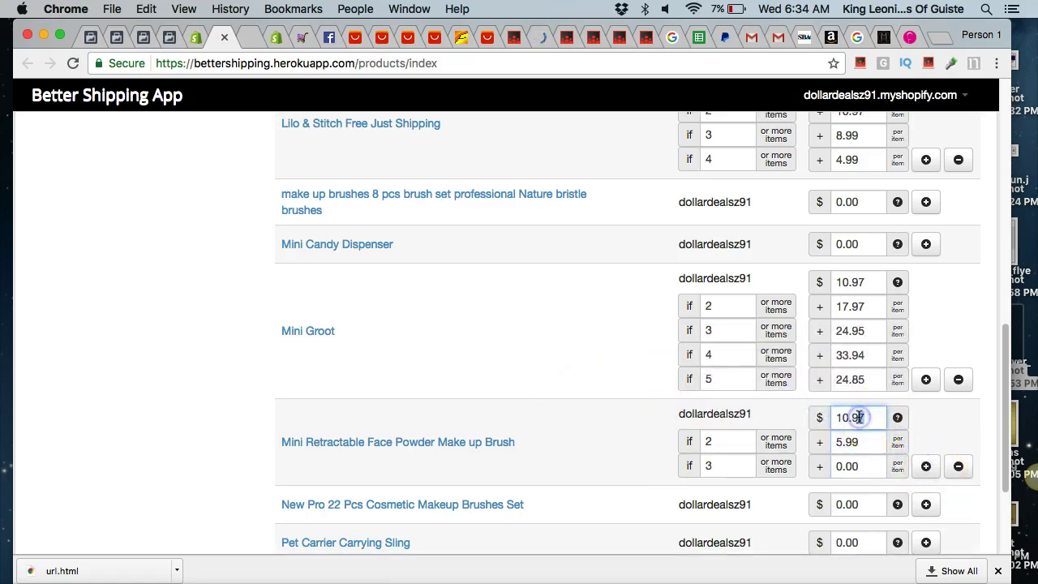
click(854, 466)
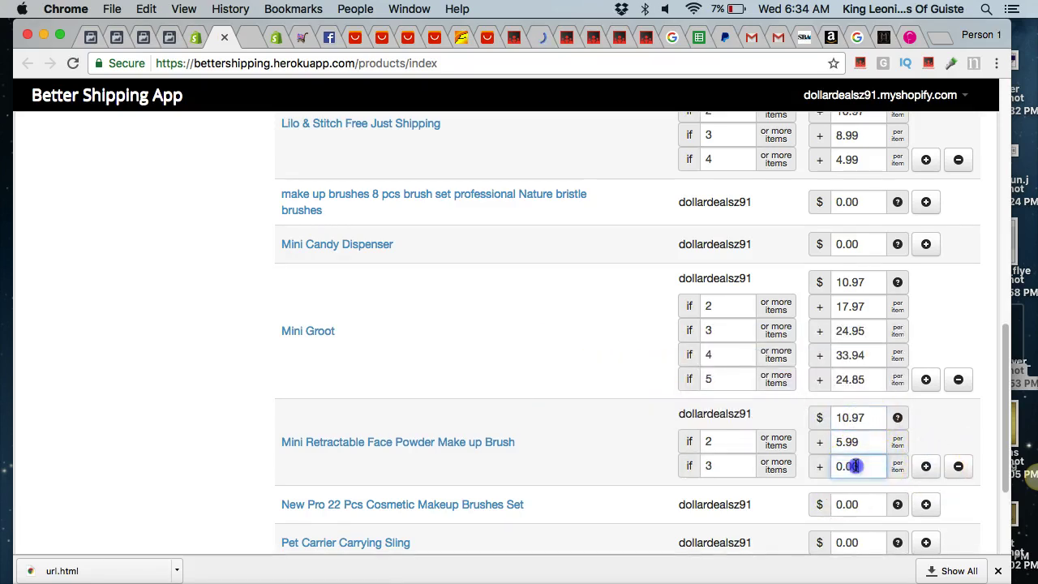
text(7.99)
Add brush shipping tiers for 4 and 5 items at 7.99 each.
click(926, 466)
click(876, 482)
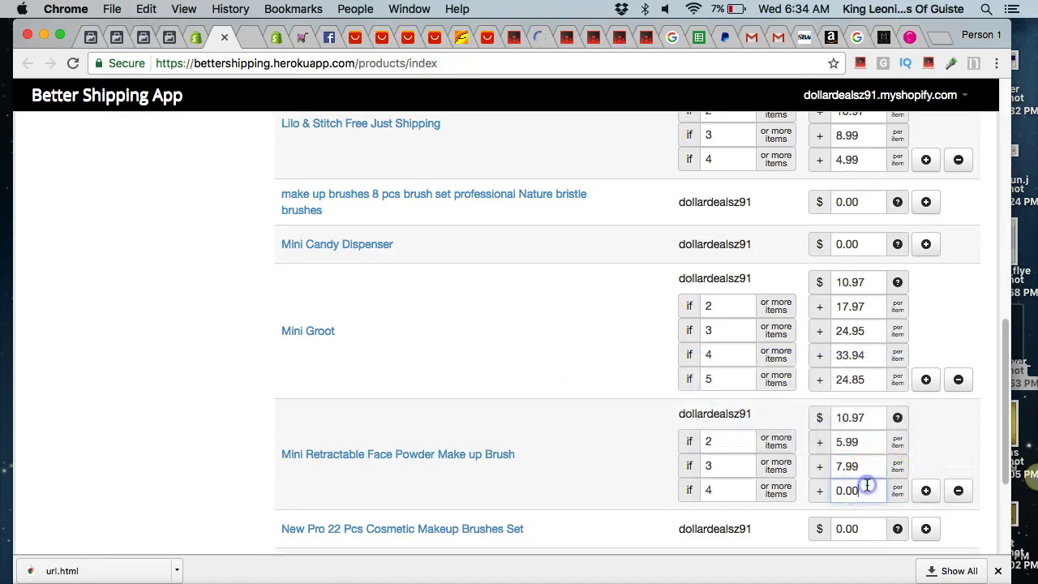
text(7.99)
click(925, 490)
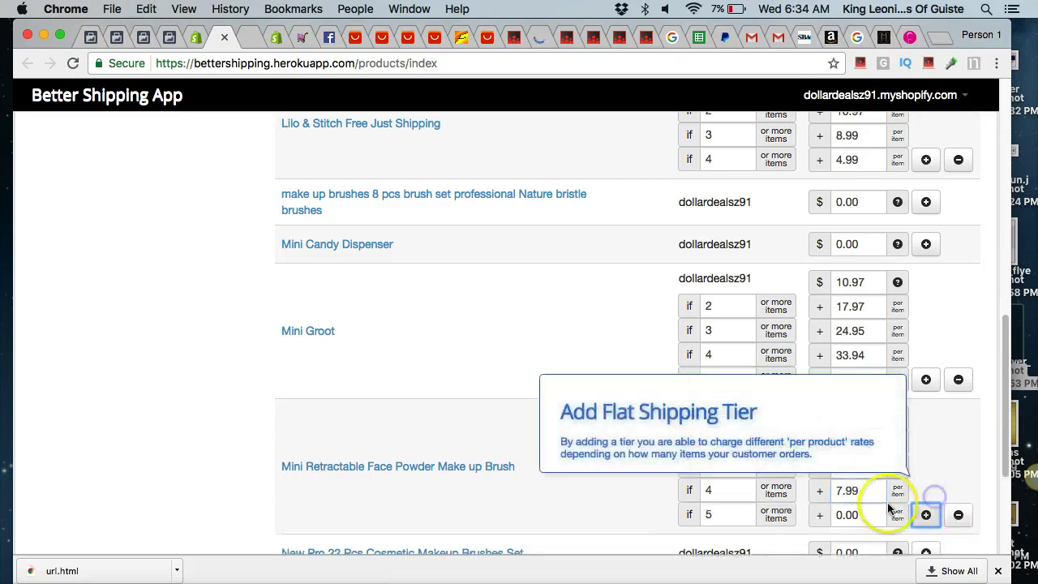
click(861, 514)
text(7.99)
key(BackSpace)
key(BackSpace)
key(BackSpace)
key(BackSpace)
text(7)
scroll(884, 508, down, 5)
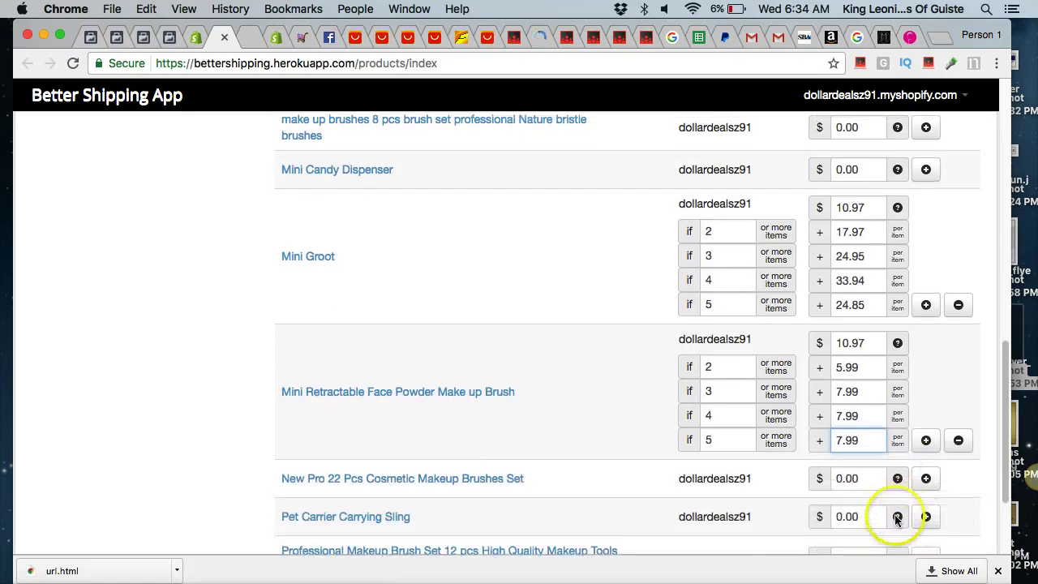
Save the brush's new shipping rates and add the Blue brush to the cart.
click(339, 475)
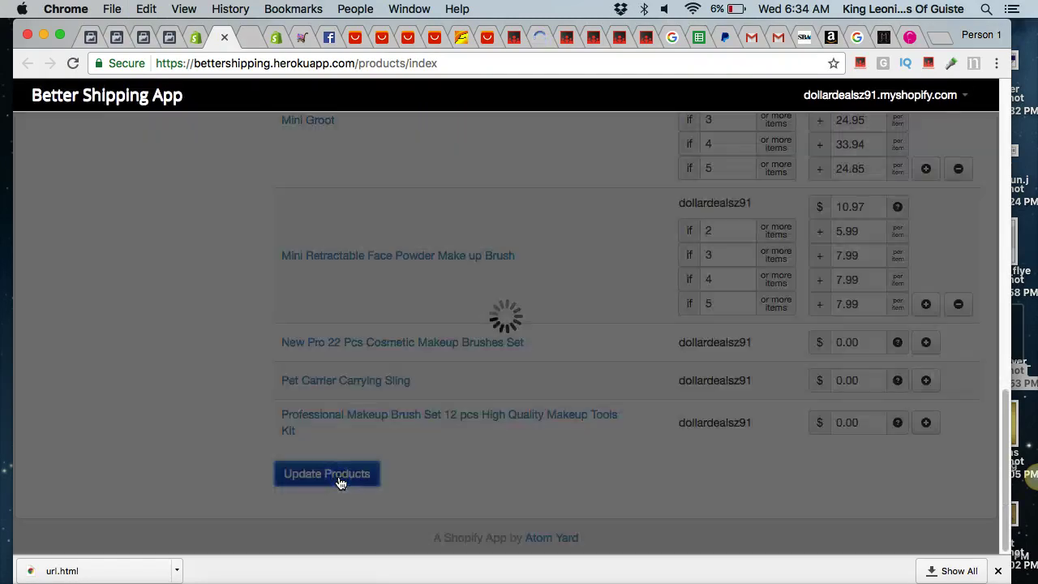
click(248, 38)
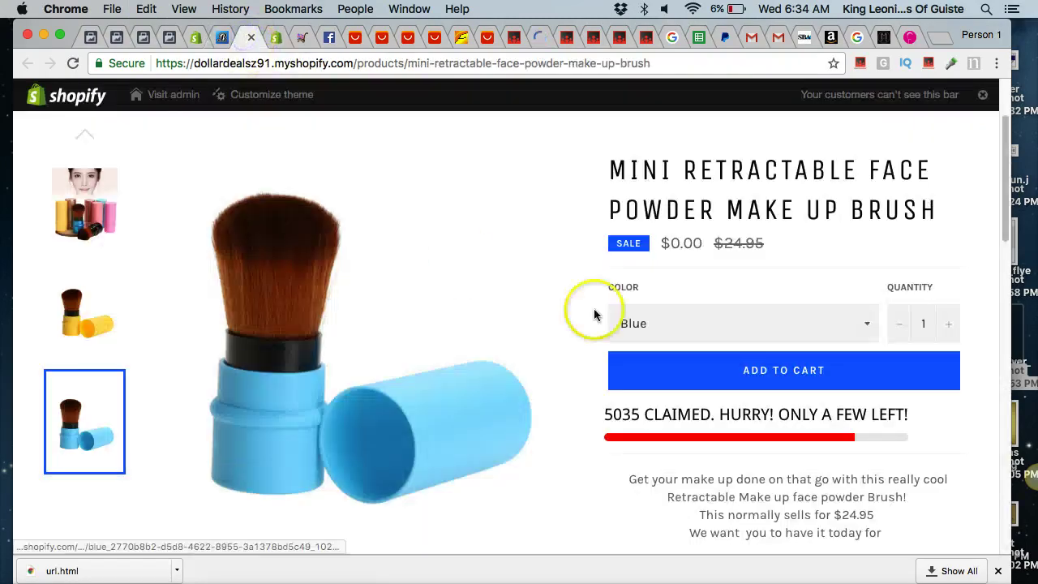
click(725, 369)
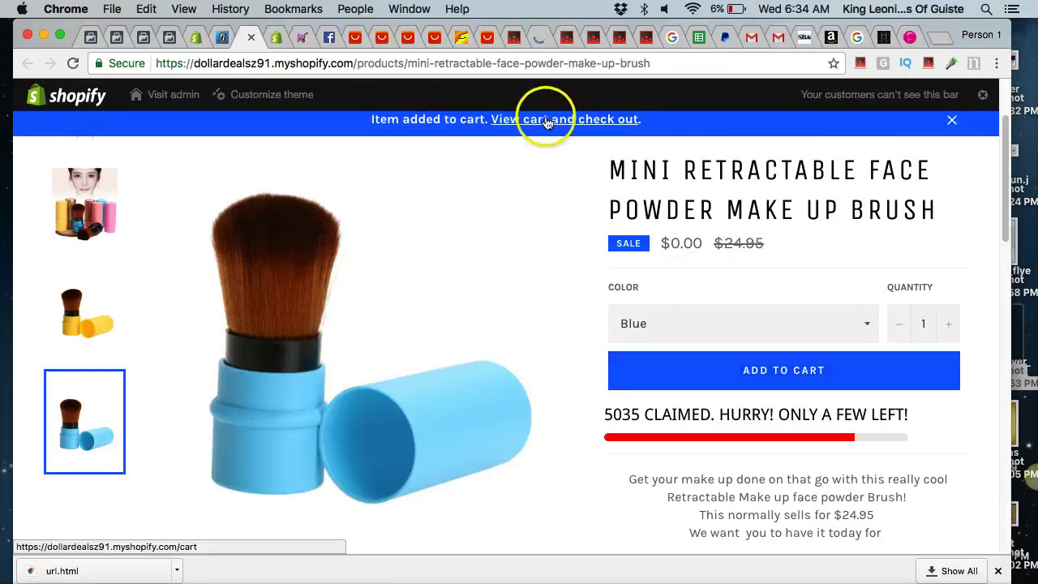
click(547, 122)
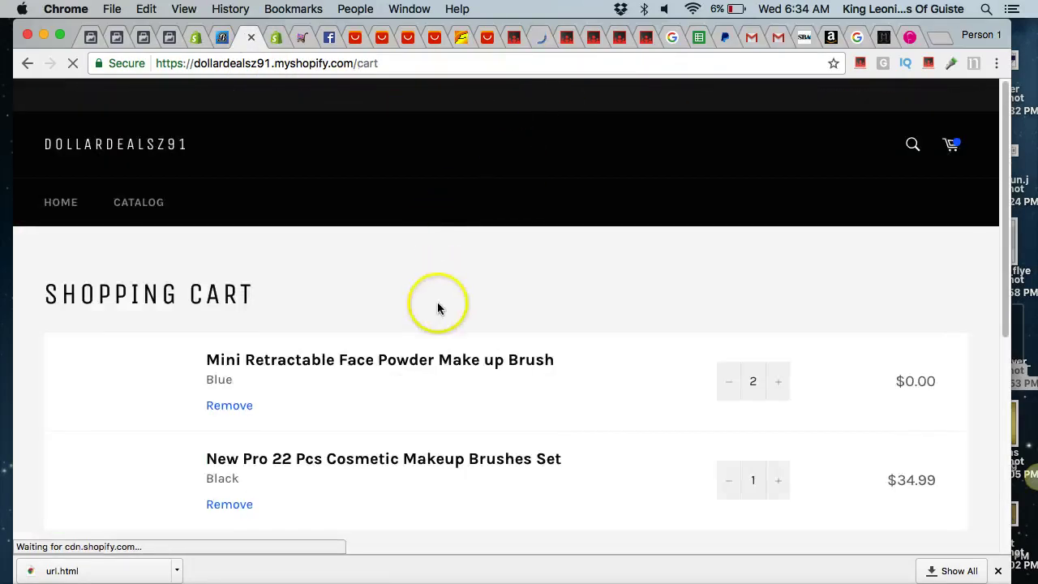
Reduce the cart to one Blue brush, remove the New Pro 22 Pcs set, and check out.
scroll(594, 386, down, 2)
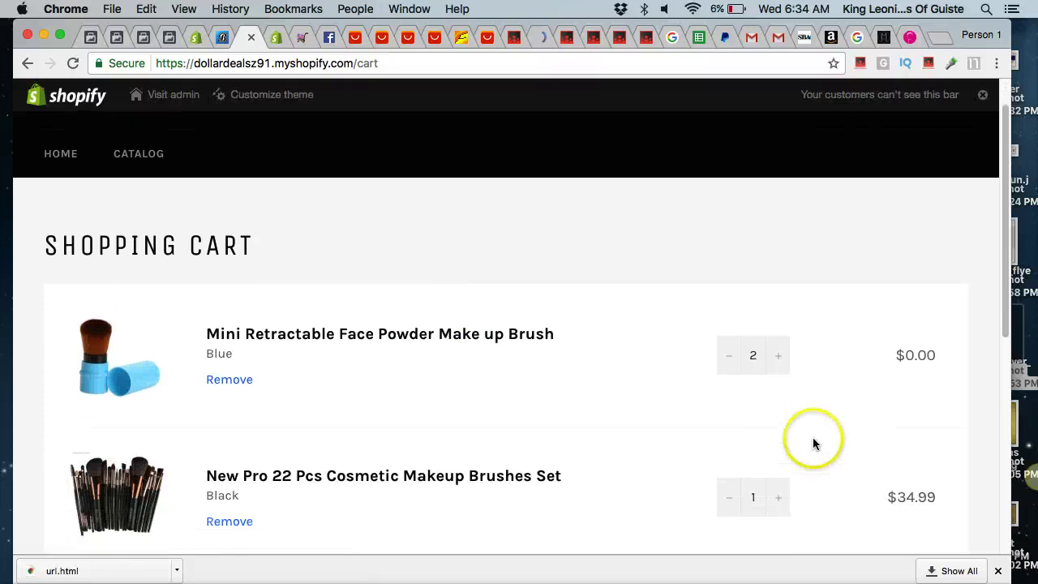
click(730, 347)
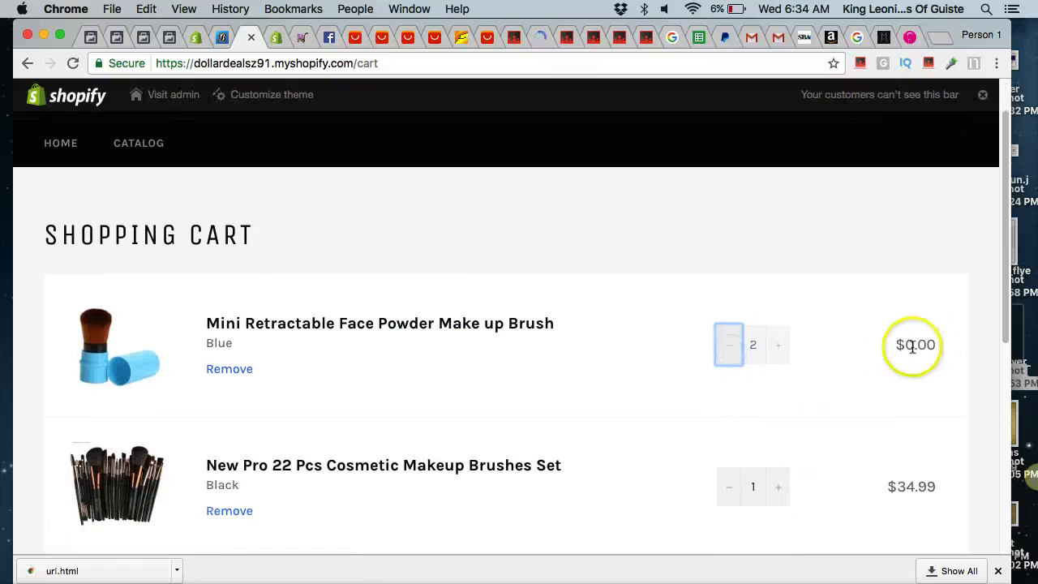
scroll(724, 422, down, 3)
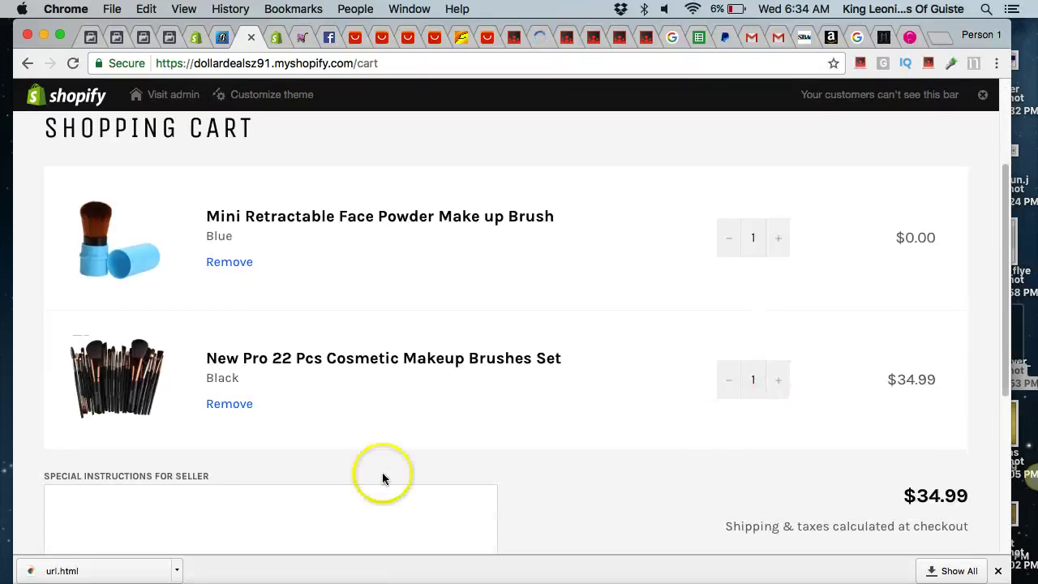
click(225, 402)
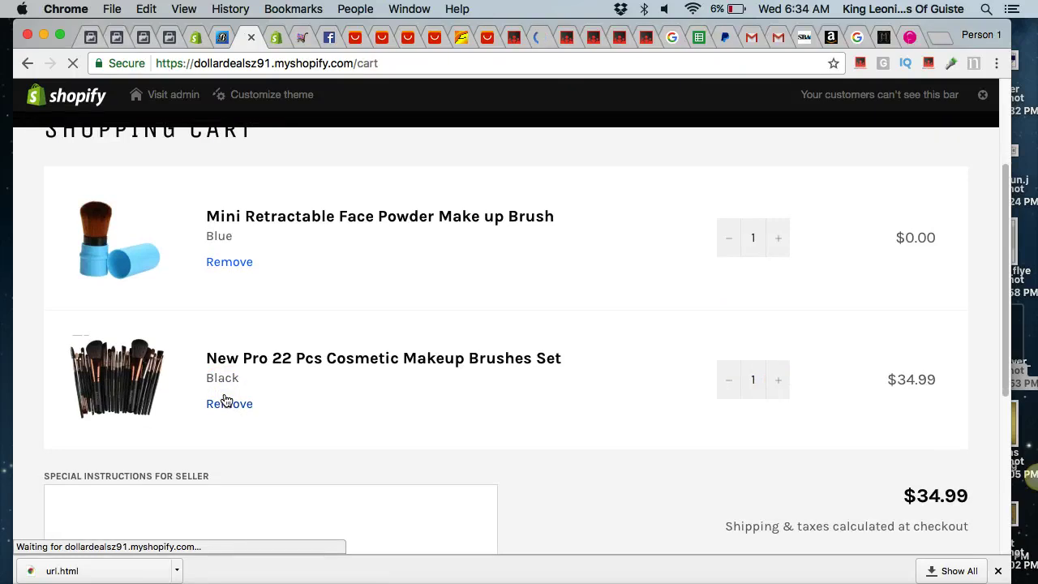
scroll(694, 379, down, 5)
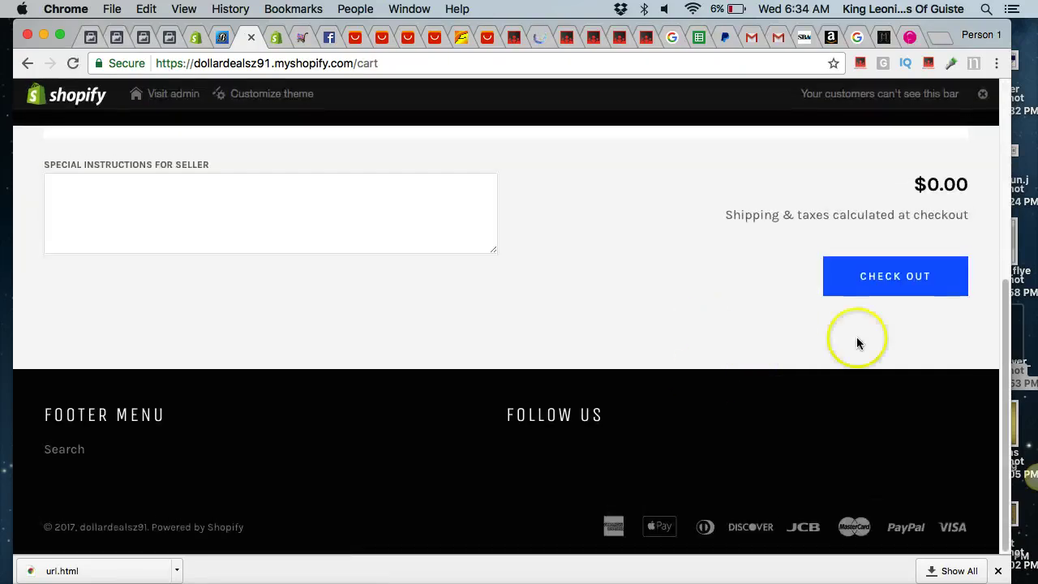
click(921, 287)
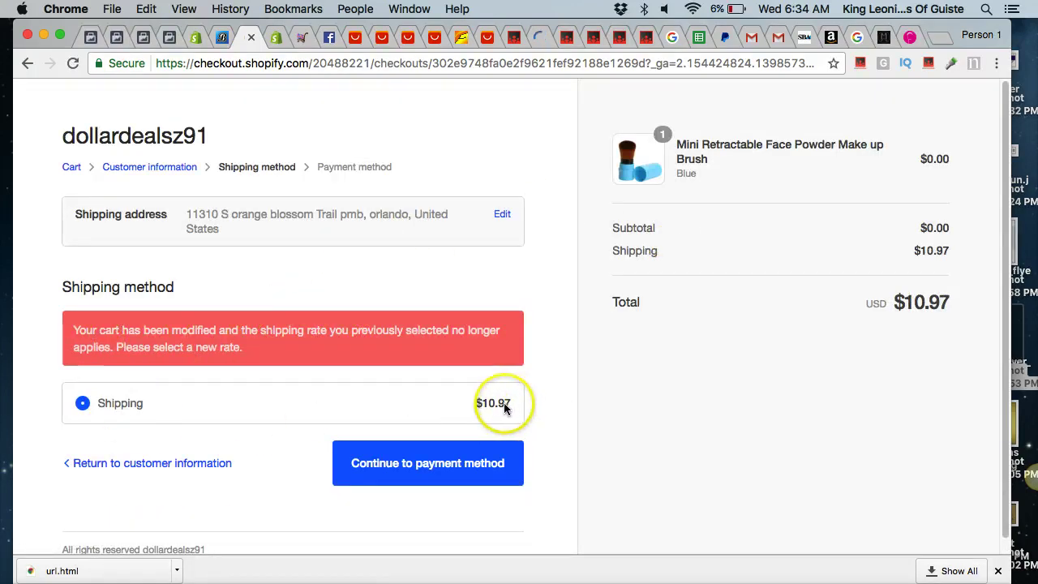
Raise the brush quantity to 2 and check out, showing $16.96 shipping.
click(75, 166)
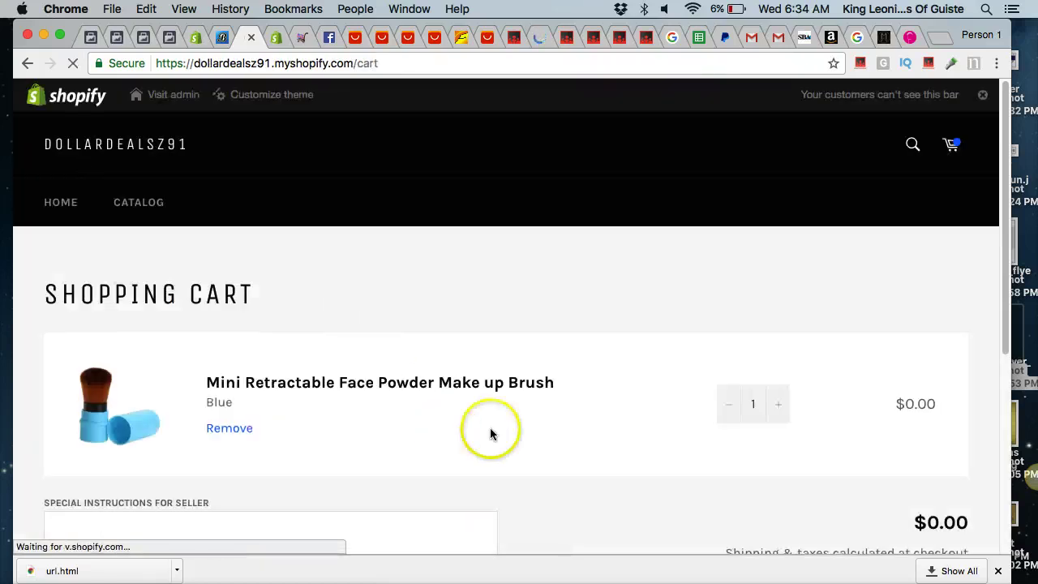
click(773, 413)
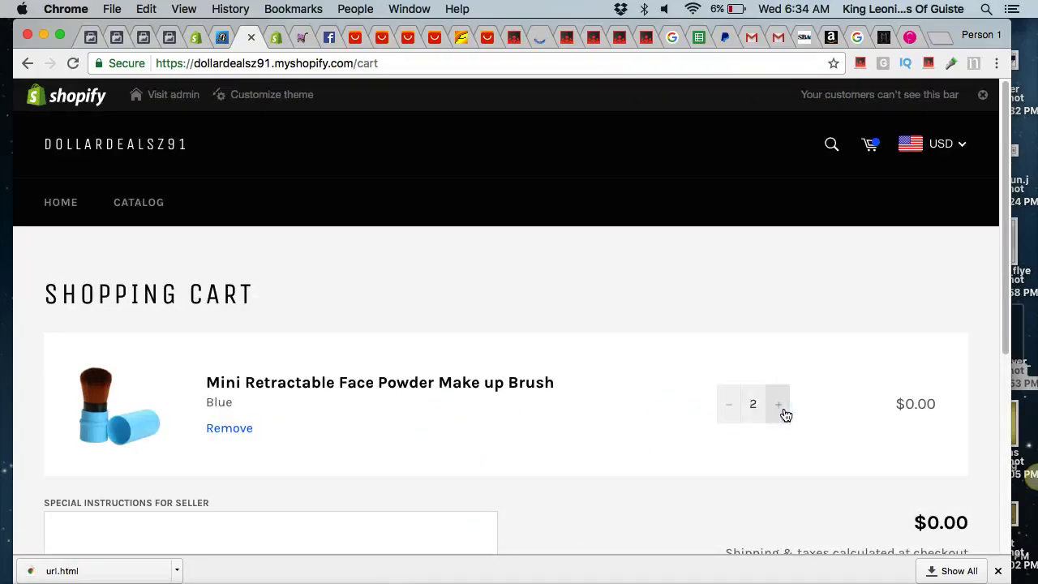
scroll(788, 412, down, 3)
click(858, 452)
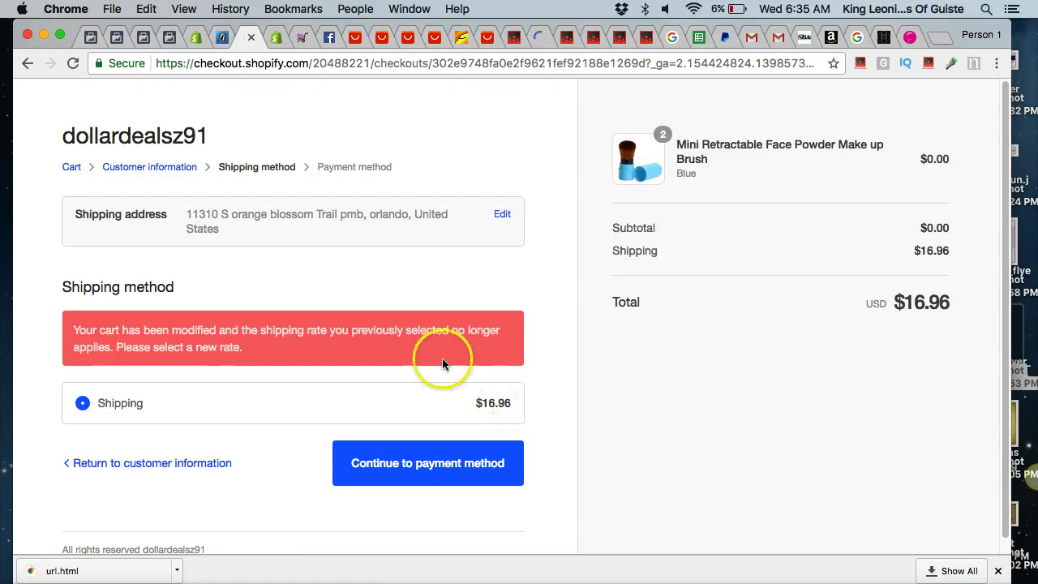
Raise the brush quantity to 3 and check out, showing $24.95 shipping.
click(73, 168)
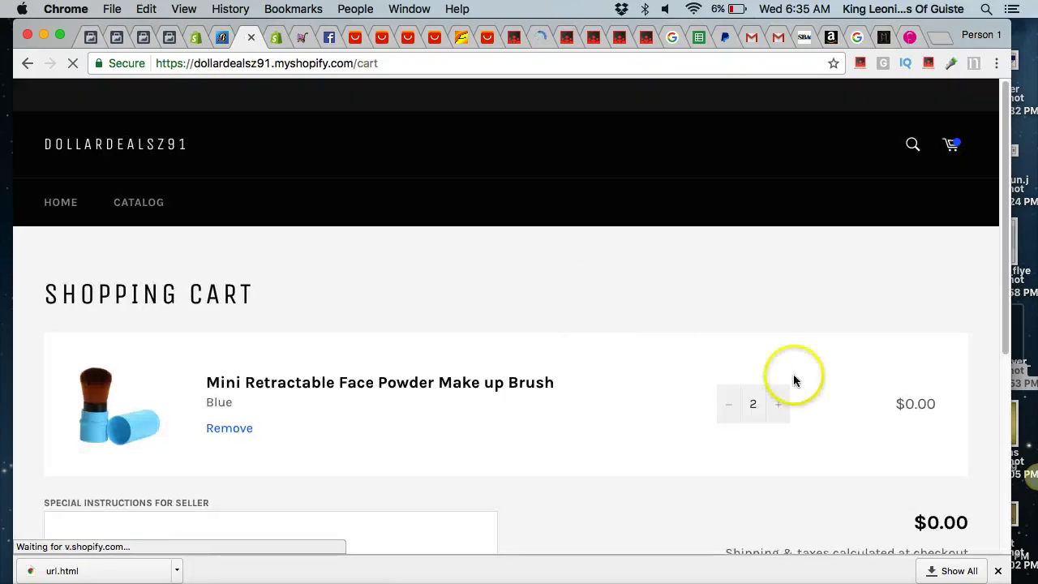
click(778, 408)
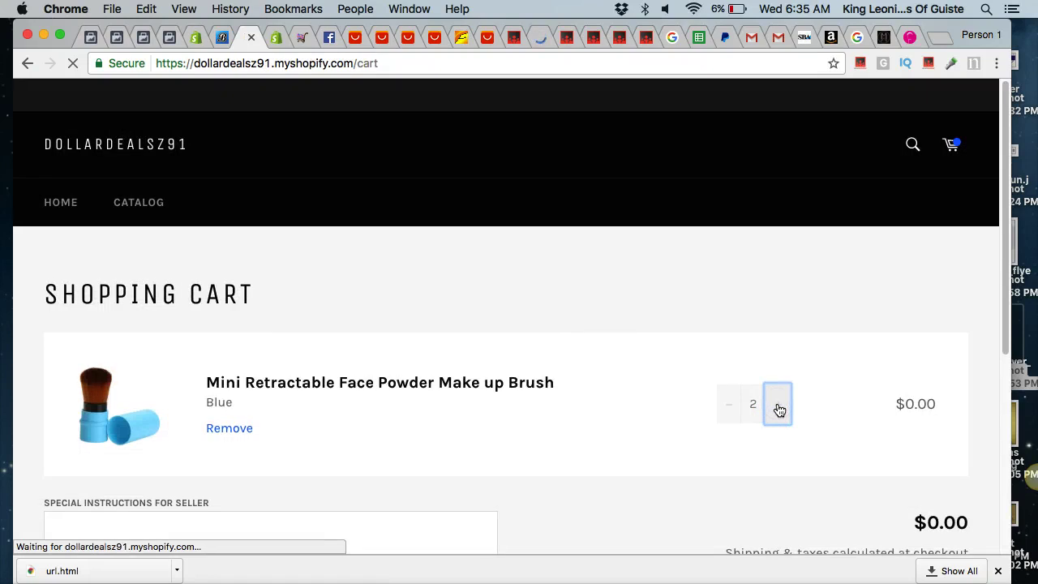
click(779, 410)
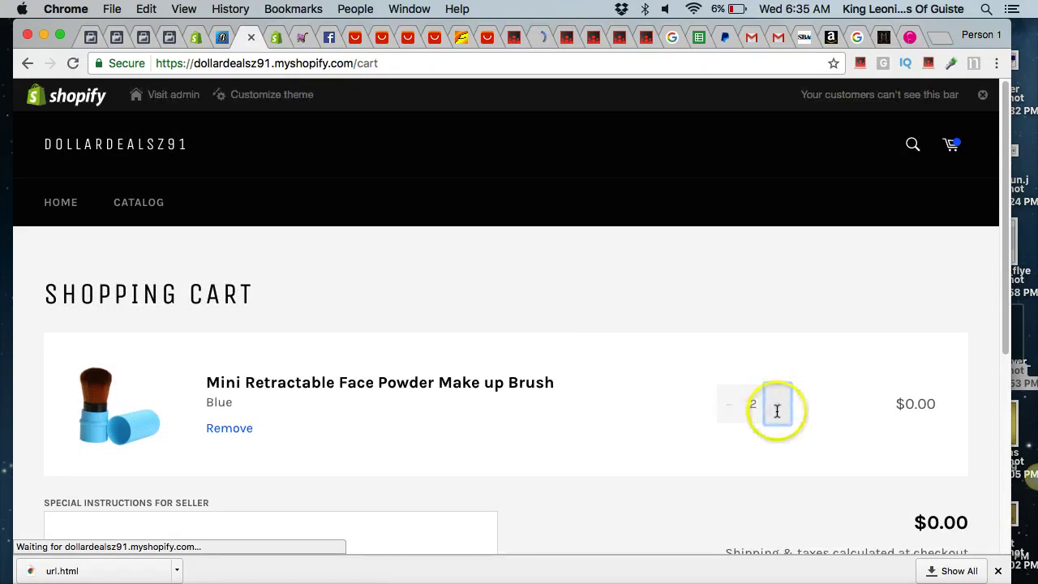
scroll(779, 417, down, 3)
click(871, 422)
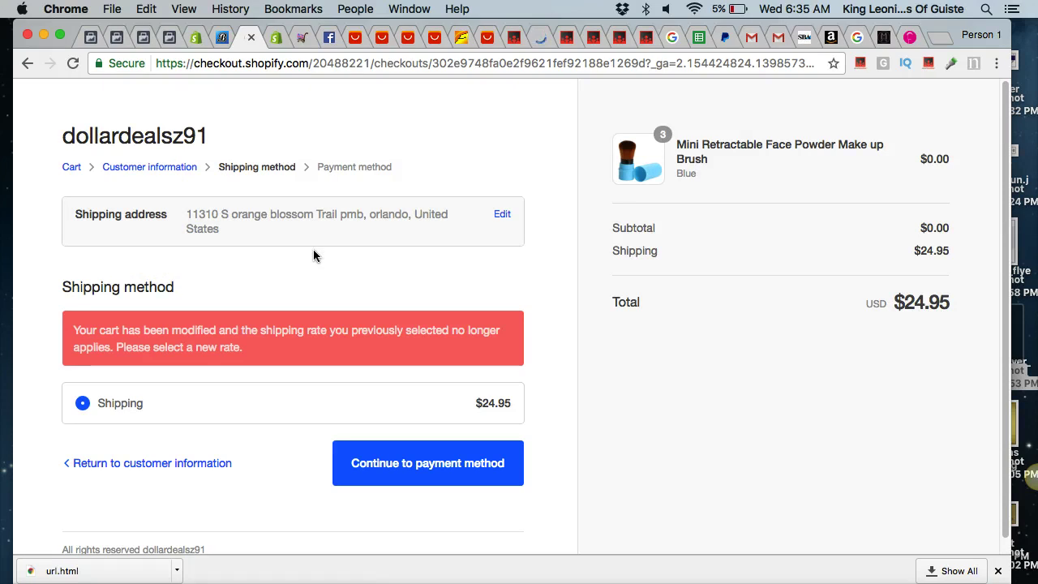
Bring up the admin Apps page listing Better Shipping and Hurrify - Countdown Timer.
click(221, 37)
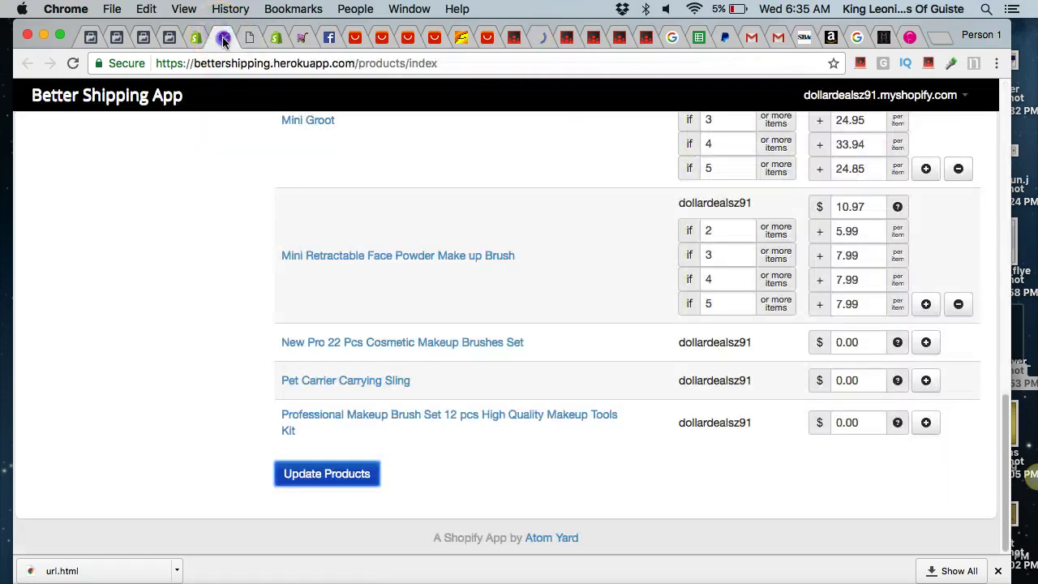
click(242, 38)
click(195, 39)
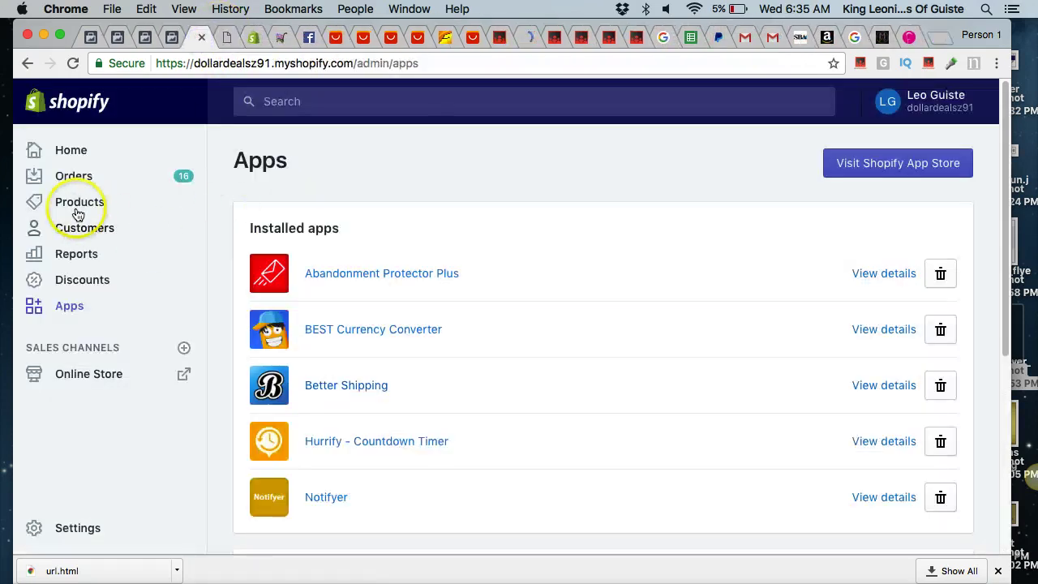